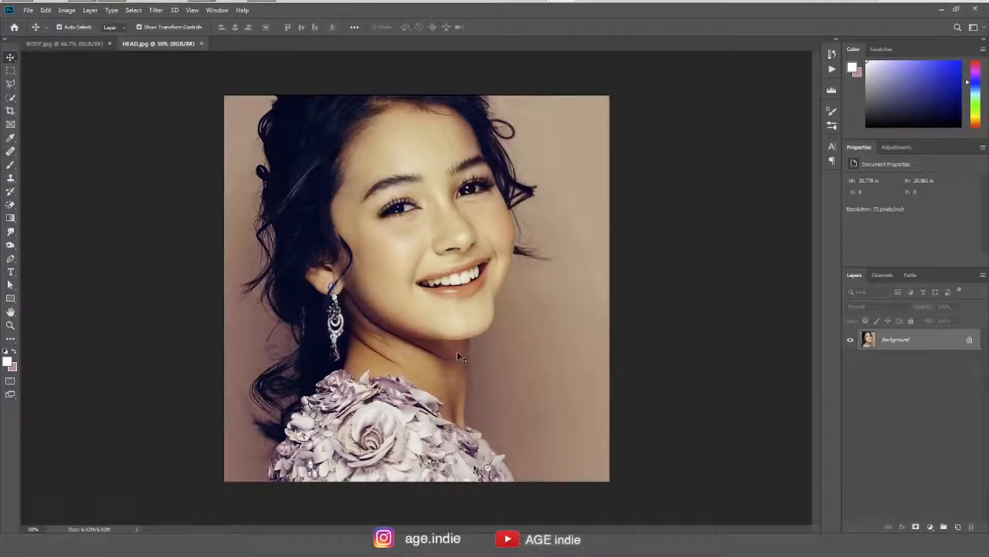
Step: Compare the headless child photo in BODY.jpg with the portrait in HEAD.jpg
left_click(78, 45)
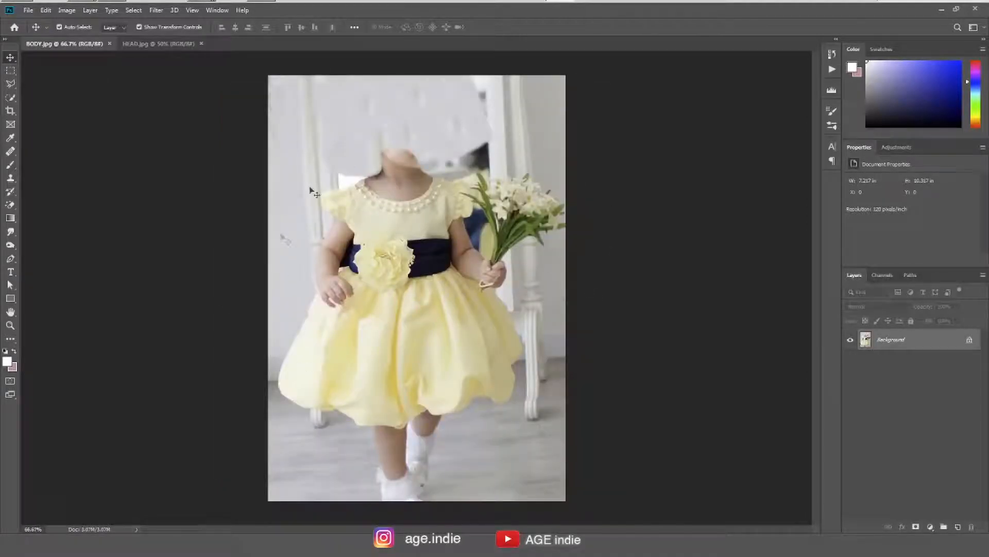
key("ctrl+Tab")
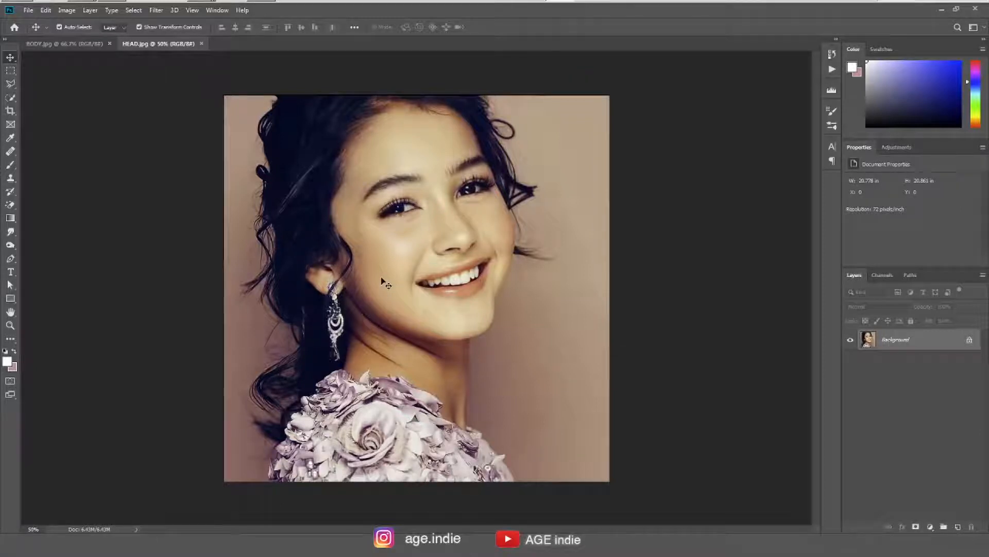
key("ctrl+Tab")
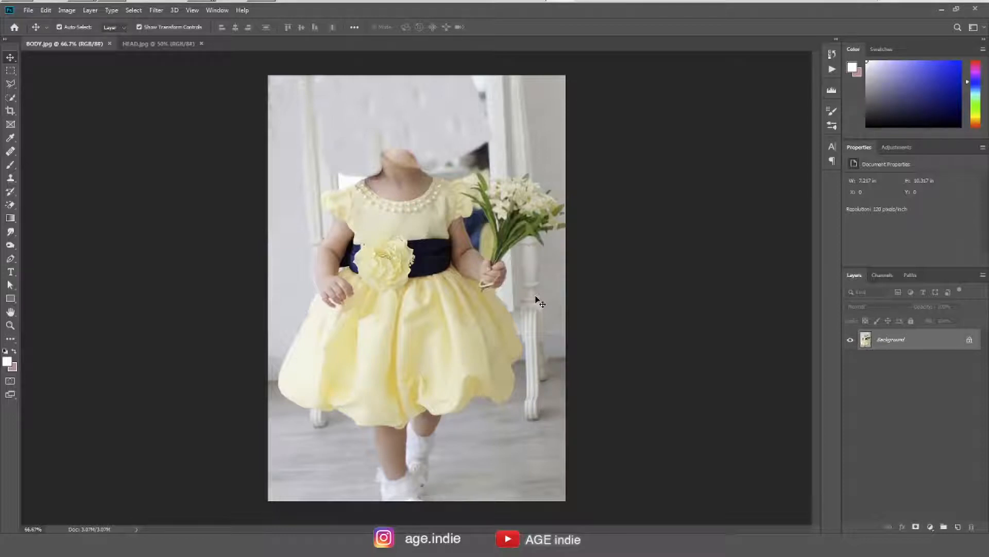
Step: In HEAD.jpg, start a Pen tool path on the neck above the flowered collar and trace along the chin and lower jaw
left_click(155, 45)
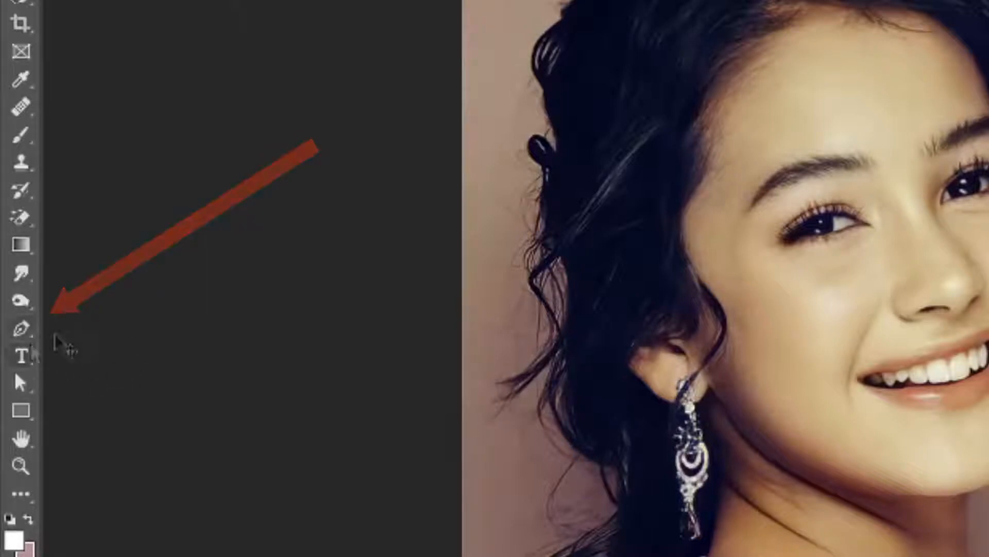
left_click(21, 329)
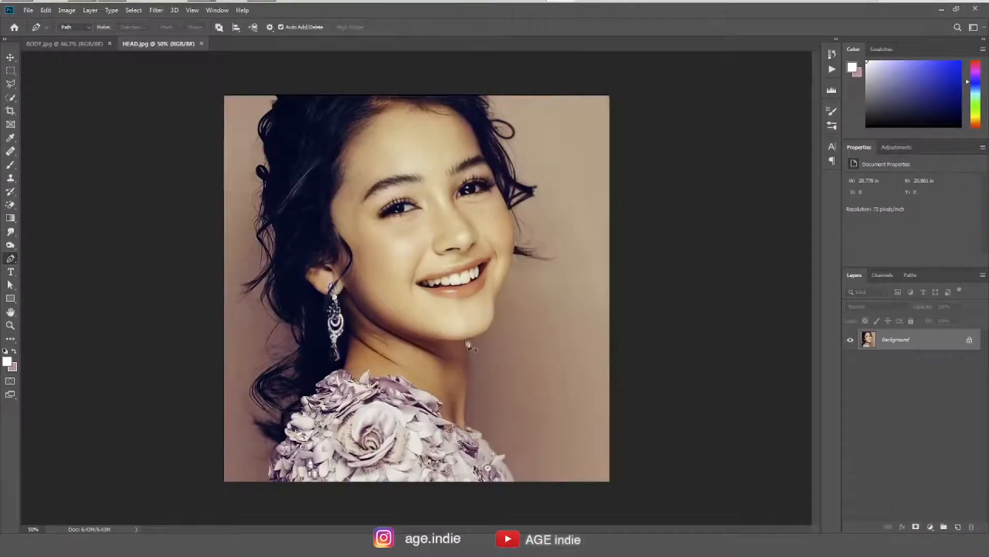
scroll(446, 318, "up", 3)
left_click_drag(414, 322, 347, 348)
scroll(381, 356, "up", 2)
left_click_drag(460, 465, 473, 347)
left_click(338, 404)
left_click_drag(390, 355, 402, 344)
left_click_drag(460, 302, 542, 257)
scroll(534, 305, "up", 1)
left_click_drag(550, 222, 548, 203)
left_click_drag(571, 159, 533, 275)
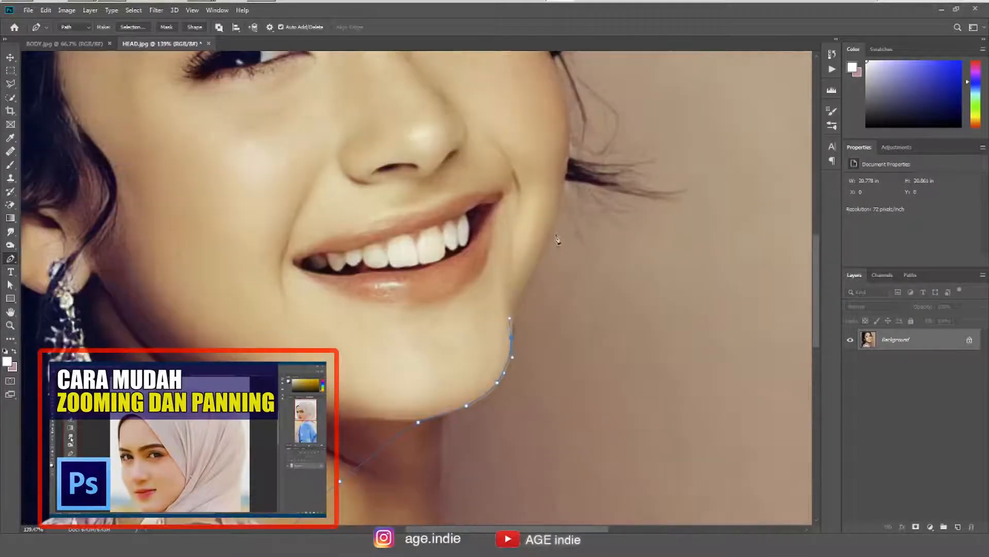
Step: Continue the path up the outer cheek and around the pointed hair strand beside the eye
scroll(561, 203, "up", 3)
left_click(563, 192)
left_click(583, 165)
left_click(628, 145)
left_click(624, 135)
left_click(628, 121)
left_click_drag(620, 119, 605, 116)
left_click_drag(587, 113, 612, 220)
left_click(599, 210)
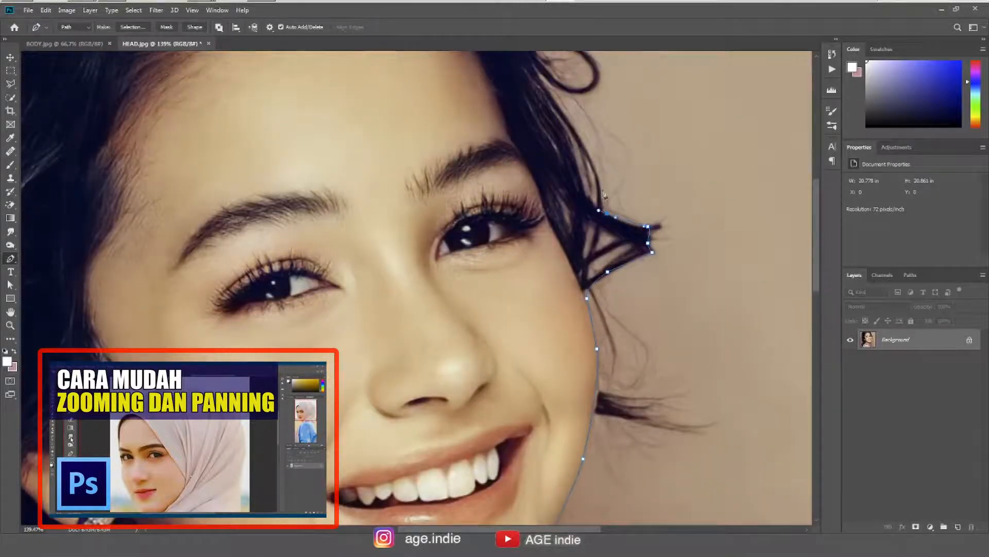
Step: Trace the hair above the pointed strand up to just beyond the photo's upper edge
left_click_drag(593, 165, 659, 311)
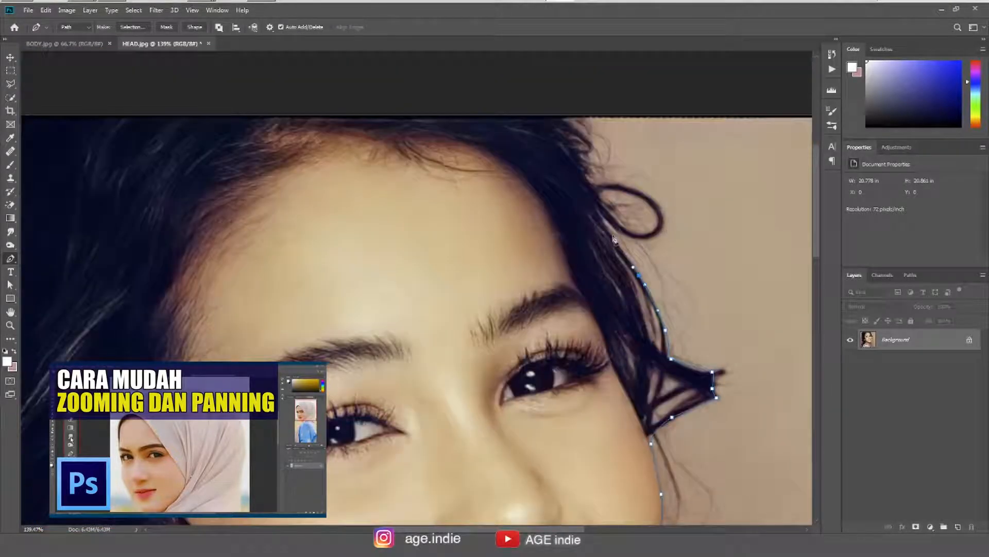
left_click(591, 179)
left_click(581, 136)
left_click(526, 97)
left_click_drag(276, 109, 603, 110)
Step: Carry the path across the top of the head and down the wavy hair outline on the ear side
left_click(357, 89)
left_click(330, 120)
left_click(328, 138)
left_click(323, 162)
left_click(318, 166)
left_click(292, 185)
left_click(284, 200)
left_click(275, 213)
left_click(289, 243)
left_click(301, 277)
left_click(316, 313)
left_click(316, 322)
left_click(322, 331)
left_click(309, 345)
scroll(495, 289, "down", 3)
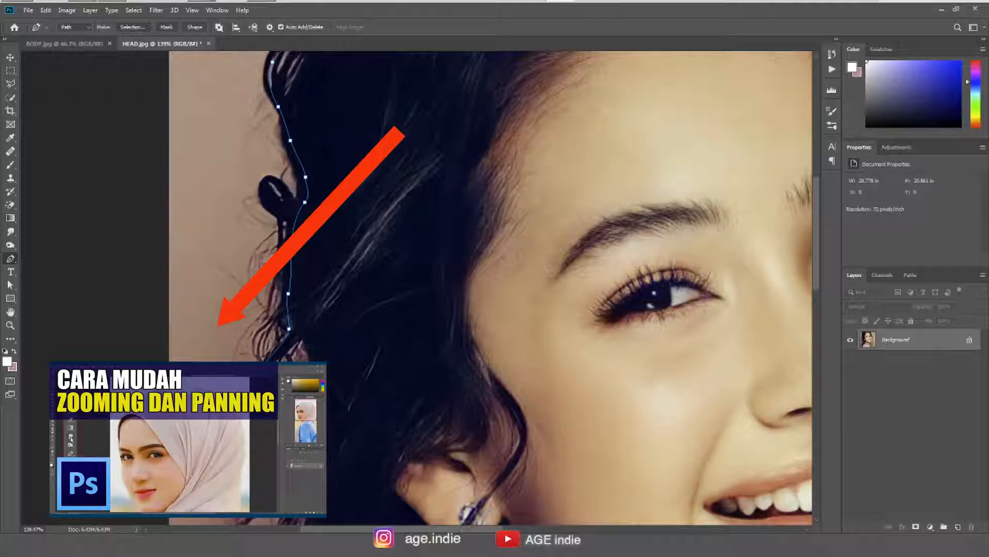
Step: Trace the lower hair strands and the large curl down to the flowered shoulder
left_click_drag(294, 299, 361, 170)
left_click_drag(401, 482, 392, 379)
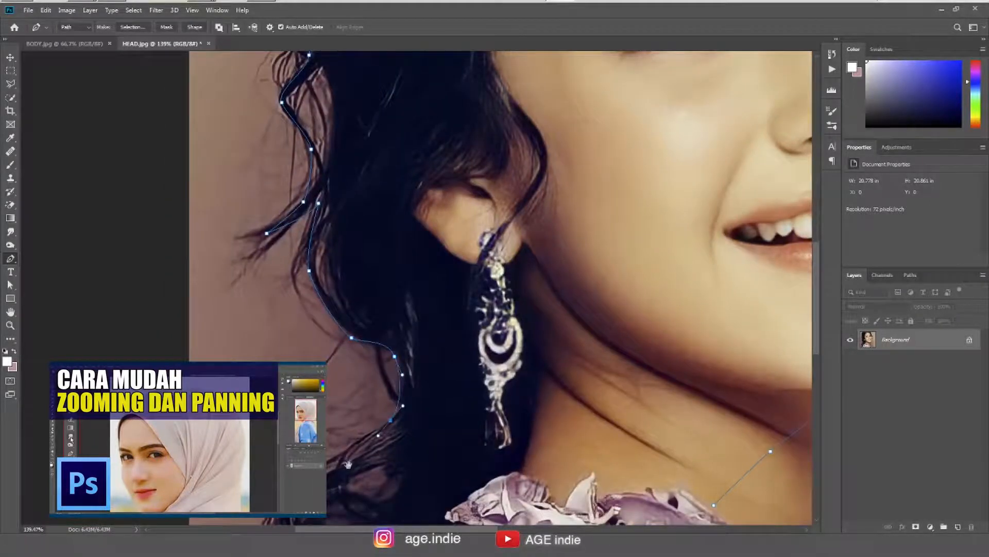
left_click_drag(348, 464, 374, 391)
left_click_drag(387, 499, 427, 367)
left_click(347, 484)
Step: Trace the path along the upper edge of the flowered collar across the neck, undoing the misplaced anchor beside the earring
left_click_drag(449, 344, 509, 319)
left_click(527, 247)
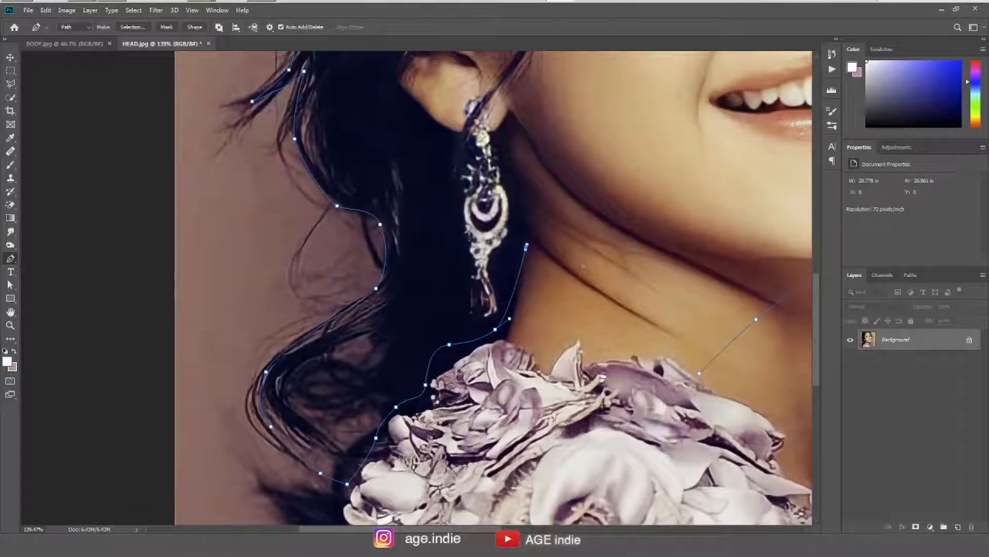
key("ctrl+z")
left_click_drag(516, 337, 527, 352)
left_click_drag(596, 338, 682, 349)
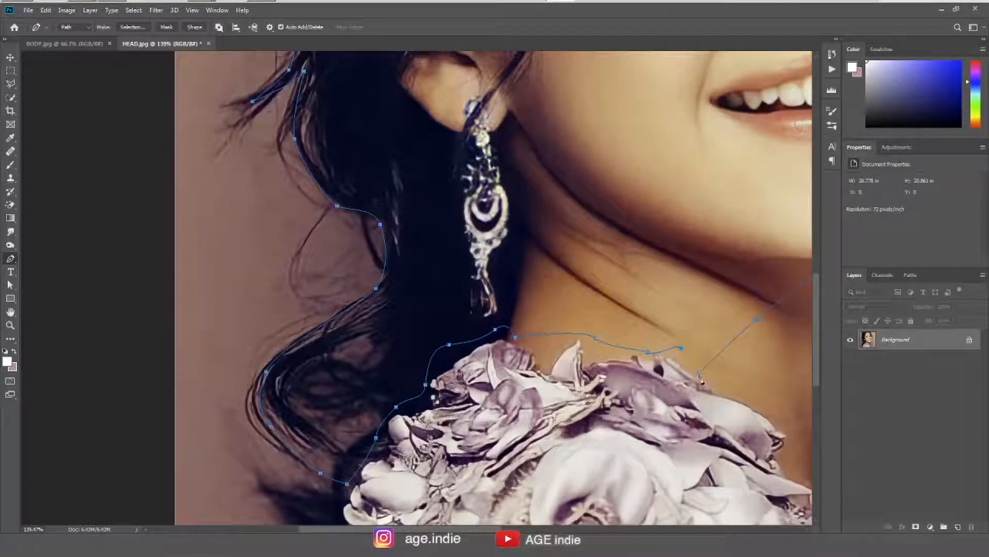
Step: Convert the closed head path to a selection and copy the selected head to a new layer with Layer Via Copy
scroll(656, 309, "down", 3)
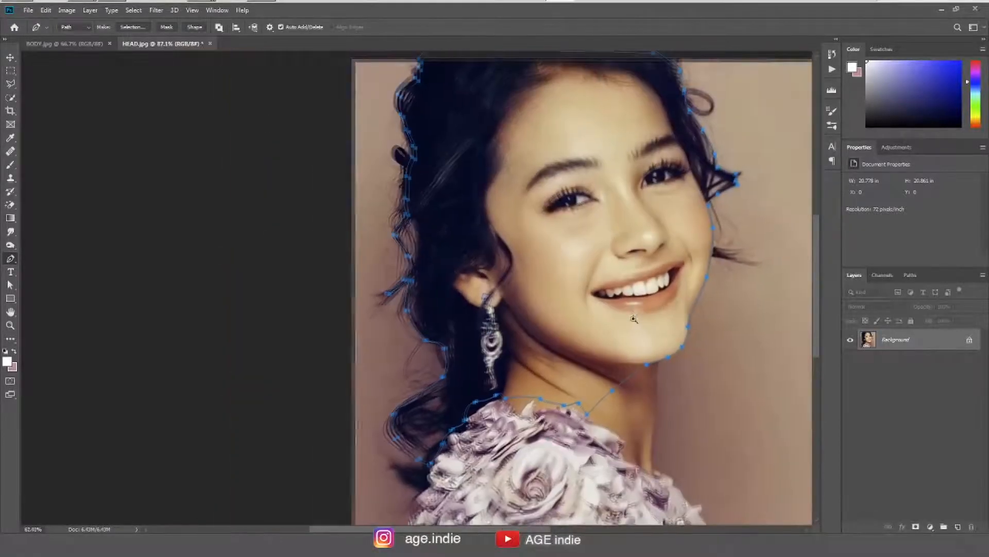
scroll(623, 361, "down", 2)
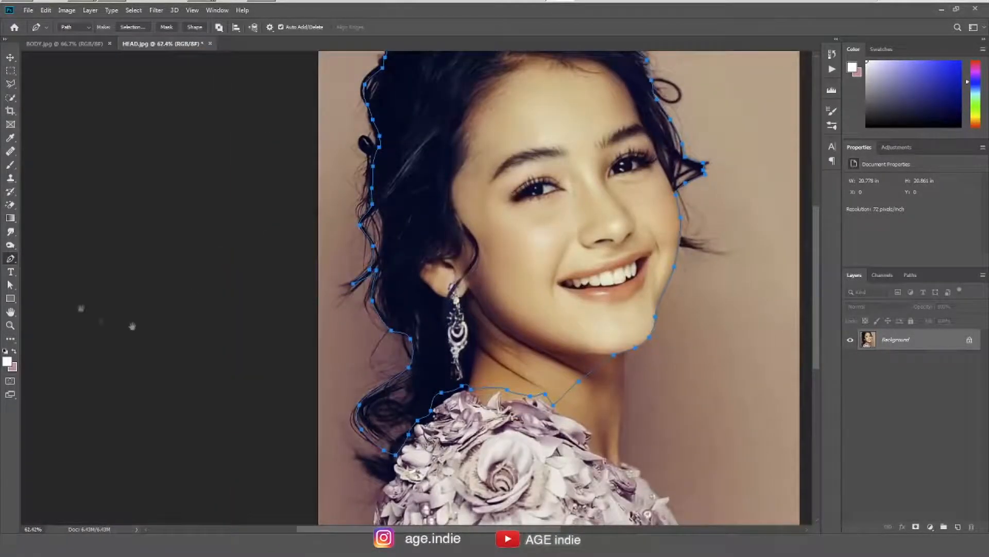
scroll(546, 310, "down", 2)
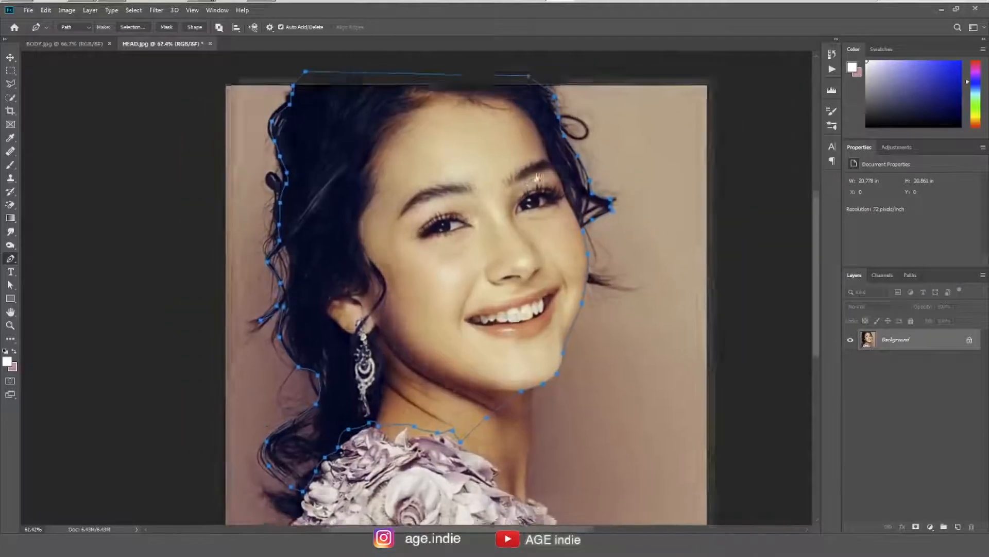
left_click_drag(534, 258, 556, 235)
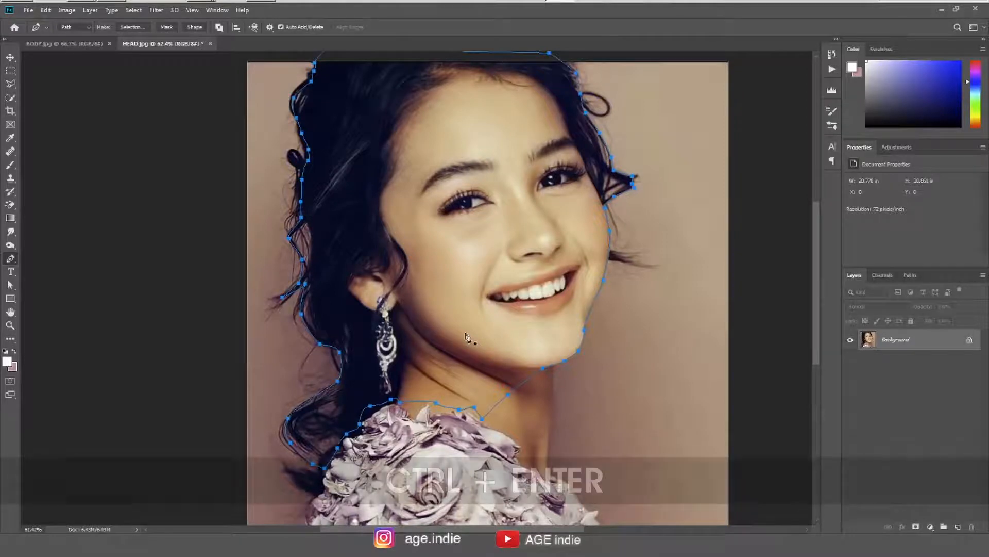
key("ctrl+Return")
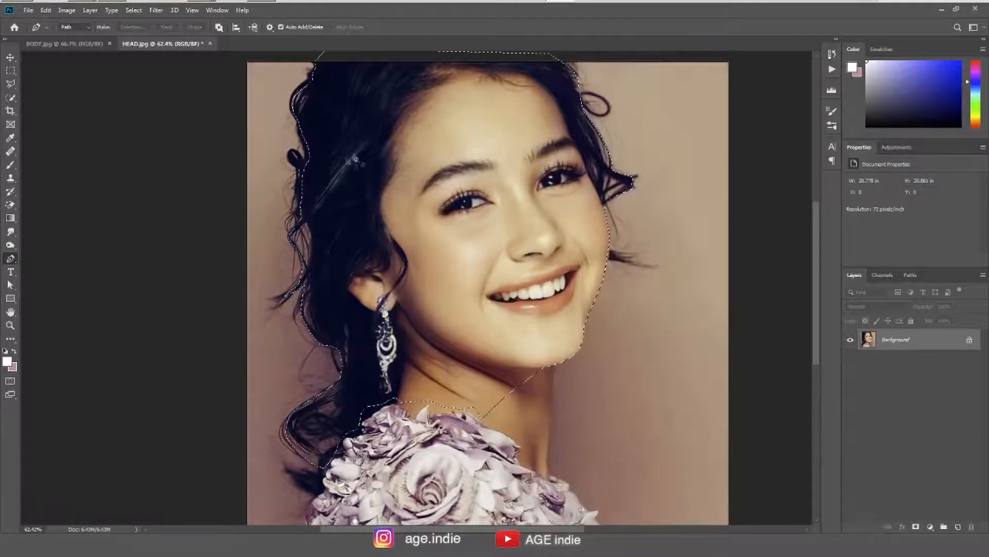
left_click(90, 10)
mouse_move(98, 21)
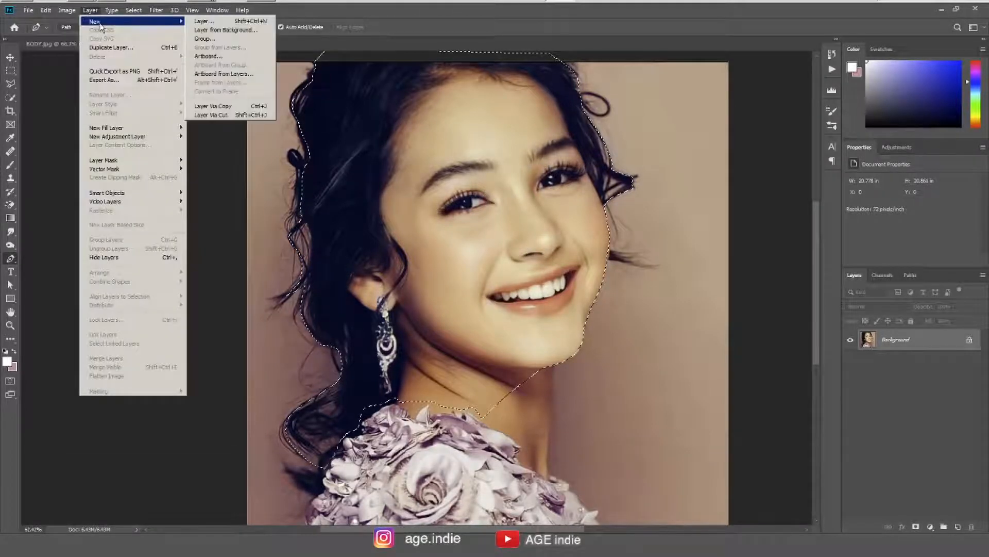
left_click(260, 107)
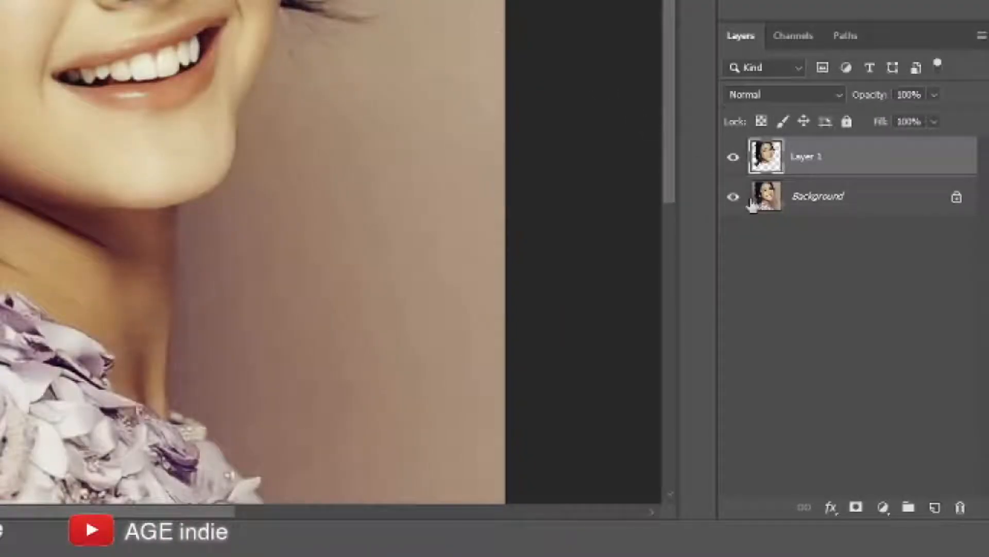
Step: Hide the Background layer to isolate the cut-out head, and activate the Move tool
left_click(732, 197)
mouse_move(501, 169)
left_mouse_down()
mouse_move(516, 206)
mouse_move(504, 171)
left_mouse_up()
left_click(10, 57)
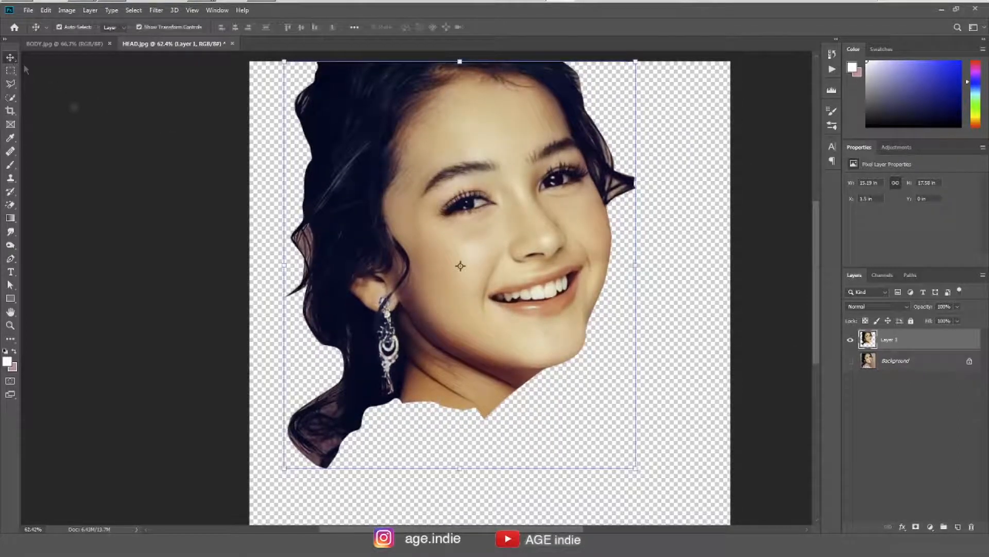
Step: Switch to BODY.jpg and start a Pen tool path at the shoe, tracing up the outer edge of the sock and leg
left_click(65, 43)
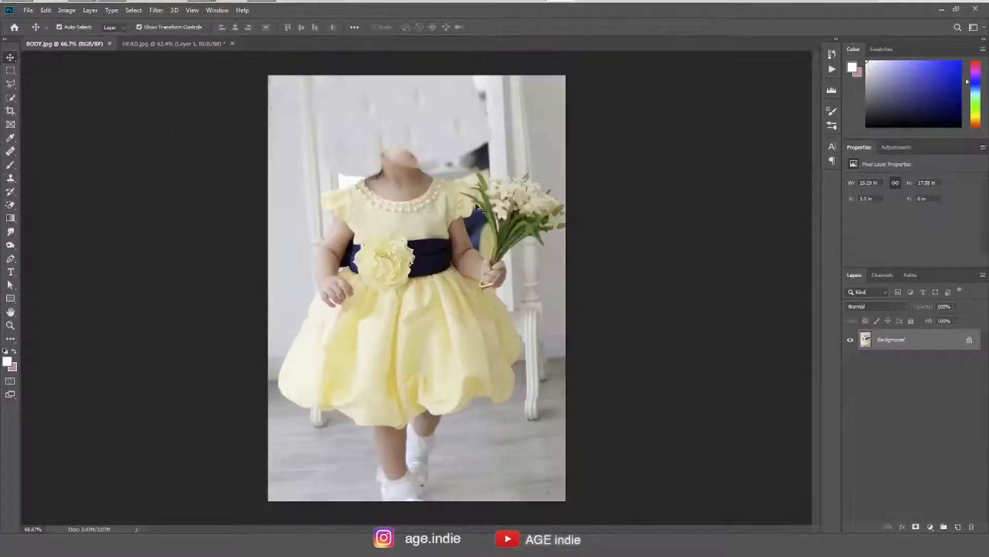
left_click_drag(418, 407, 466, 385)
key("p")
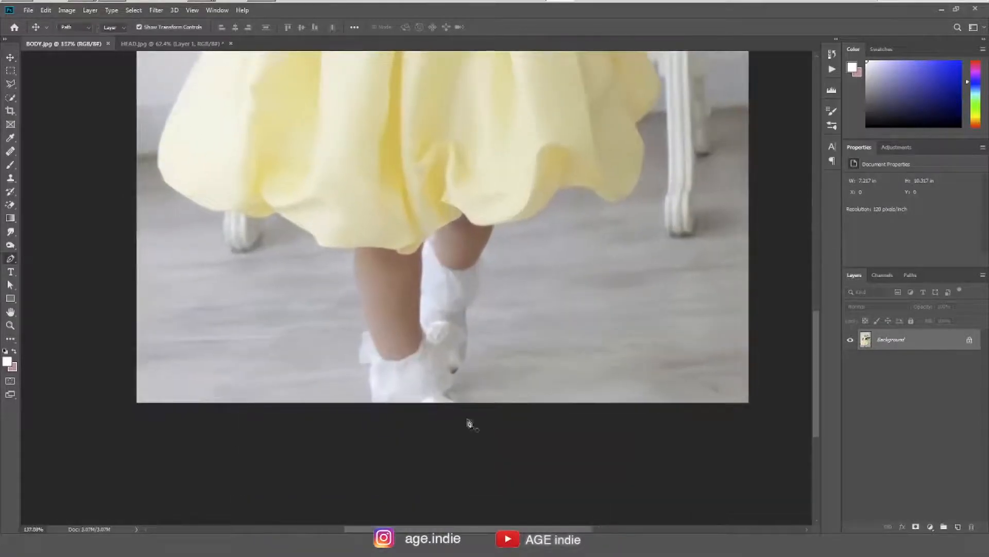
left_click(449, 397)
left_click(451, 382)
left_click(462, 363)
left_click(467, 335)
left_click(466, 313)
left_click(474, 293)
left_click(477, 277)
left_click(479, 258)
left_click_drag(521, 181, 535, 307)
Step: Trace the scalloped skirt hem and the lower side of the skirt on the bouquet side
left_click(514, 289)
left_click(544, 258)
left_click(567, 247)
left_click(598, 251)
left_click(629, 271)
left_click(659, 243)
left_click(669, 203)
left_click(639, 174)
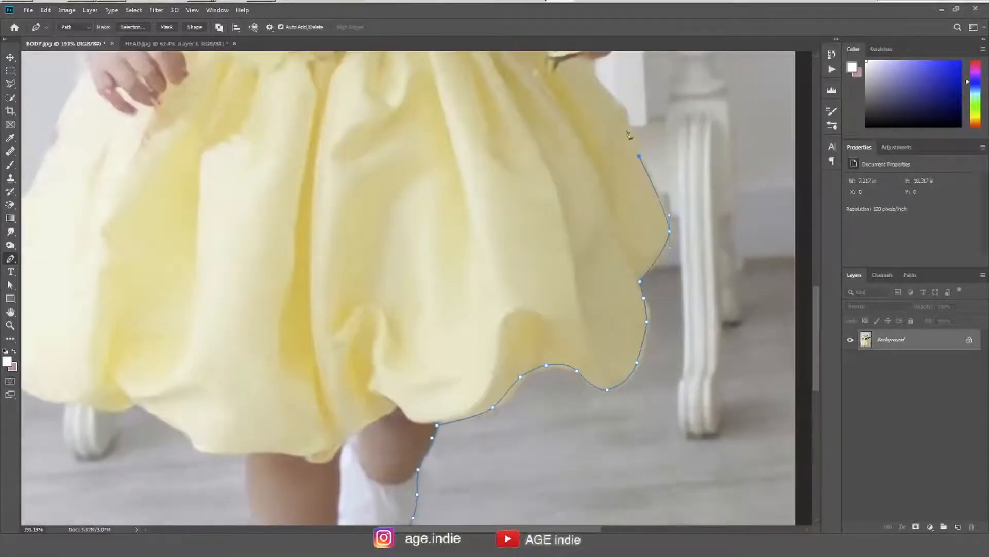
Step: Continue the path up the side of the skirt to the stem ends below the hand
left_click_drag(639, 174, 655, 297)
left_click(640, 271)
left_click(632, 266)
left_click(622, 250)
left_click(613, 239)
left_click(583, 201)
scroll(584, 206, "up", 2)
left_click(595, 198)
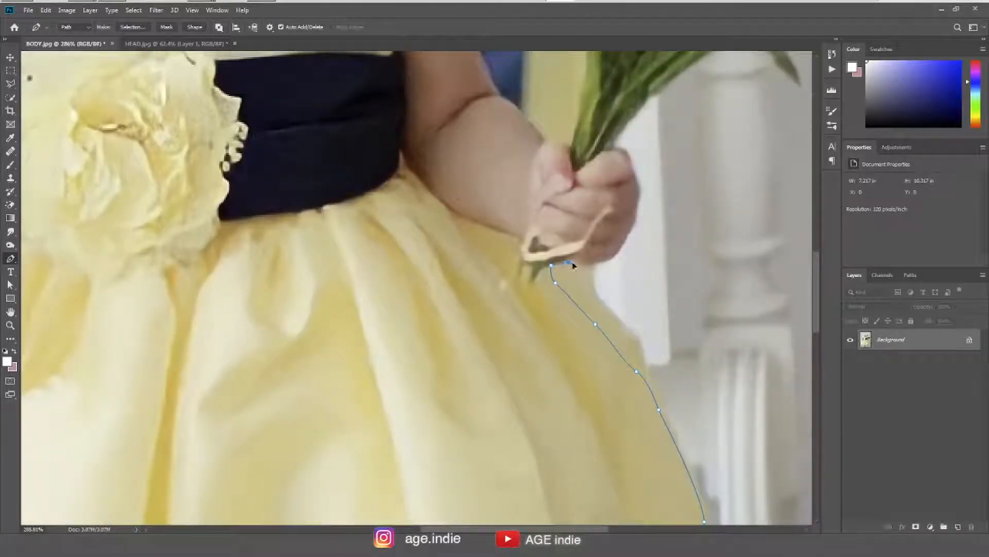
Step: Trace the path around the outside of the hand holding the bouquet
left_click(632, 226)
left_click(637, 199)
left_click(636, 177)
left_click(630, 158)
left_click(621, 150)
left_click_drag(613, 153, 601, 213)
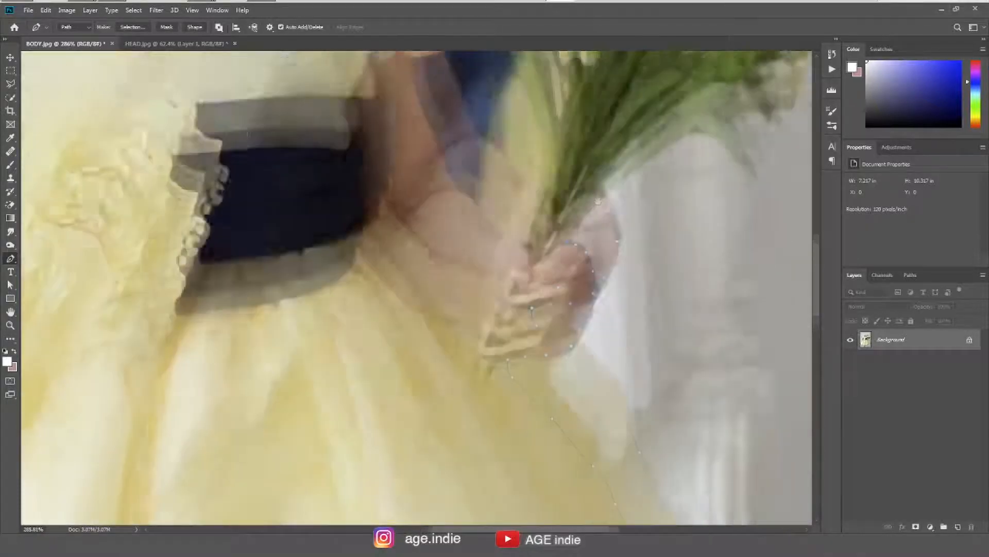
Step: Trace the underside of the bouquet along the stems, hanging leaf and outer leaf tips
left_click(608, 201)
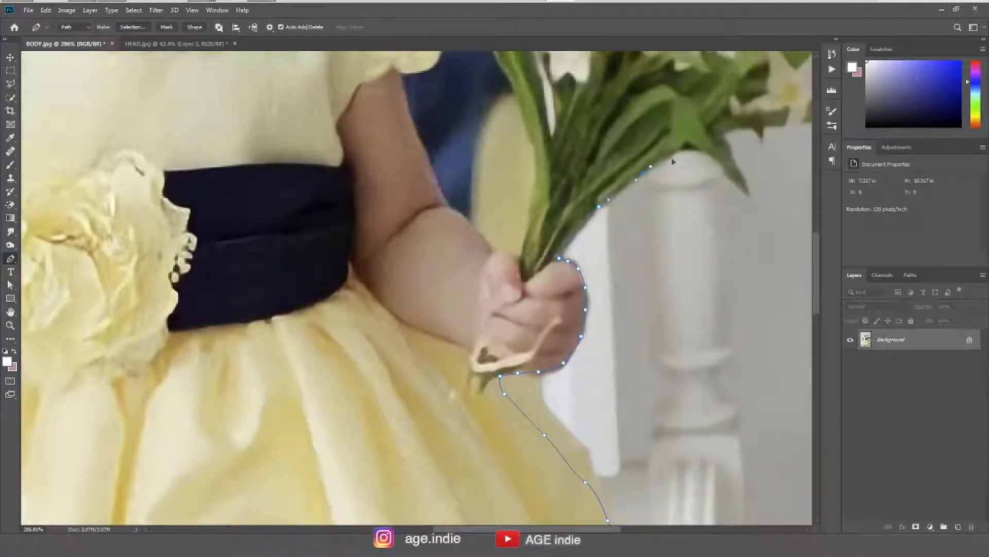
left_click(699, 148)
left_click(719, 163)
left_click(738, 179)
left_click_drag(751, 124, 625, 218)
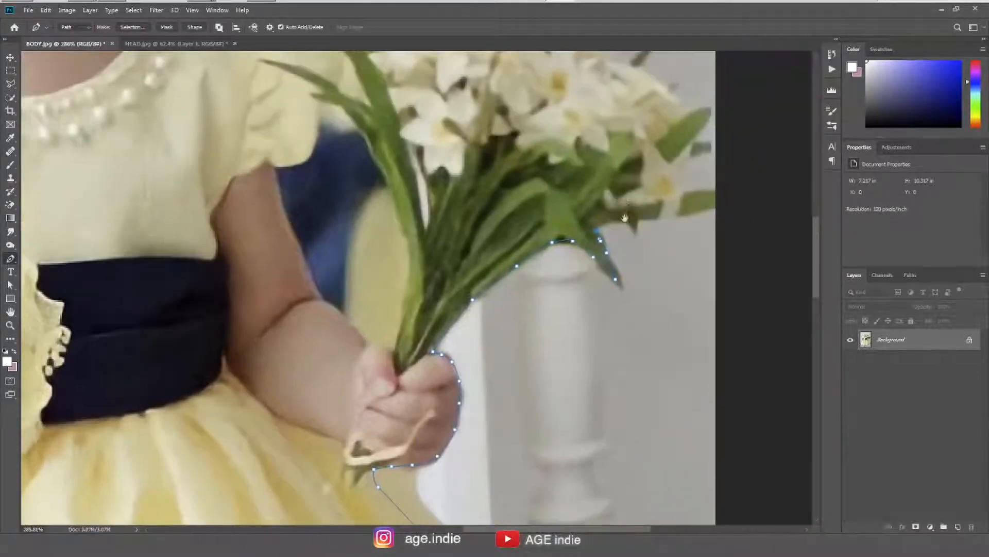
left_click(637, 232)
left_click(677, 211)
left_click(707, 147)
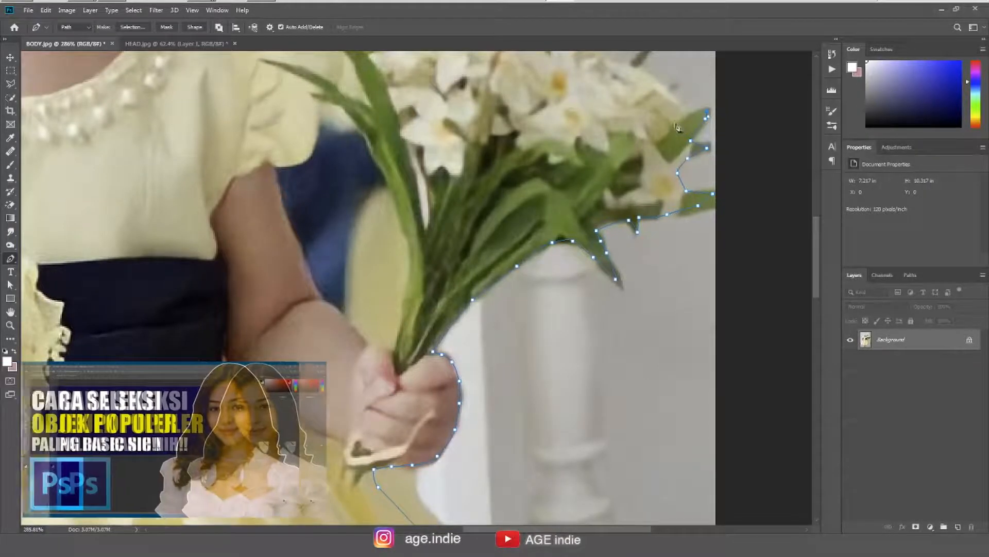
Step: Trace the outer and upper contour of the white flowers from the outermost leaf tip
scroll(672, 128, "up", 2)
left_click(689, 175)
left_click(662, 148)
left_click(630, 132)
left_click(618, 125)
left_click(617, 102)
left_click(608, 89)
left_click(586, 88)
left_click(575, 70)
left_click(525, 61)
left_click(498, 70)
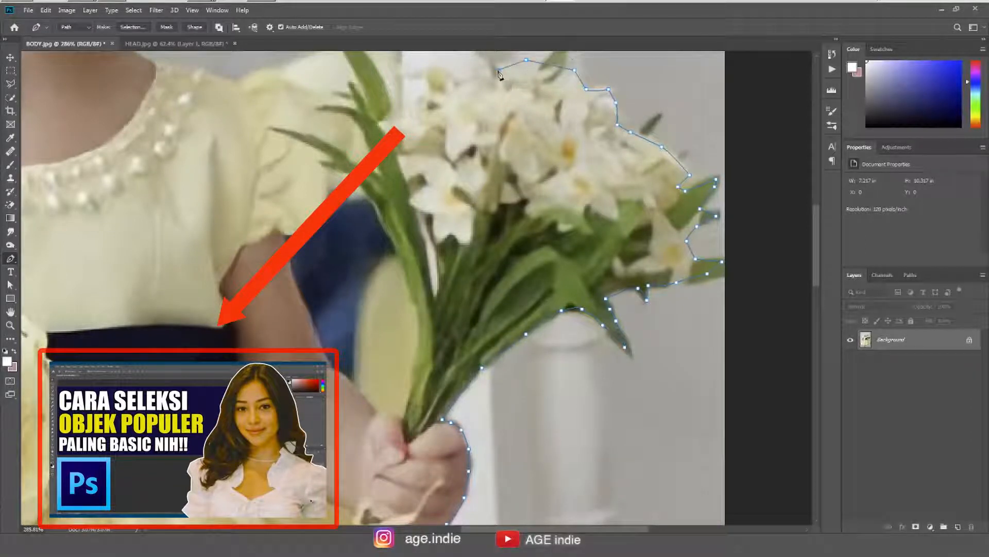
Step: Continue the path over the remaining flowers and around the upright leaf next to the dress
left_click(480, 69)
left_click(456, 71)
left_click(424, 72)
left_click(428, 82)
left_click(422, 103)
left_click(401, 103)
left_click(389, 98)
left_click_drag(374, 67, 459, 146)
left_click(457, 139)
left_click(426, 118)
left_click(440, 141)
Step: Trace the top of the dress shoulder from the upright leaf to the base of the neck
left_click(445, 178)
left_click(435, 164)
left_click(394, 167)
left_click(355, 153)
left_click(320, 161)
left_click_drag(284, 165, 456, 168)
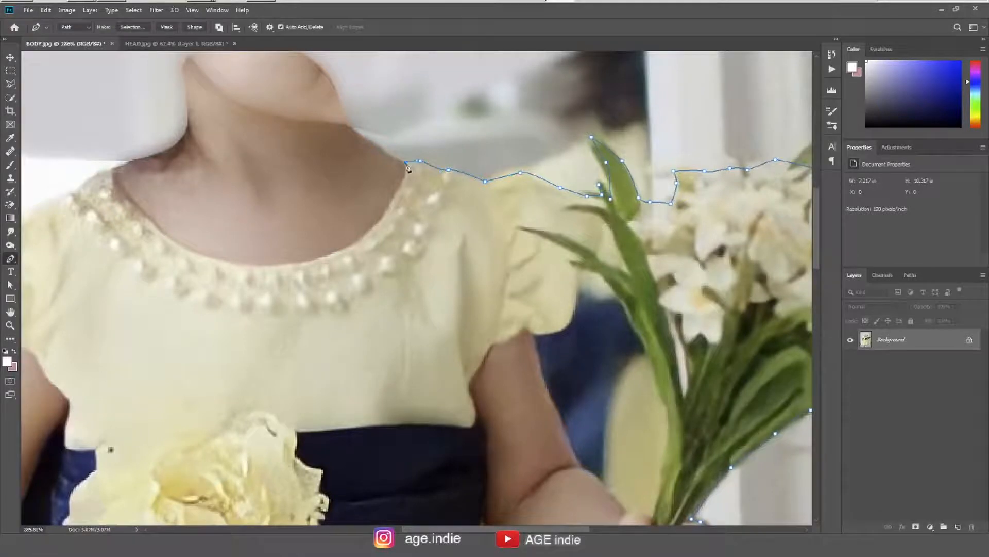
Step: Trace the path up the side of the neck, over the remaining chin and onto the neck's other side
scroll(356, 158, "up", 2)
left_click_drag(348, 156, 421, 192)
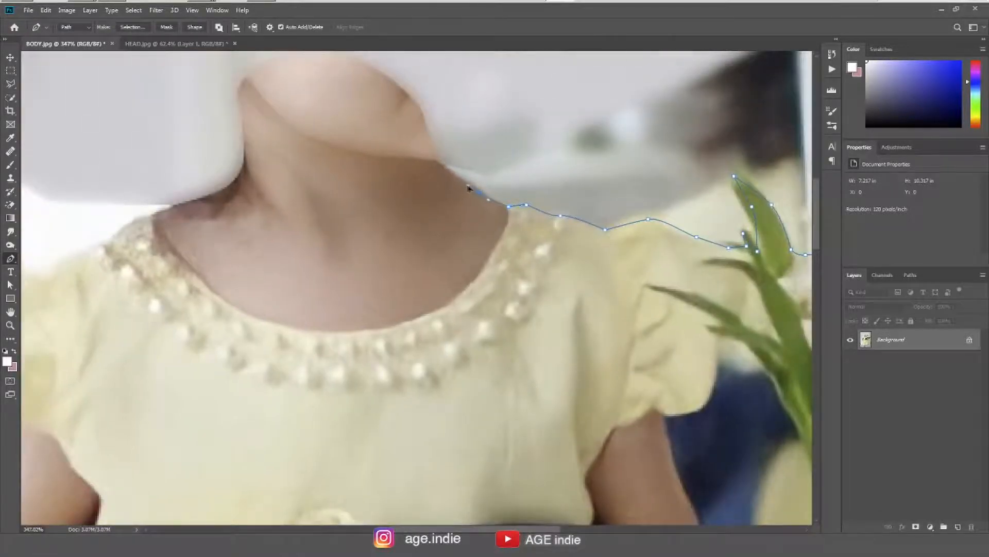
left_click(291, 58)
left_click(251, 89)
left_click(249, 133)
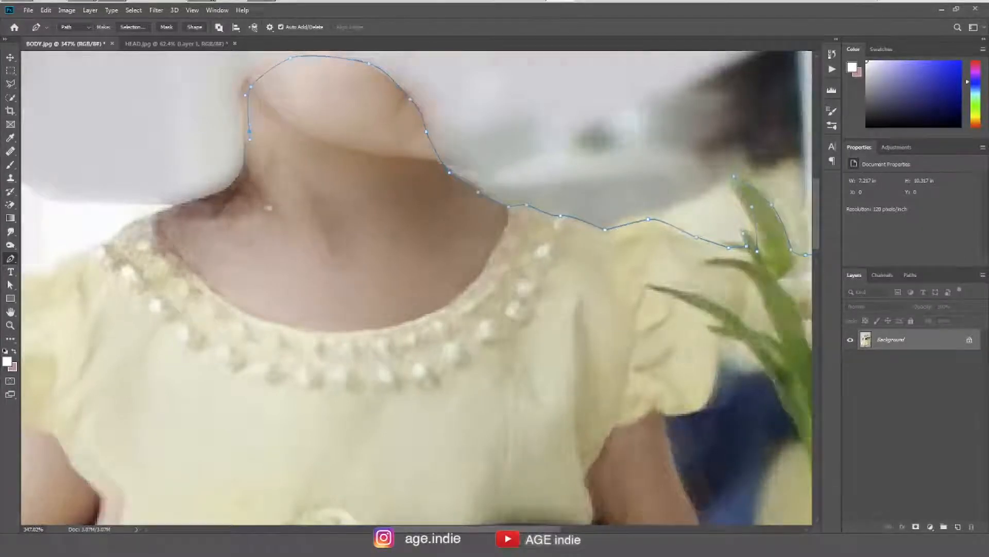
Step: Trace the path from the base of the neck along the shoulder and around the outer edge of the puffed sleeve
left_click_drag(249, 183, 422, 150)
left_click(340, 180)
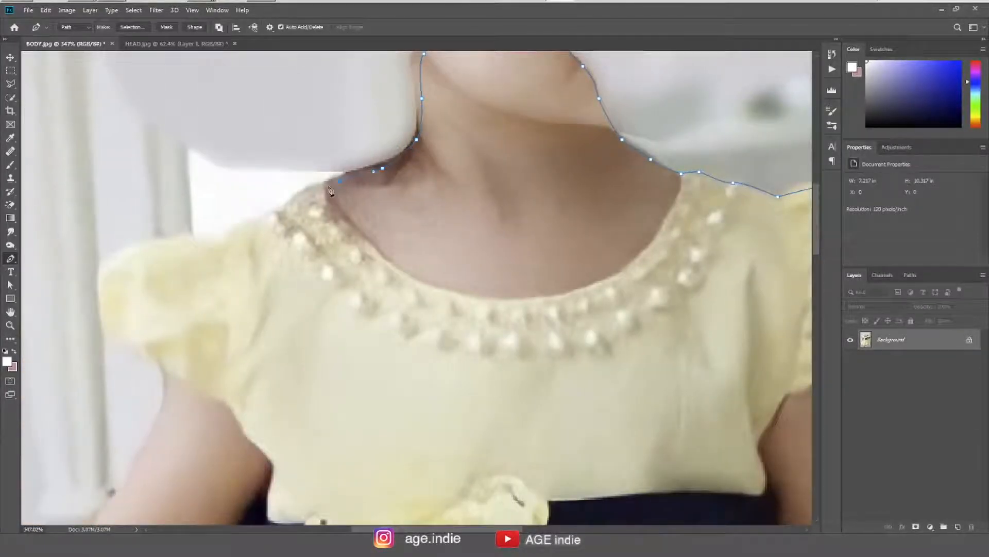
left_click(283, 209)
left_click_drag(286, 212, 392, 196)
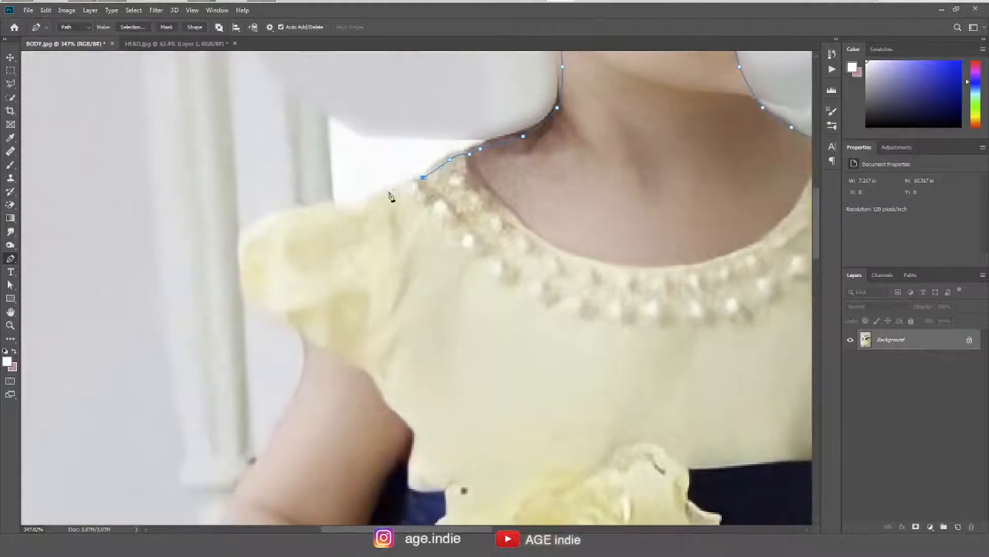
left_click(326, 208)
left_click(273, 214)
left_click(240, 251)
left_click_drag(250, 286, 286, 316)
Step: Continue the path from the sleeve down the outer edge of the lowered arm to the wrist
left_click_drag(333, 364, 397, 265)
left_click_drag(358, 302, 297, 400)
key("ctrl+z")
left_click_drag(340, 401, 427, 229)
left_click_drag(353, 325, 361, 399)
Step: Trace the outer side of the yellow skirt from below the hand down to its rounded bottom corner
left_click_drag(375, 447, 518, 326)
left_click_drag(434, 417, 427, 439)
left_click_drag(417, 479, 465, 361)
left_click_drag(444, 399, 435, 418)
left_click_drag(418, 452, 477, 292)
left_click_drag(405, 374, 395, 394)
left_click_drag(366, 471, 400, 327)
left_click_drag(360, 394, 411, 436)
scroll(470, 440, "down", 3)
Step: Trace the skirt's bottom hem from the rounded corner to the front leg
left_click_drag(485, 415, 399, 366)
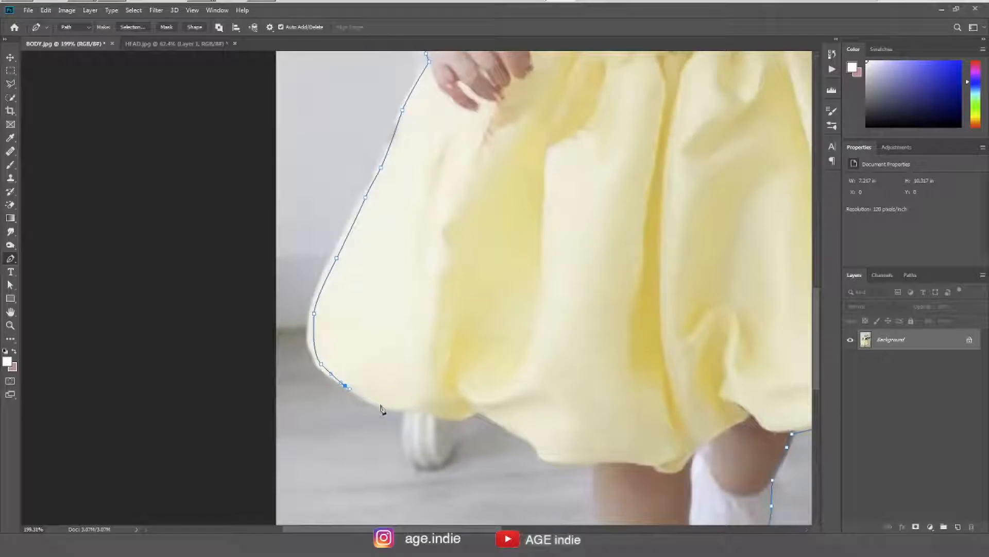
left_click_drag(449, 417, 455, 418)
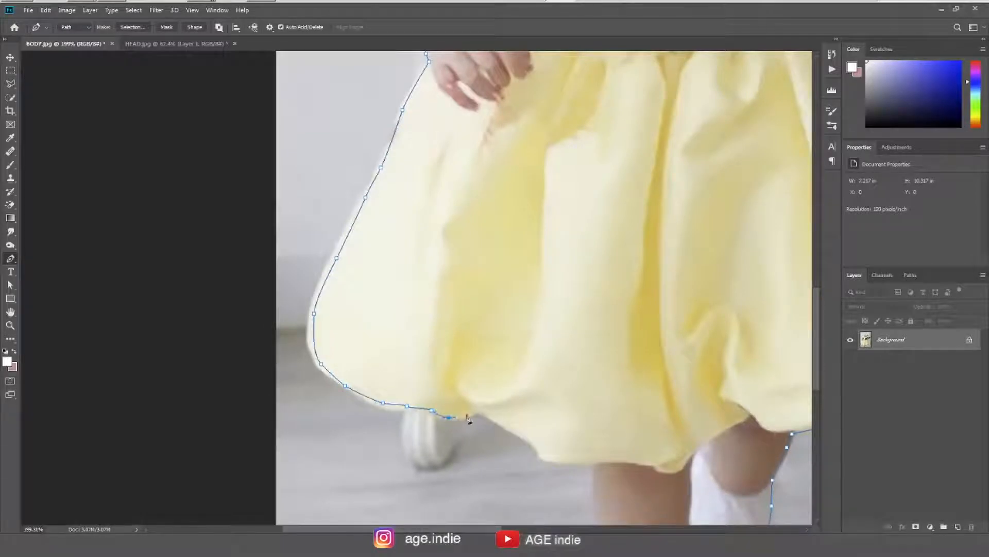
left_click_drag(523, 427, 484, 325)
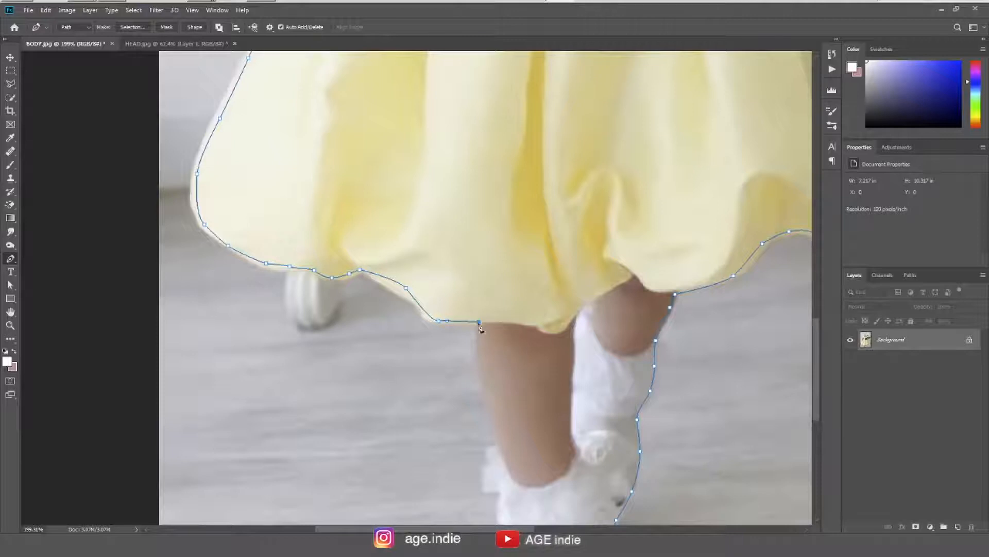
Step: Trace down the outer side of the front leg and around the white sock to the bottom of the photo
left_click(500, 447)
left_click_drag(539, 462, 530, 424)
scroll(504, 436, "up", 3)
left_click_drag(470, 409, 472, 416)
left_click(467, 437)
left_click(469, 459)
left_click(485, 461)
left_click_drag(495, 497, 460, 452)
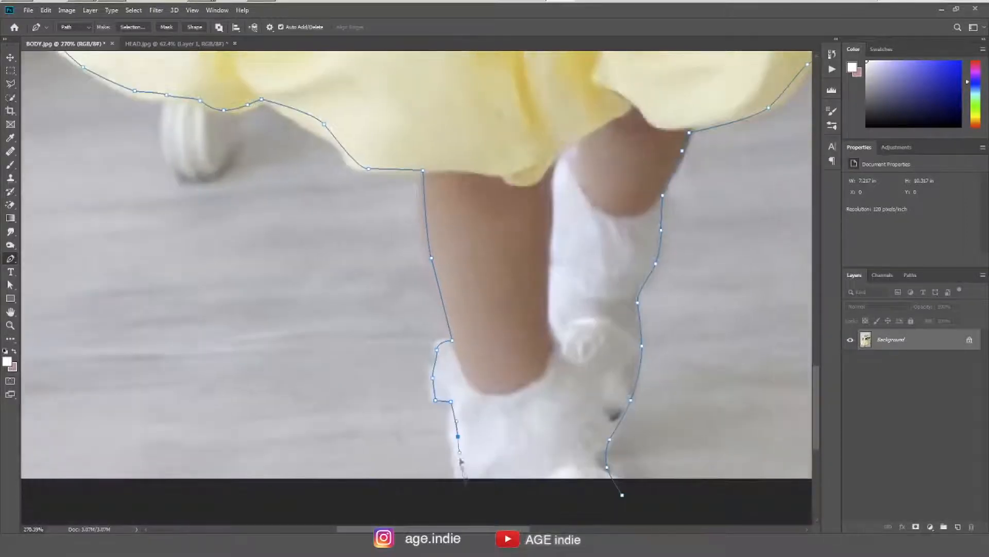
Step: Close the body path just below the photo's bottom edge and load it as a selection
left_click(517, 493)
left_click(589, 502)
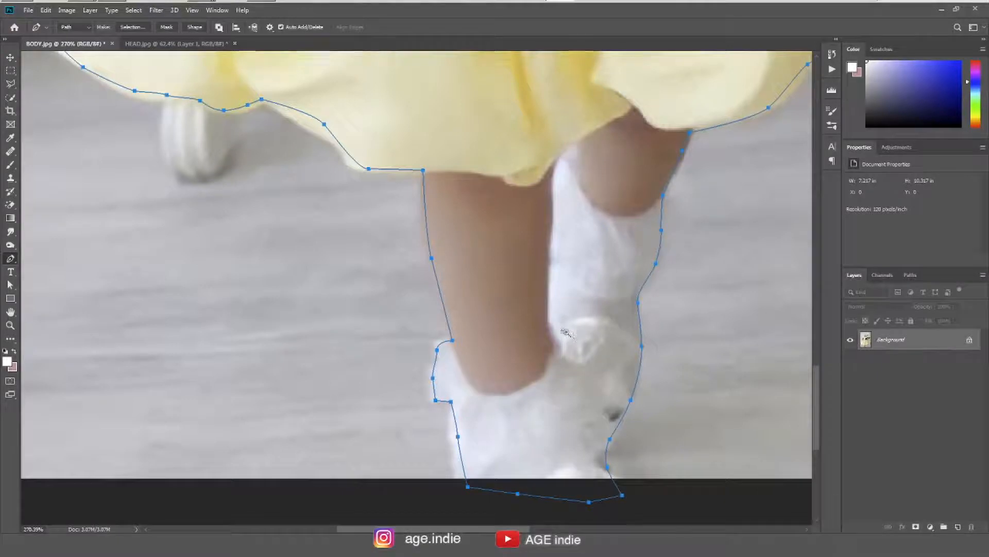
scroll(567, 333, "down", 6)
key("ctrl+Return")
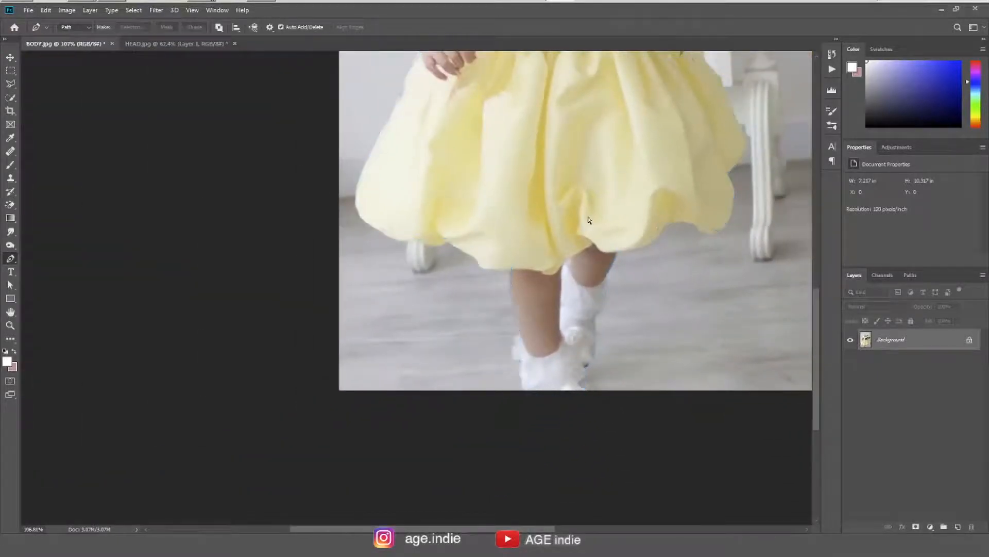
Step: Copy the selected body to a new layer and hide the Background layer
left_click_drag(622, 84, 539, 274)
scroll(538, 274, "down", 2)
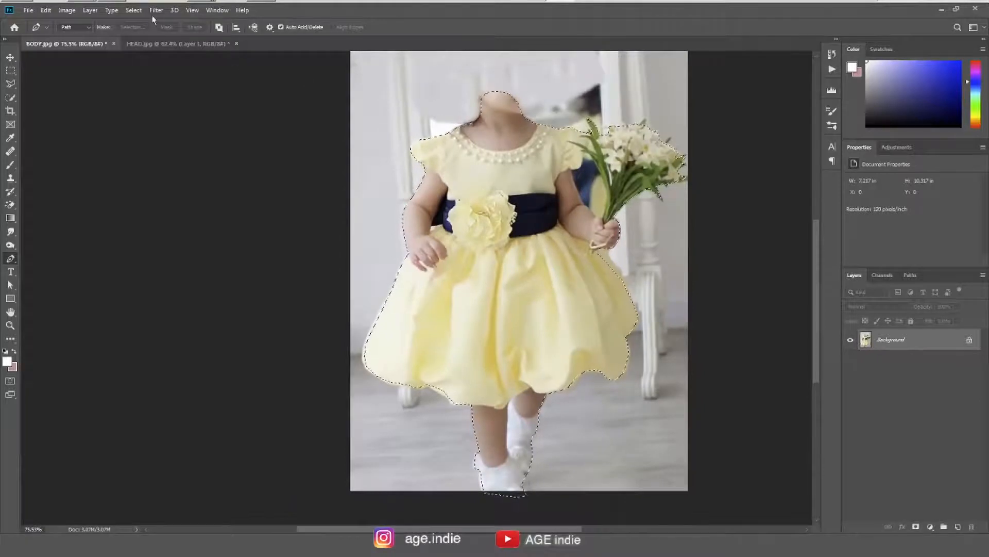
left_click(90, 10)
mouse_move(90, 22)
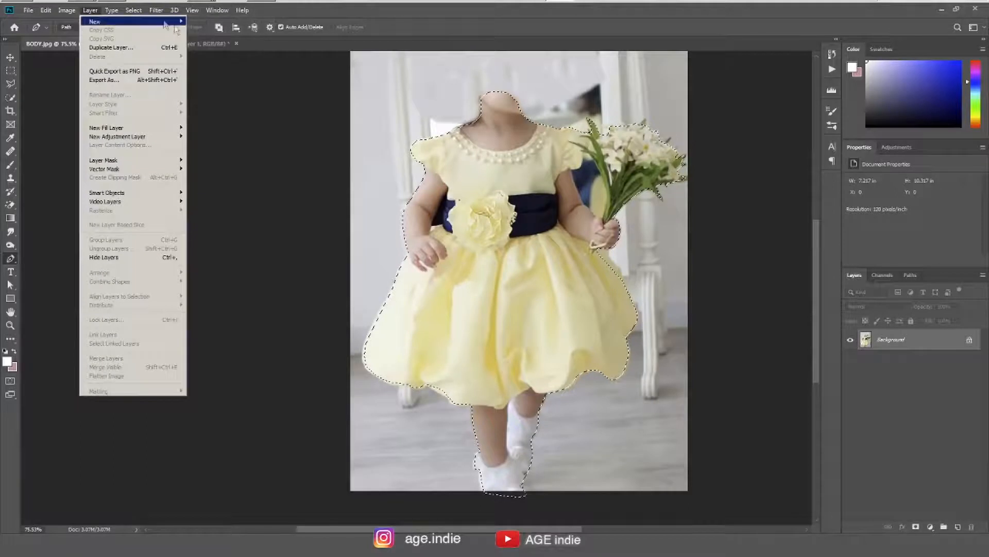
left_click(245, 106)
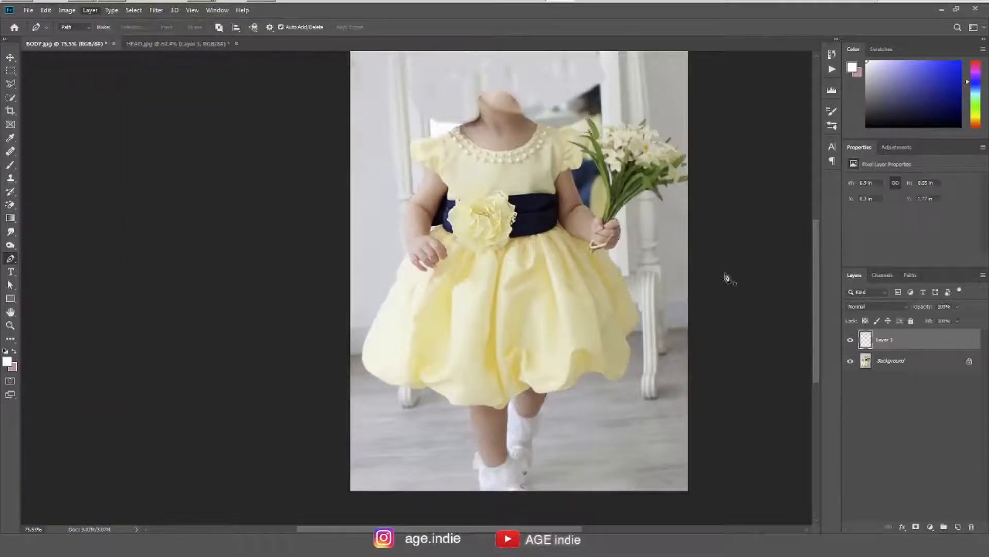
left_click(851, 361)
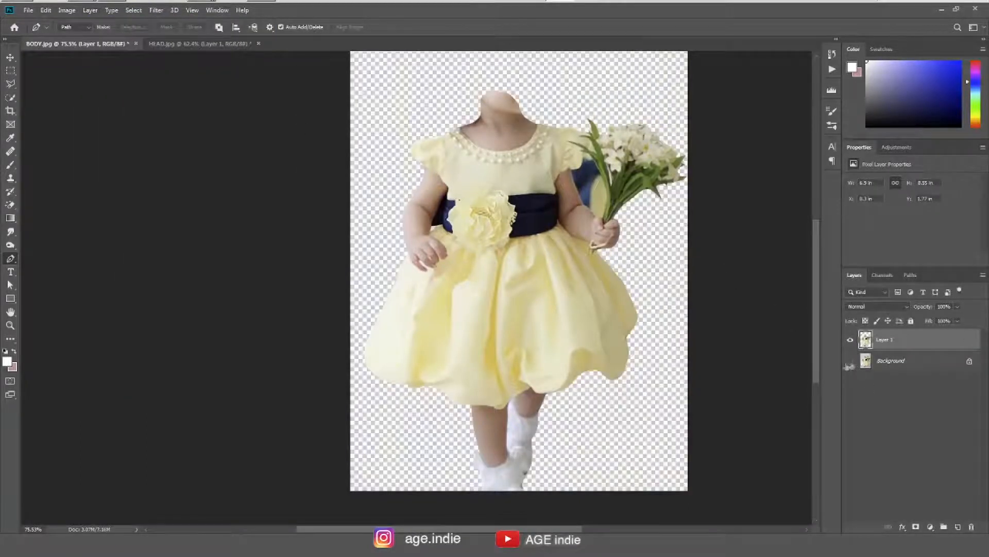
Step: Outline the small background gap between the sleeve and the bouquet's leaves with the Pen tool and delete it
scroll(586, 183, "up", 5)
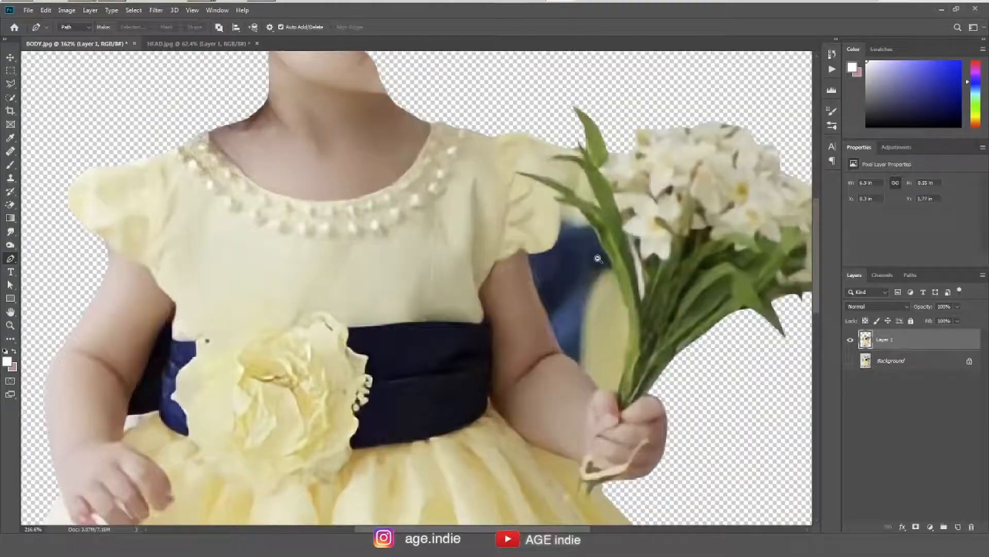
left_click(585, 174)
left_click(603, 216)
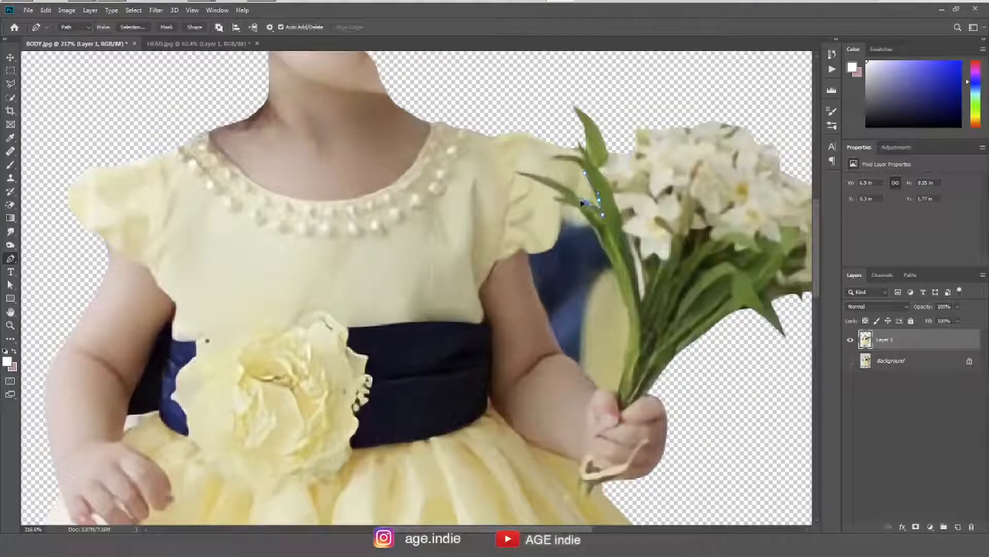
left_click(585, 174)
key("ctrl+Return")
key("Delete")
key("ctrl+d")
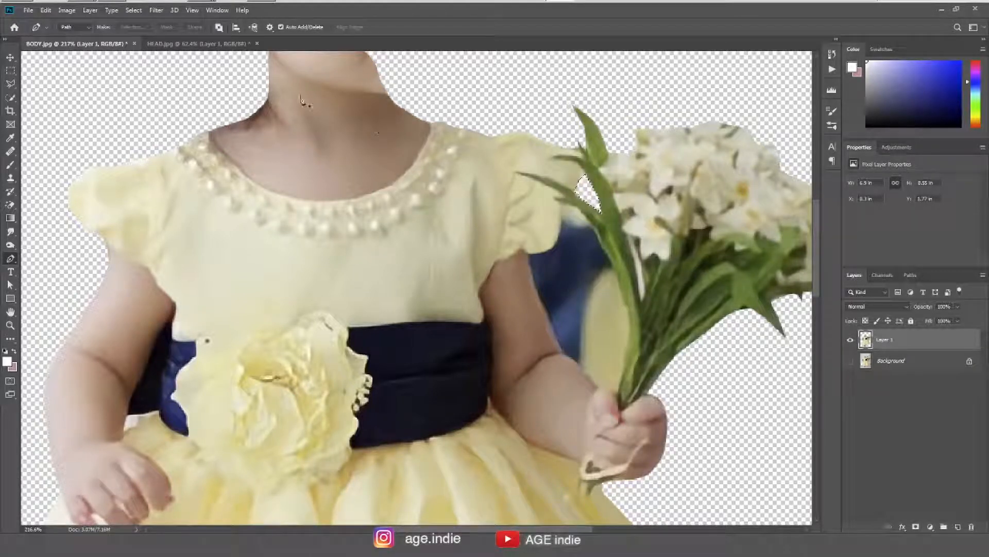
Step: Outline the blue background area enclosed by the sleeve, arm and bouquet stems with the Pen tool and delete it
left_click(563, 208)
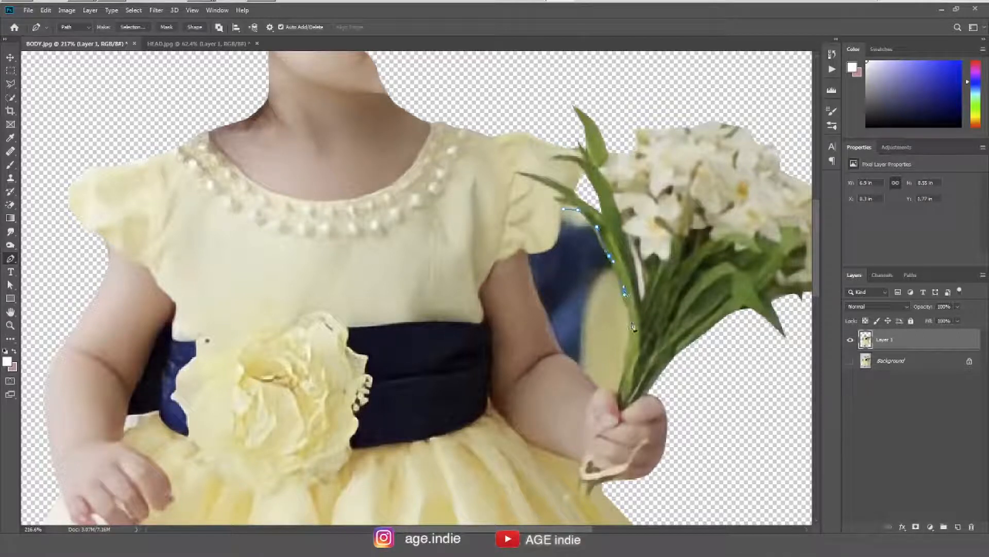
left_click(630, 356)
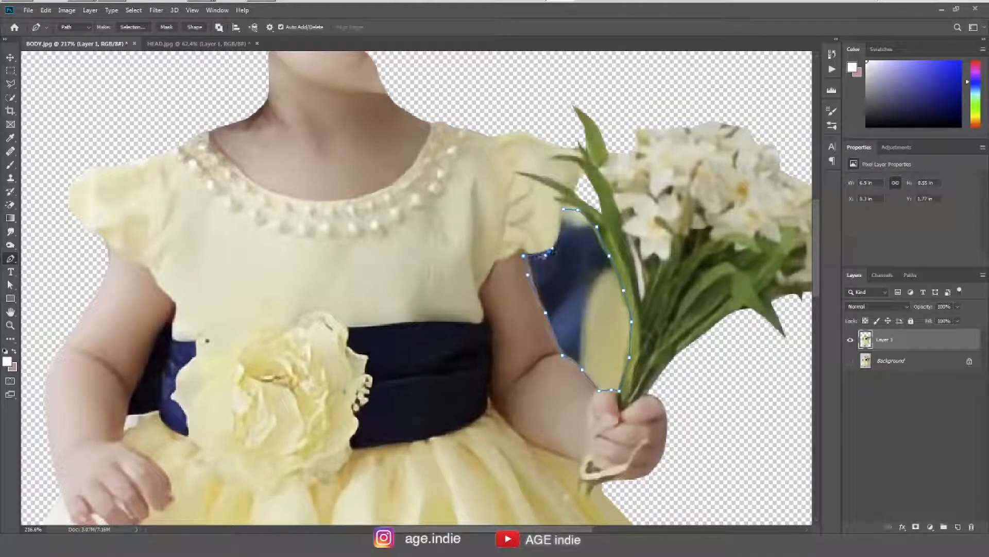
left_click(549, 252)
left_click(559, 224)
key("ctrl+Return")
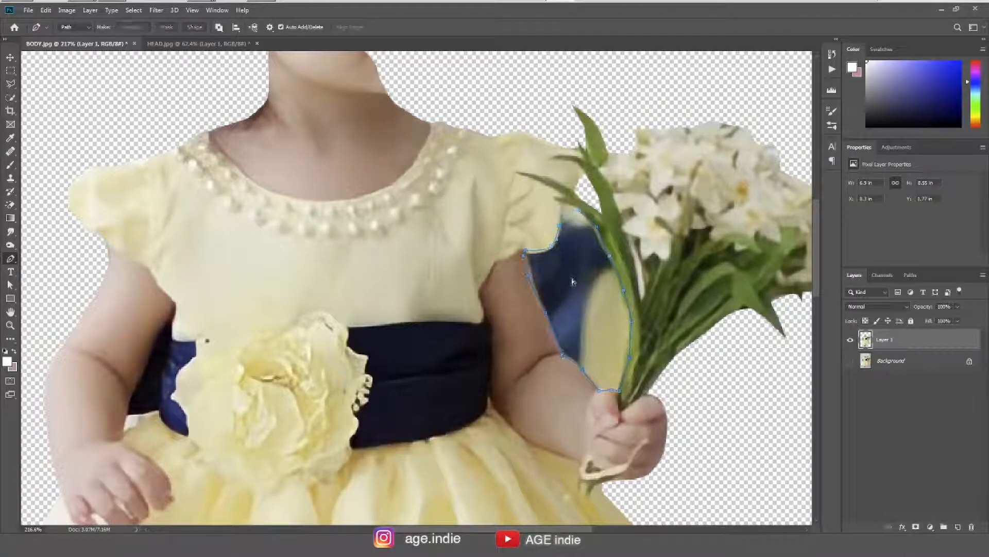
key("Delete")
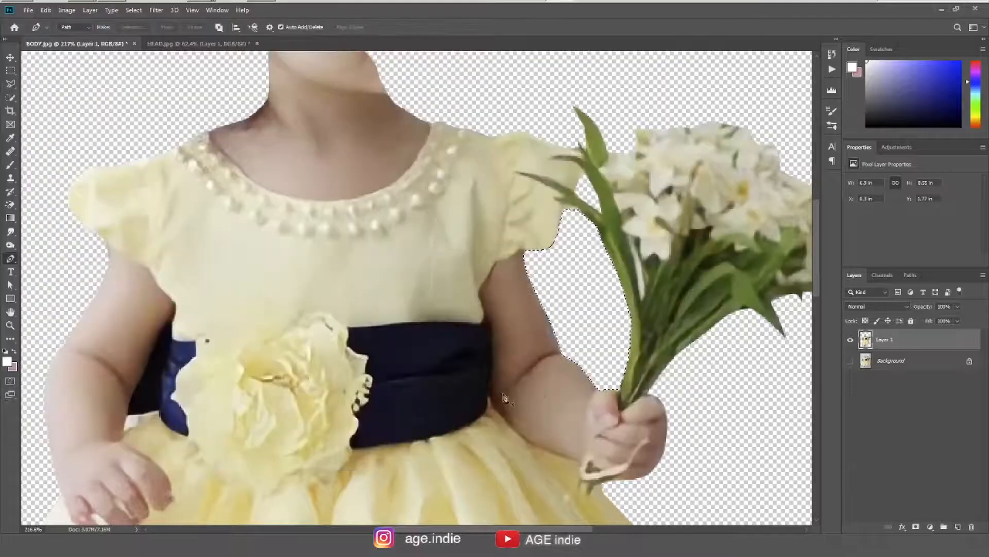
Step: Start a path at the armpit of the lowered arm and trace it down along the dress and waist flower
left_click_drag(172, 409, 409, 344)
scroll(379, 353, "up", 2)
left_click(436, 233)
left_click(431, 260)
left_click(436, 265)
left_click(467, 286)
left_click(456, 299)
left_click(443, 347)
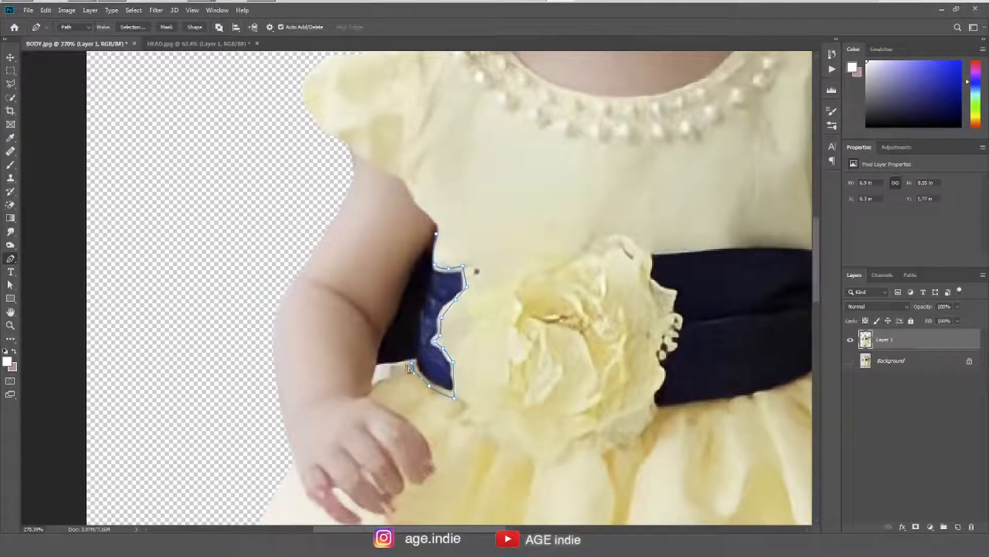
Step: Trace the path back up the inner edge of the lowered arm, close it at the armpit and load it as a selection
left_click_drag(406, 292, 409, 283)
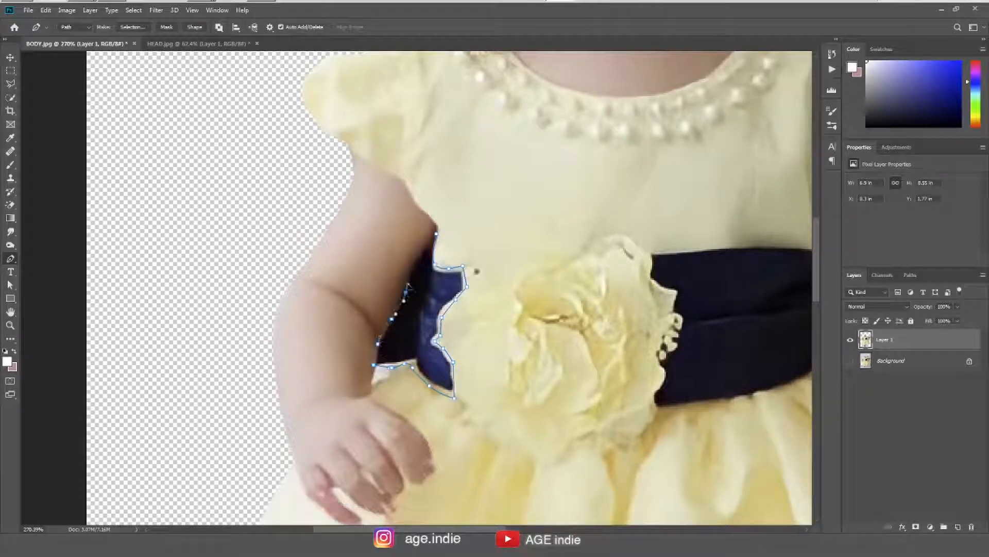
left_click(435, 236)
key("ctrl+Return")
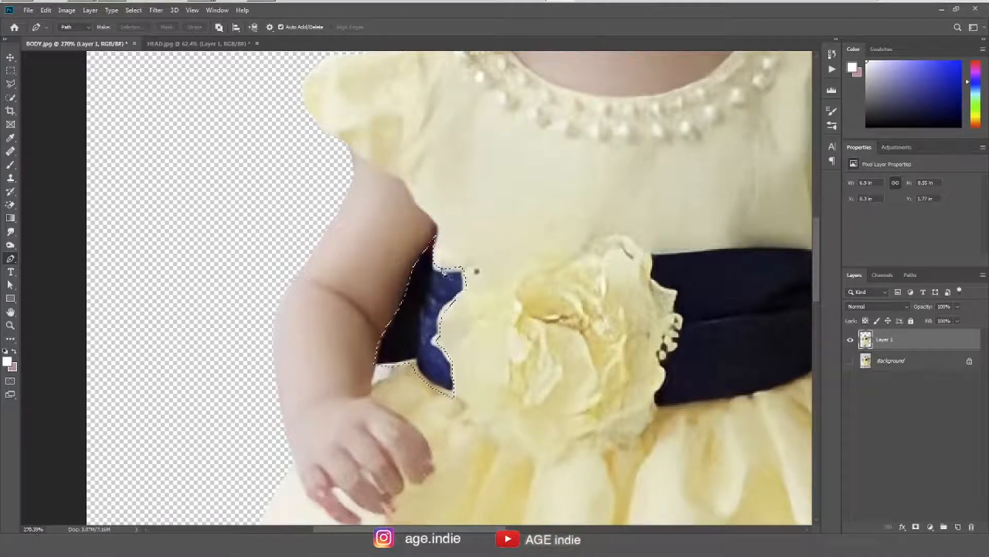
Step: Subtract the blue sash from the selection with the Polygonal Lasso and delete the remaining dark gap beside the arm
left_click(11, 84)
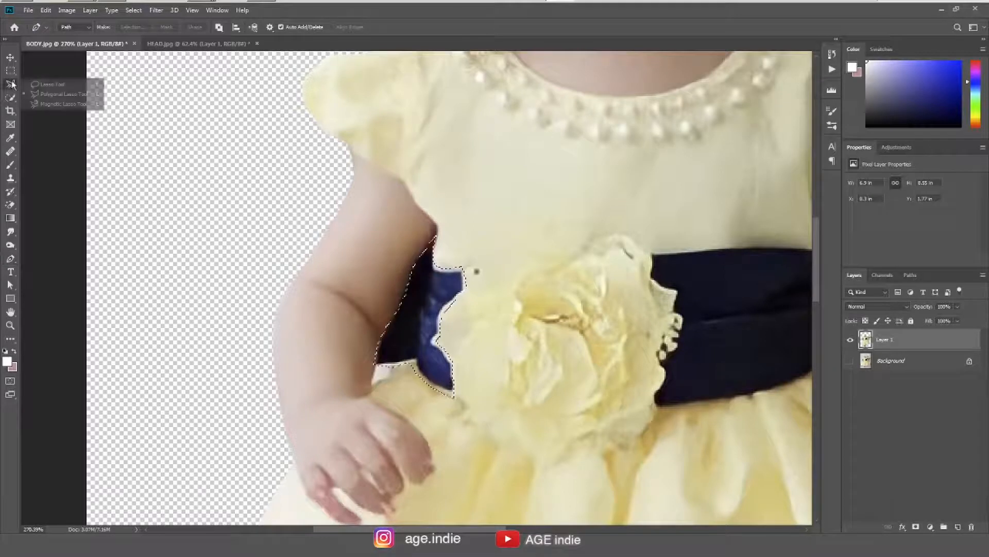
left_click(64, 94)
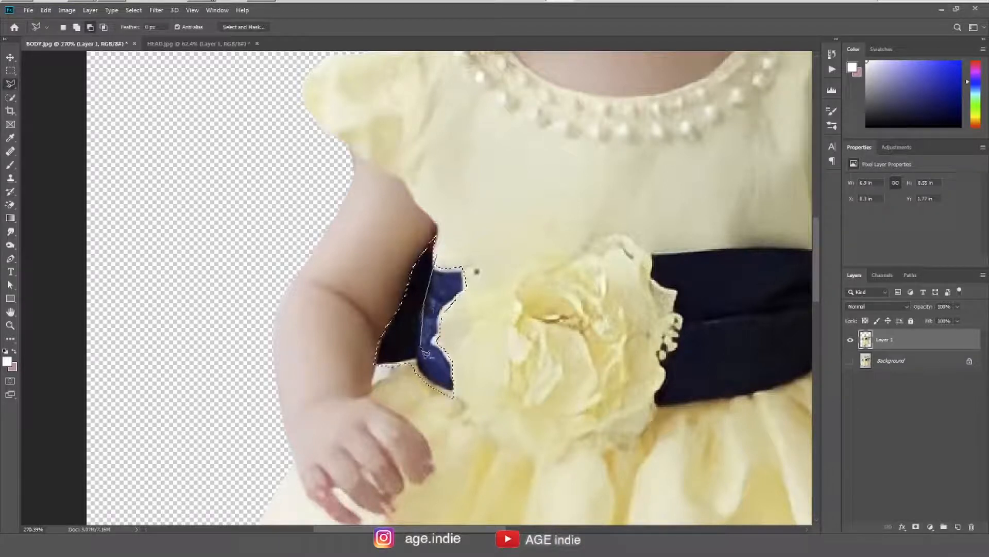
left_click(446, 424)
left_click(541, 420)
left_click(559, 272)
double_click(512, 221)
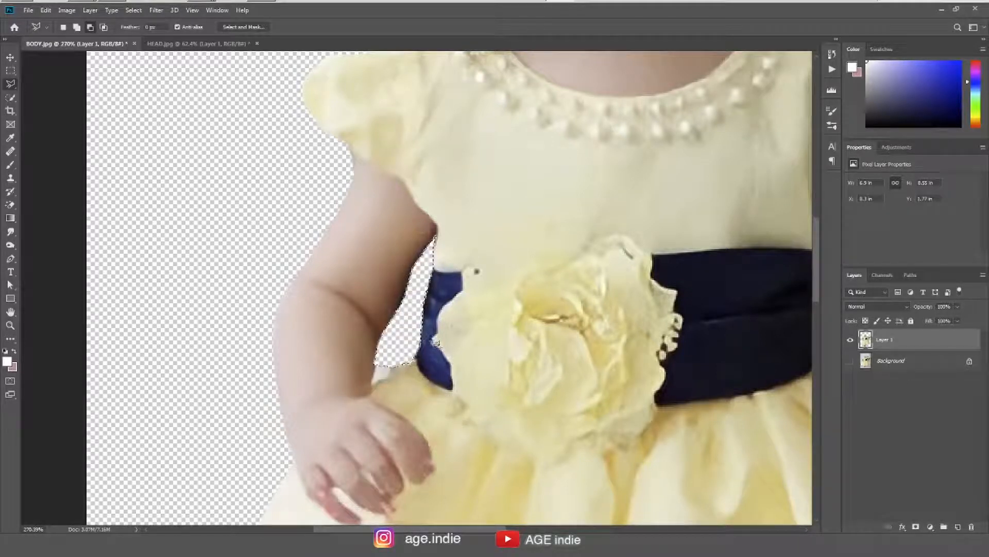
left_click(134, 10)
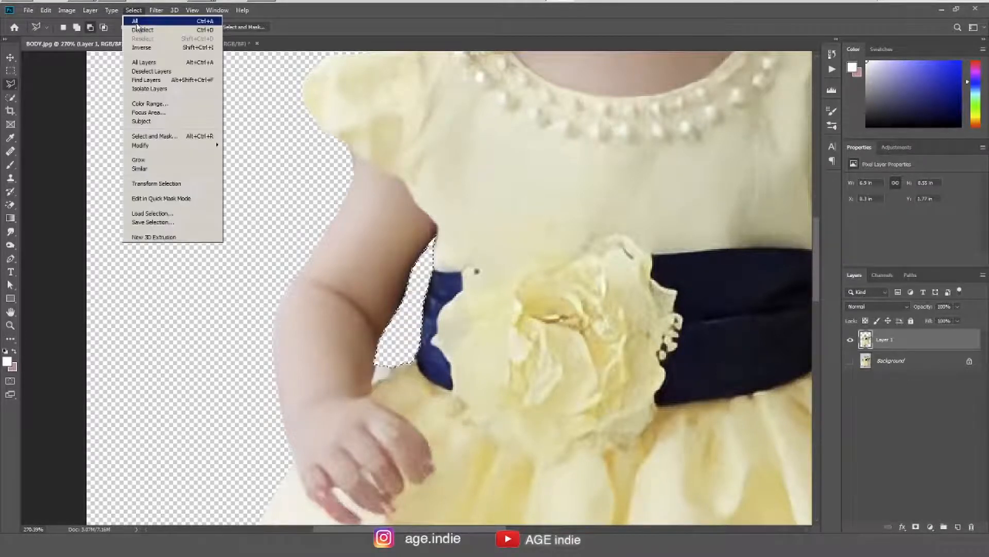
left_click(144, 29)
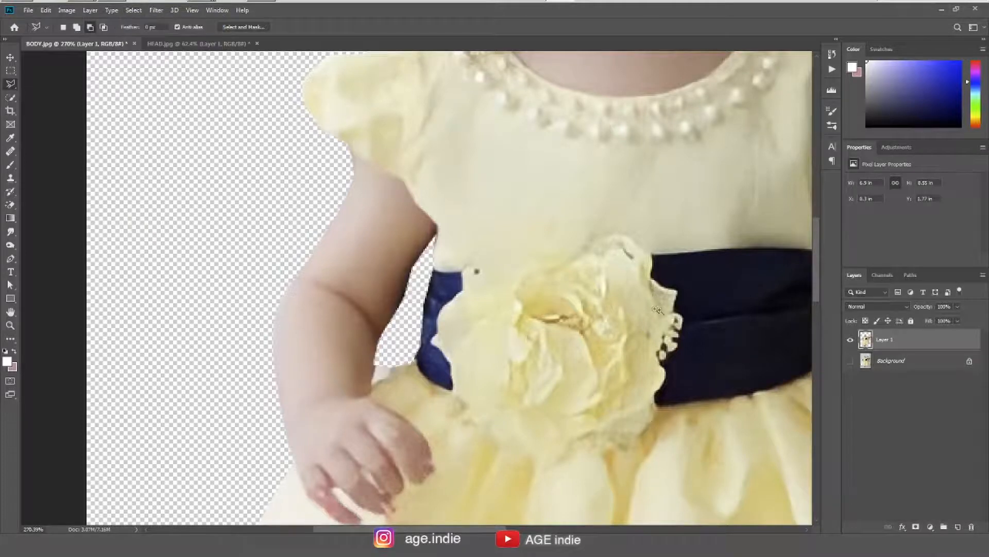
scroll(658, 310, "down", 6)
left_click_drag(706, 315, 557, 225)
scroll(592, 323, "down", 4)
mouse_move(593, 323)
left_mouse_down()
mouse_move(569, 323)
mouse_move(531, 261)
mouse_move(531, 192)
mouse_move(561, 379)
mouse_move(601, 412)
mouse_move(531, 413)
mouse_move(542, 302)
mouse_move(527, 298)
left_mouse_up()
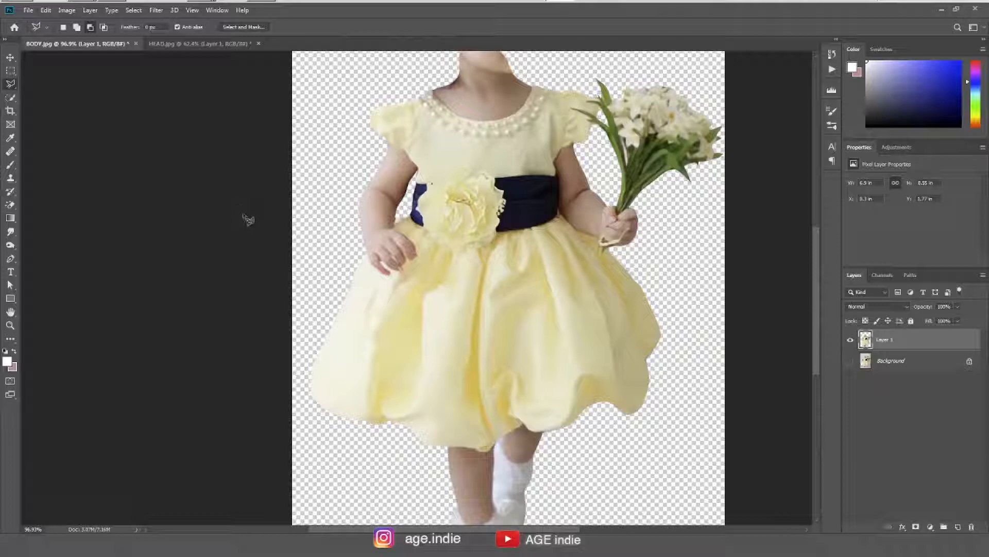
Step: Using the Move tool with Auto-Select on, switch to HEAD.jpg and move the head layer to about X 2.79 in, Y 3.28 in
left_click(11, 58)
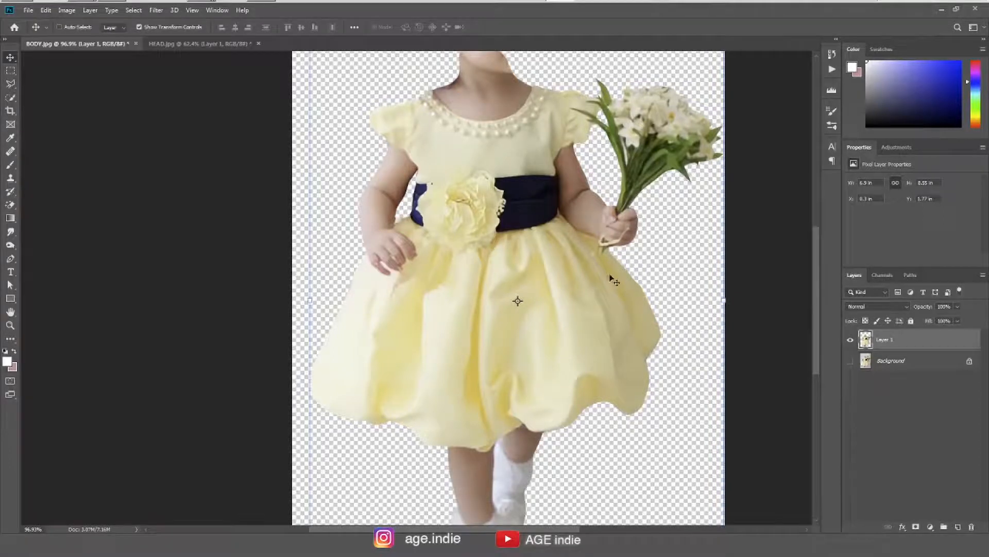
scroll(592, 280, "down", 2)
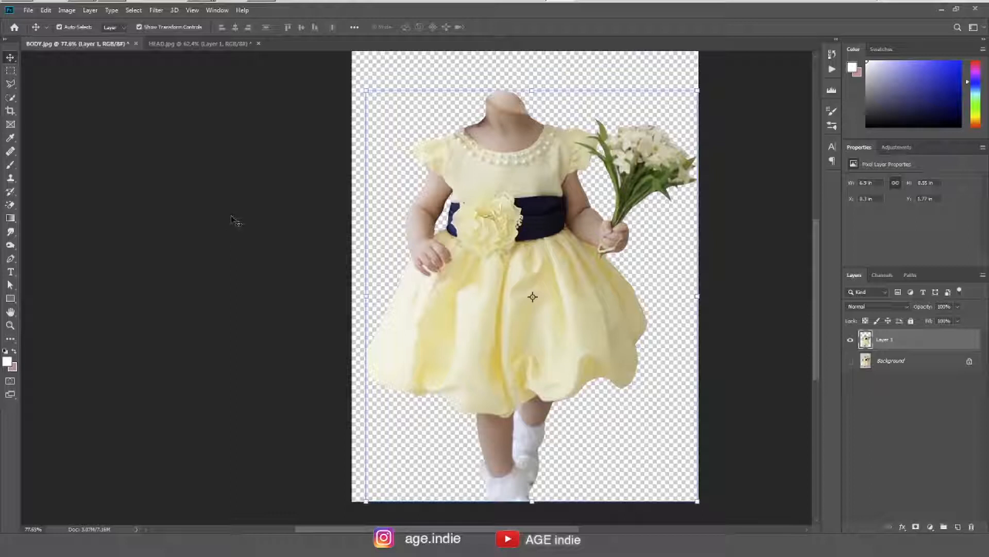
left_click(194, 44)
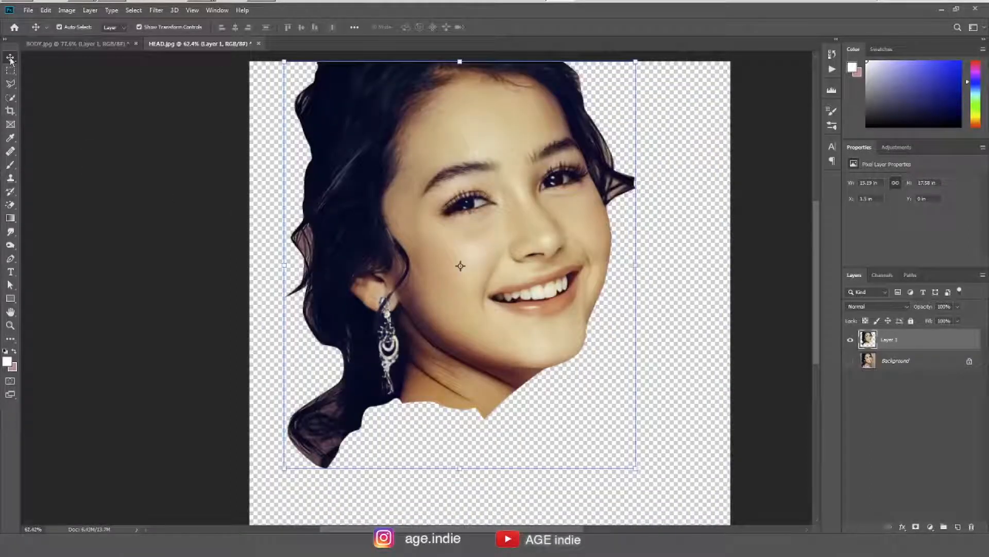
left_click(702, 266)
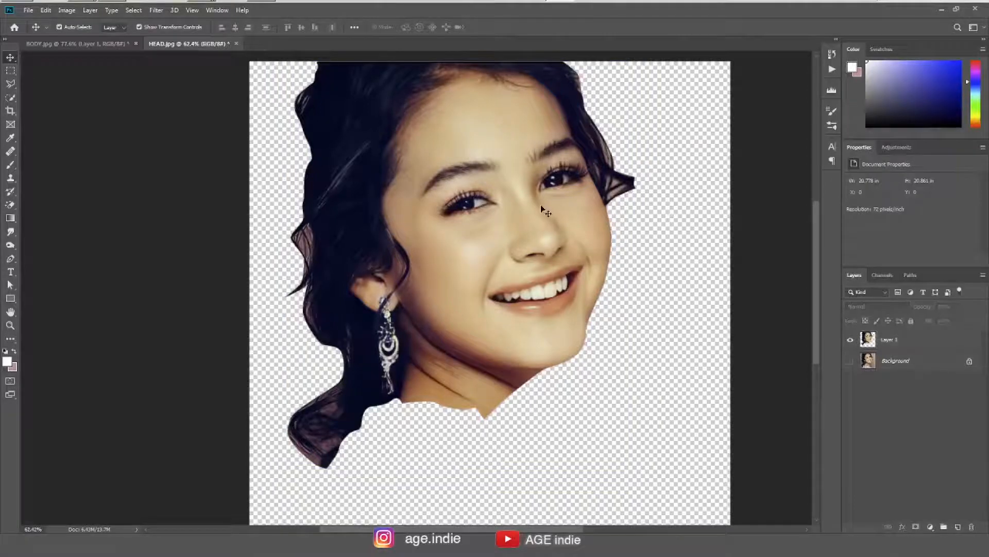
left_click(494, 186)
left_click_drag(505, 193, 519, 263)
left_click_drag(390, 181, 410, 212)
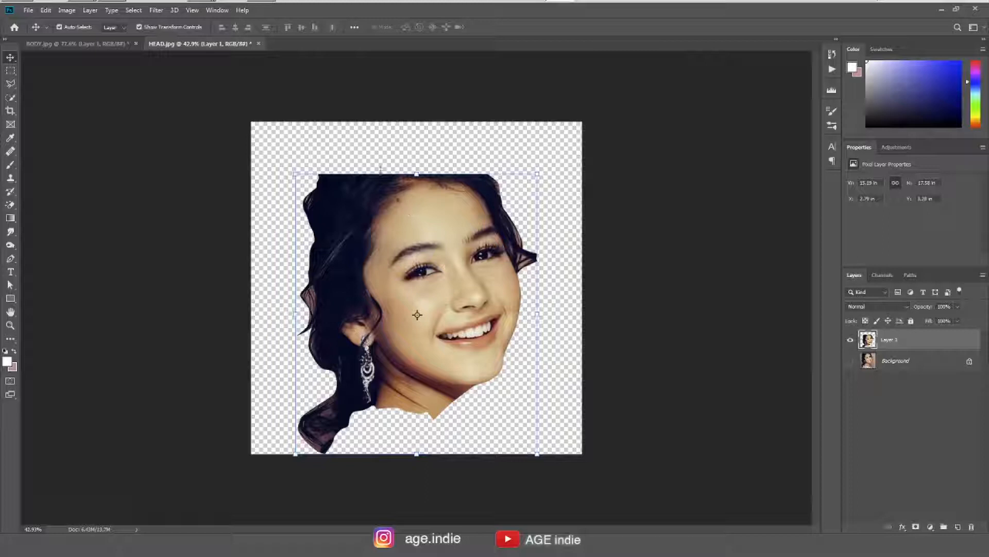
Step: Open the head layer in Liquify and, with Forward Warp at size 175, push the flat hair top into a rounded crown and tuck in the curl near the eye
left_click(155, 11)
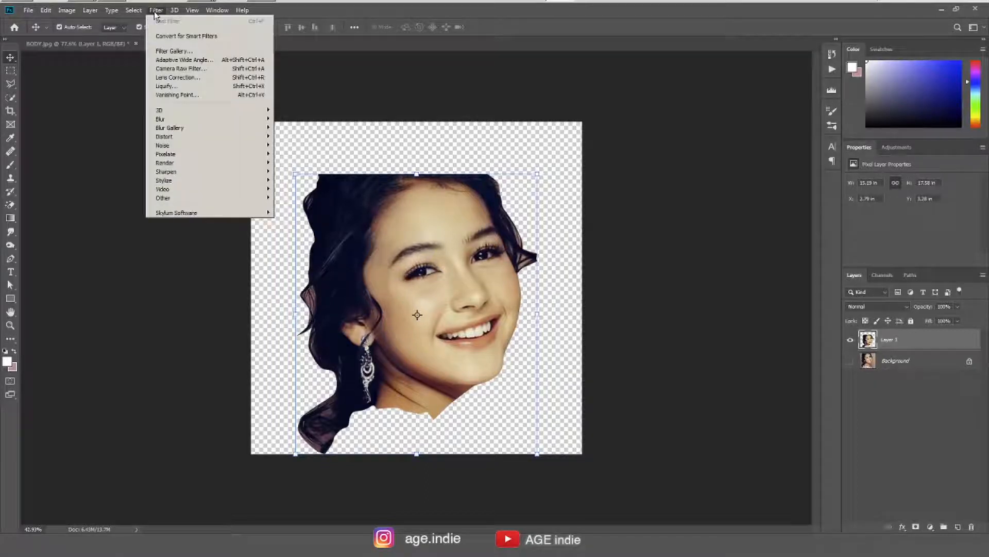
left_click(189, 88)
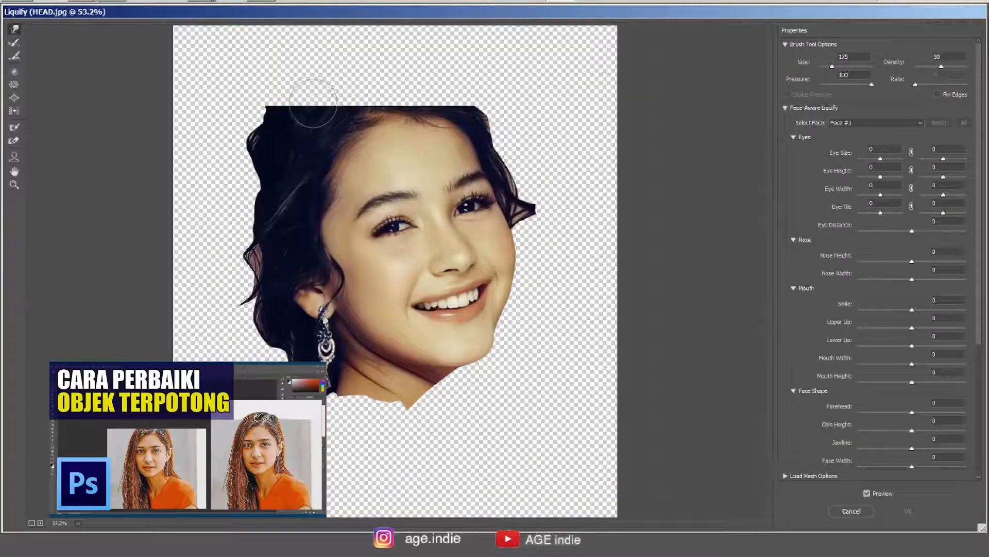
mouse_move(328, 91)
left_mouse_down()
mouse_move(364, 77)
mouse_move(365, 92)
mouse_move(399, 85)
mouse_move(364, 103)
mouse_move(408, 105)
mouse_move(407, 93)
mouse_move(374, 82)
mouse_move(434, 90)
mouse_move(424, 82)
mouse_move(381, 90)
mouse_move(452, 104)
mouse_move(451, 83)
mouse_move(438, 95)
mouse_move(421, 72)
mouse_move(433, 83)
mouse_move(414, 88)
mouse_move(417, 69)
mouse_move(407, 67)
mouse_move(438, 83)
mouse_move(452, 72)
mouse_move(473, 109)
mouse_move(431, 80)
mouse_move(399, 82)
mouse_move(364, 67)
mouse_move(394, 73)
mouse_move(323, 83)
mouse_move(331, 73)
mouse_move(287, 108)
mouse_move(259, 104)
mouse_move(222, 127)
mouse_move(267, 129)
mouse_move(318, 81)
mouse_move(363, 69)
mouse_move(408, 62)
mouse_move(448, 70)
mouse_move(467, 87)
left_mouse_up()
left_click_drag(562, 204, 537, 220)
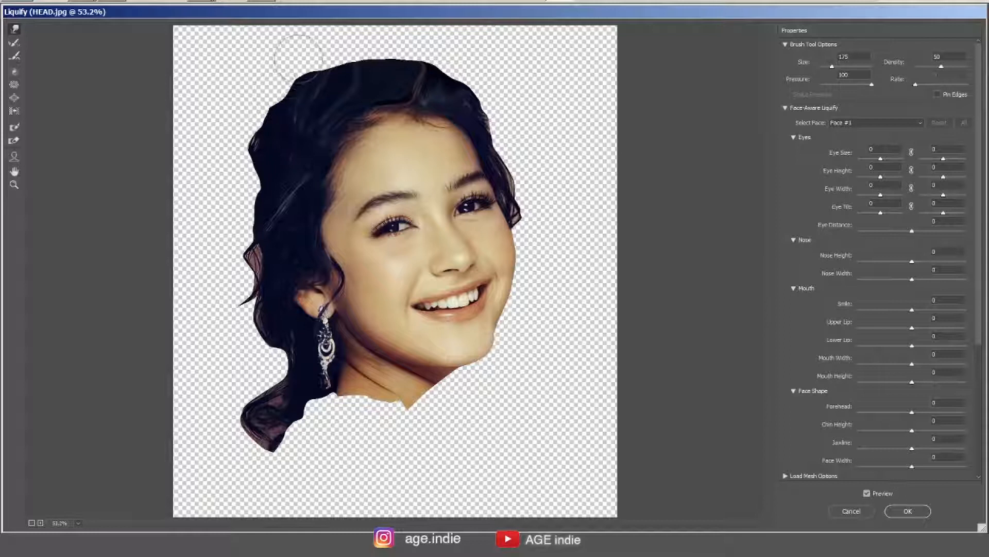
Step: Smooth the long outer edge of the hair down to its lower lock and reshape the neck edge, reducing the brush size to 100
mouse_move(294, 77)
left_mouse_down()
mouse_move(254, 88)
mouse_move(231, 144)
mouse_move(220, 132)
mouse_move(250, 110)
mouse_move(240, 161)
mouse_move(261, 193)
mouse_move(237, 241)
left_mouse_up()
mouse_move(269, 272)
left_mouse_down()
mouse_move(265, 305)
mouse_move(292, 377)
mouse_move(264, 363)
mouse_move(263, 339)
mouse_move(275, 365)
mouse_move(264, 379)
mouse_move(258, 365)
mouse_move(268, 355)
mouse_move(276, 375)
mouse_move(251, 361)
mouse_move(229, 437)
mouse_move(231, 421)
mouse_move(245, 419)
mouse_move(268, 447)
mouse_move(306, 435)
mouse_move(310, 420)
mouse_move(362, 423)
mouse_move(343, 408)
mouse_move(370, 396)
mouse_move(376, 408)
mouse_move(423, 411)
left_mouse_up()
key("bracketleft")
key("bracketleft")
key("bracketleft")
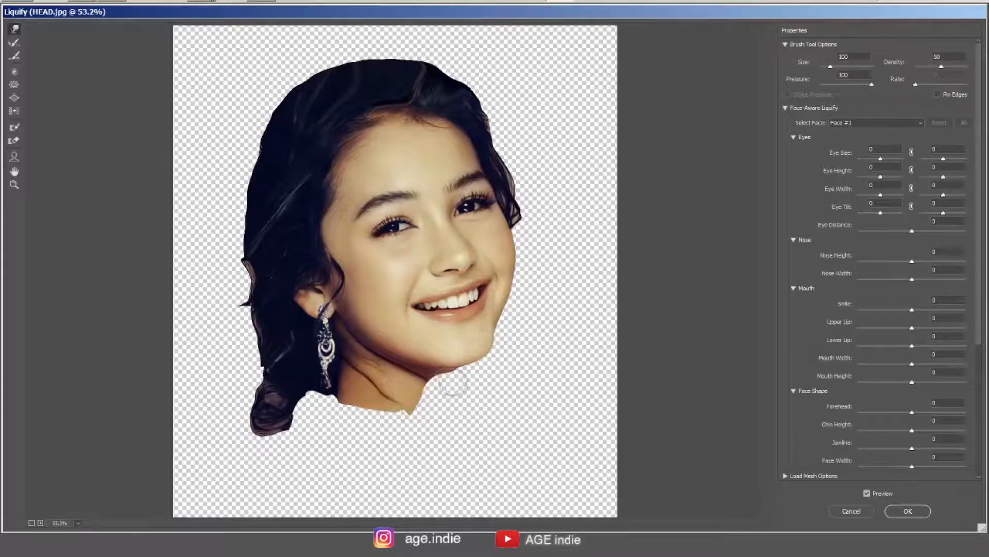
Step: Refine the hair edge above the forehead and the small curl beside the eye with a size 150 warp brush
key("bracketright")
key("bracketright")
left_click_drag(442, 80, 448, 75)
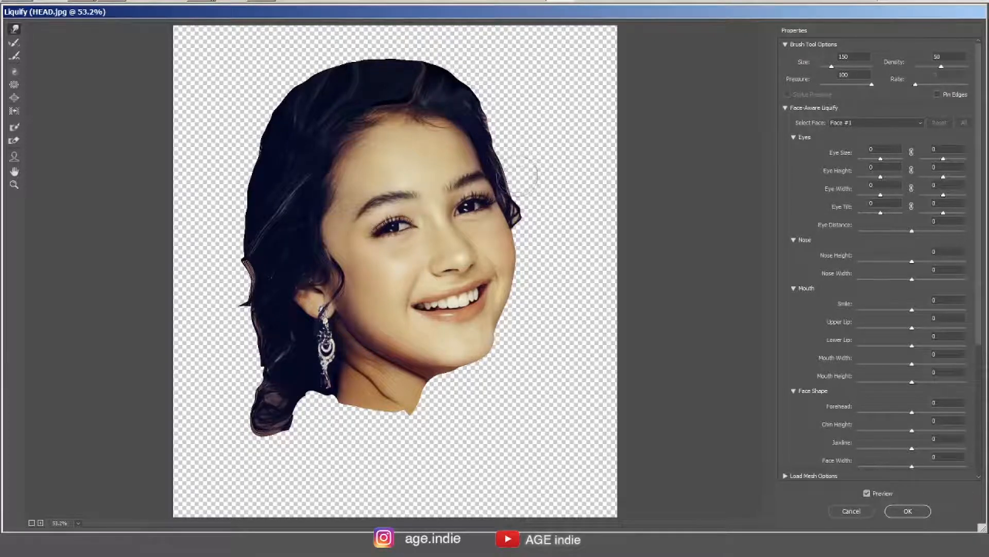
left_click_drag(537, 212, 530, 215)
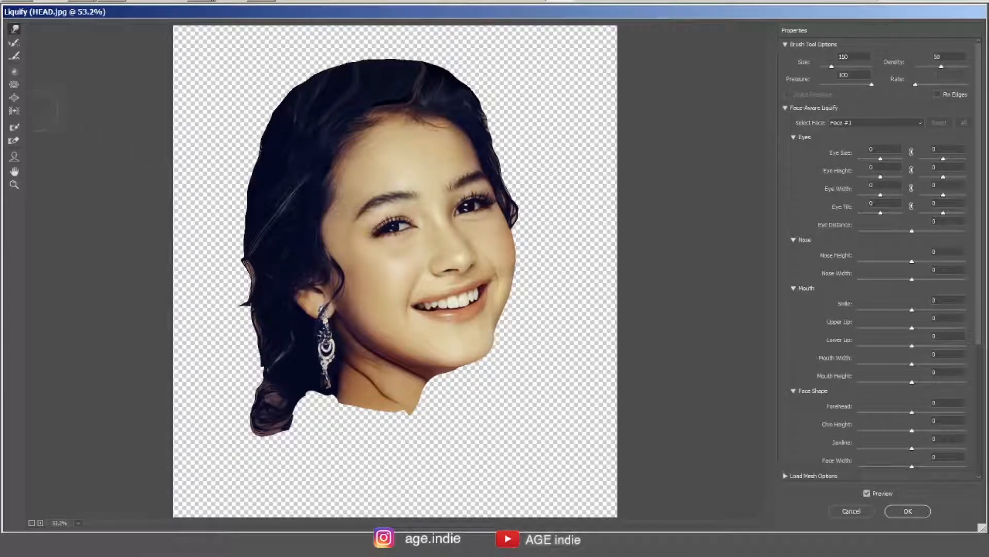
Step: Enlarge the eyes using the Bloat tool with a brush size of 300
left_click(13, 99)
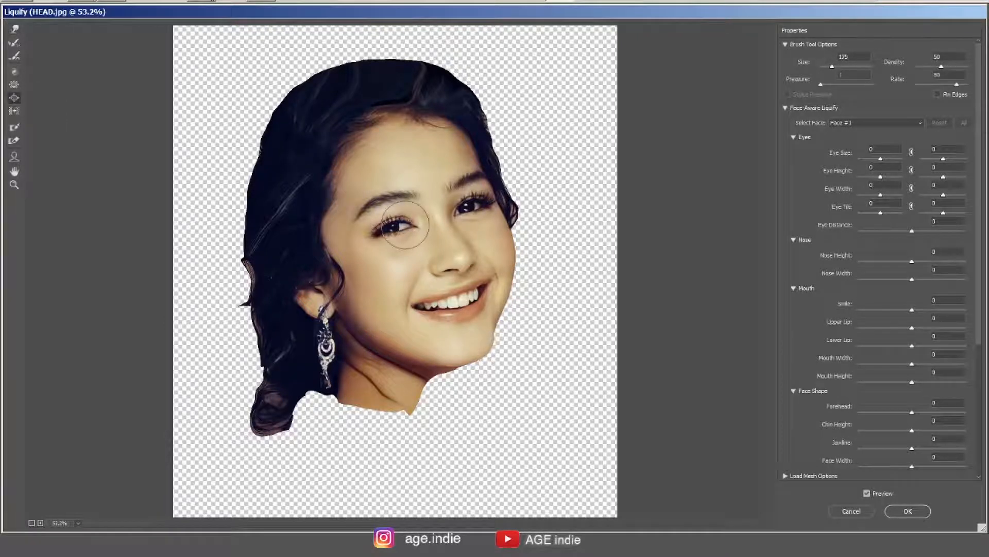
key("bracketright")
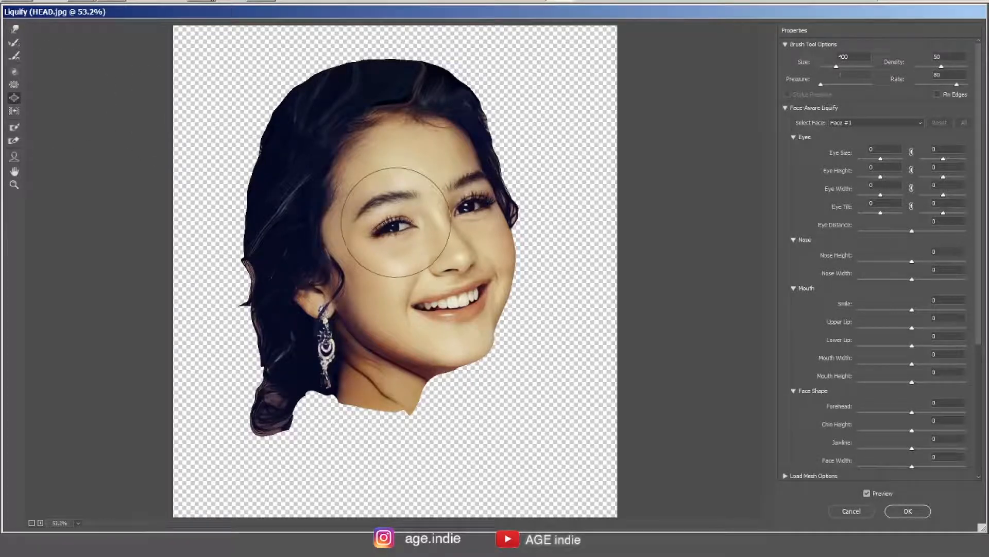
key("bracketleft")
key("bracketleft")
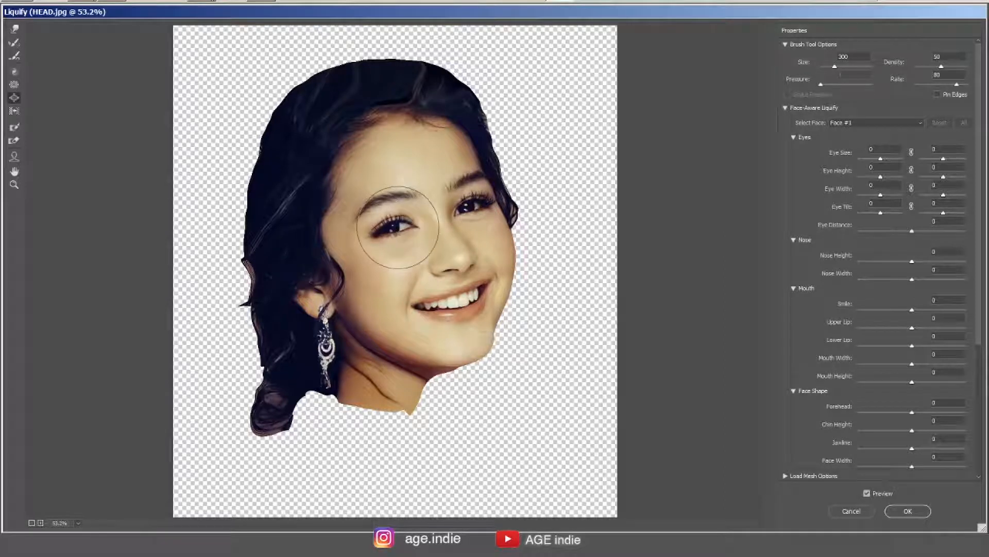
left_click(398, 227)
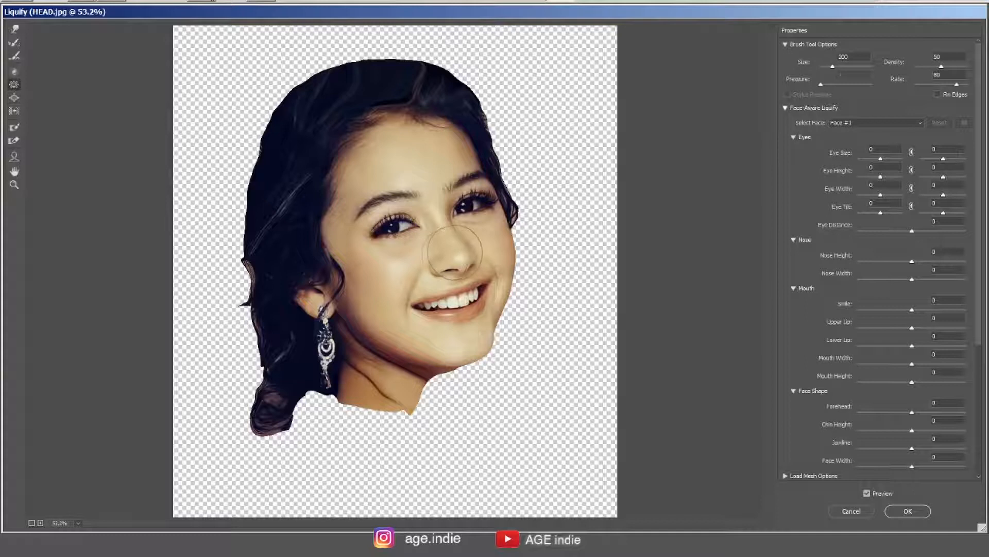
Step: Slim the nose, mouth and lower face using the Pucker tool, increasing the brush size up to 500
key("bracketright")
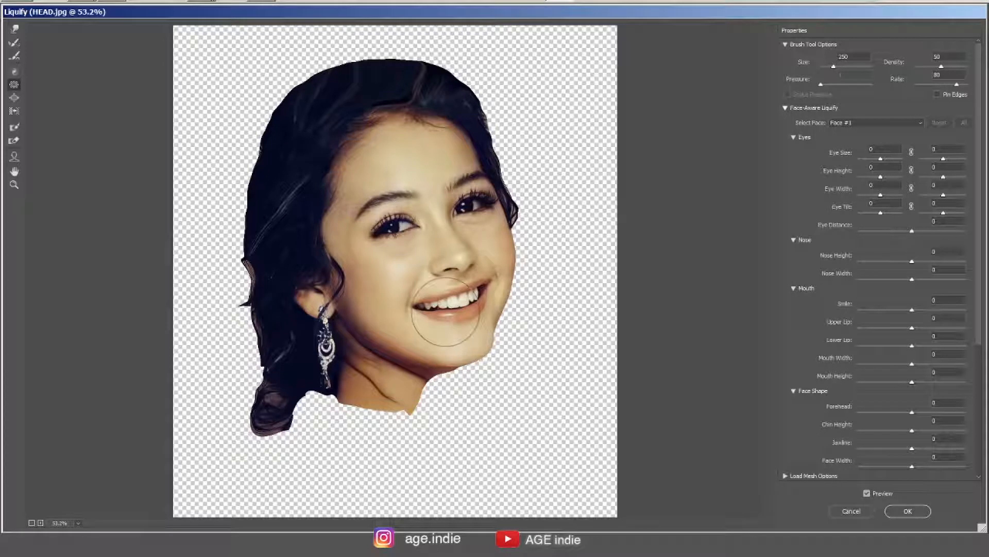
key("bracketright")
key("bracketright")
key("bracketright")
key("bracketright")
key("bracketright")
key("bracketright")
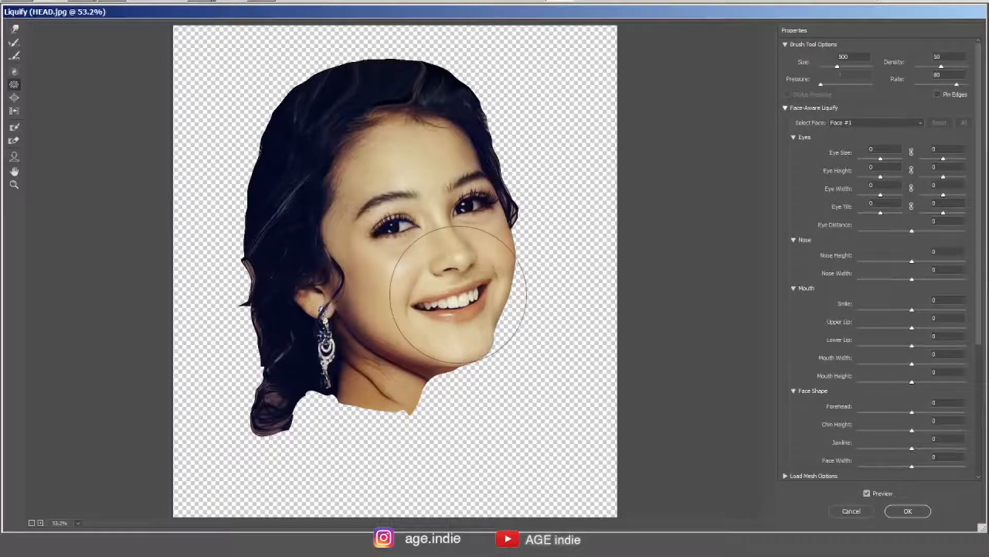
key("bracketright")
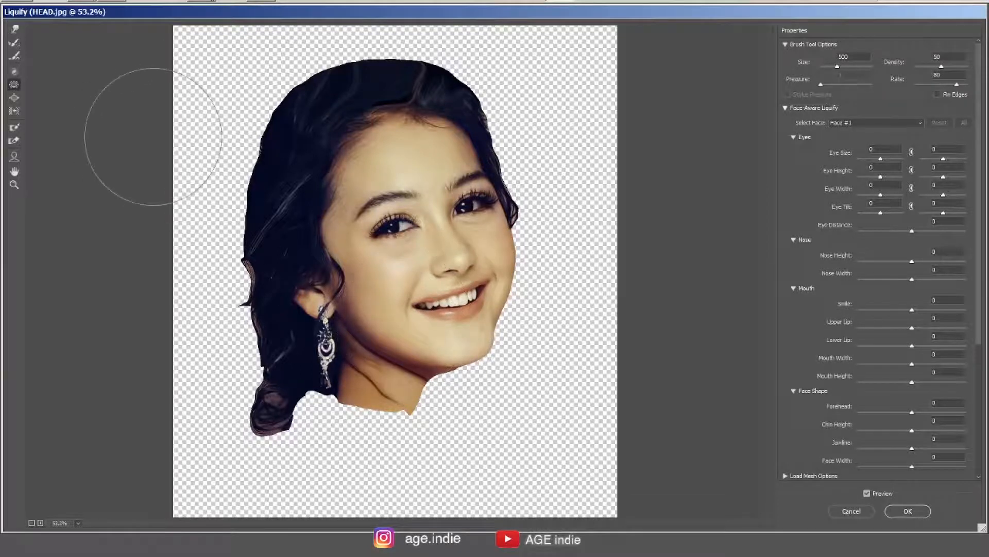
Step: Reshape the chin, jaw and neck with the Forward Warp tool, using brush sizes of 200 to 250
left_click(14, 29)
key("bracketright")
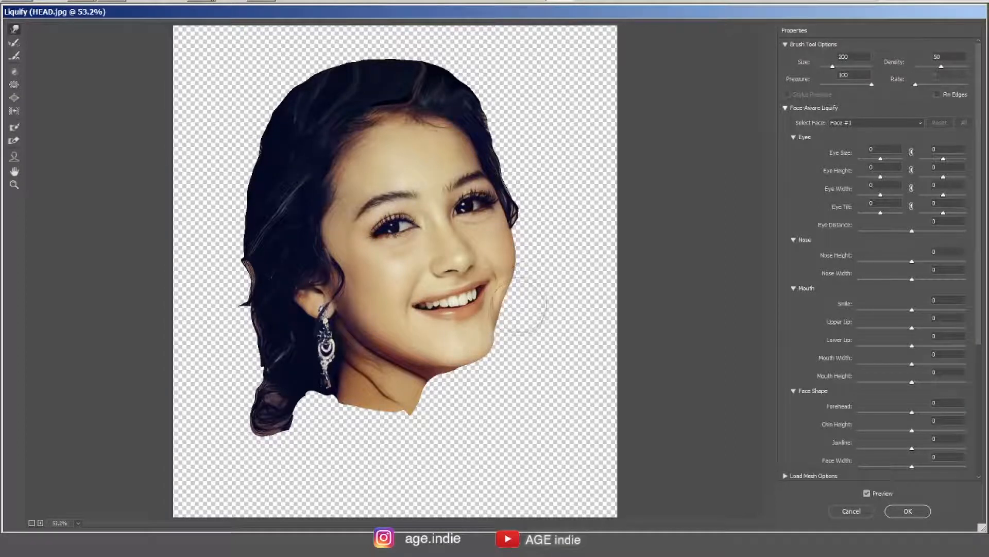
mouse_move(454, 376)
left_mouse_down()
mouse_move(464, 354)
mouse_move(475, 360)
mouse_move(484, 344)
mouse_move(400, 356)
mouse_move(367, 334)
left_mouse_up()
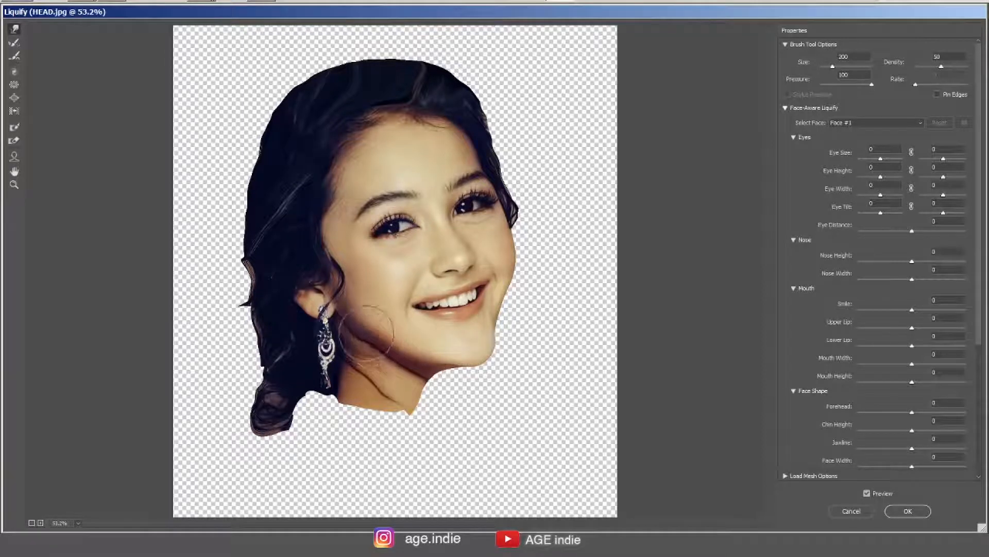
key("bracketright")
key("bracketright")
key("bracketright")
key("bracketright")
key("bracketright")
left_click_drag(395, 198, 394, 196)
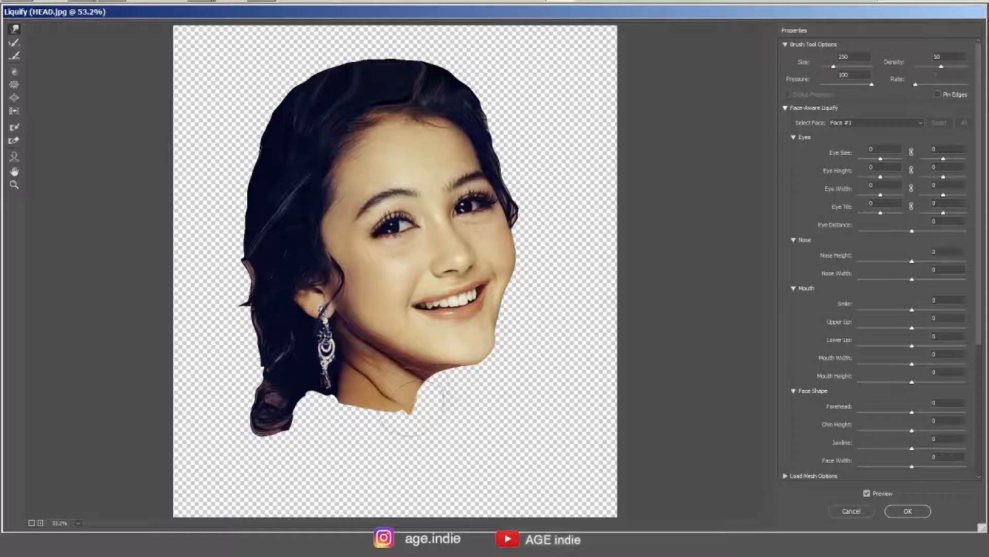
left_click(14, 97)
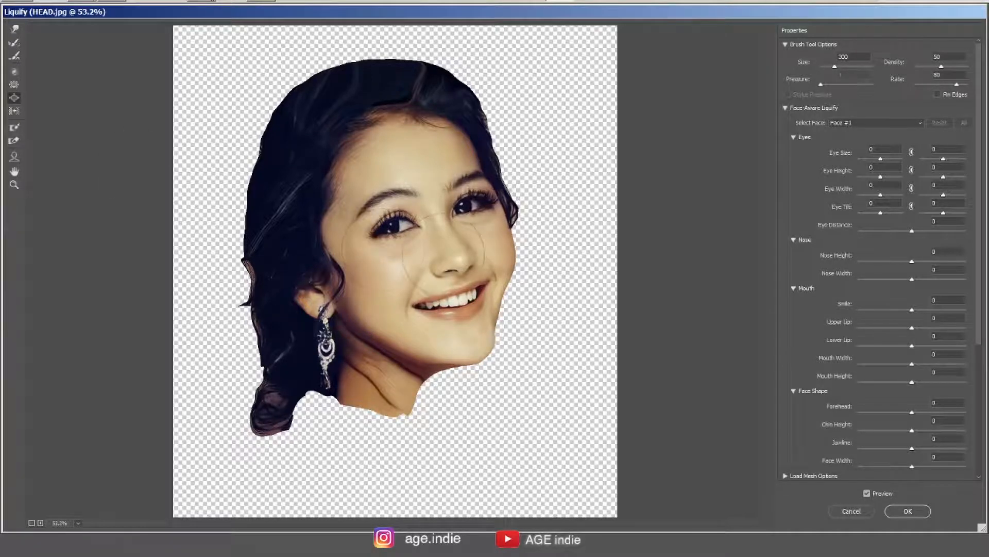
left_click(15, 29)
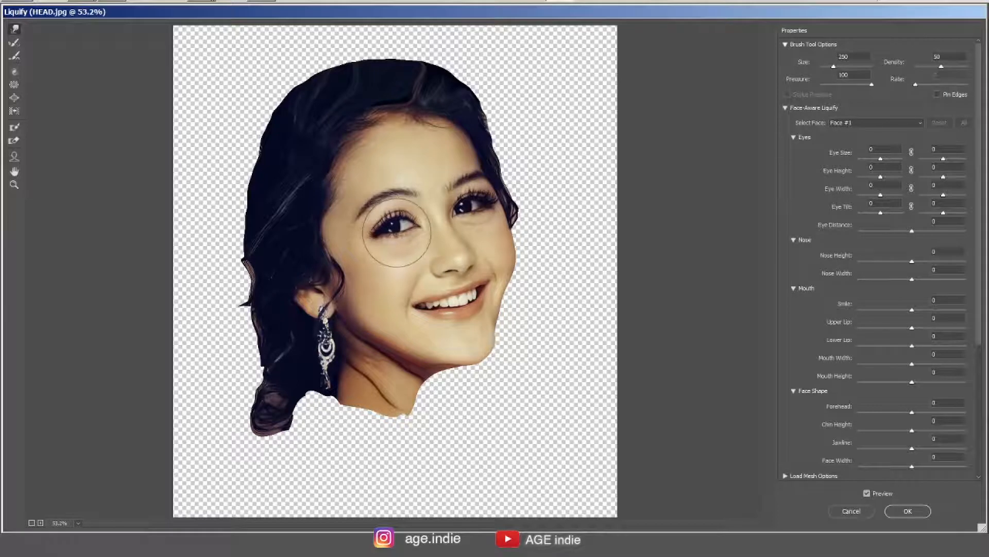
left_click_drag(400, 242, 389, 273)
key("ctrl+z")
Step: Push the lower hair lock up toward the neck, smooth the hair's side edge and apply the Liquify changes
mouse_move(300, 455)
left_mouse_down()
mouse_move(285, 449)
mouse_move(273, 413)
mouse_move(254, 396)
left_mouse_up()
left_click_drag(214, 298, 223, 295)
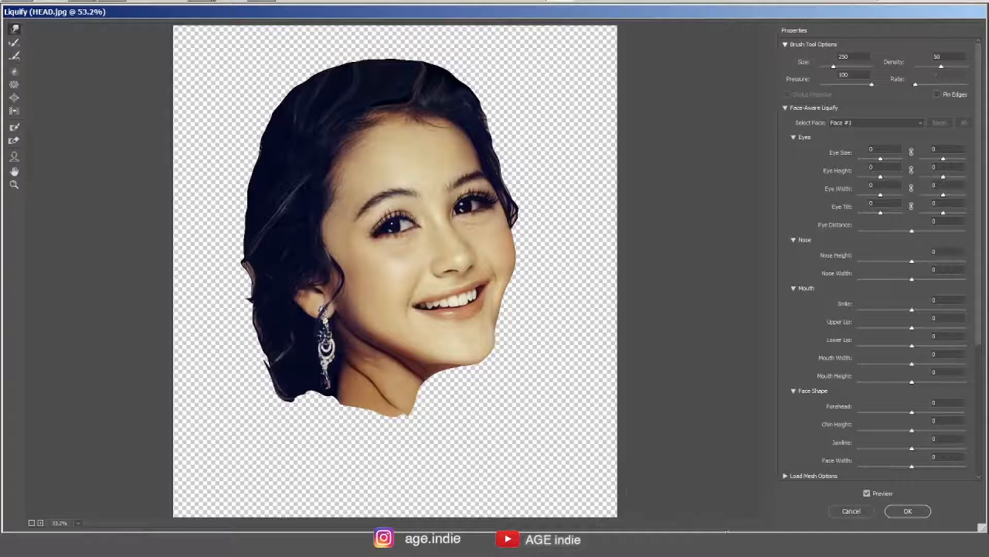
left_click(911, 512)
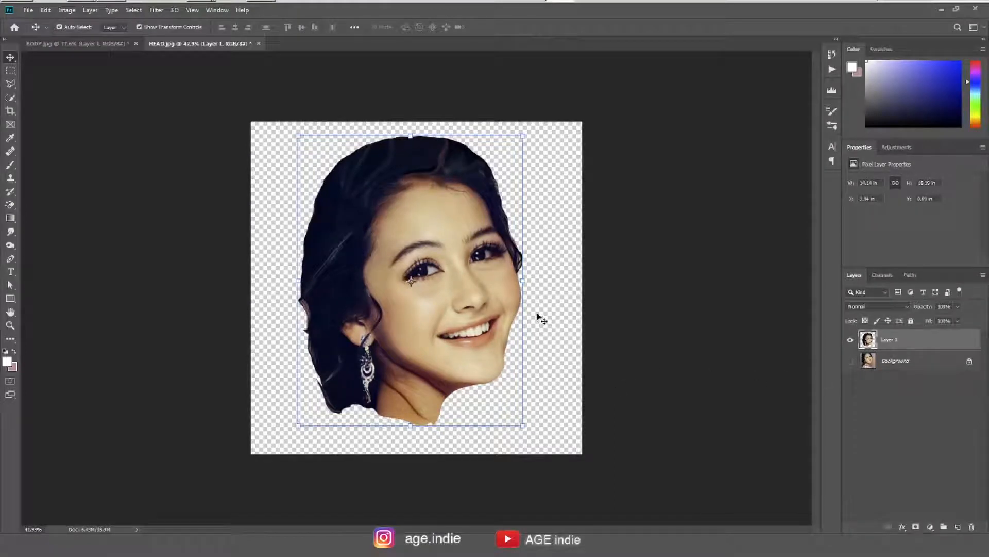
Step: Compare the reshaped head with the original photo using layer visibility, and move the head layer to about X 2.68 in, Y 0.6 in
left_click(851, 361)
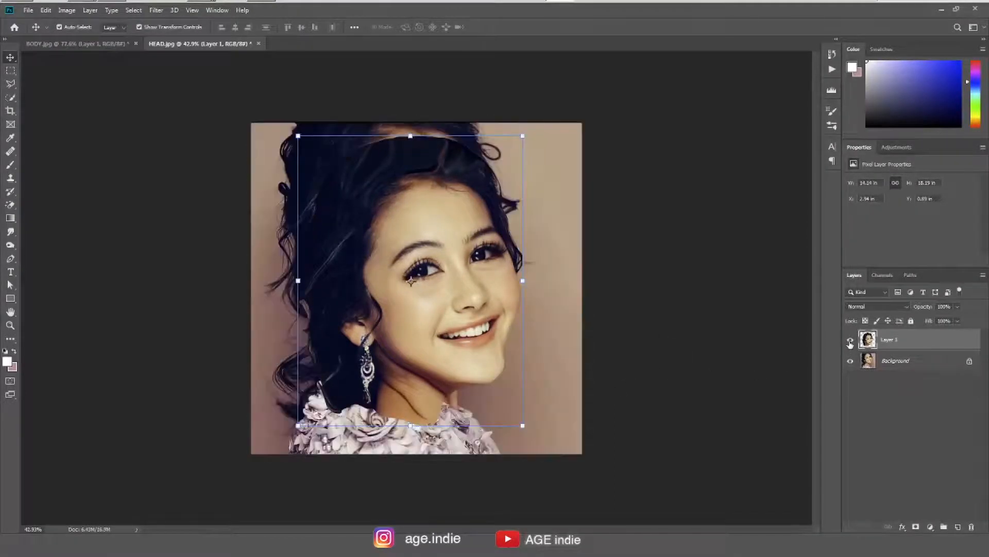
left_click(850, 340)
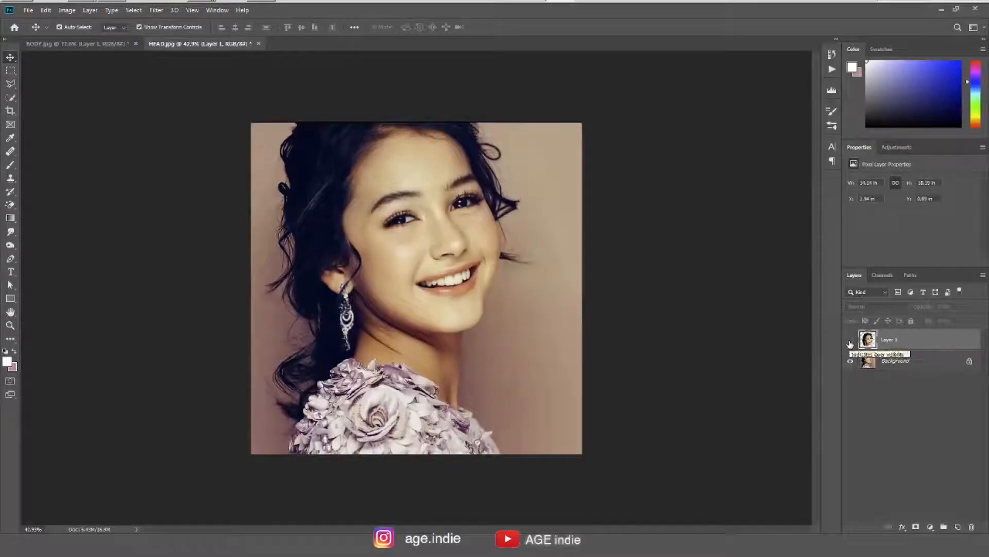
left_click(851, 341)
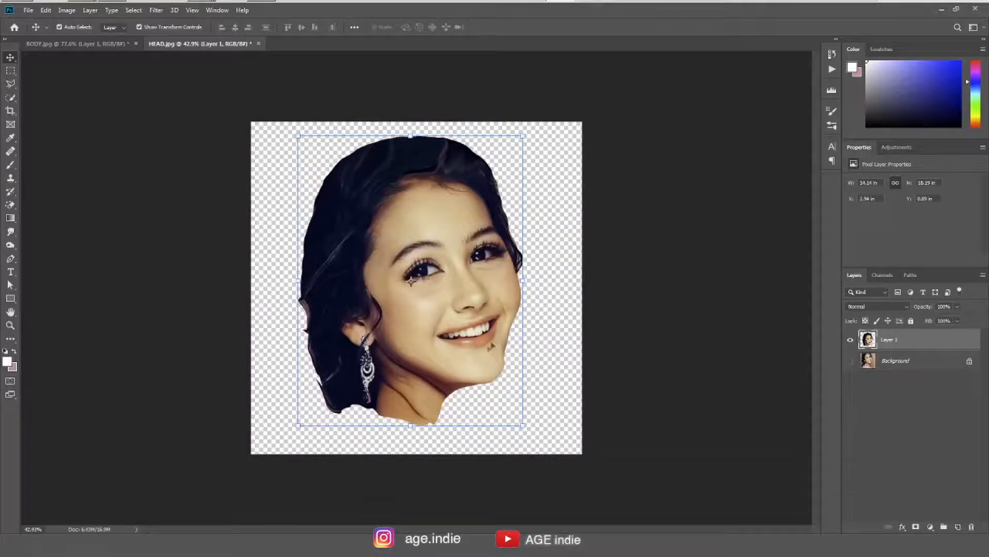
left_click_drag(359, 238, 355, 233)
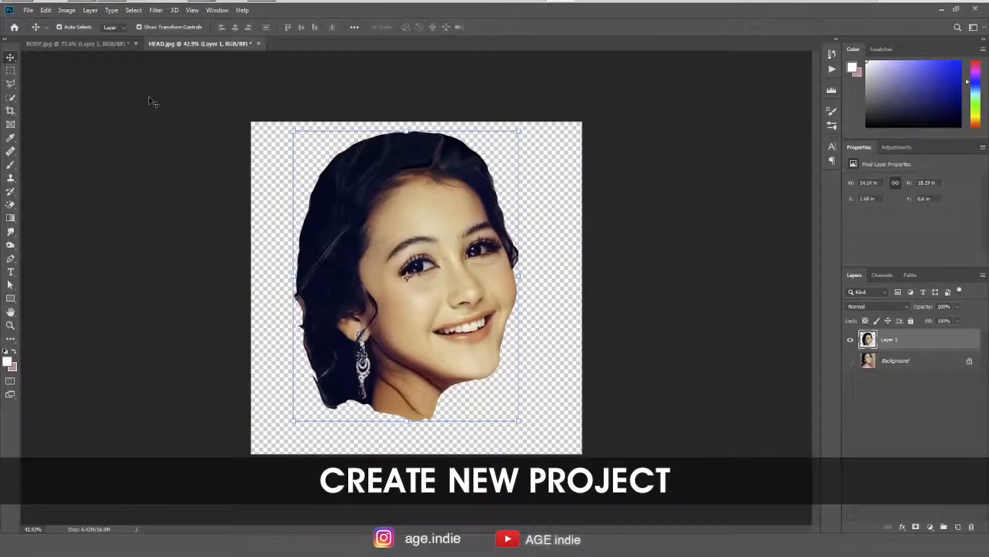
Step: Create a new A3 print document named karikatur, 297 x 420 mm portrait at 300 pixels/inch, RGB with a white background
left_click(28, 11)
left_click(36, 27)
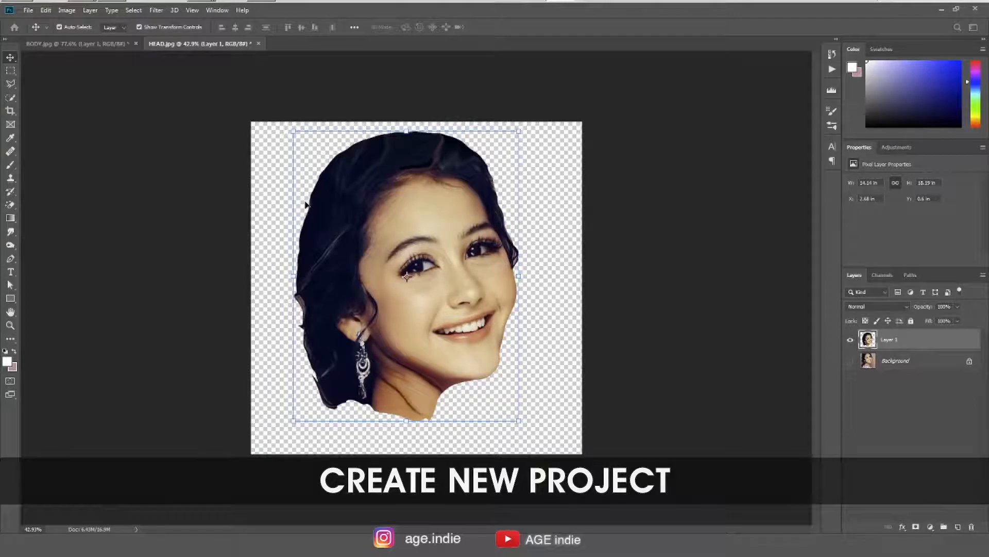
key("ctrl+n")
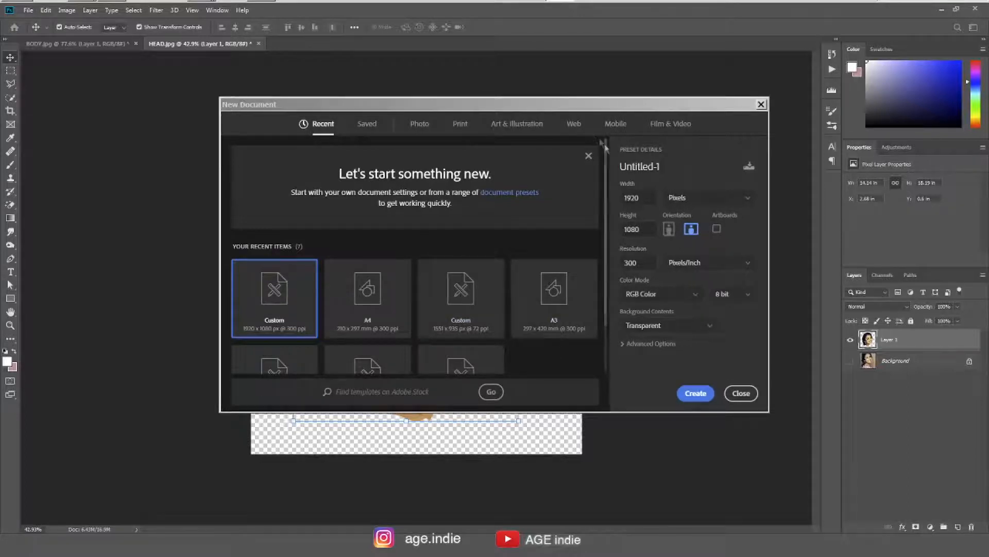
left_click(457, 125)
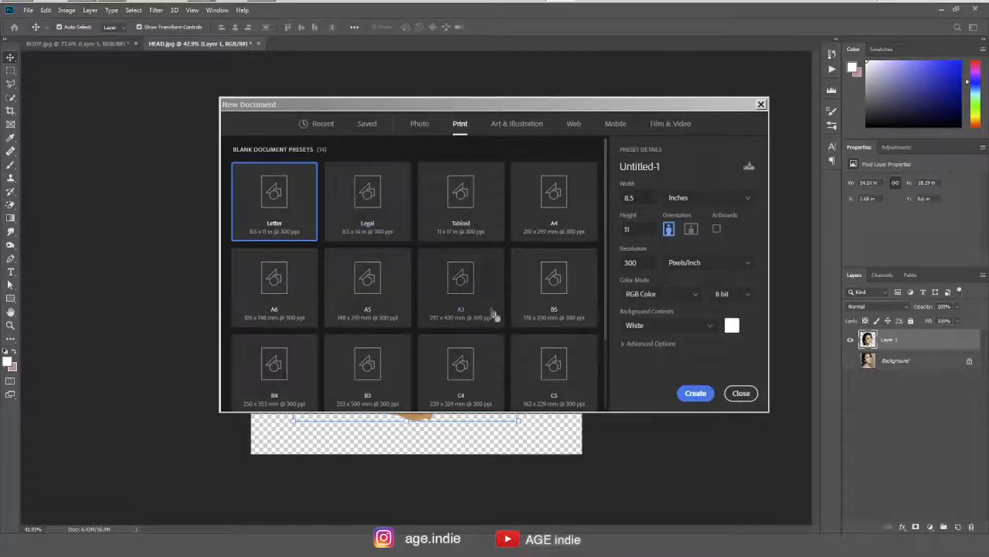
left_click(460, 279)
left_click_drag(669, 165, 619, 181)
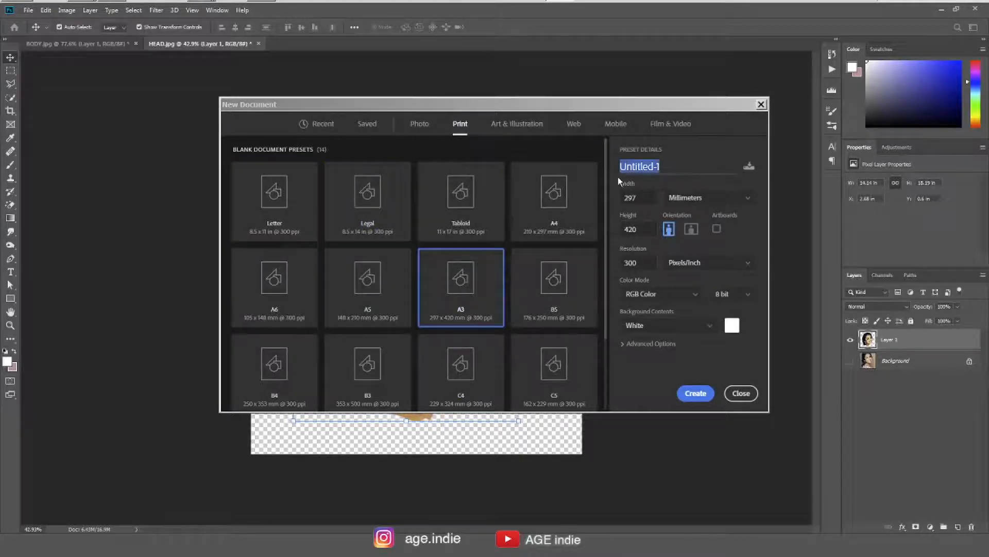
type("karikatur")
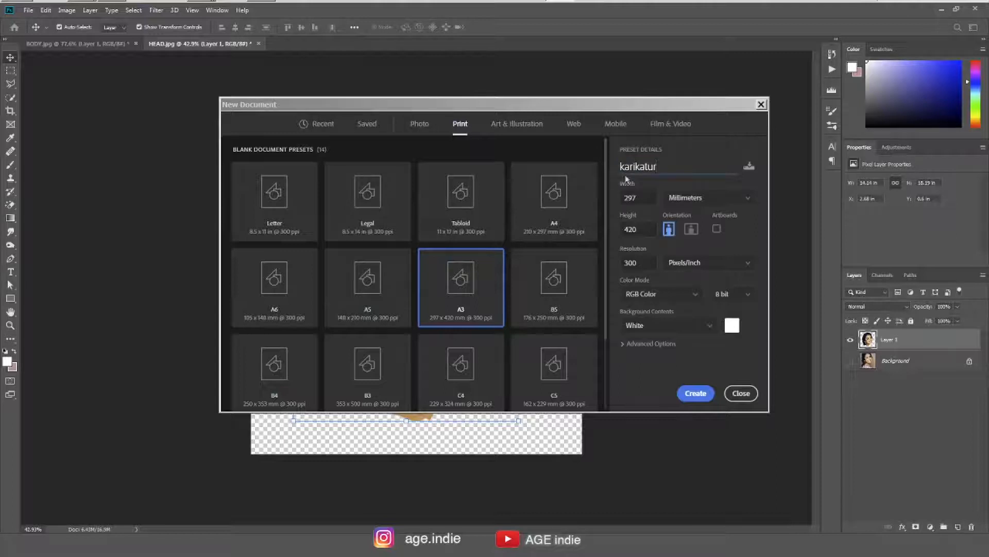
left_click(651, 343)
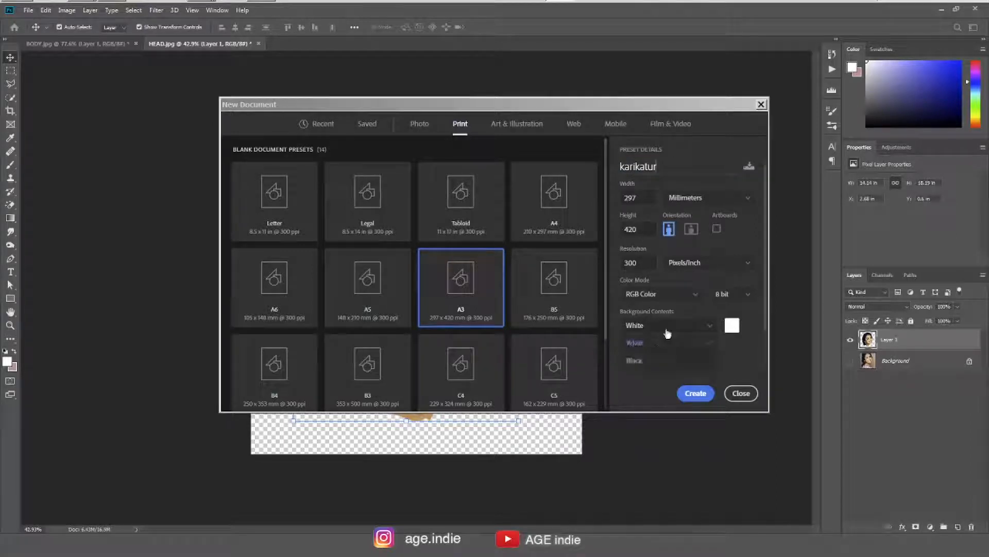
left_click(691, 394)
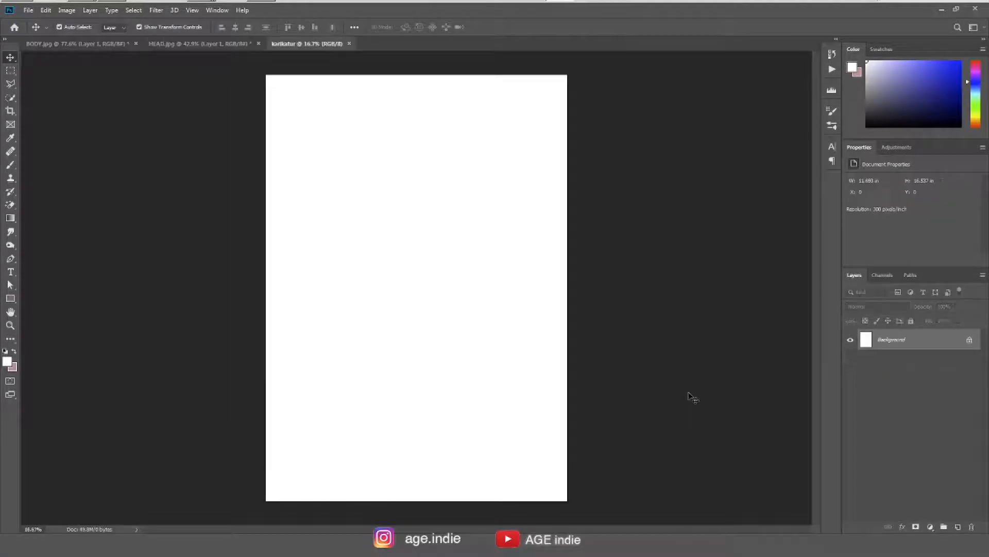
Step: Copy the head layer from HEAD.jpg and the body layer from BODY.jpg into the karikatur document, placing the body below the head
left_click(200, 43)
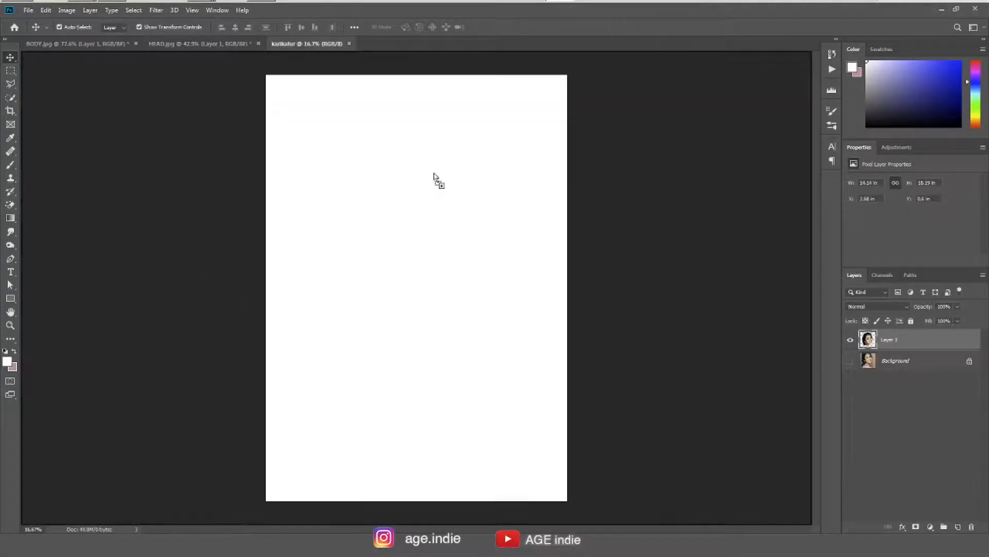
left_click(77, 43)
left_click_drag(514, 135, 418, 285)
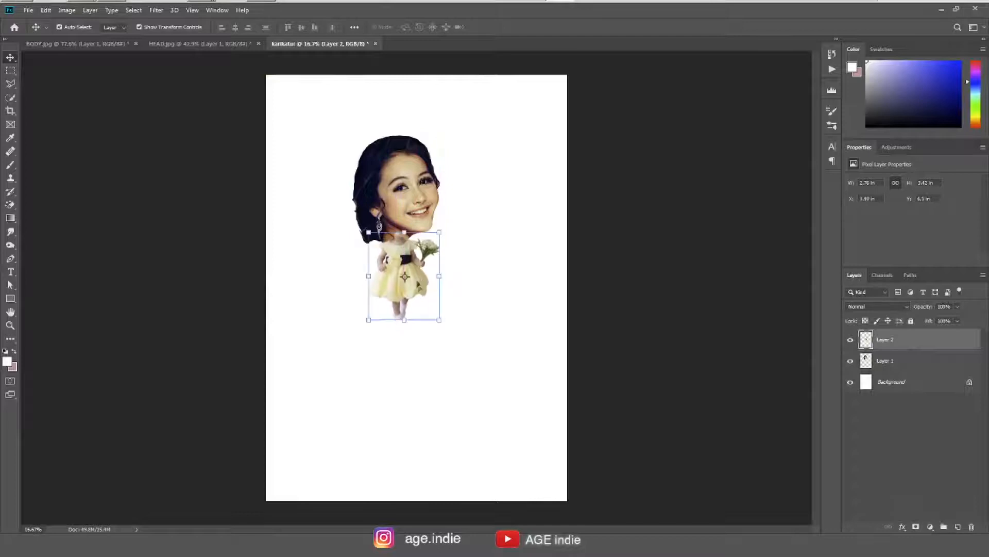
Step: Scale the body layer to about 4.31 x 5.34 in, align it under the neck and move it beneath the head layer in the stacking order
left_click_drag(442, 321, 485, 367)
left_click_drag(436, 280, 420, 275)
scroll(421, 275, "up", 3)
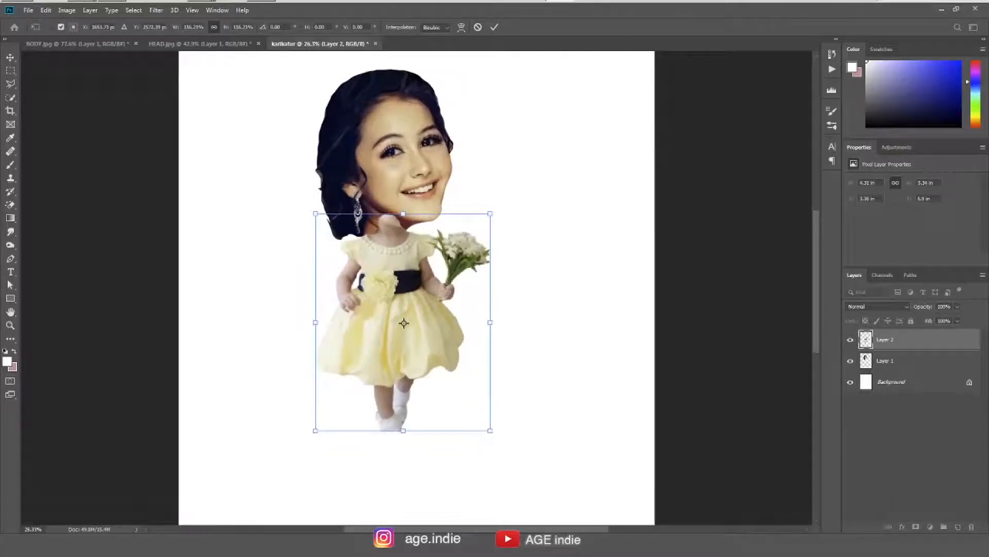
key("Return")
left_click_drag(870, 345, 883, 364)
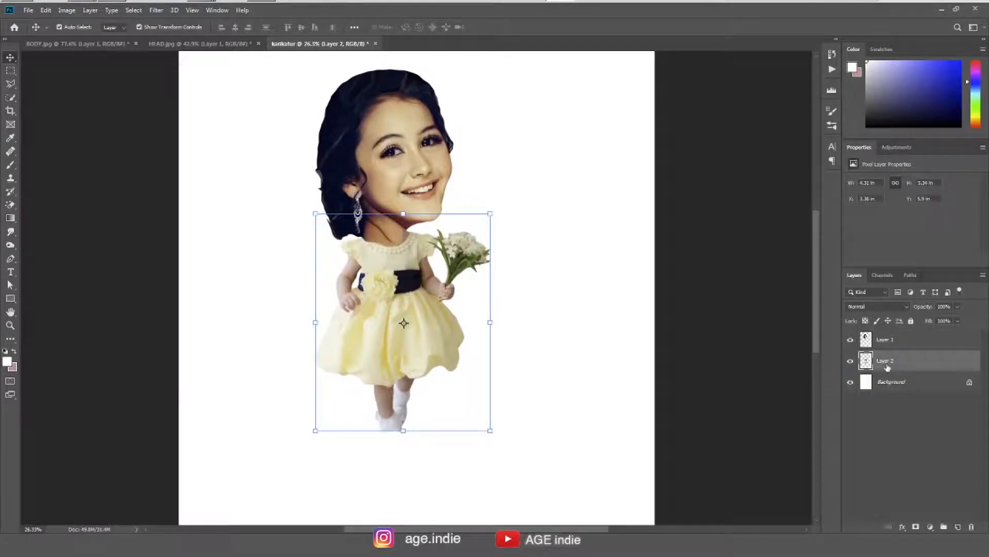
Step: Rename the body layer as badan and the head layer as kepala
double_click(887, 362)
key("Return")
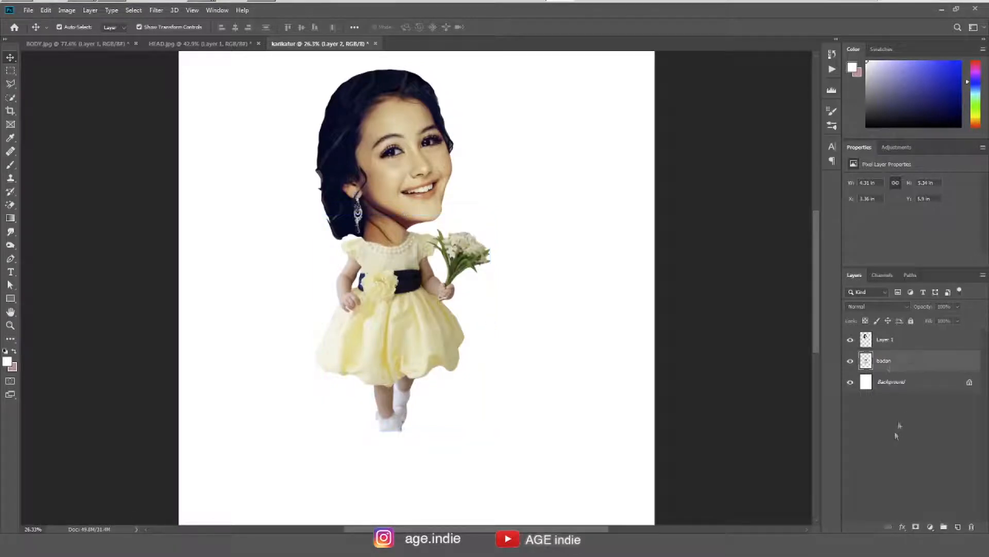
left_click(892, 348)
double_click(886, 340)
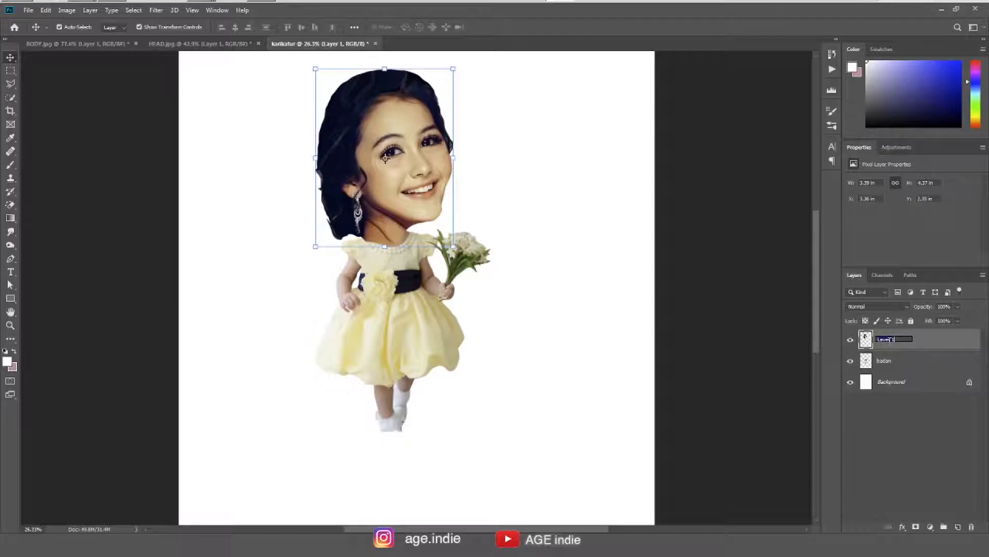
type("kepala")
left_click(558, 344)
Step: Enlarge the badan layer to about 6.61 x 8.19 in and move it lower on the page
left_click_drag(540, 337, 516, 340)
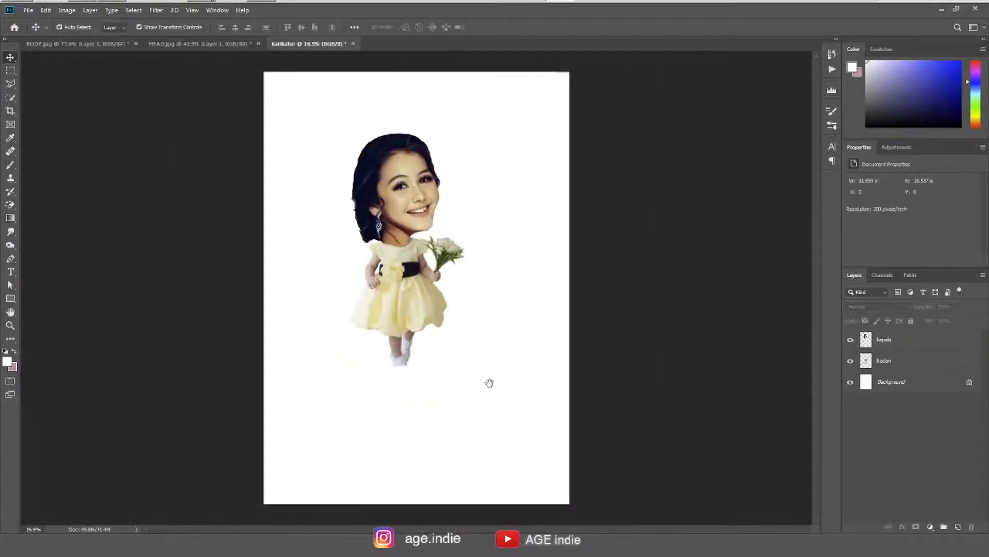
left_click(419, 309)
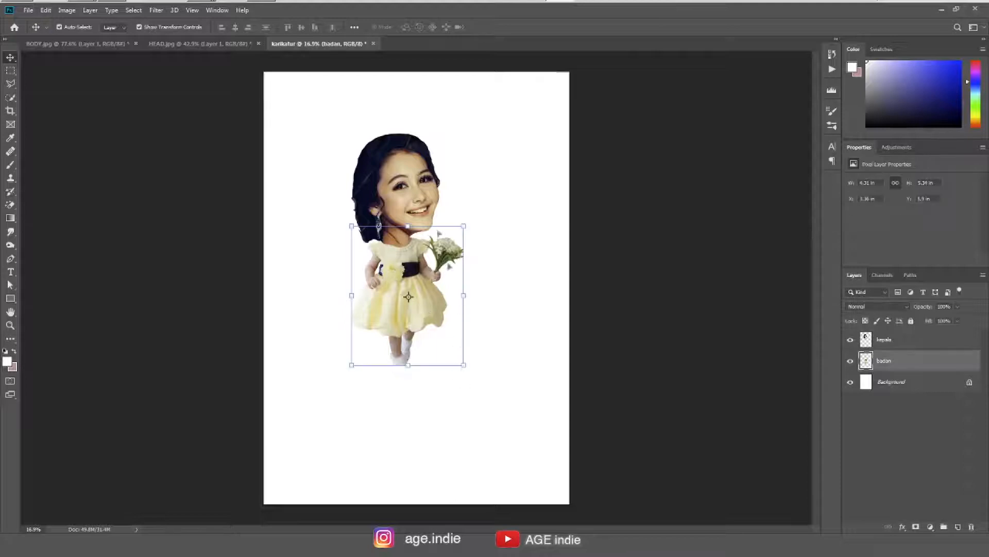
left_click_drag(462, 362, 515, 416)
left_click_drag(468, 328, 453, 349)
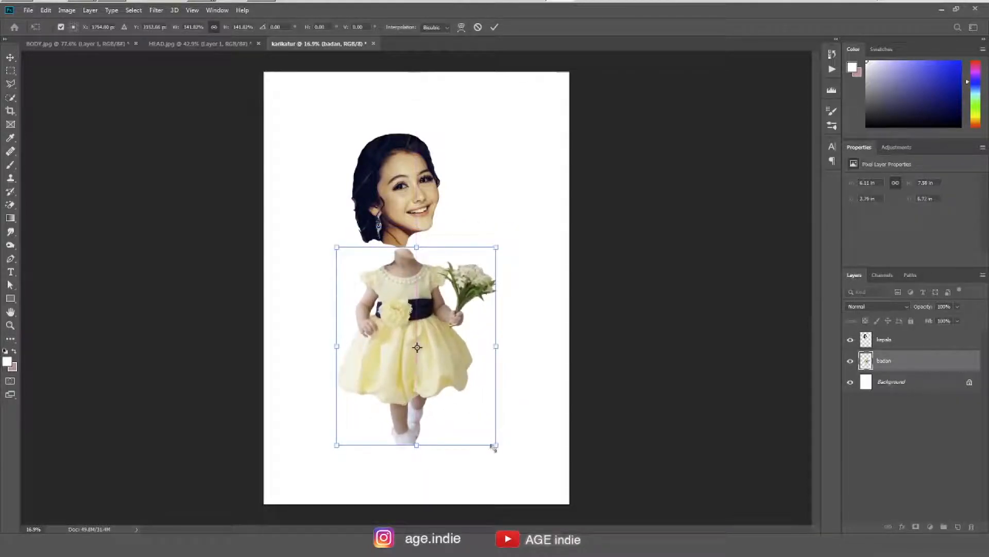
left_click_drag(495, 446, 509, 458)
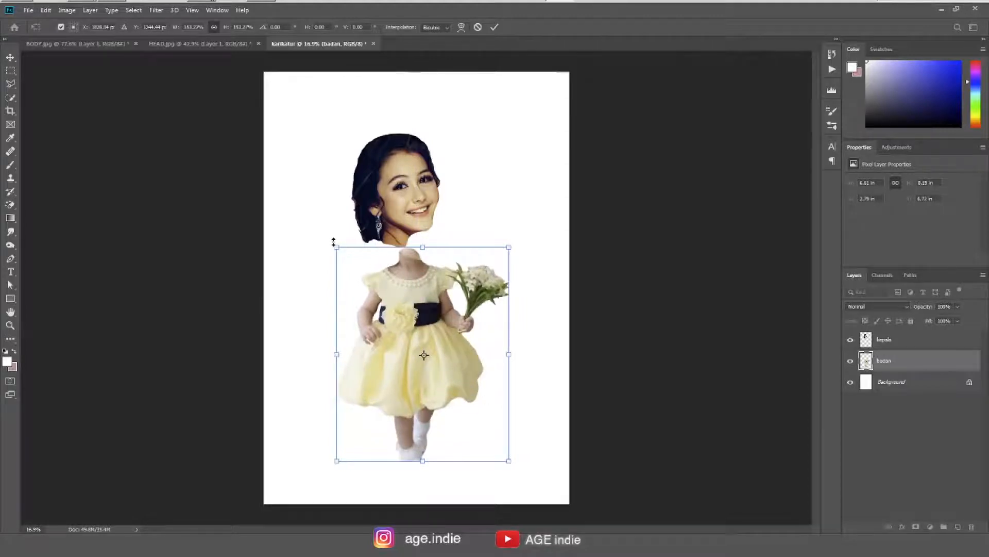
key("Return")
Step: Enlarge the kepala layer to about 4.12 x 5.29 in and position it so its neck meets the dress neckline
left_click(404, 189)
left_click_drag(404, 189, 407, 194)
left_click_drag(444, 251, 471, 296)
left_click_drag(409, 230, 416, 231)
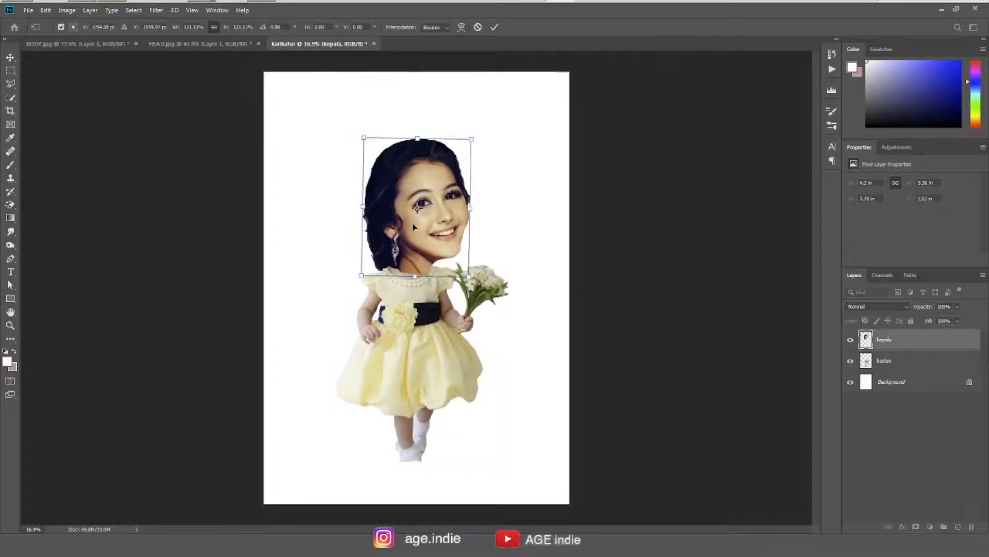
left_click_drag(449, 243, 443, 251)
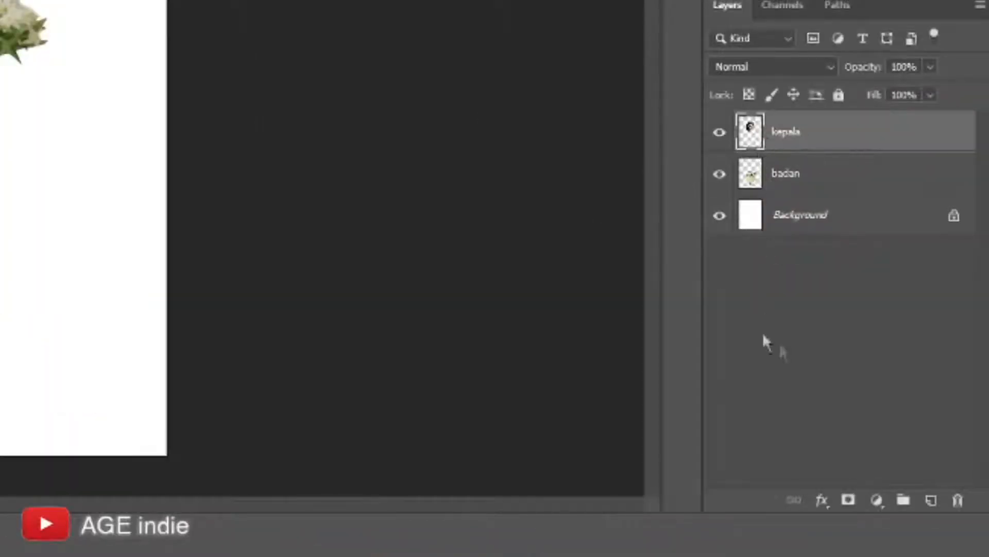
Step: Add a layer mask to the kepala layer and activate the Brush tool for painting on it
left_click(847, 503)
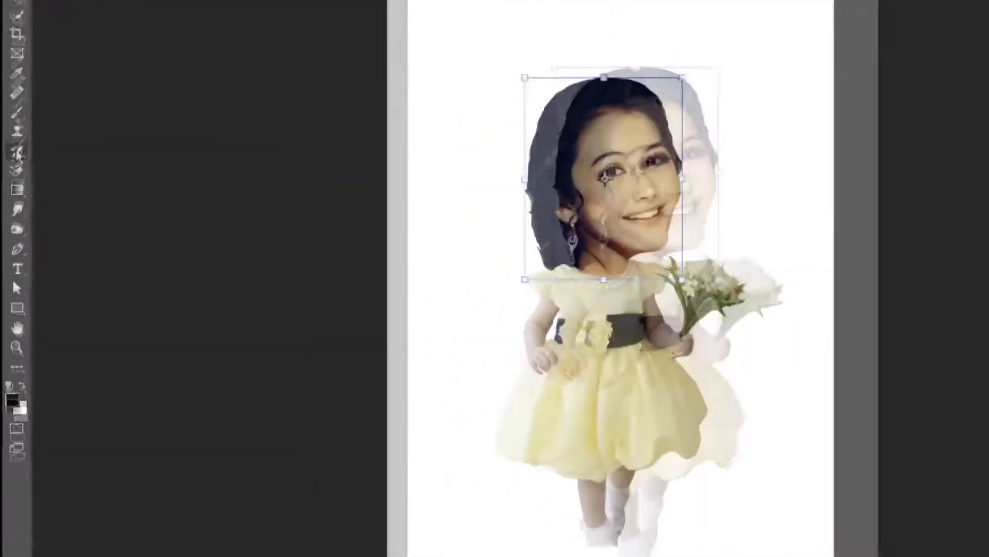
left_click(11, 192)
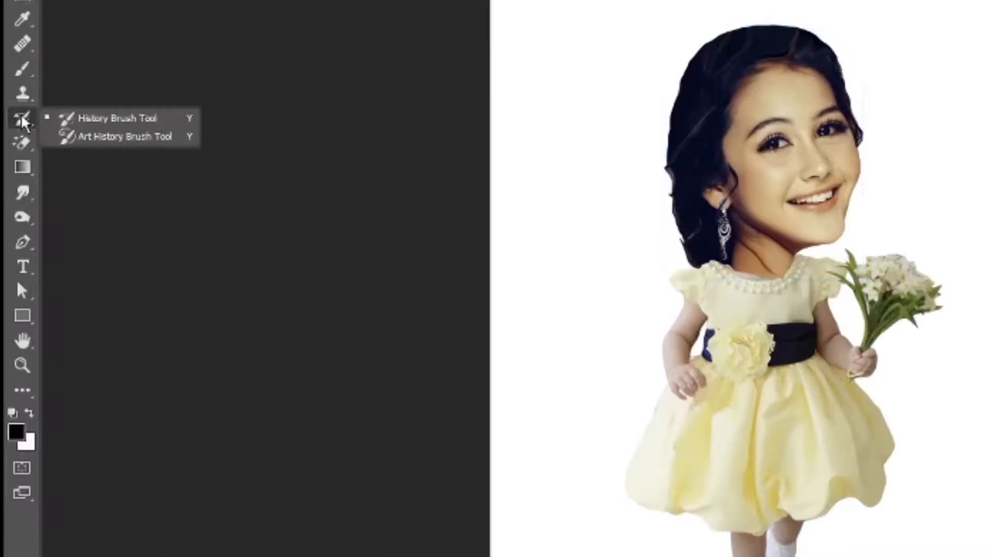
left_click(11, 192)
left_click(17, 74)
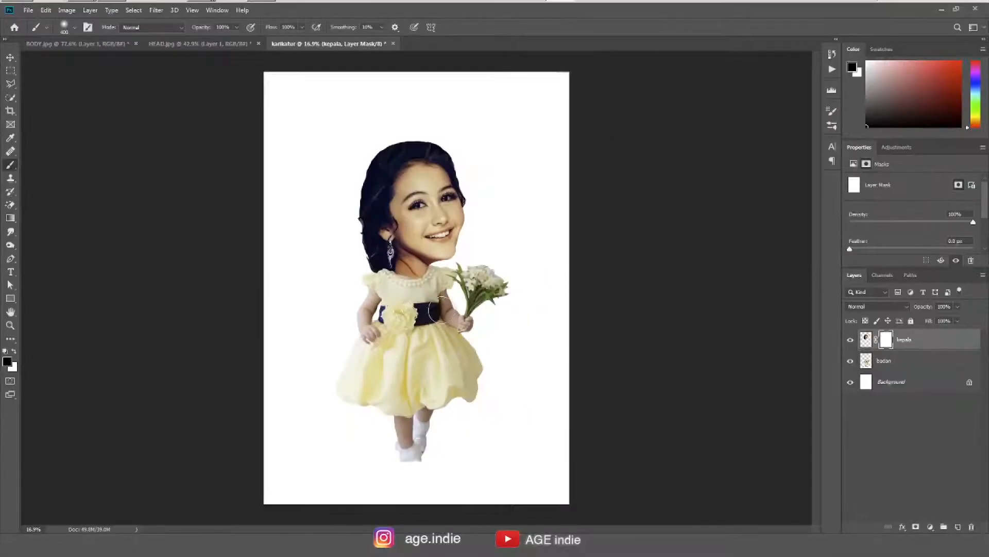
Step: Hide the lower end of the head's neck along the pearl neckline by painting the mask black with a 200 px brush
scroll(767, 340, "up", 4)
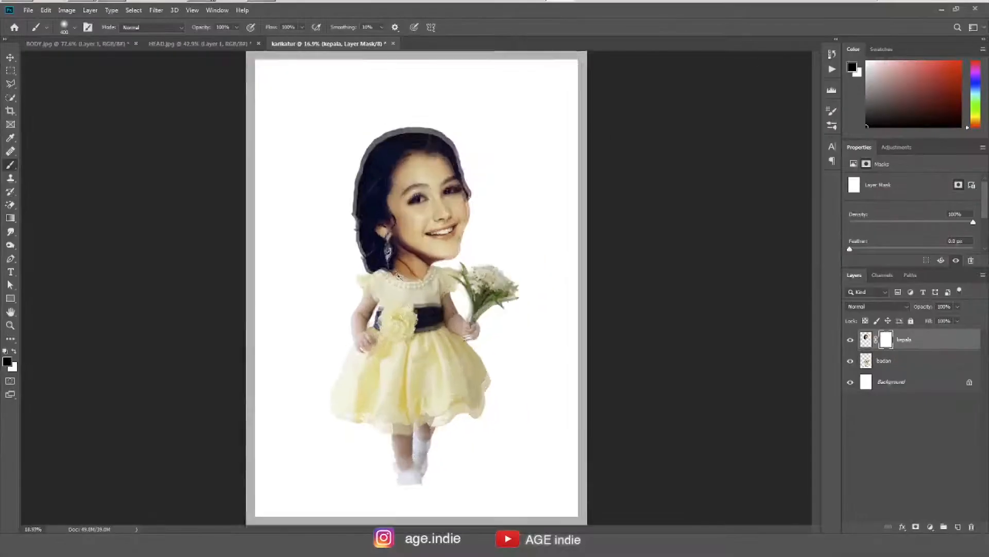
scroll(413, 312, "up", 3)
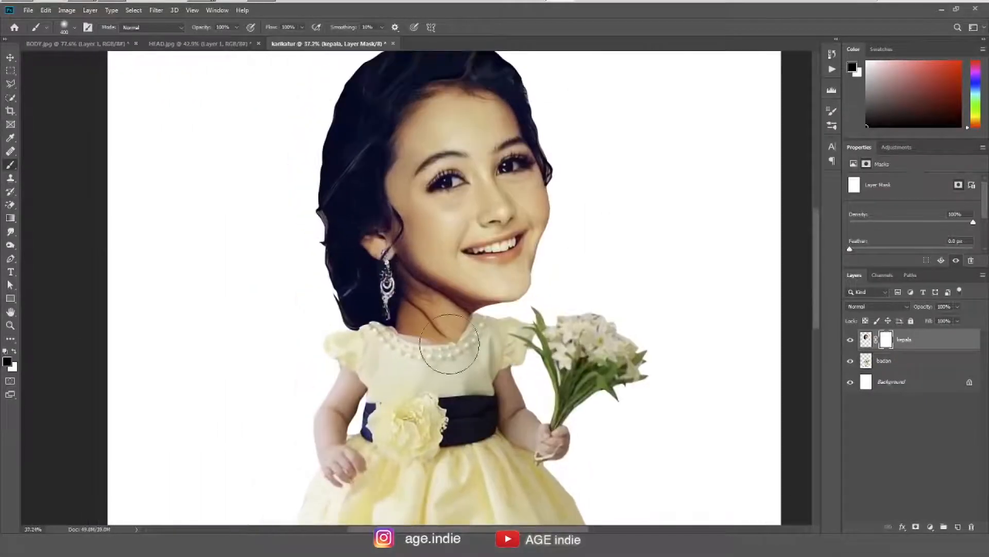
key("bracketleft")
key("bracketleft")
key("bracketleft")
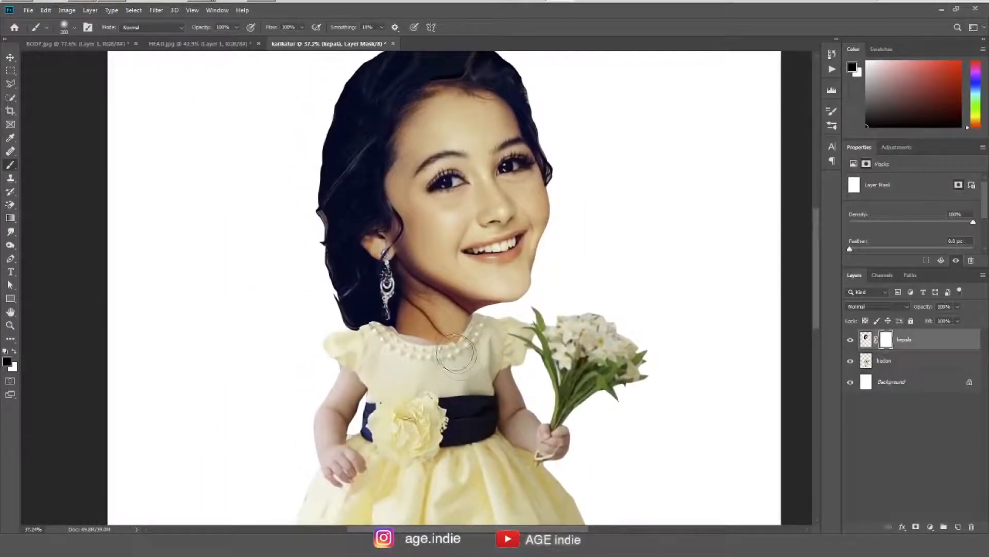
mouse_move(428, 340)
left_mouse_down()
mouse_move(409, 329)
mouse_move(419, 321)
mouse_move(434, 336)
mouse_move(473, 339)
left_mouse_up()
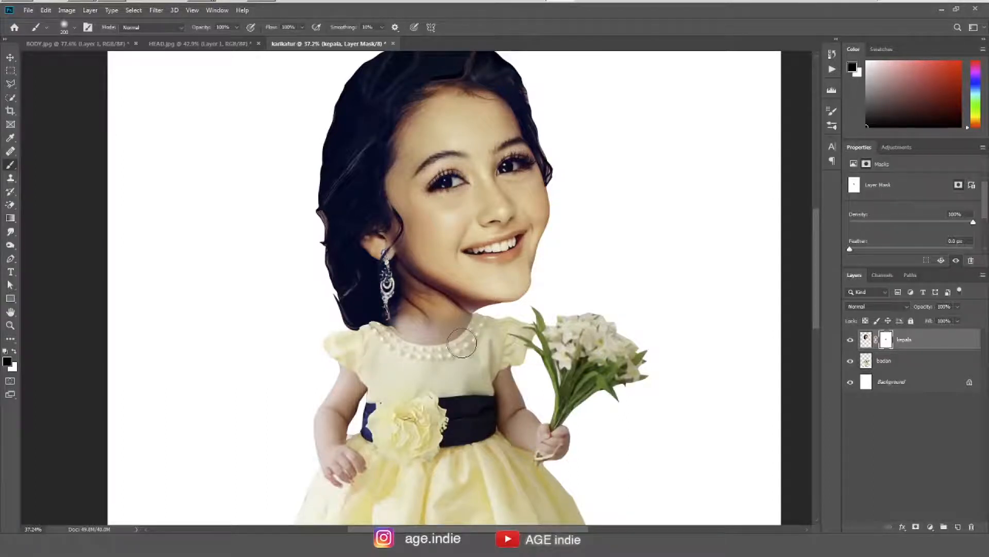
Step: Refine the kepala mask at the sides of the neckline with black, and switch to a 70 px white brush near the earring
key("x")
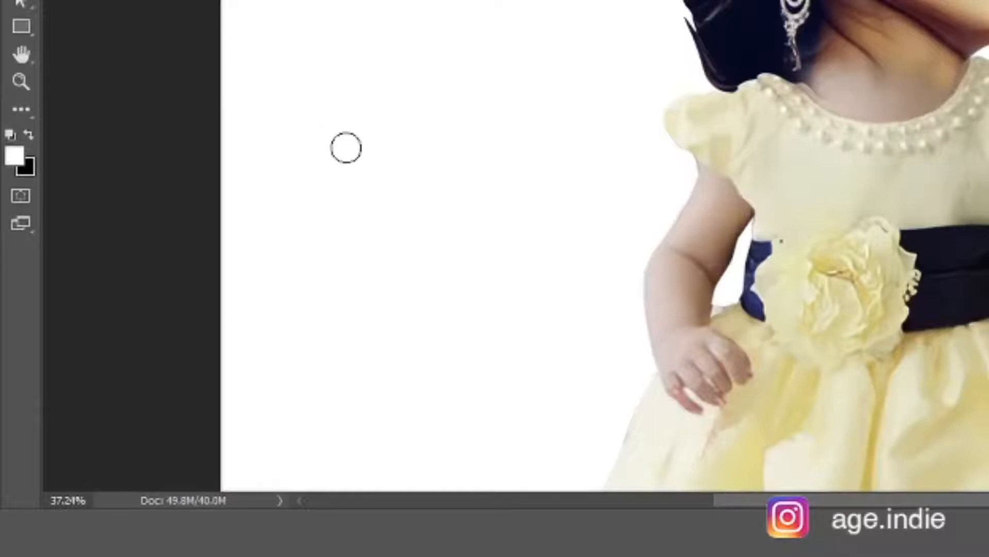
left_click(29, 135)
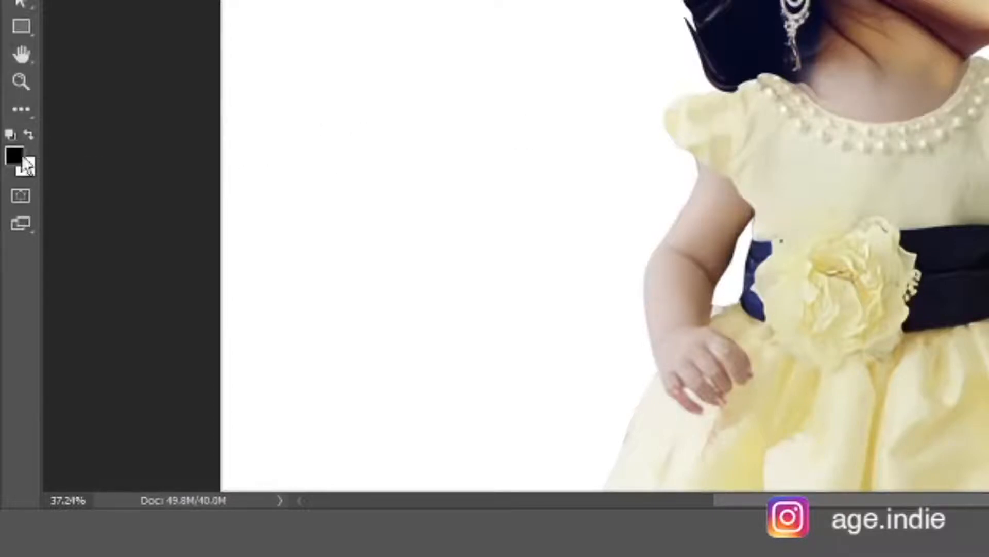
mouse_move(978, 74)
left_mouse_down()
mouse_move(947, 95)
mouse_move(976, 69)
left_mouse_up()
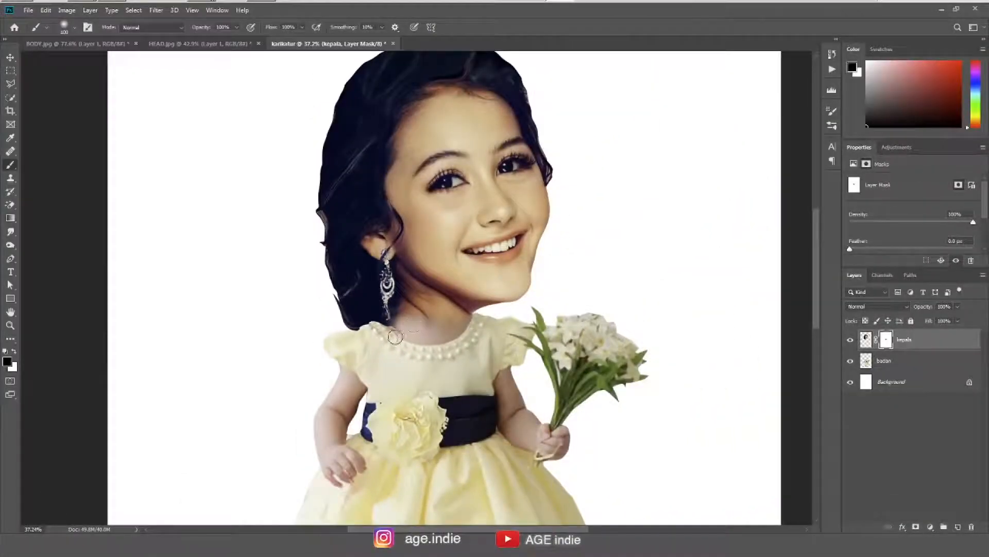
mouse_move(396, 336)
left_mouse_down()
mouse_move(369, 326)
mouse_move(373, 354)
mouse_move(346, 336)
mouse_move(351, 345)
mouse_move(383, 319)
left_mouse_up()
key("x")
key("bracketleft")
key("bracketleft")
key("bracketleft")
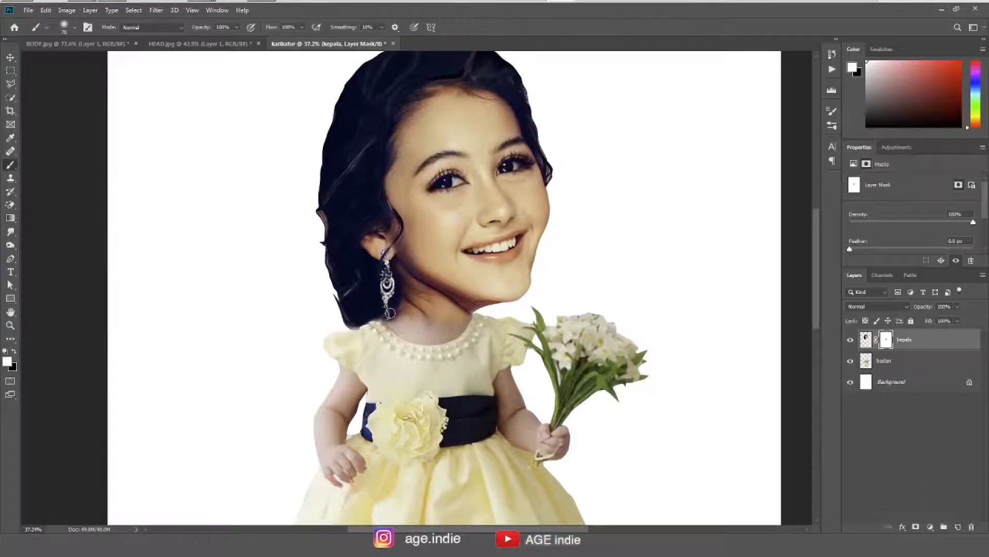
scroll(486, 355, "down", 2)
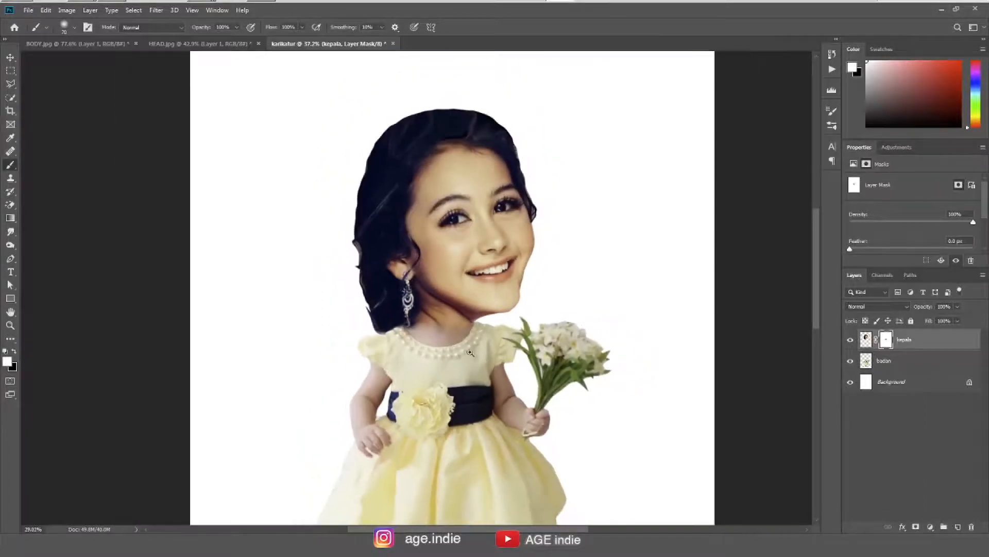
scroll(492, 356, "down", 5)
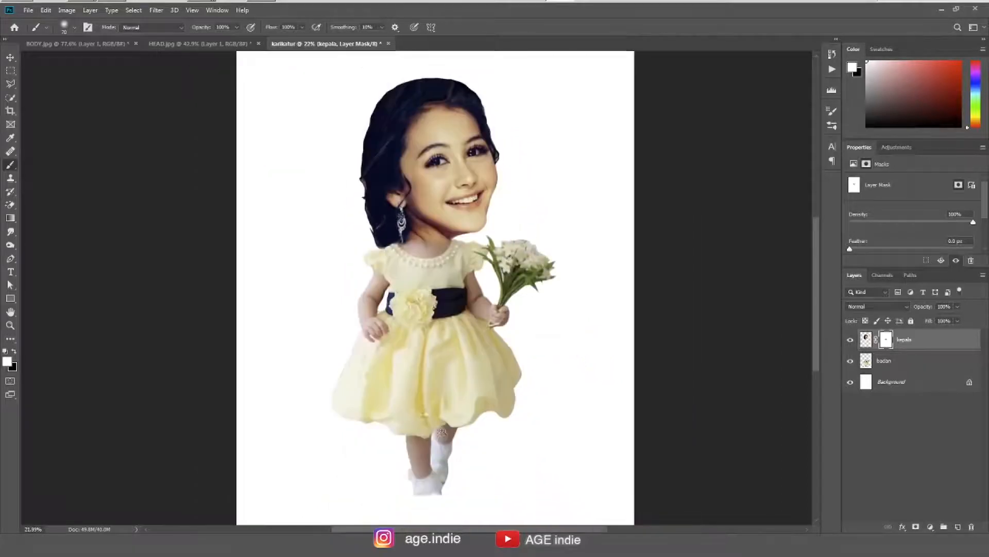
Step: Select the kepala layer and switch the editing target between its image and its layer mask
key("v")
scroll(441, 230, "up", 3)
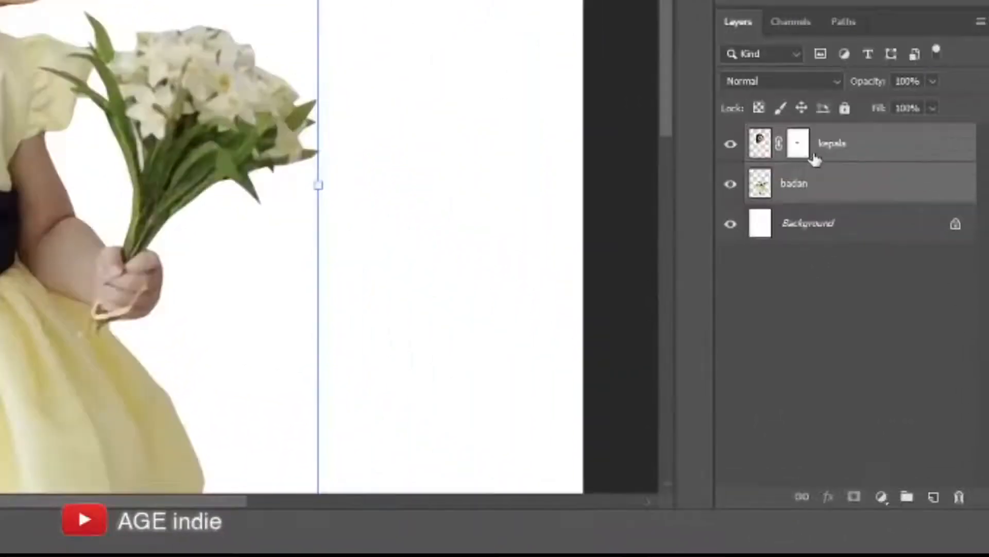
left_click(816, 159)
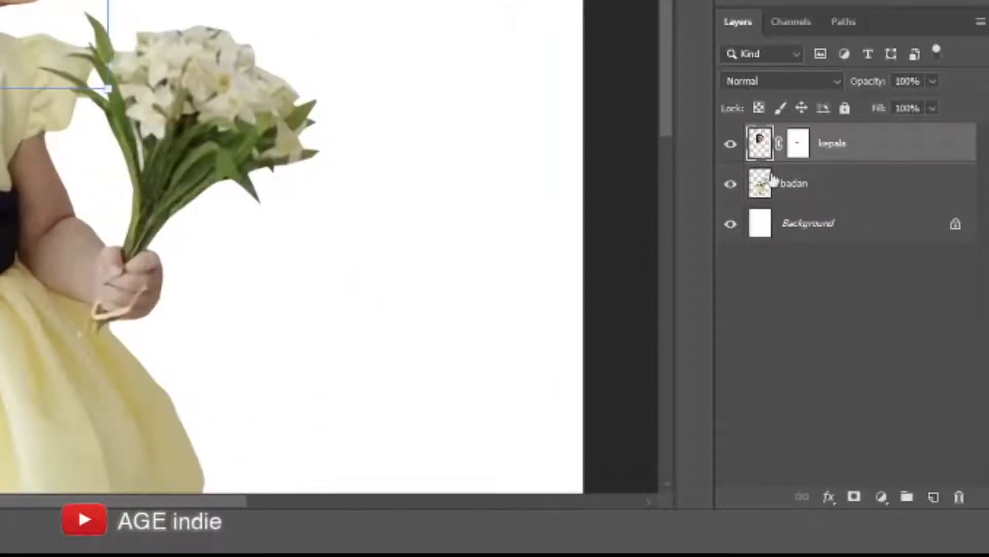
left_click(800, 147)
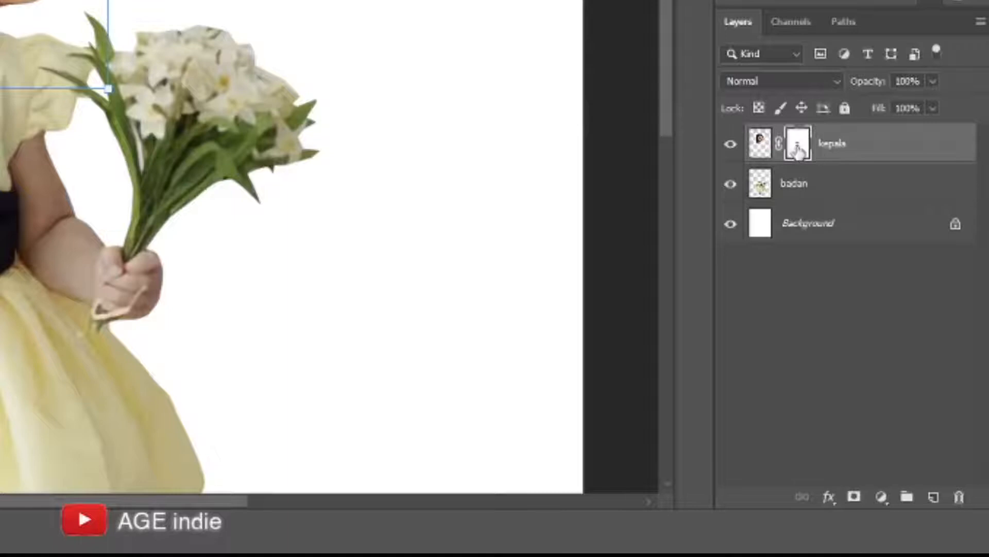
left_click(761, 152)
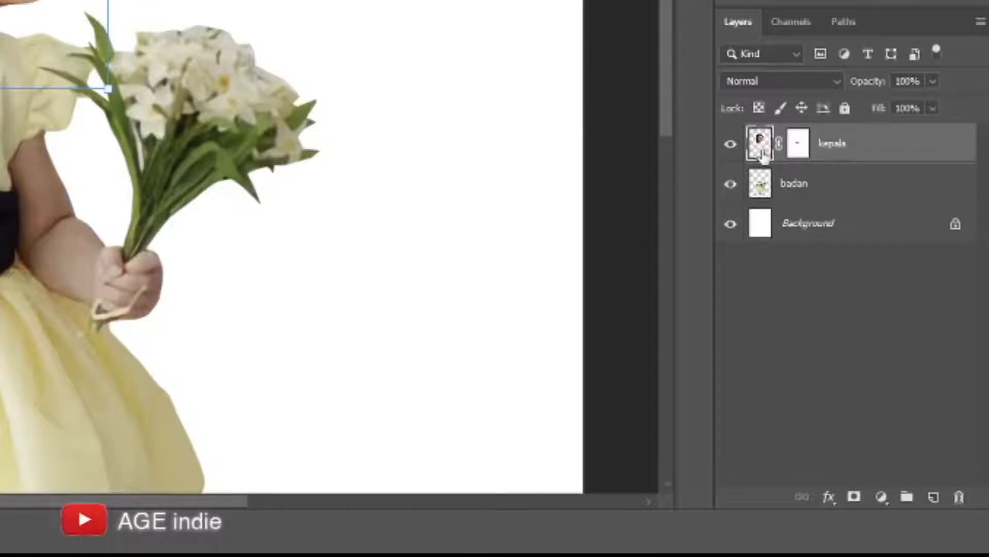
left_click(800, 154)
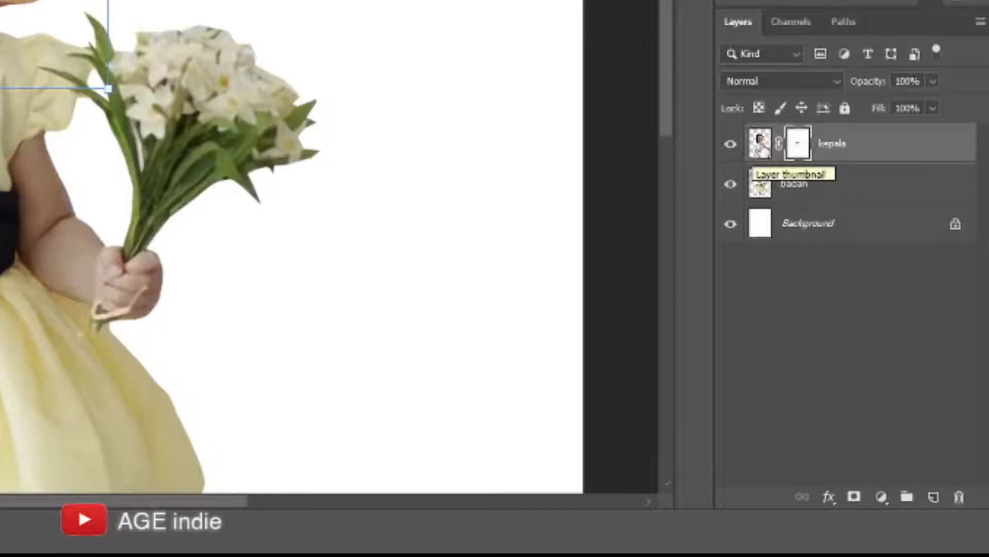
left_click_drag(51, 0, 44, 123)
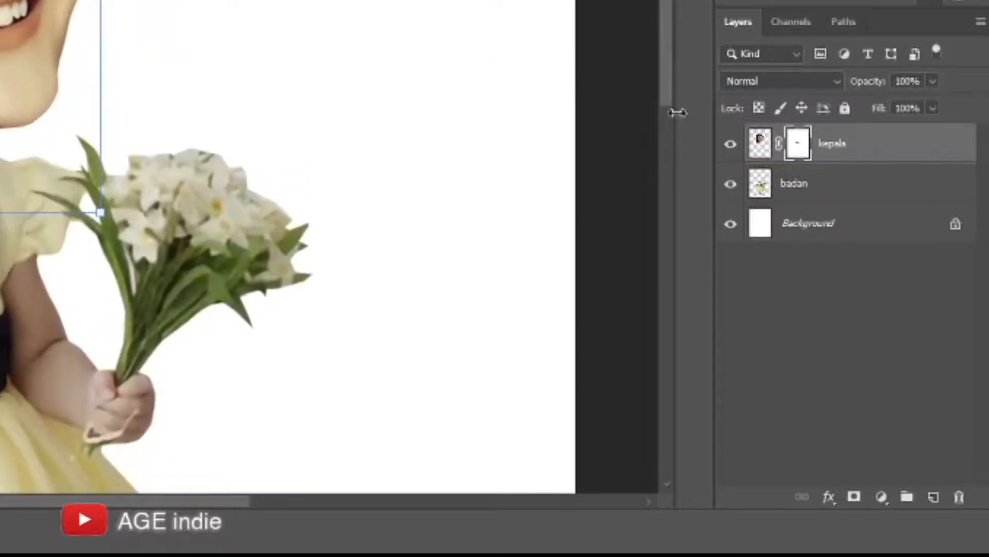
Step: Paint a white test stroke over the face directly on the kepala layer's image and undo it
left_click(760, 146)
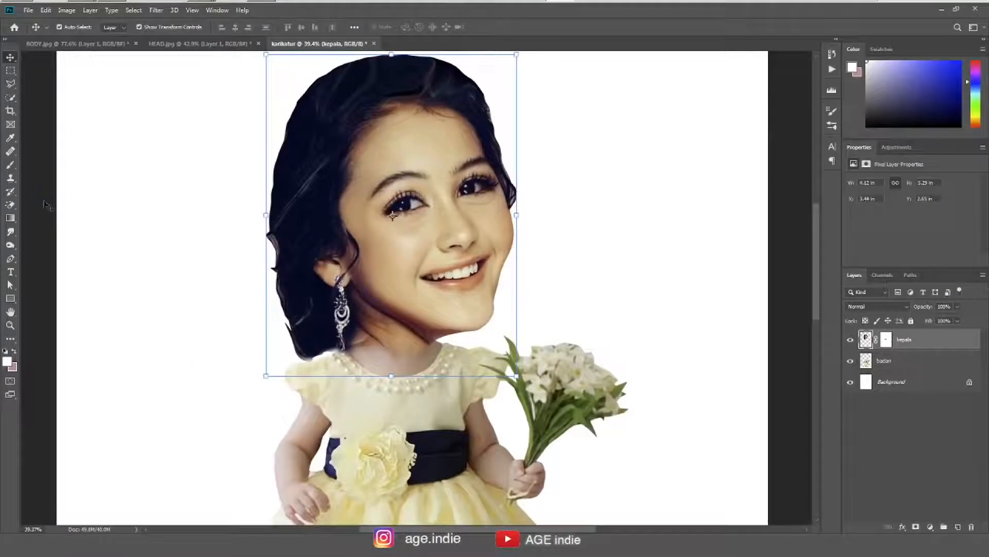
left_click(11, 166)
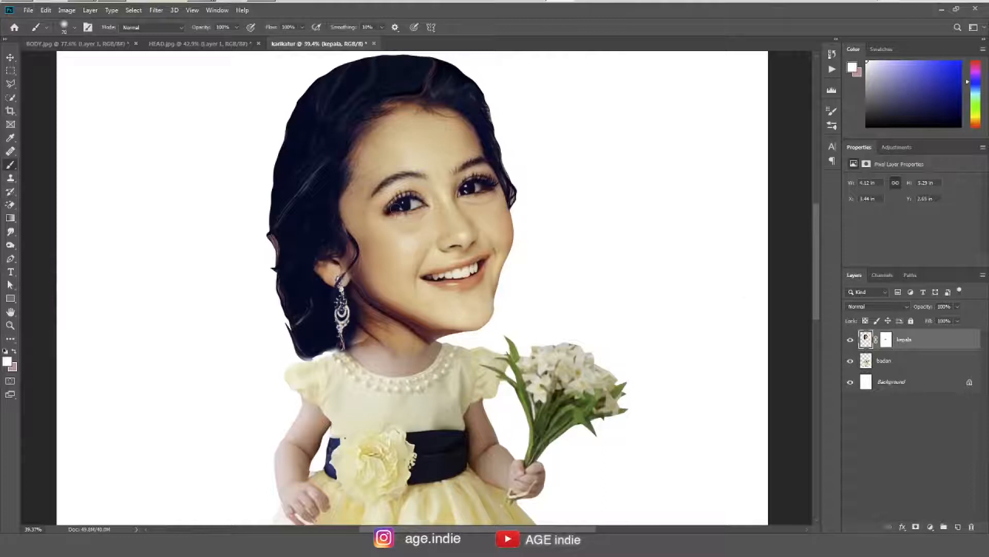
left_click_drag(392, 202, 409, 279)
key("ctrl+z")
Step: Paint the kepala layer mask black over the neck below the jaw with the 70 px brush to blend it into the body
left_click(887, 345)
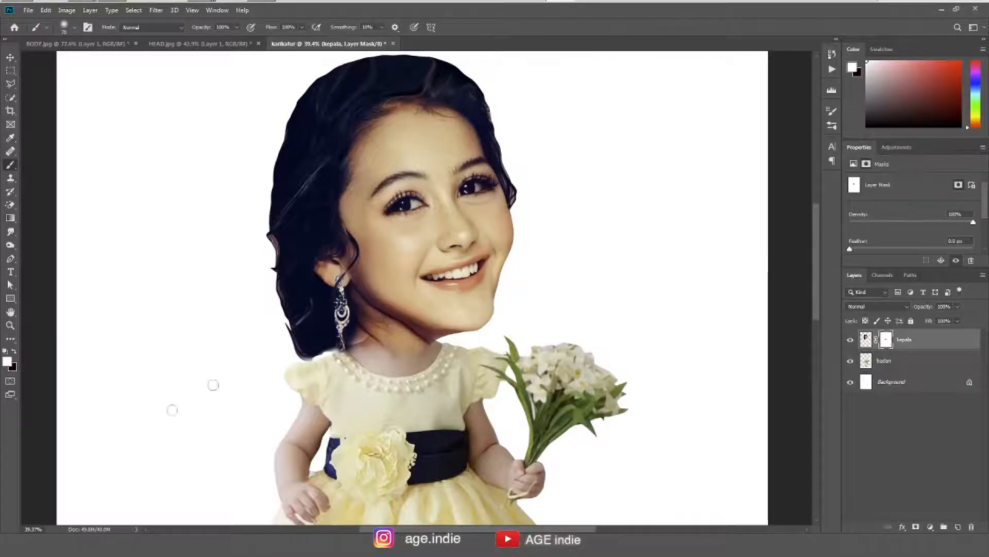
left_click(14, 352)
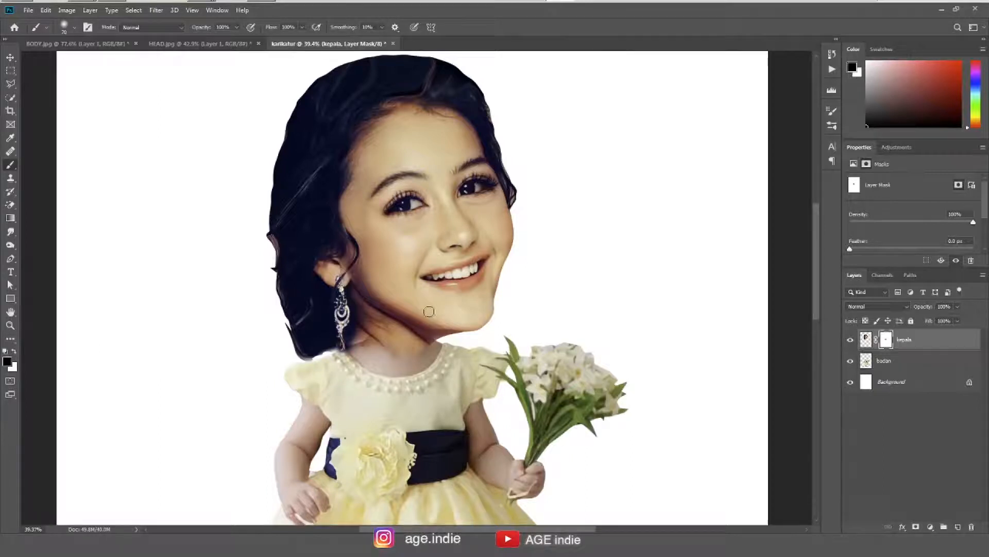
mouse_move(374, 248)
left_mouse_down()
mouse_move(414, 287)
mouse_move(465, 299)
mouse_move(482, 315)
mouse_move(381, 345)
mouse_move(402, 307)
mouse_move(426, 324)
mouse_move(448, 321)
mouse_move(418, 335)
left_mouse_up()
scroll(487, 282, "down", 1)
Step: Rotate the kepala layer's head about 3° clockwise and nudge it down onto the child's neck
key("v")
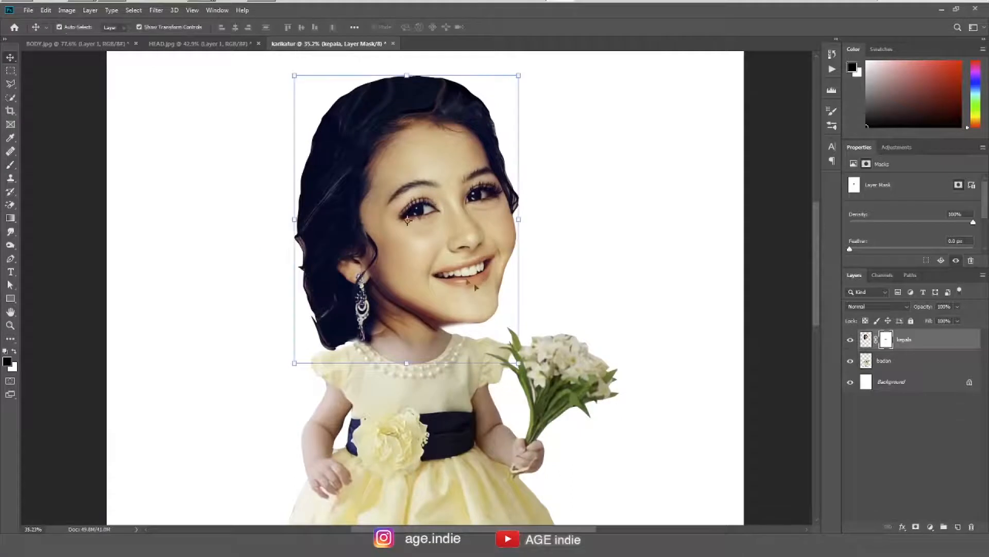
key("ctrl+2")
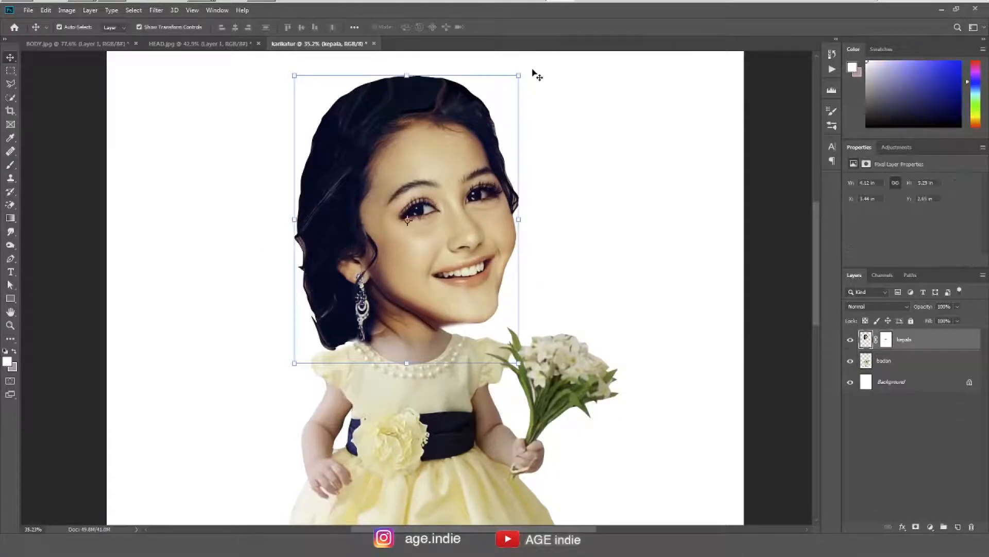
left_click_drag(529, 70, 536, 72)
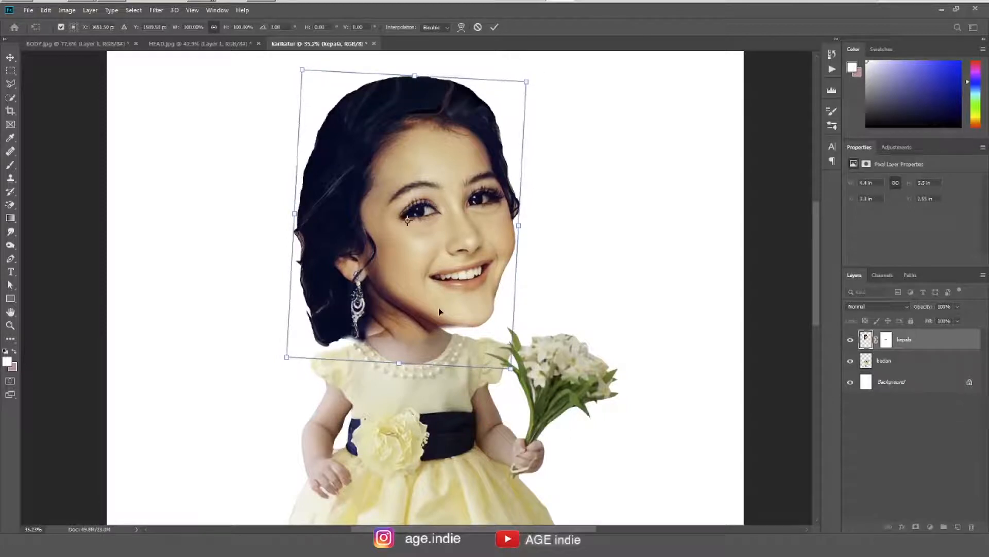
left_click_drag(436, 314, 424, 328)
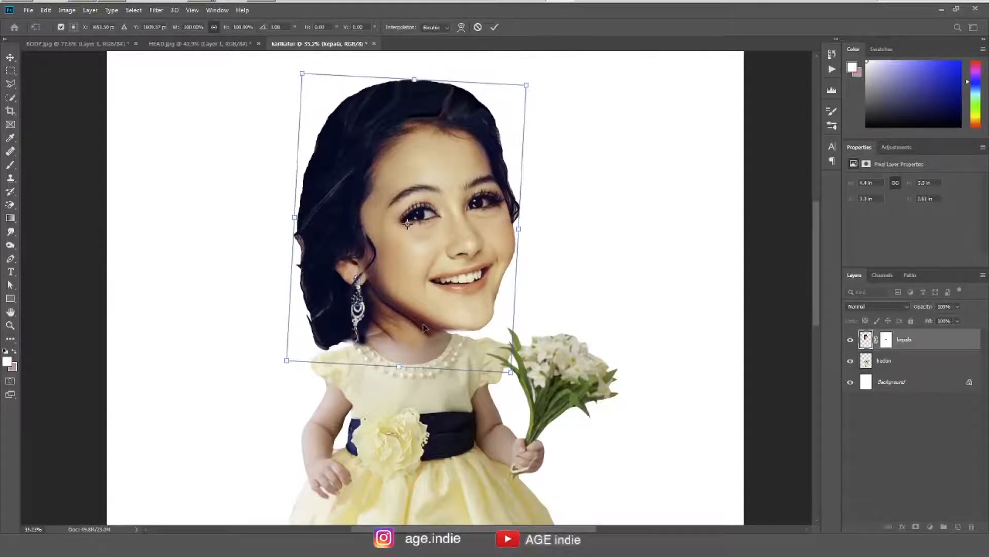
scroll(481, 376, "down", 3)
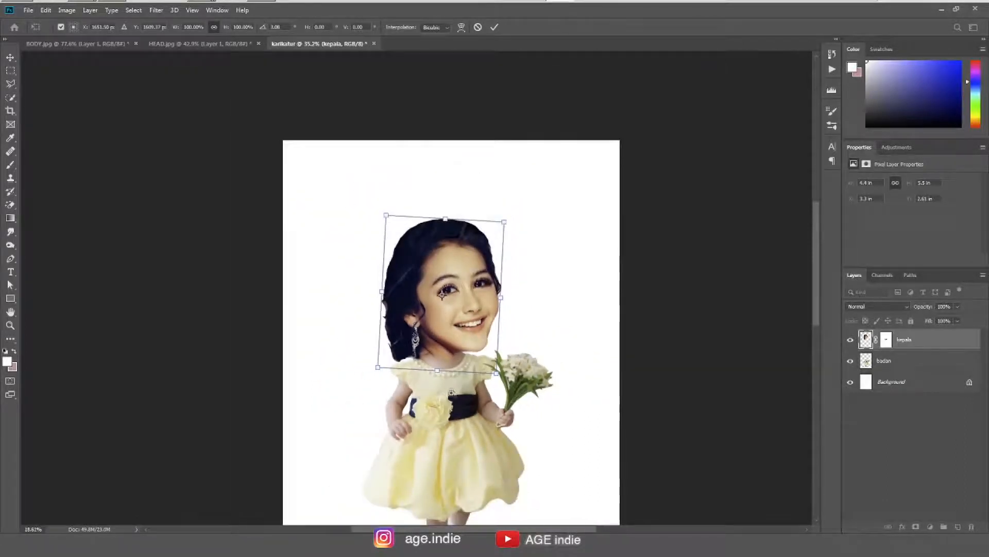
left_click_drag(448, 452, 401, 386)
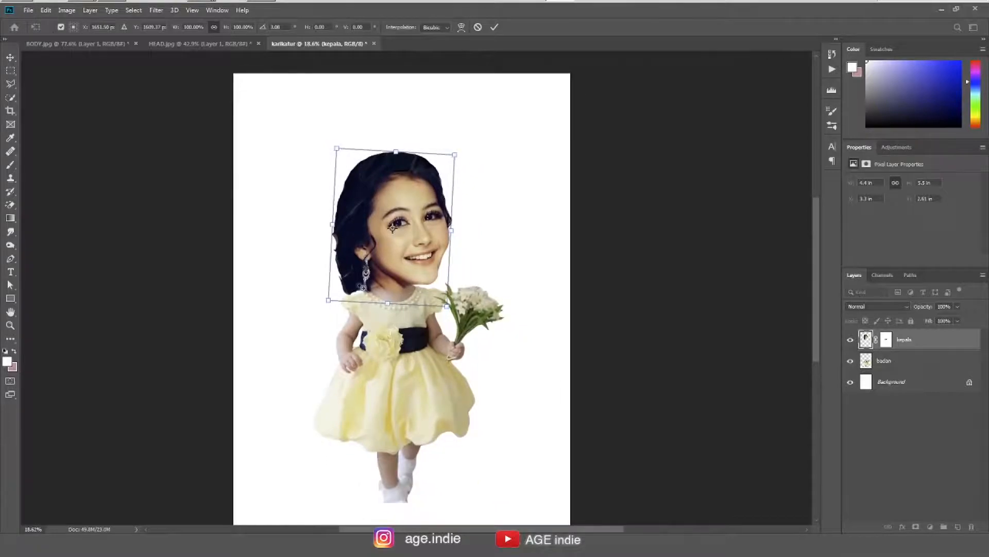
scroll(465, 335, "up", 3)
scroll(465, 335, "down", 2)
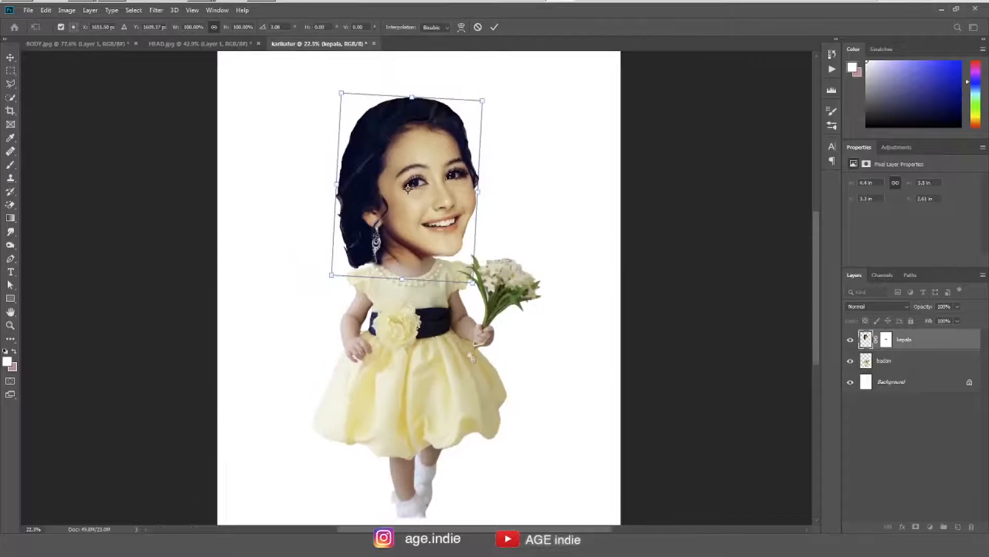
key("Return")
Step: Hide the Background layer and target the kepala layer mask for painting with the Brush
left_click(850, 382)
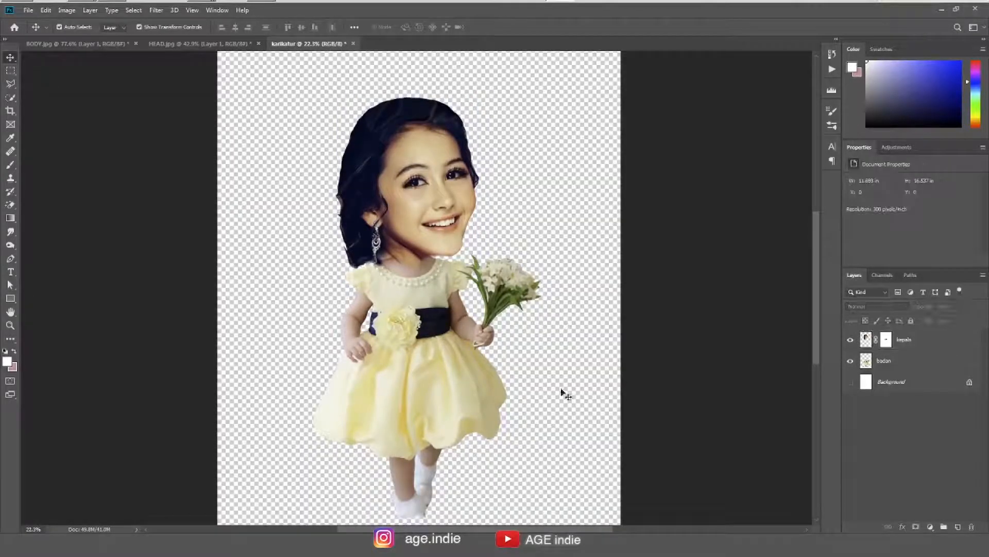
left_click(405, 126)
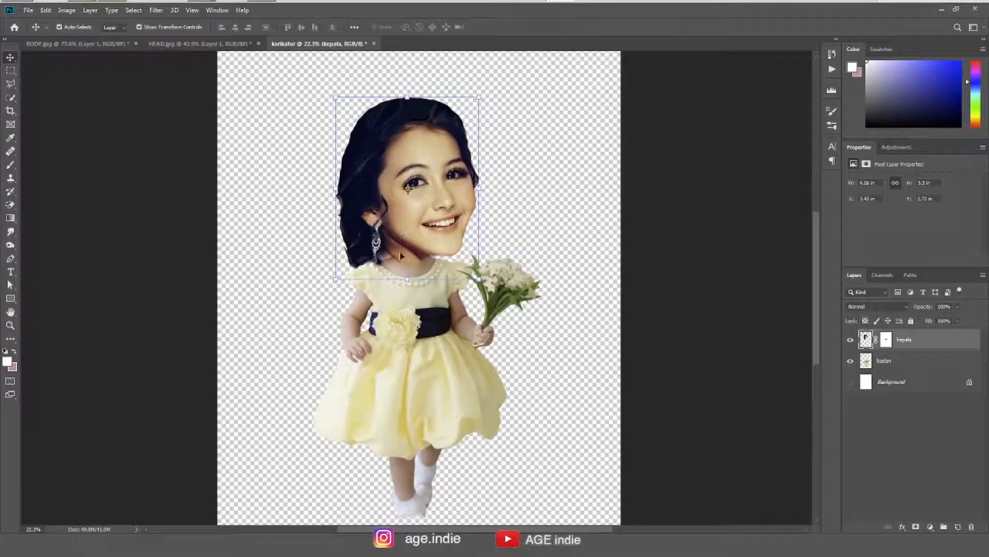
scroll(430, 303, "up", 3)
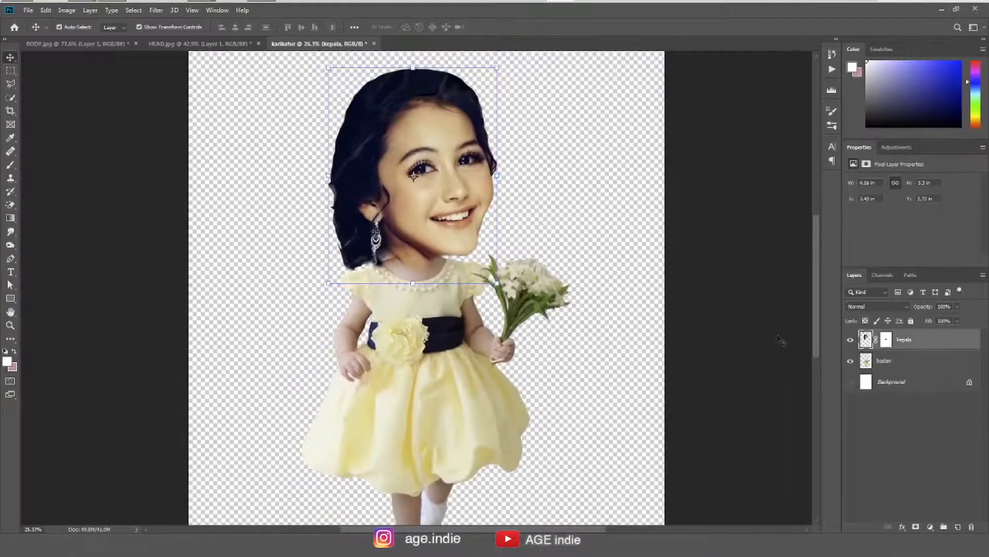
left_click(885, 341)
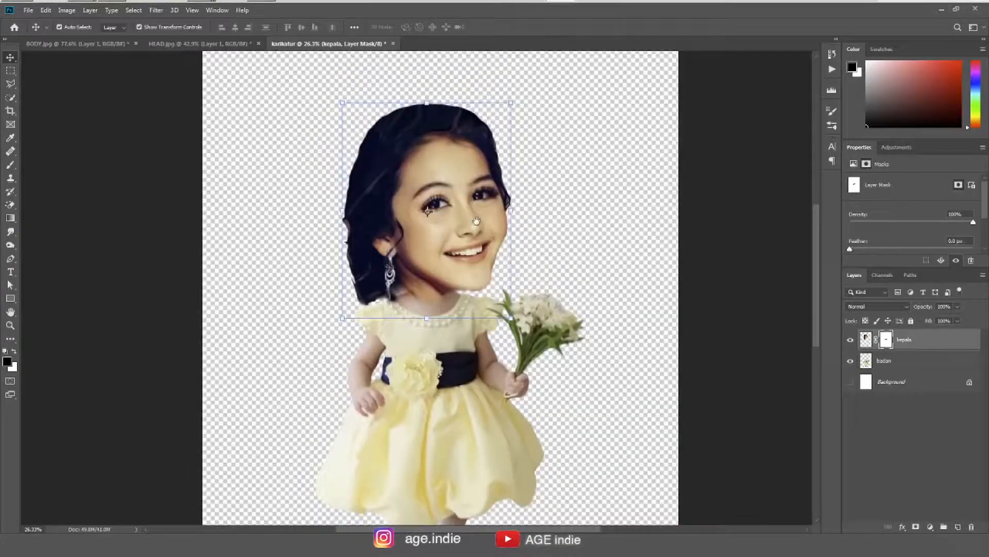
key("b")
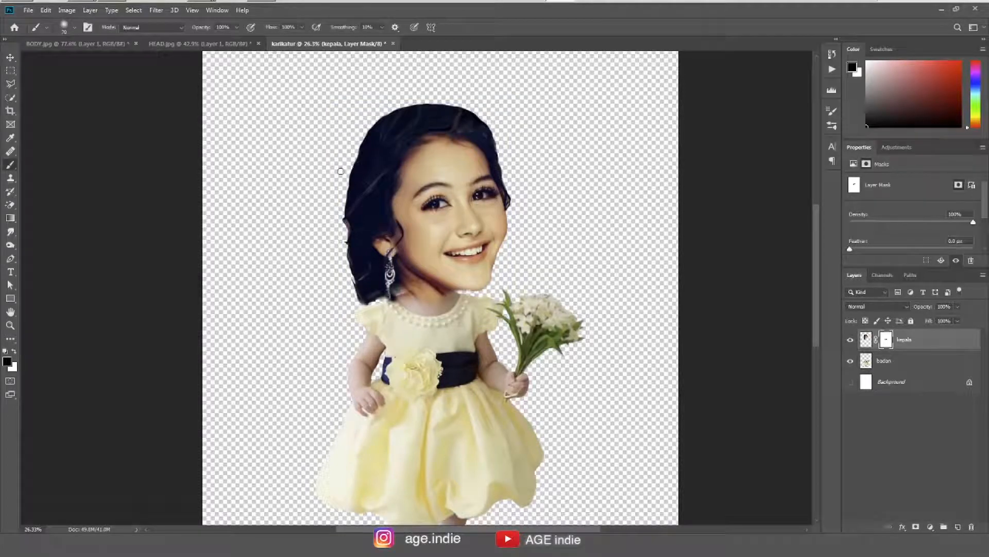
Step: Soften the outer edge of the hair by painting black on the kepala mask with an enlarged soft brush, from the crown down to the earring
key("bracketright")
key("bracketright")
key("bracketright")
key("bracketright")
key("bracketright")
mouse_move(448, 99)
left_mouse_down()
mouse_move(478, 95)
mouse_move(487, 103)
mouse_move(438, 89)
mouse_move(401, 97)
mouse_move(364, 130)
mouse_move(413, 93)
mouse_move(490, 107)
mouse_move(493, 120)
mouse_move(423, 95)
left_mouse_up()
key("ctrl+z")
key("bracketleft")
mouse_move(359, 142)
left_mouse_down()
mouse_move(345, 277)
mouse_move(372, 299)
left_mouse_up()
key("bracketleft")
key("bracketleft")
key("bracketleft")
key("bracketleft")
scroll(487, 110, "up", 2)
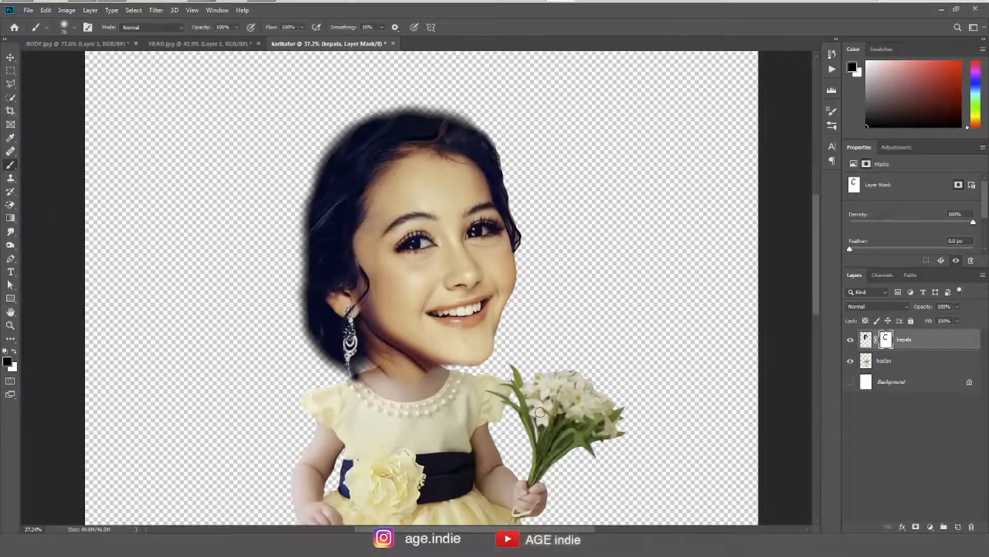
Step: Examine the softened hair edge and the neck blend against the transparent background, close up and on the whole figure
scroll(527, 427, "down", 2)
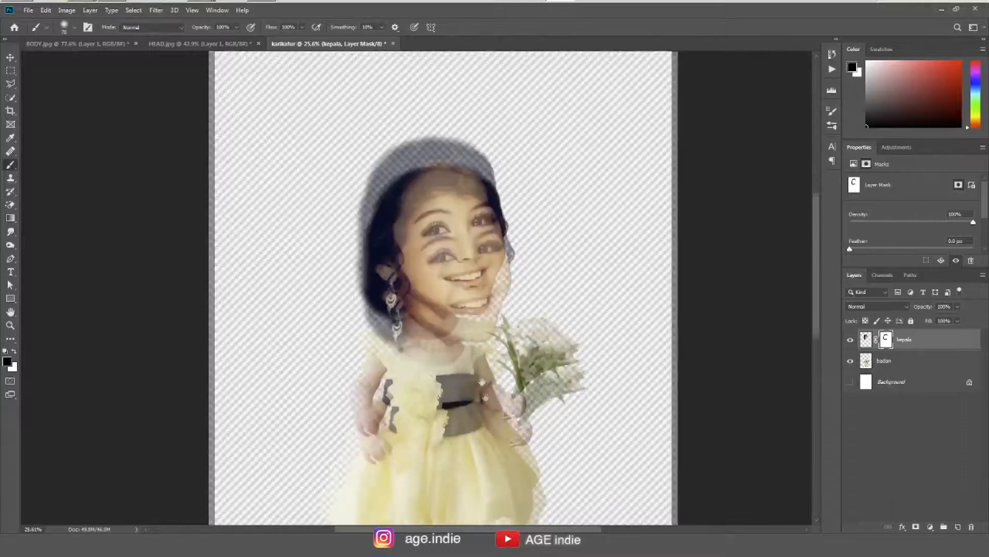
scroll(501, 366, "down", 1)
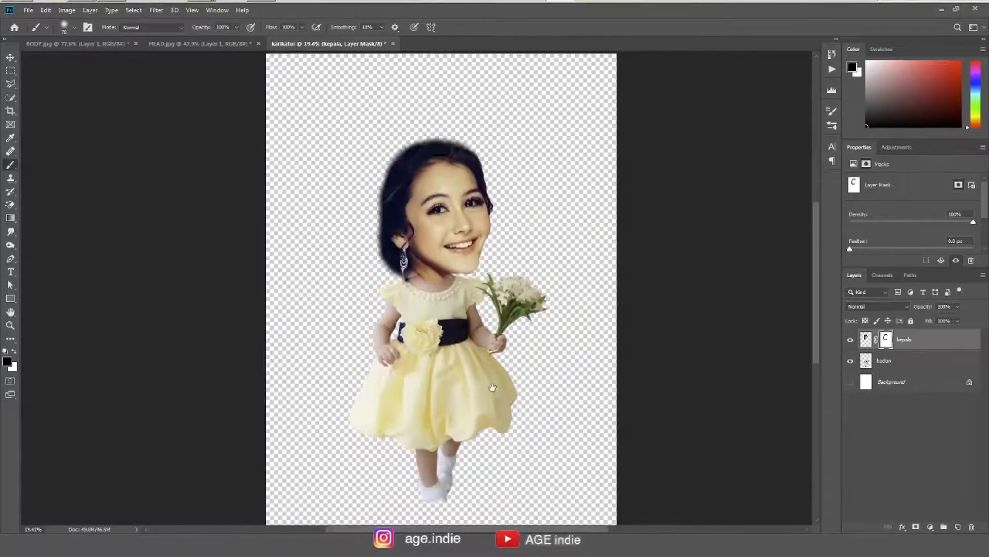
left_click_drag(447, 381, 457, 396)
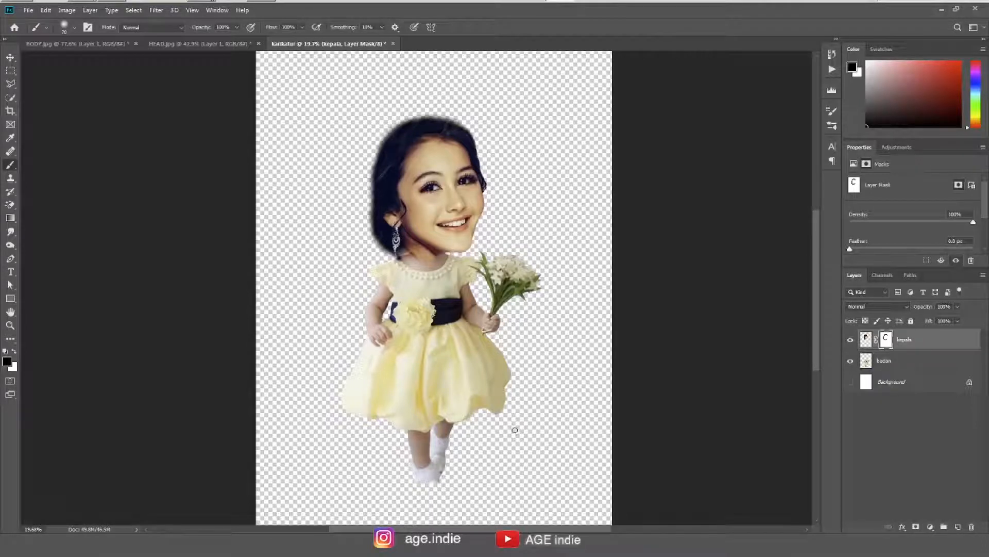
left_click(10, 58)
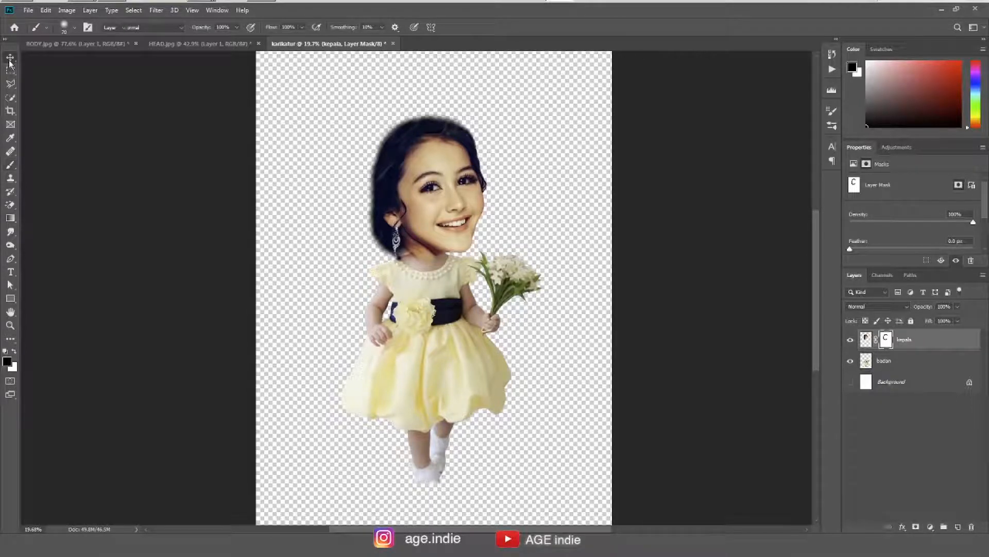
scroll(423, 234, "up", 4)
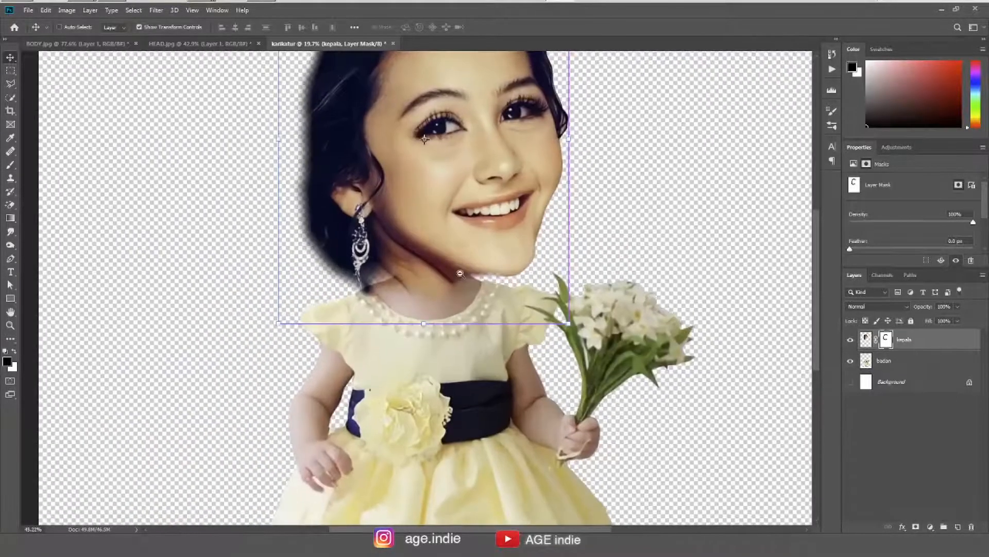
scroll(486, 343, "down", 4)
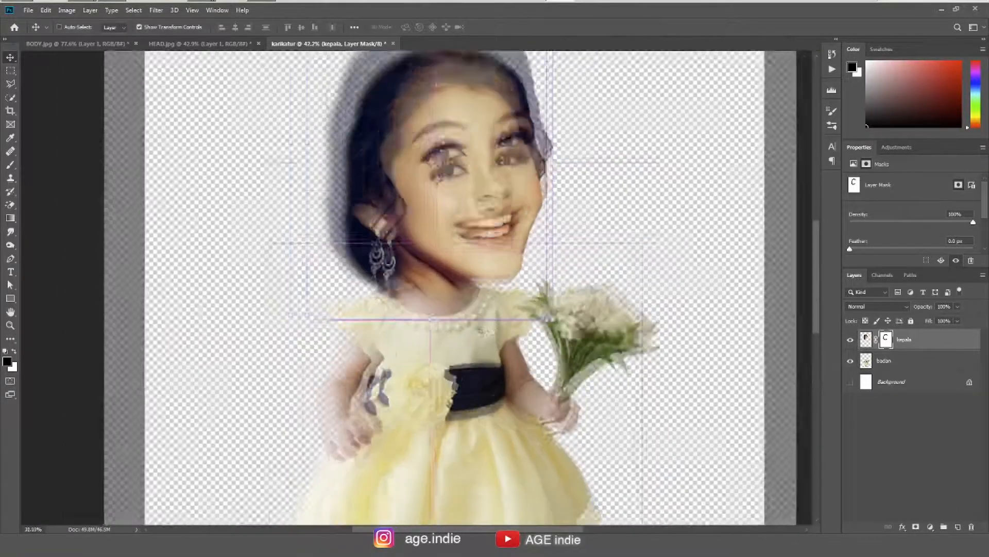
left_click(719, 311)
left_click_drag(496, 373, 499, 346)
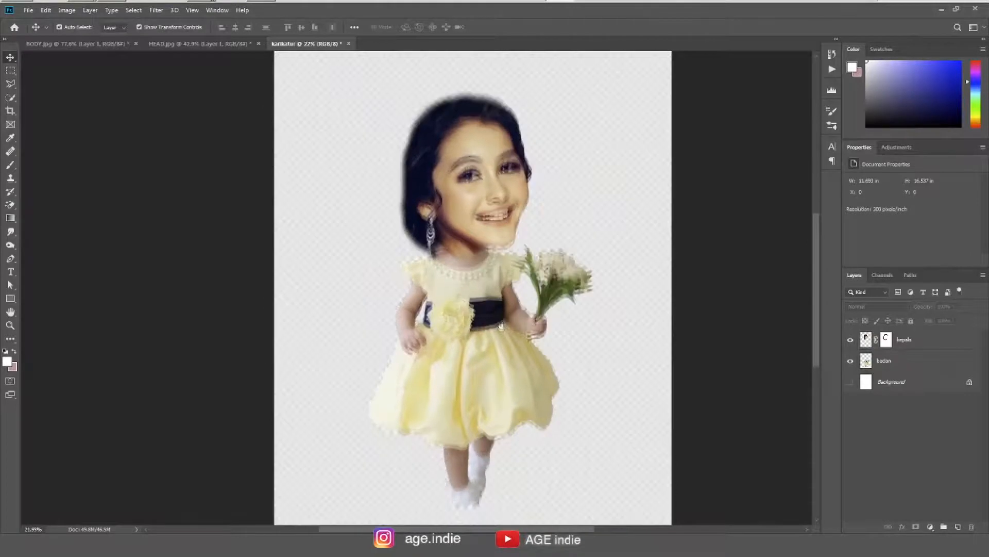
Step: Apply Color Balance to the badan layer, shifting the midtones toward red so the body matches the head's warmer tone
left_click(496, 345)
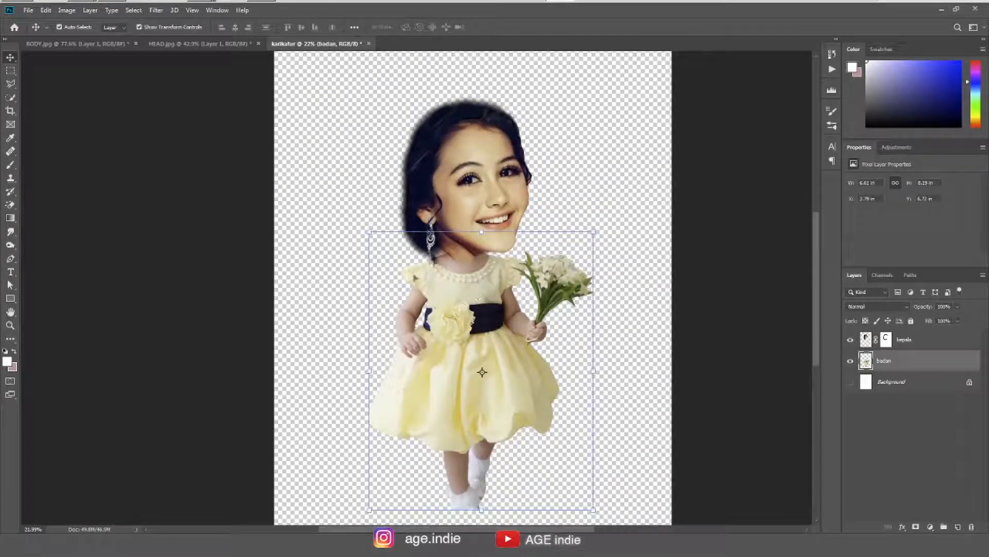
left_click(67, 10)
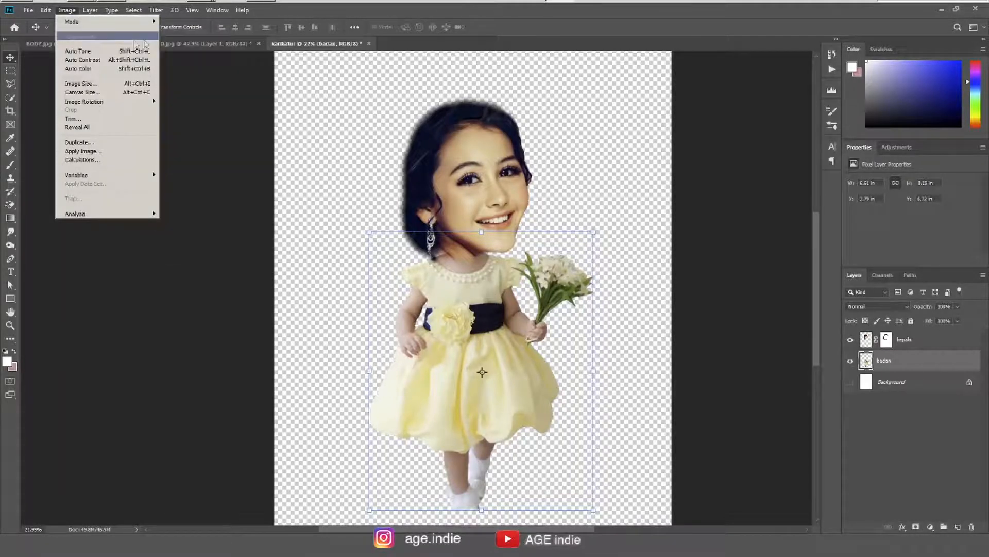
mouse_move(154, 37)
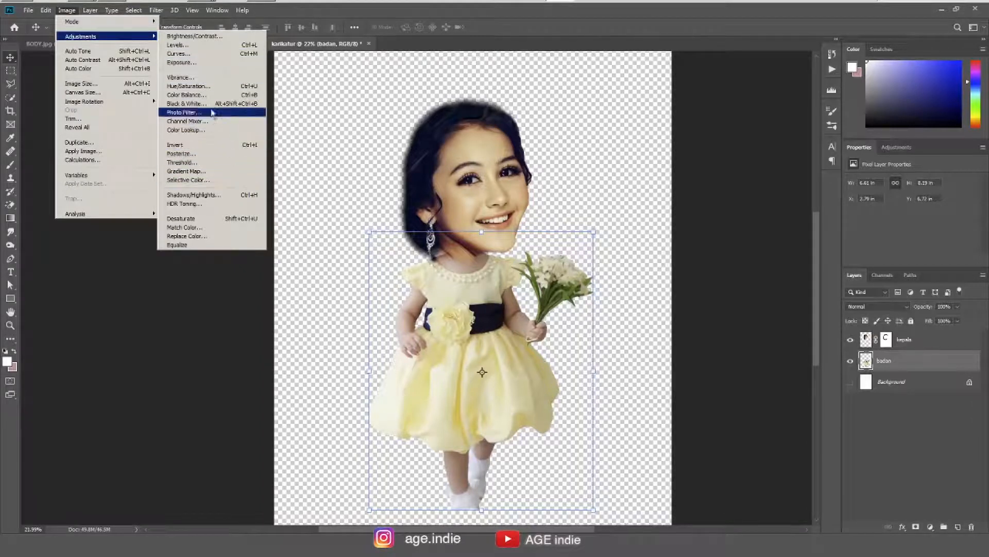
left_click(209, 95)
left_click_drag(620, 113, 701, 150)
left_click_drag(669, 189, 677, 190)
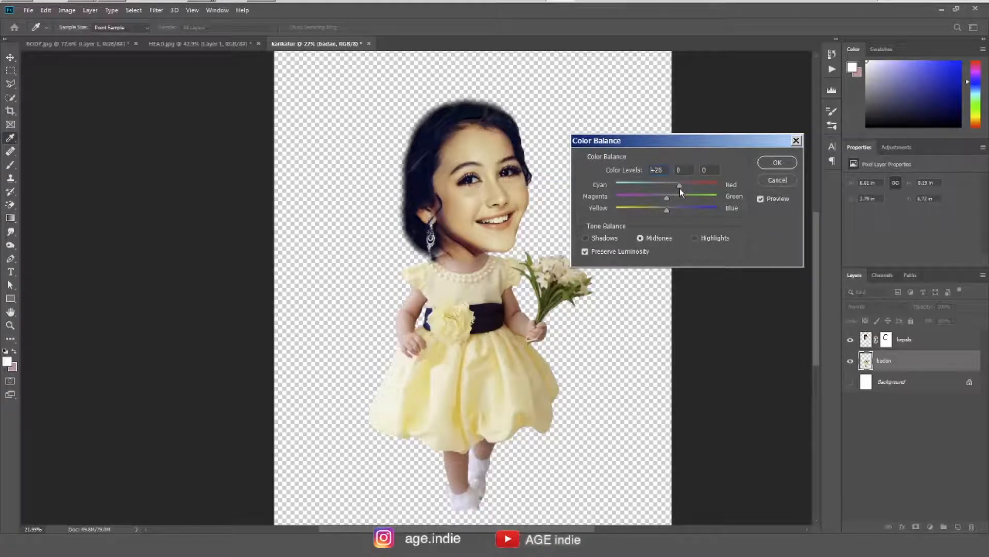
mouse_move(675, 203)
left_mouse_down()
mouse_move(650, 209)
mouse_move(666, 214)
left_mouse_up()
left_click(778, 162)
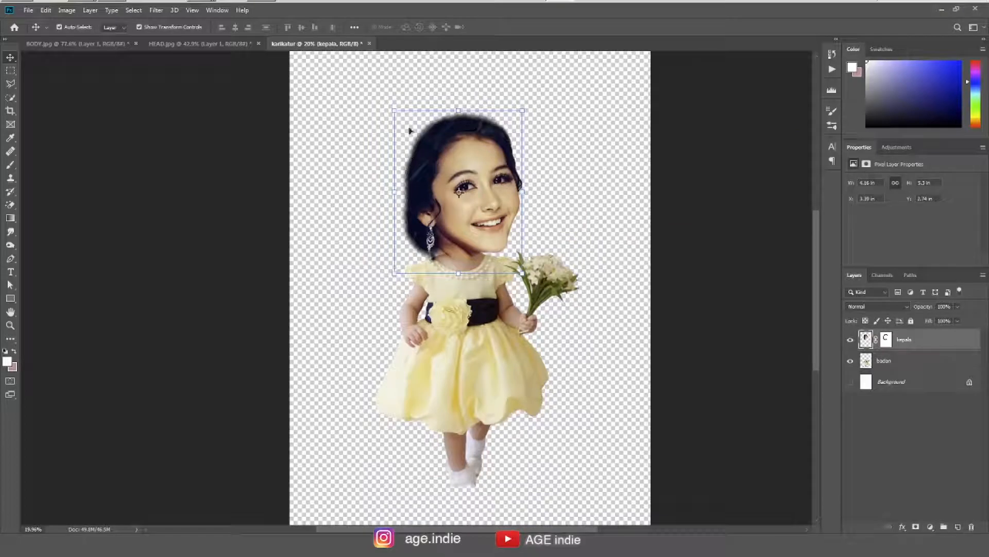
Step: Scale the kepala layer's head up proportionally to about 105%
left_click_drag(394, 110, 391, 106)
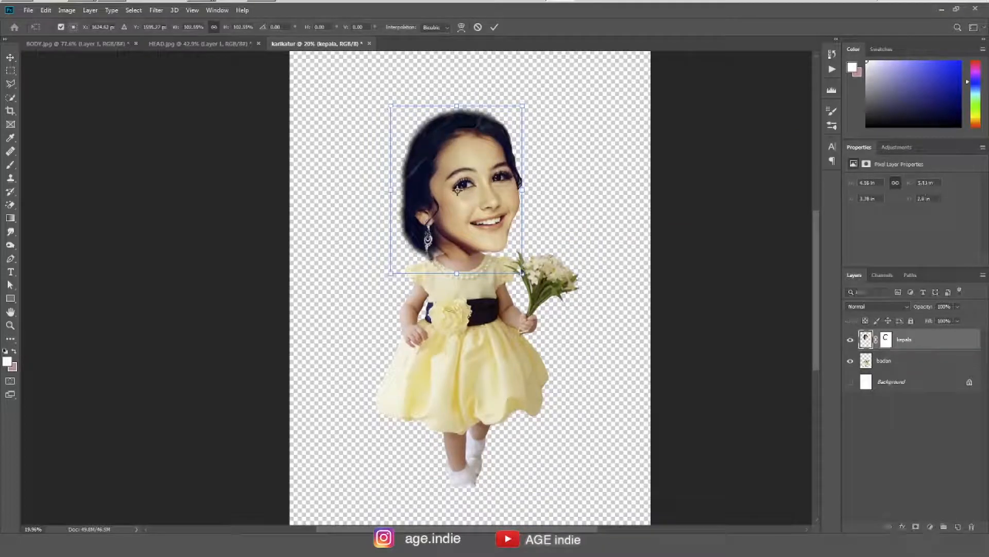
left_click_drag(522, 273, 526, 276)
left_click_drag(395, 108, 389, 103)
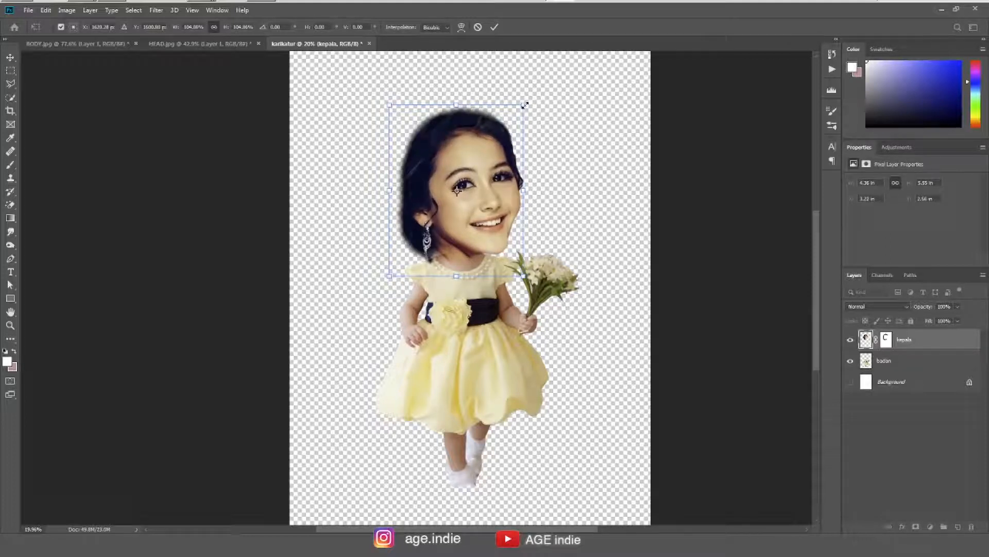
key("Return")
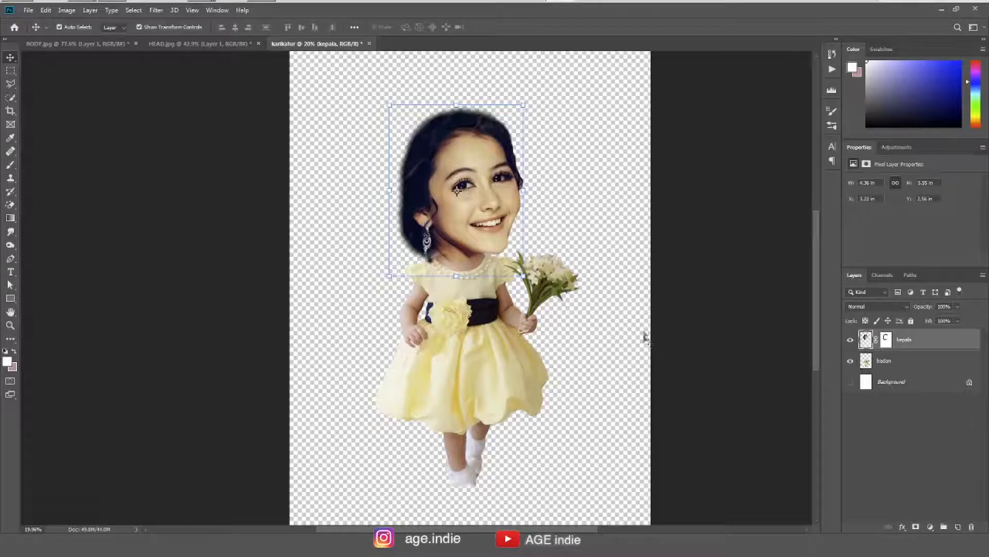
Step: Deselect the layers and examine how the enlarged head sits on the body, close up and at full-figure size
key("ctrl+space")
left_click_drag(455, 227, 495, 227)
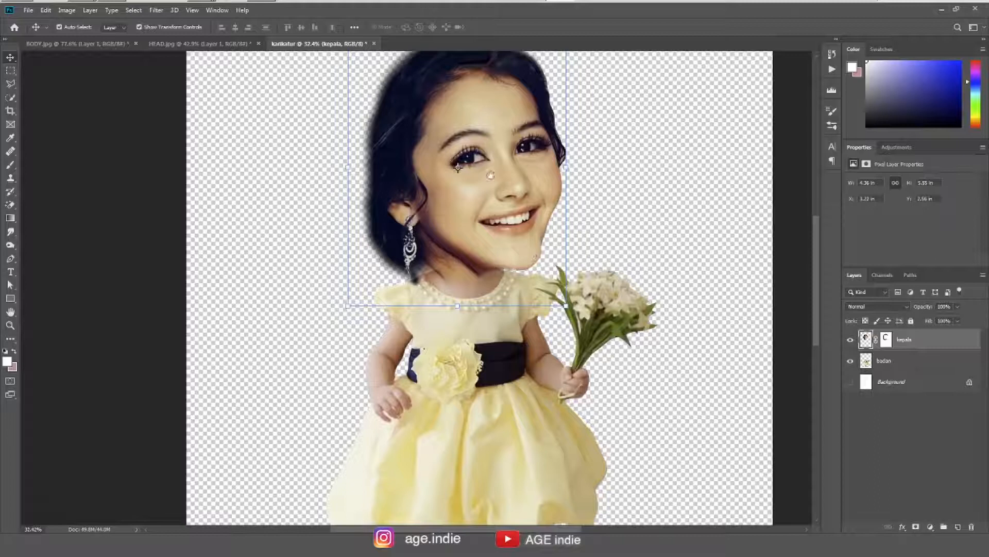
left_click(622, 169)
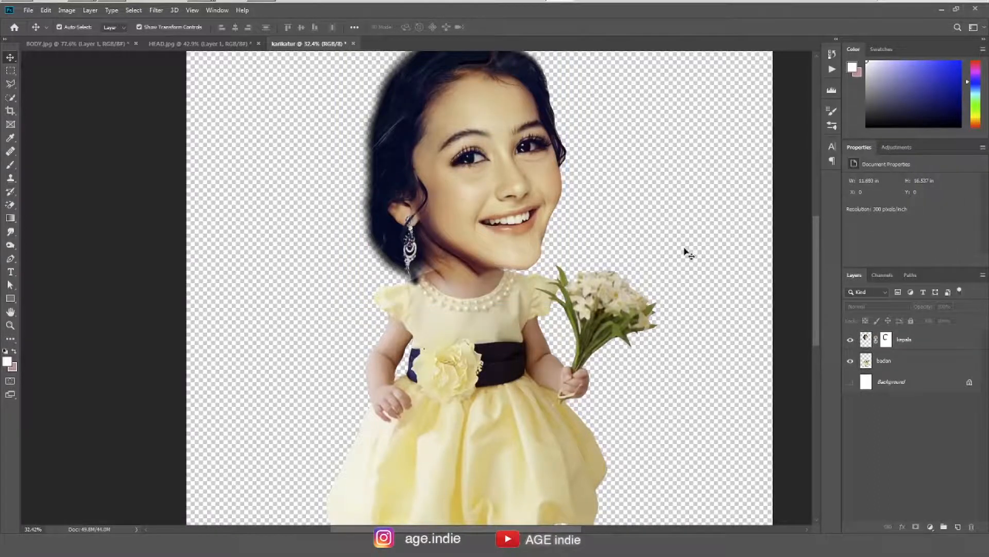
key("ctrl+space")
left_click_drag(620, 263, 604, 263)
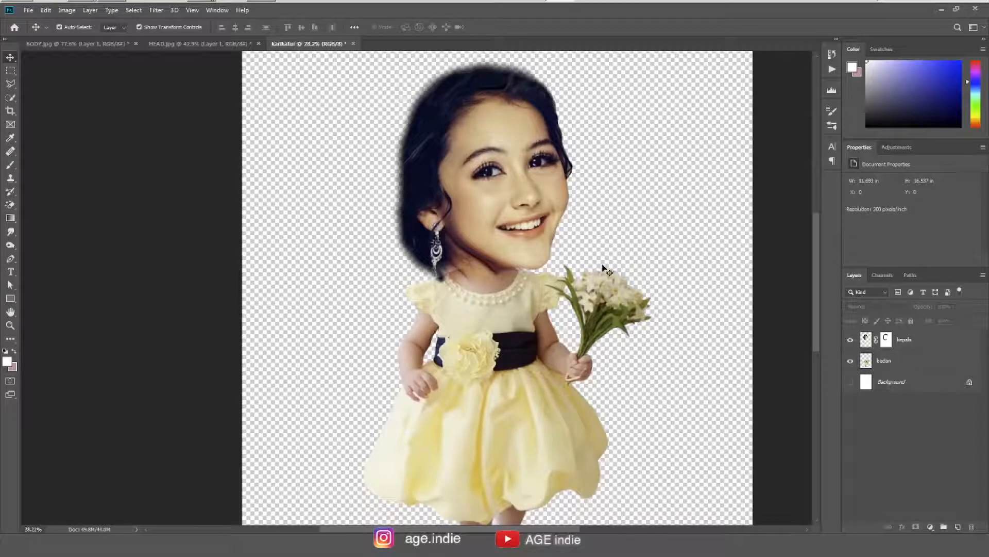
key("ctrl+space")
left_click_drag(567, 323, 536, 306)
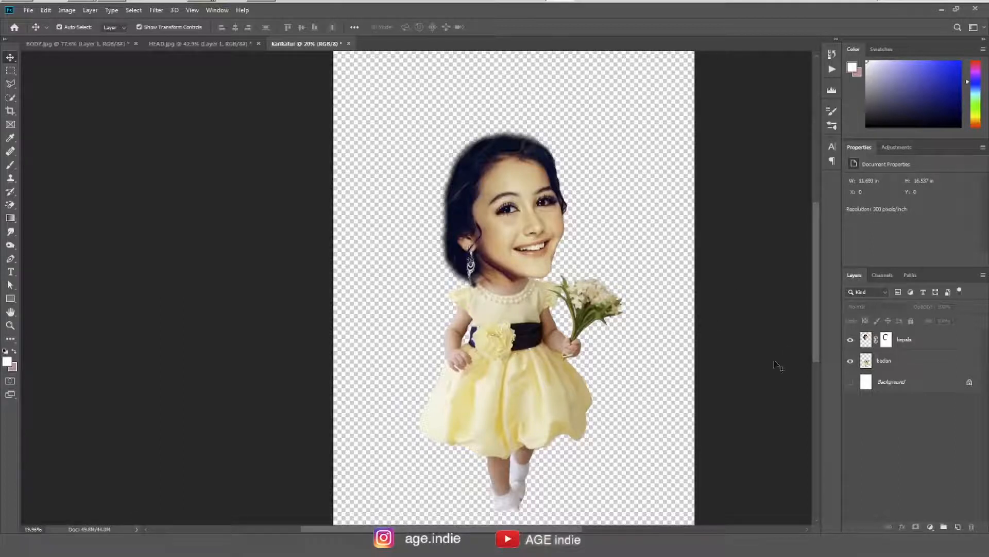
Step: Duplicate the kepala and badan layers together within the karikatur document
left_click(866, 344)
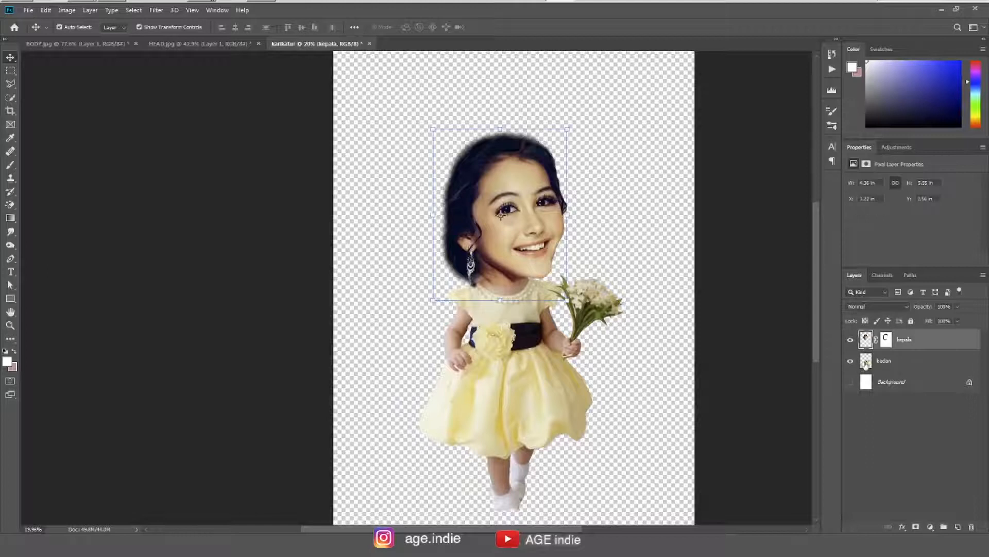
left_click(876, 365, "shift")
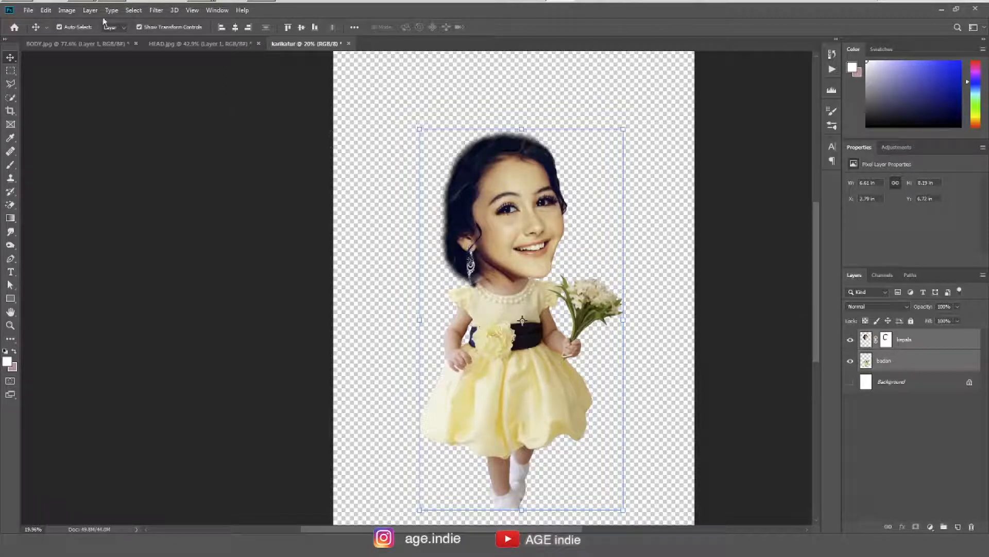
left_click(90, 10)
left_click(125, 47)
left_click(582, 156)
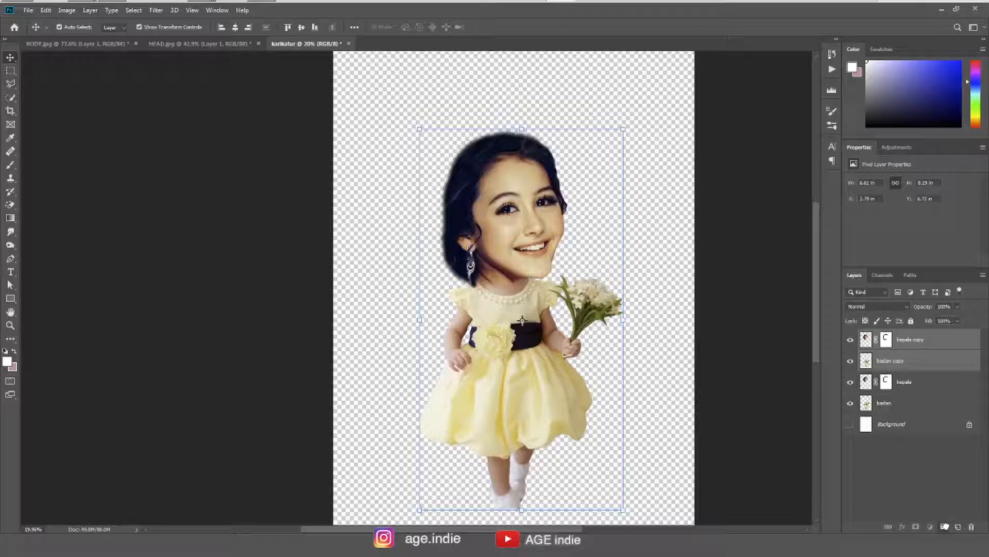
Step: Group the duplicated head and body layers, name the group "komposisi awal", and place it below the badan layer
left_click(943, 526)
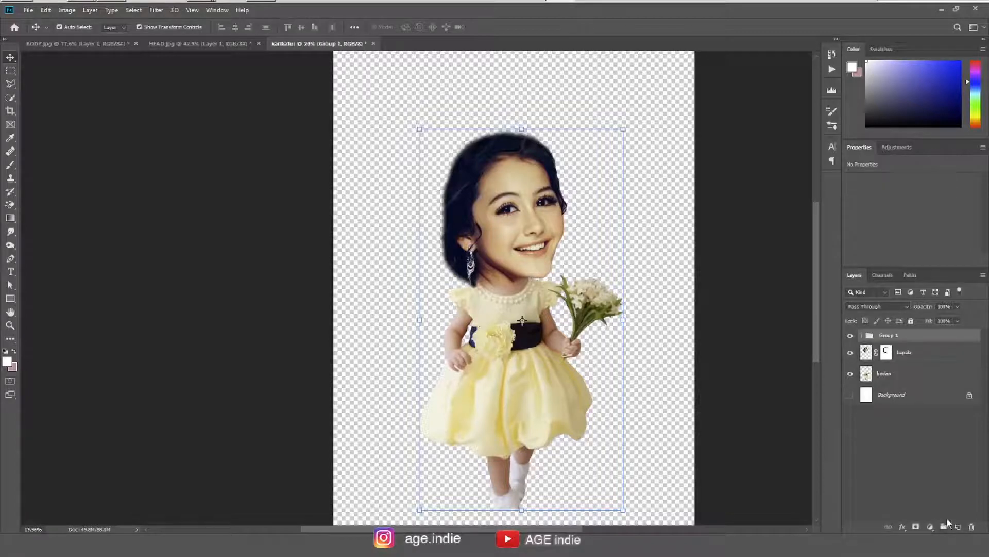
double_click(888, 335)
type("kompoje")
key("Return")
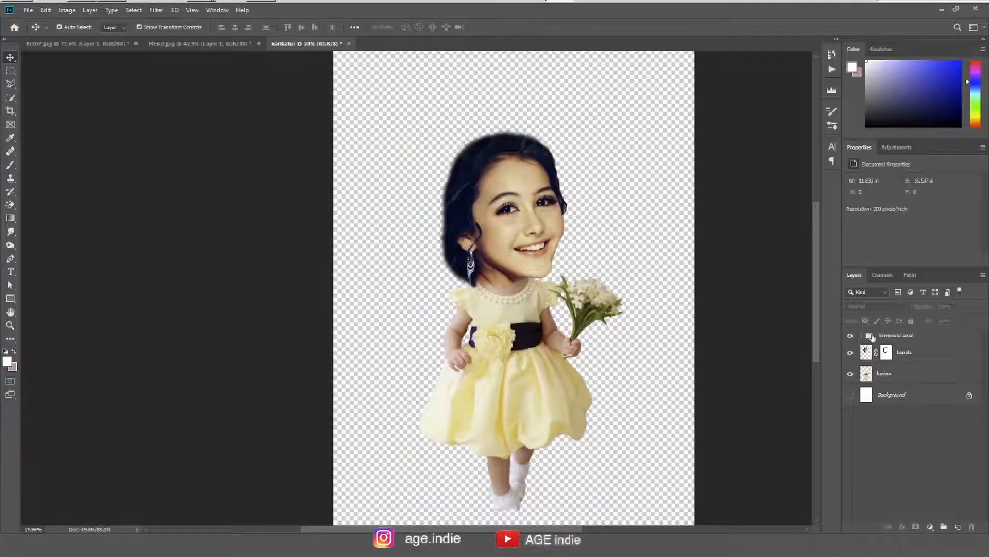
left_click_drag(876, 343, 891, 386)
left_click(890, 413)
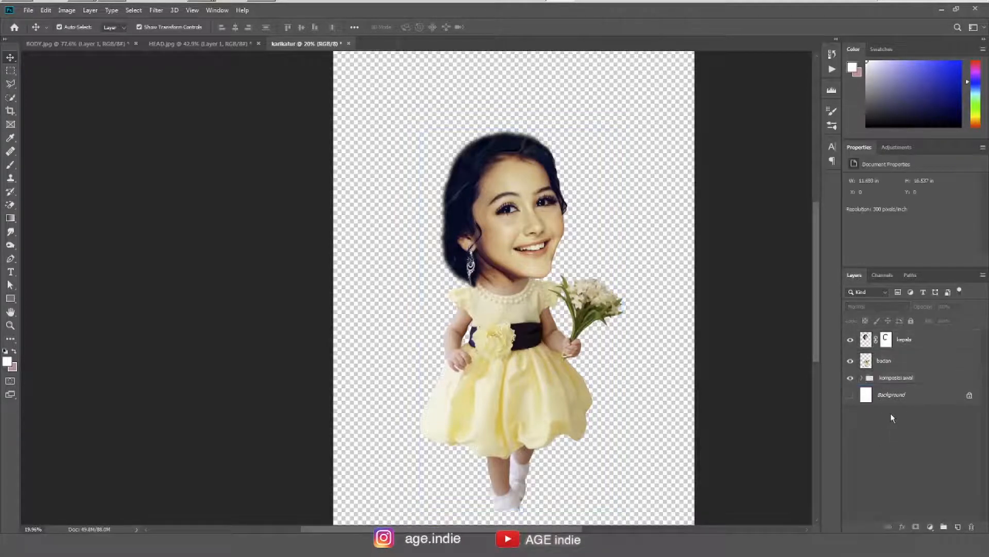
Step: Merge the original kepala and badan layers into a single layer
left_click(904, 362)
left_click(930, 341, "shift")
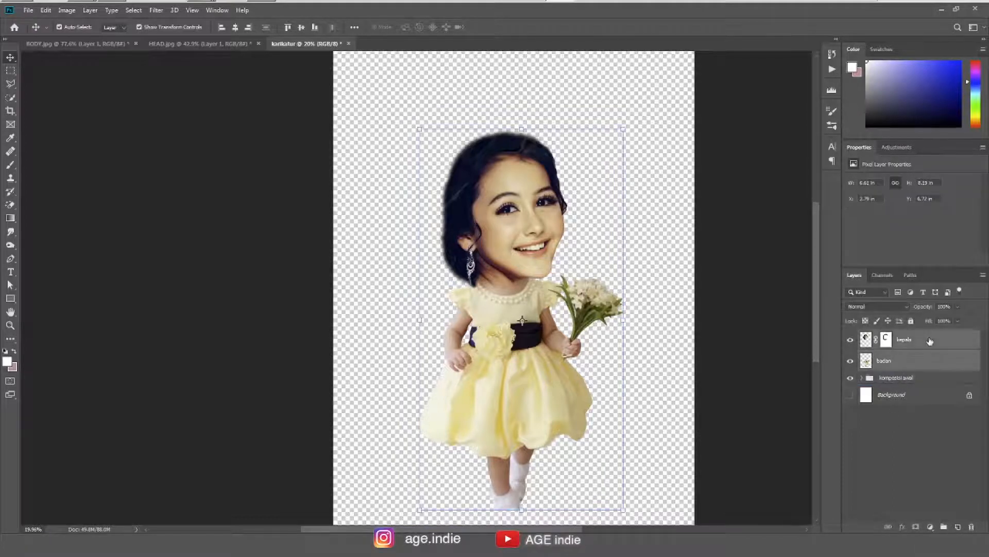
right_click(929, 338)
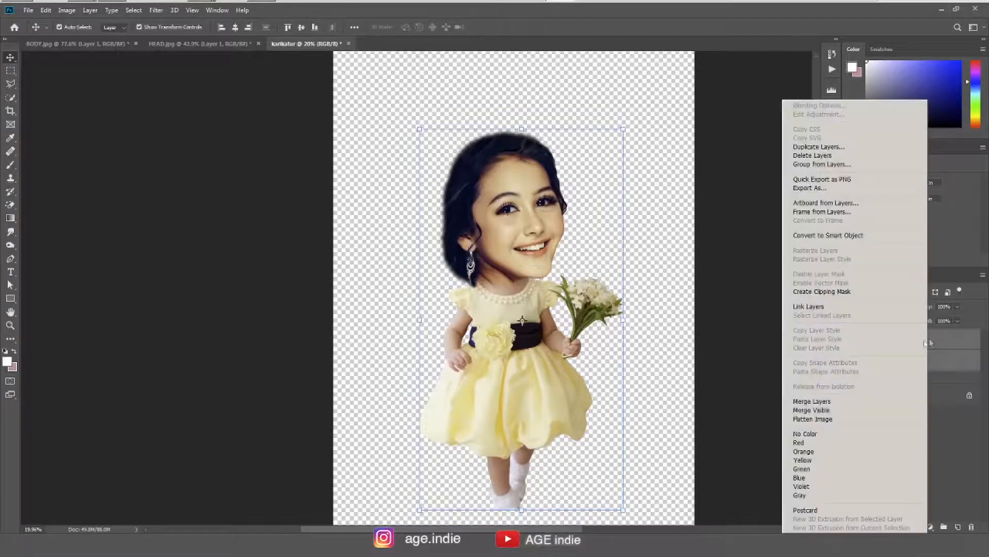
left_click(843, 399)
Step: Compare the merged kepala layer with the komposisi awal group through their visibility, leaving only the merged layer shown
left_click(851, 340, "alt")
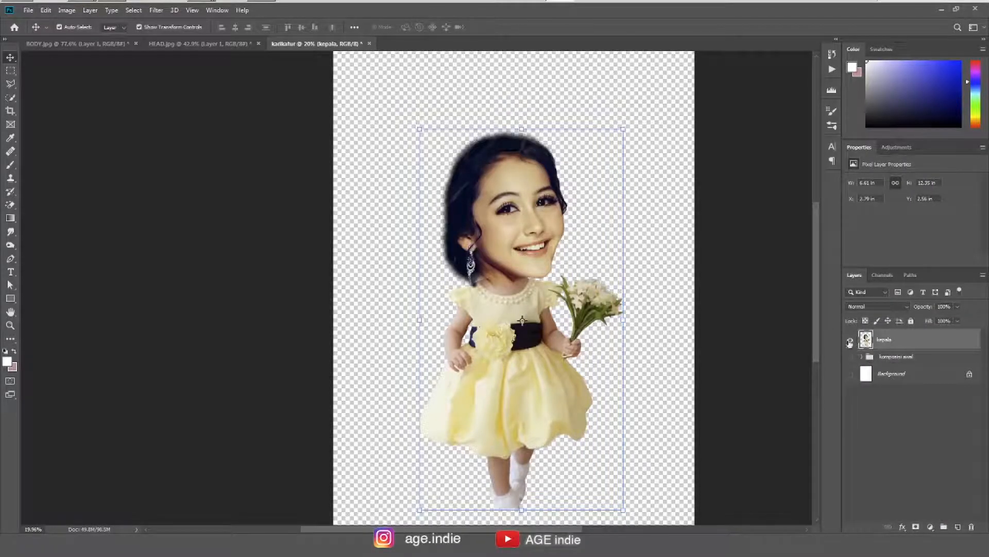
left_click(851, 341)
left_click(851, 357)
left_click(861, 356)
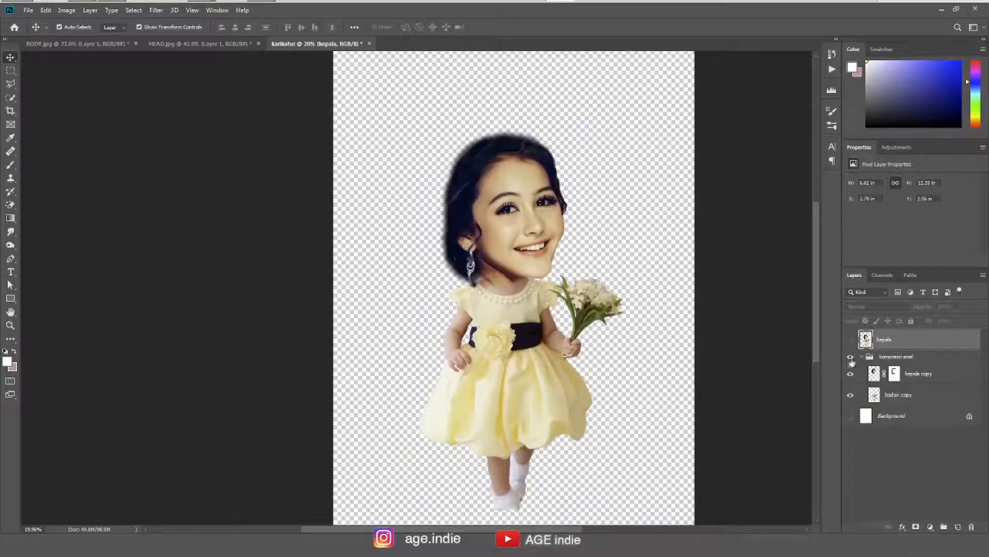
left_click(850, 373)
left_click(851, 373)
left_click(862, 357)
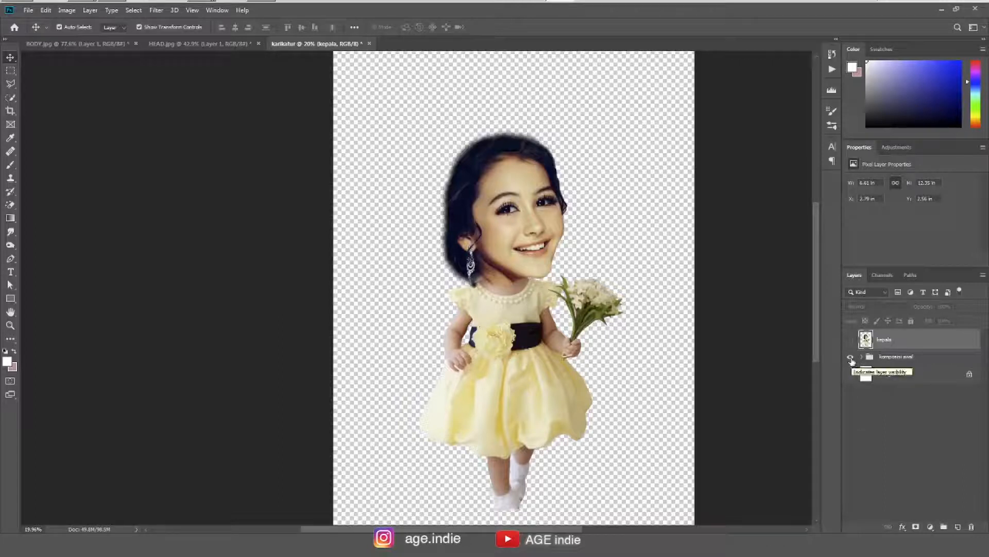
left_click(851, 357)
left_click(851, 339)
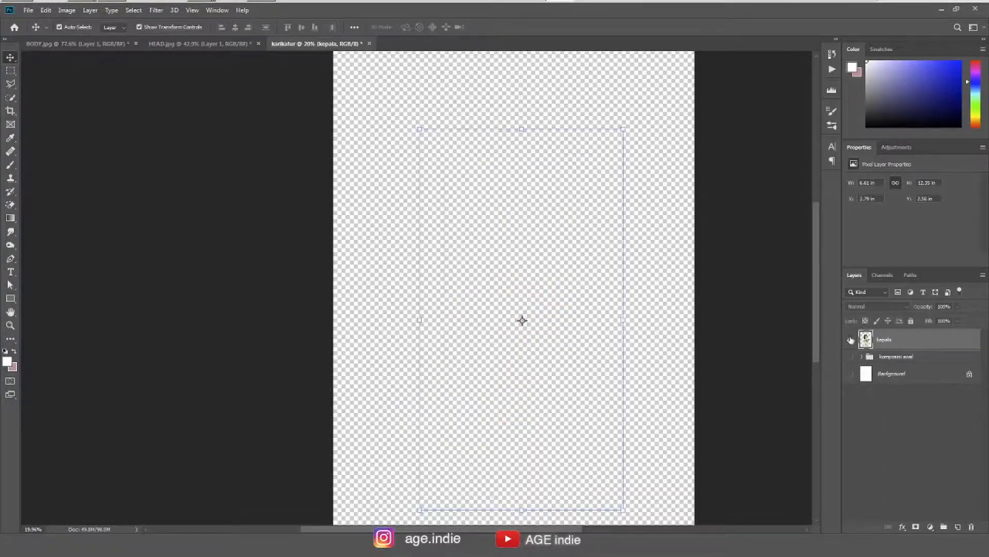
Step: Duplicate the merged kepala layer within the karikatur document under the name "kepala copy 2"
scroll(515, 309, "up", 3)
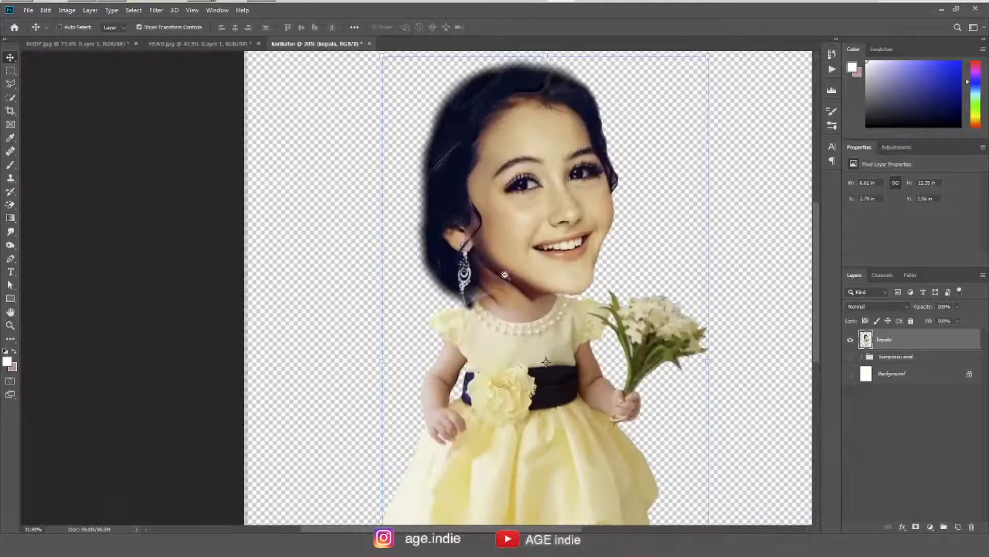
scroll(552, 371, "down", 3)
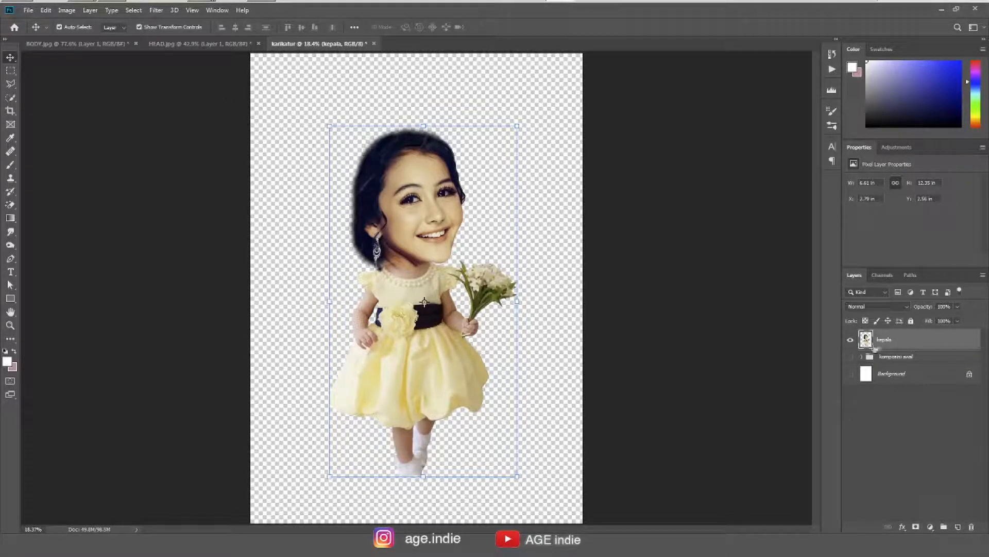
left_click(90, 10)
left_click(126, 48)
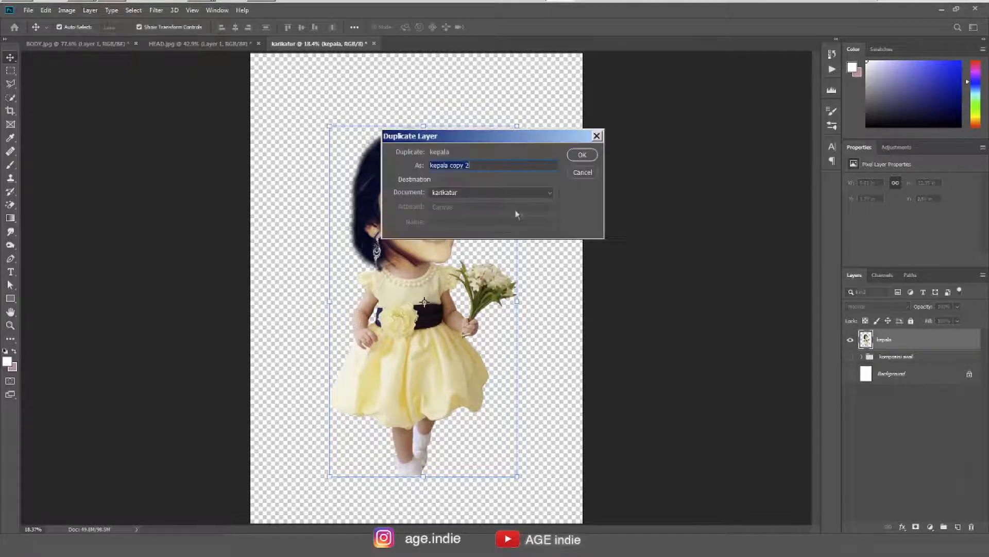
key("Return")
Step: Remove all colour from the kepala copy 2 layer with Hue/Saturation, setting Saturation to -100
left_click(66, 10)
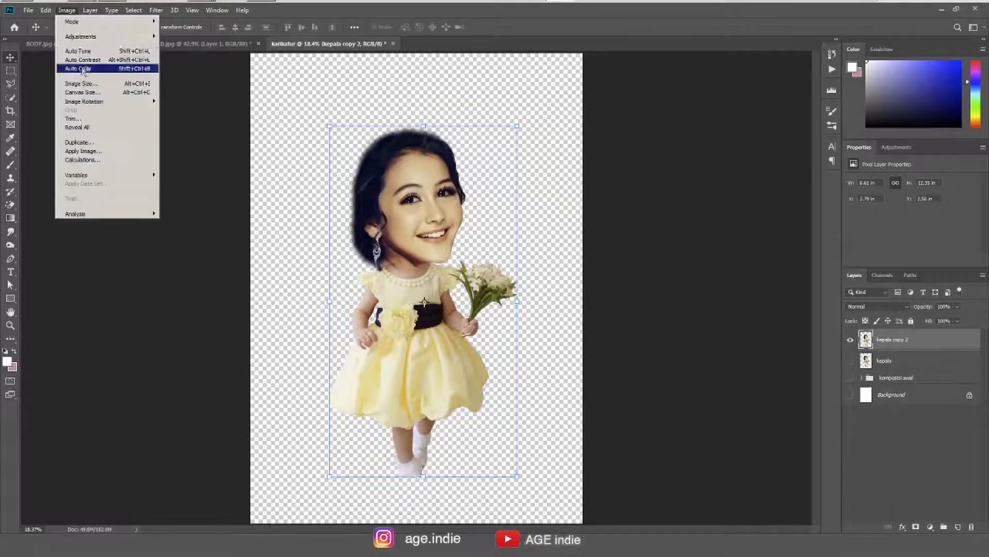
mouse_move(119, 37)
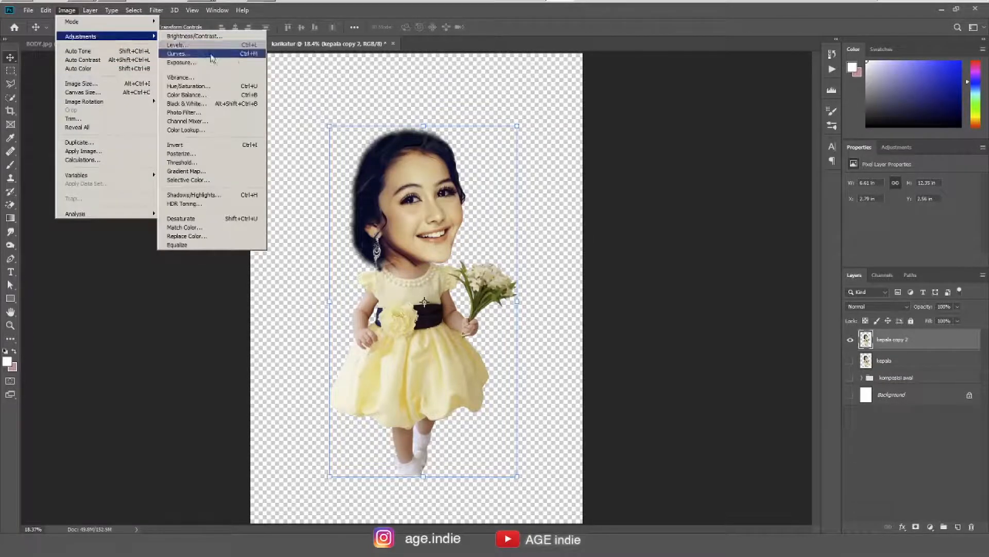
left_click(222, 88)
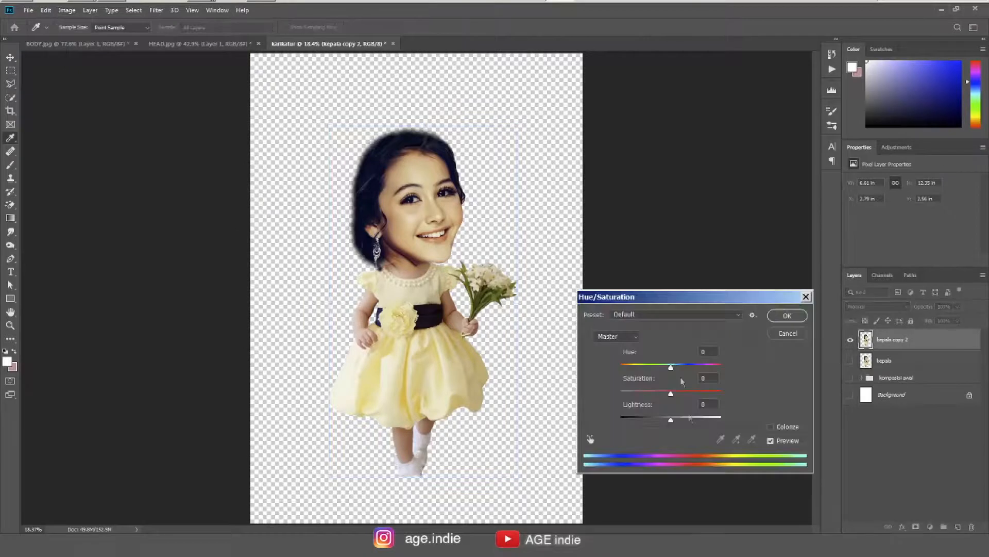
left_click_drag(671, 395, 618, 397)
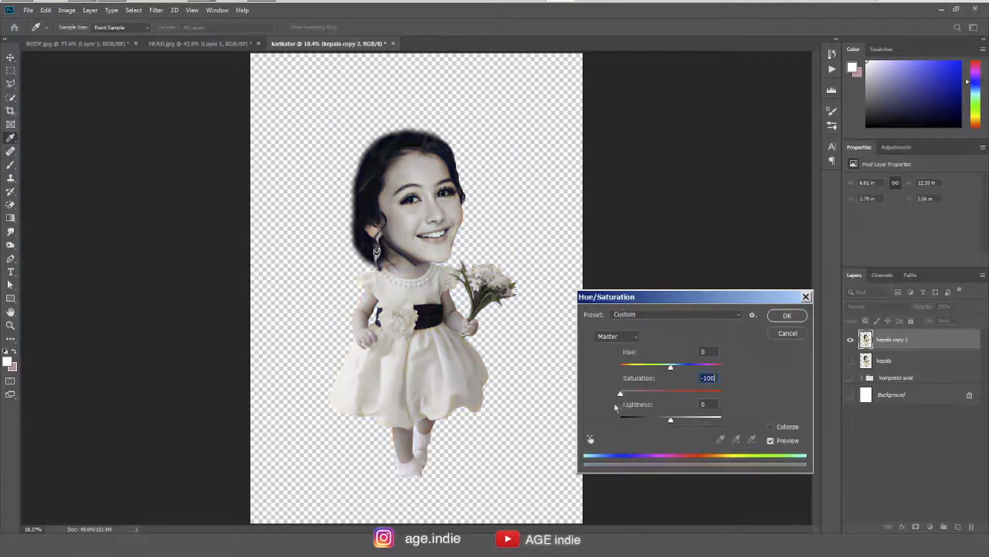
left_click(796, 320)
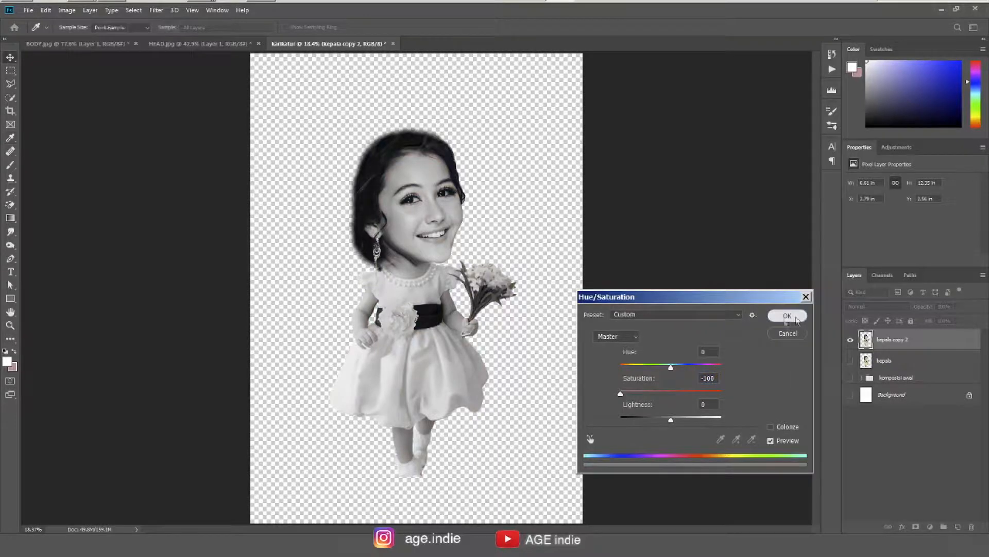
Step: Examine the grayscale figure's face, arms, bouquet and dress
left_click_drag(364, 248, 449, 202)
left_click_drag(487, 356, 540, 395)
left_click_drag(510, 203, 517, 311)
left_click_drag(557, 347, 533, 340)
left_click_drag(541, 478, 474, 354)
left_click_drag(479, 414, 463, 340)
left_click_drag(455, 248, 463, 245)
left_click_drag(465, 168, 458, 235)
left_click_drag(460, 200, 465, 221)
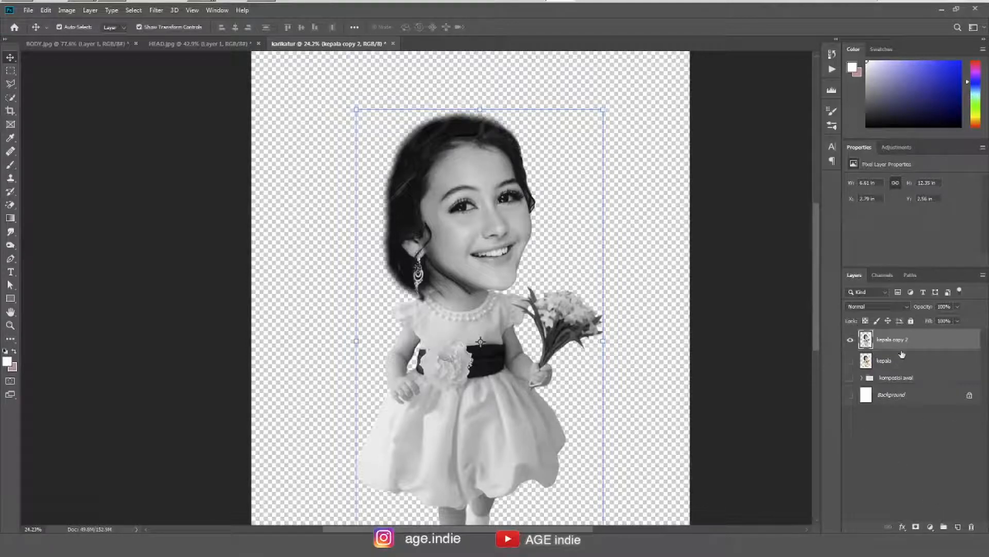
Step: Add a new layer above kepala copy 2, set its blend mode to Overlay, and clip it to kepala copy 2
left_click(958, 527)
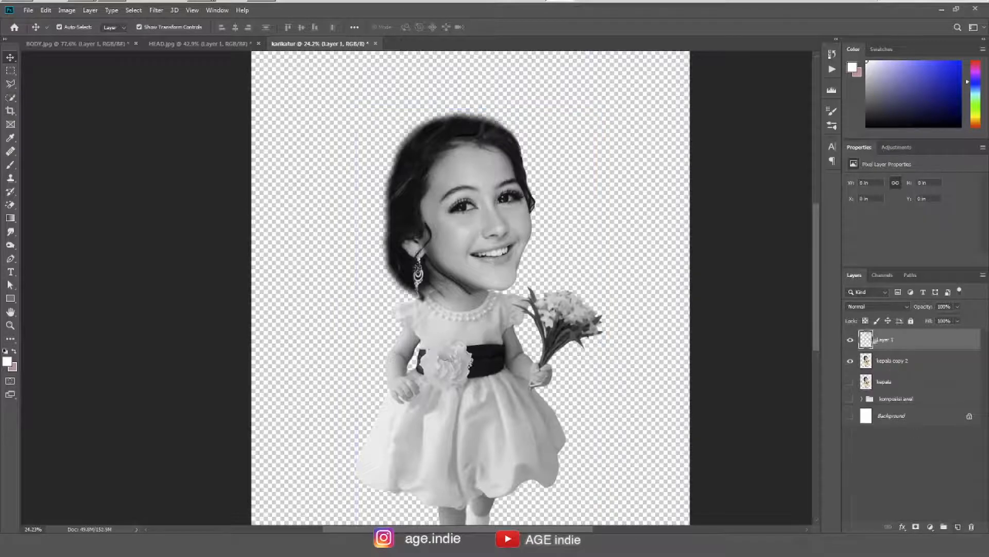
left_click(869, 309)
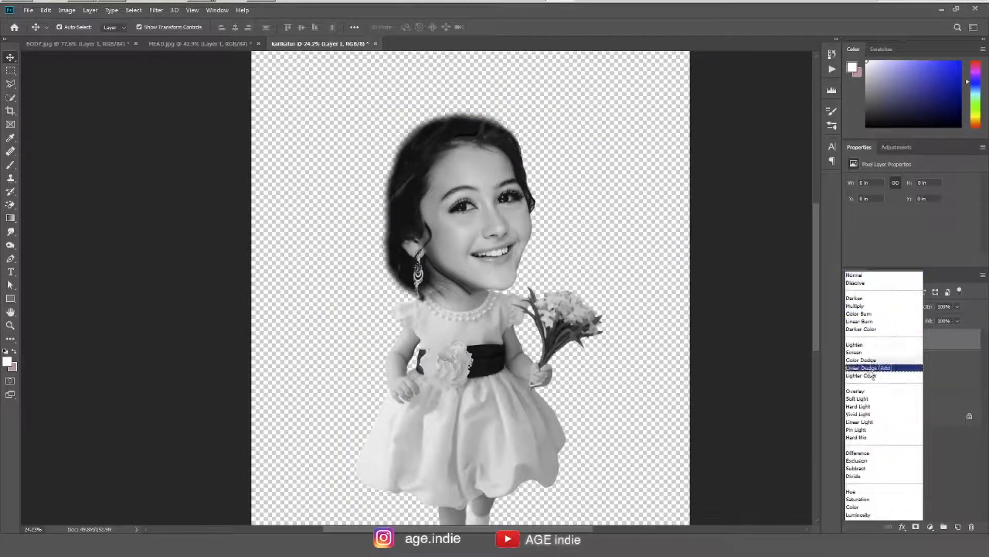
left_click(868, 391)
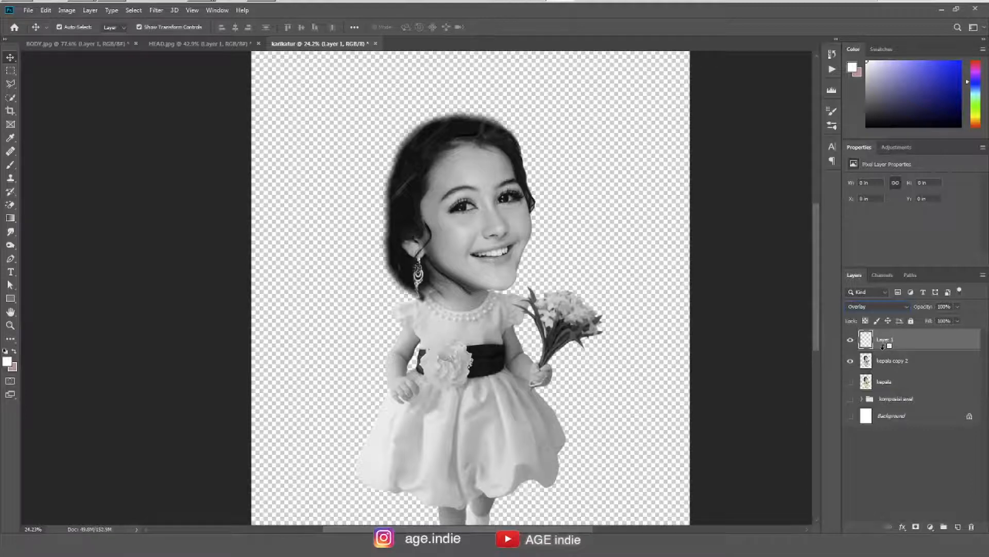
left_click(882, 346, "alt")
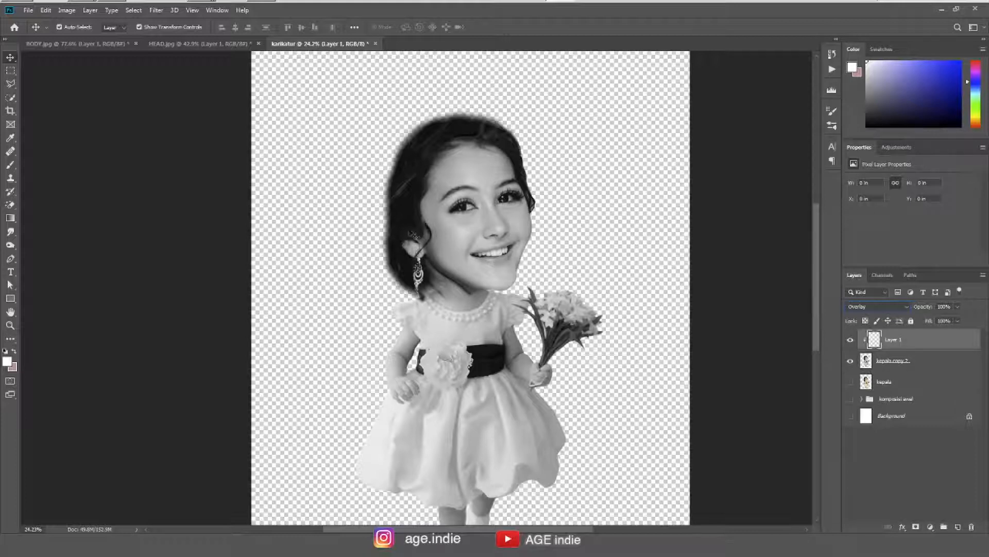
Step: Paint pale yellow over the face and neck on Layer 1 with a soft brush at 28% opacity
left_click(11, 165)
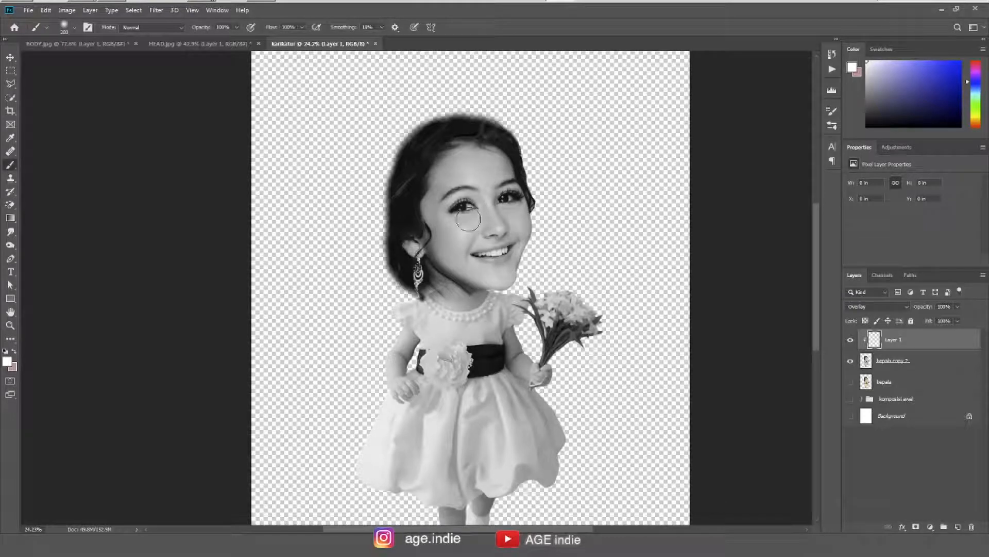
left_click(978, 121)
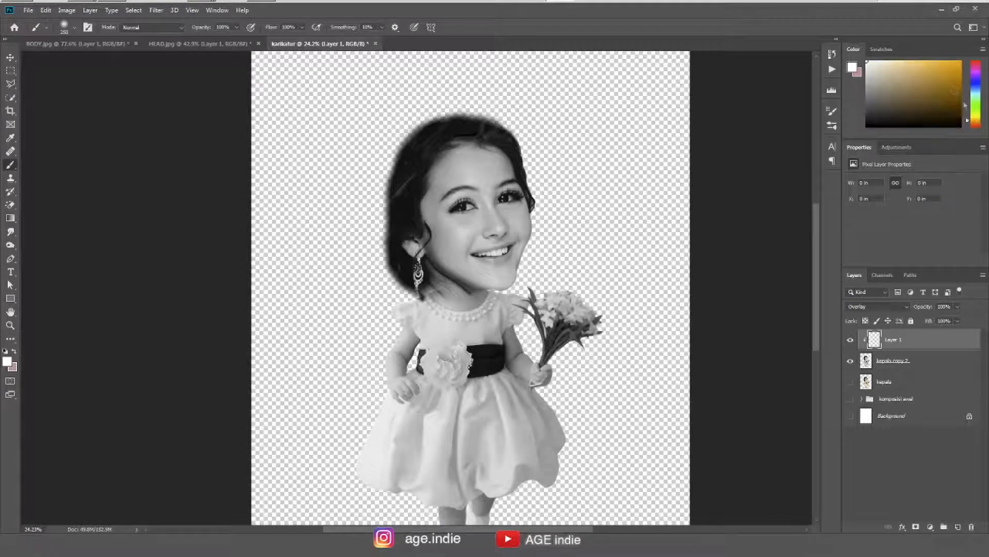
left_click_drag(978, 82, 966, 78)
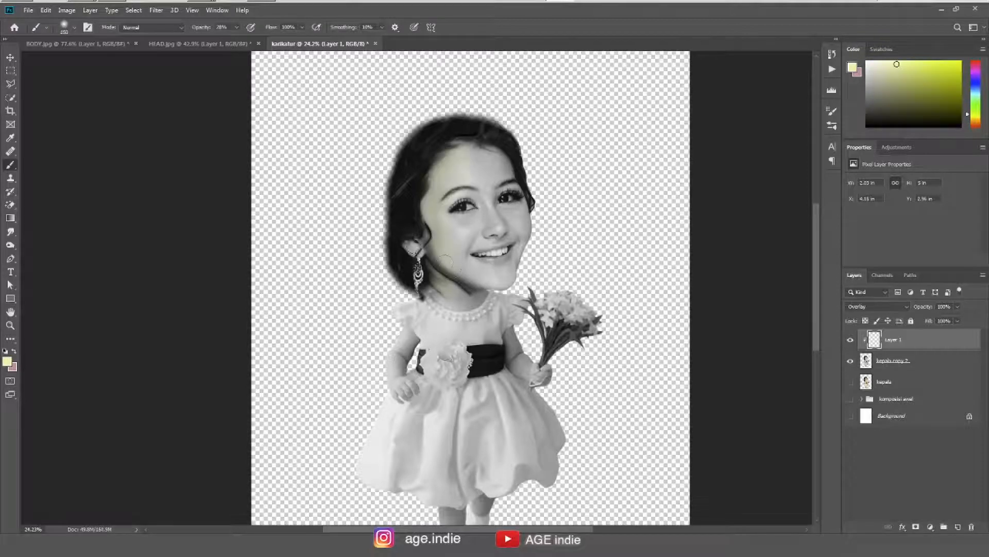
left_click_drag(411, 243, 418, 258)
key("bracketright")
mouse_move(441, 291)
left_mouse_down()
mouse_move(472, 295)
mouse_move(458, 294)
mouse_move(455, 254)
mouse_move(442, 220)
mouse_move(440, 245)
mouse_move(433, 211)
mouse_move(463, 159)
mouse_move(440, 173)
mouse_move(497, 160)
mouse_move(458, 175)
mouse_move(467, 206)
mouse_move(510, 165)
left_mouse_up()
key("bracketright")
key("bracketright")
mouse_move(488, 233)
left_mouse_down()
mouse_move(466, 222)
mouse_move(464, 242)
left_mouse_up()
key("bracketleft")
key("bracketleft")
key("bracketleft")
key("bracketleft")
key("bracketright")
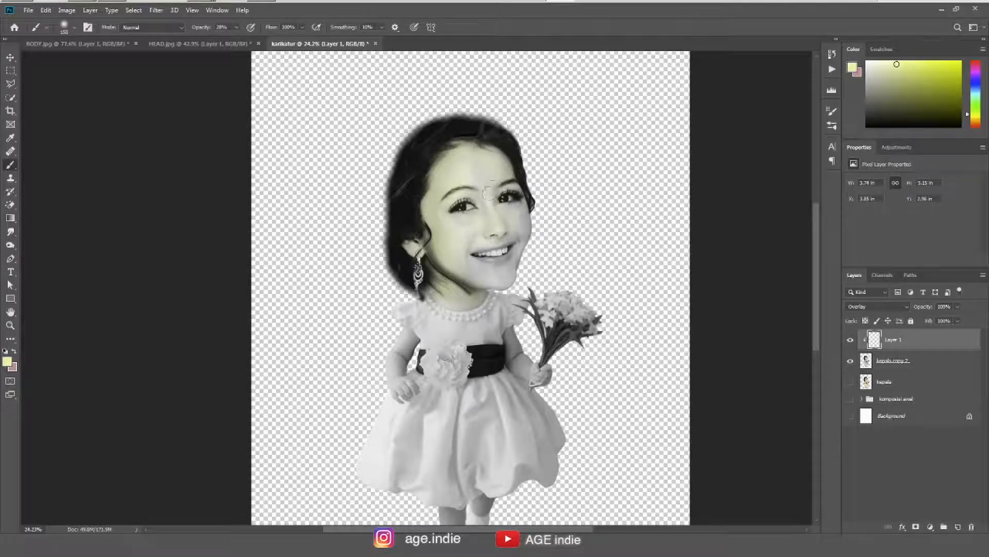
mouse_move(483, 189)
left_mouse_down()
mouse_move(497, 175)
mouse_move(508, 218)
mouse_move(530, 231)
mouse_move(479, 240)
mouse_move(517, 256)
mouse_move(509, 277)
mouse_move(469, 270)
mouse_move(473, 279)
mouse_move(462, 264)
mouse_move(517, 265)
left_mouse_up()
Step: Paint the upper and lower lips magenta-purple on Layer 1 with a much smaller brush
scroll(517, 266, "up", 4)
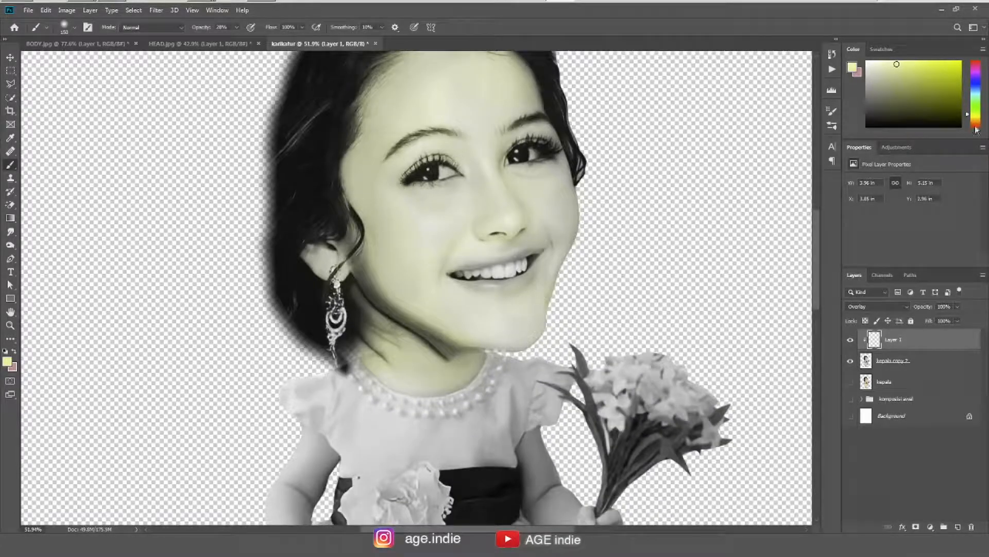
left_click(977, 68)
left_click(943, 71)
key("bracketleft")
key("bracketleft")
key("bracketleft")
key("bracketleft")
key("bracketleft")
key("bracketleft")
key("bracketleft")
key("bracketleft")
key("bracketleft")
key("bracketleft")
left_click_drag(449, 270, 541, 253)
key("bracketright")
mouse_move(498, 289)
left_mouse_down()
mouse_move(475, 286)
mouse_move(500, 292)
mouse_move(528, 281)
mouse_move(487, 288)
mouse_move(452, 278)
mouse_move(492, 291)
mouse_move(486, 285)
mouse_move(535, 263)
left_mouse_up()
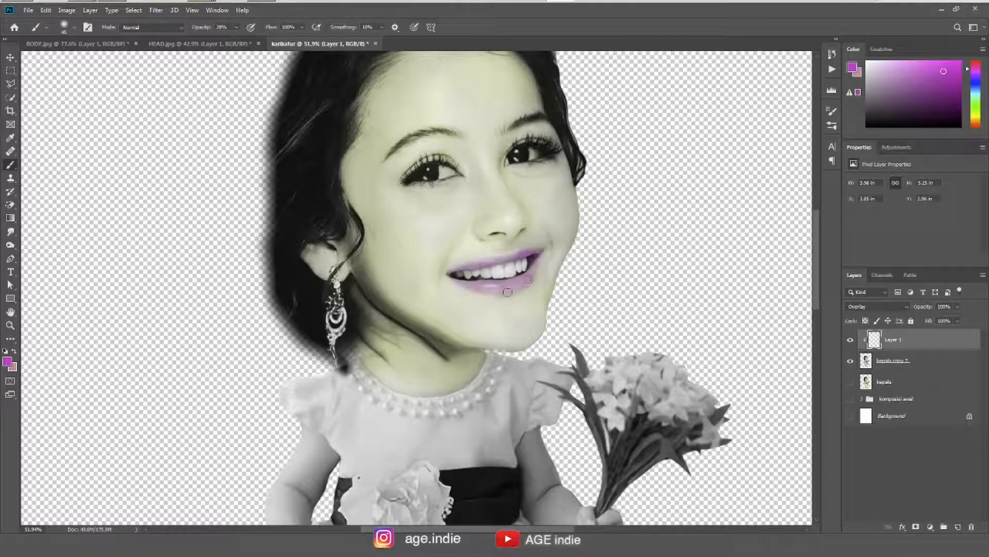
Step: Try recolouring Layer 1 with Hue/Saturation at hue -33, saturation +11 and lightness -7
left_click_drag(549, 307, 520, 286)
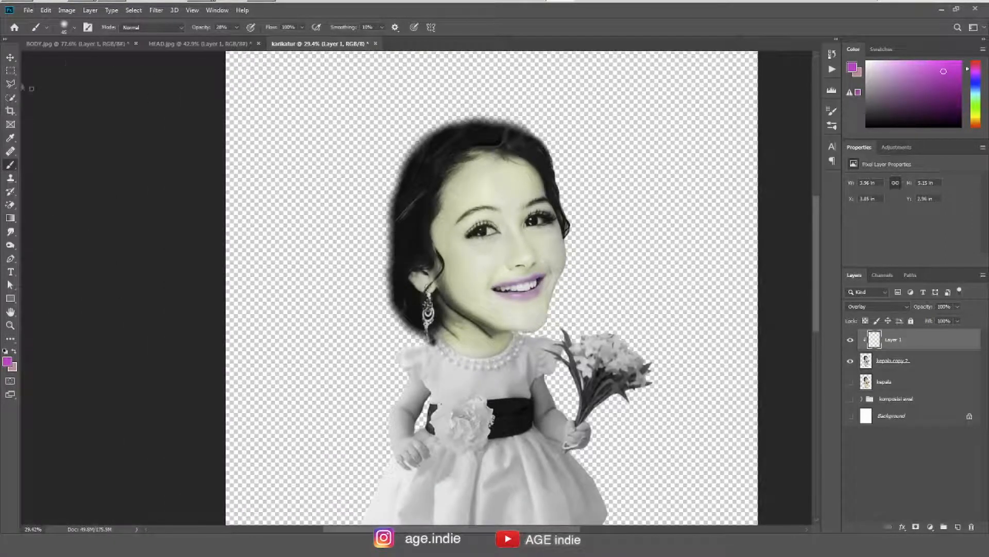
left_click(10, 57)
left_click(70, 12)
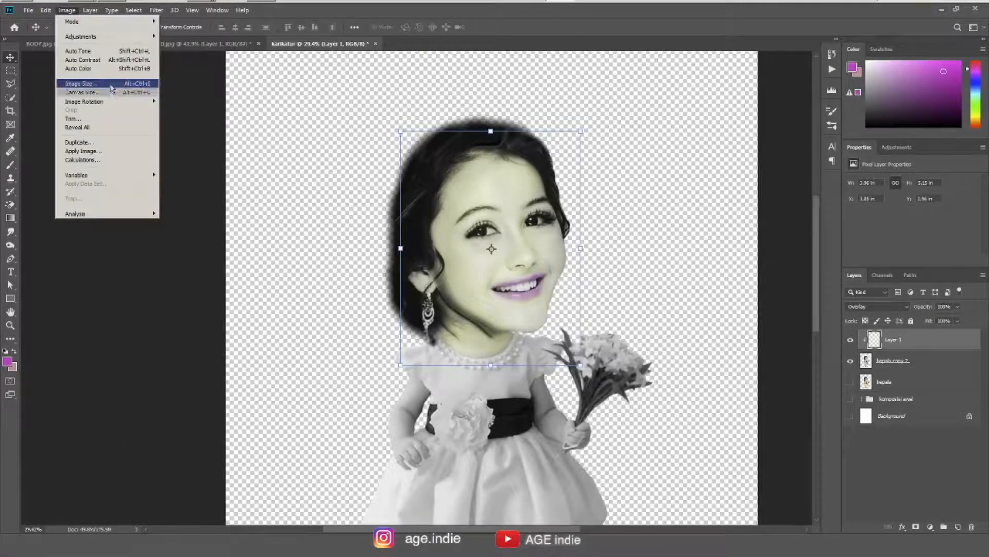
mouse_move(139, 35)
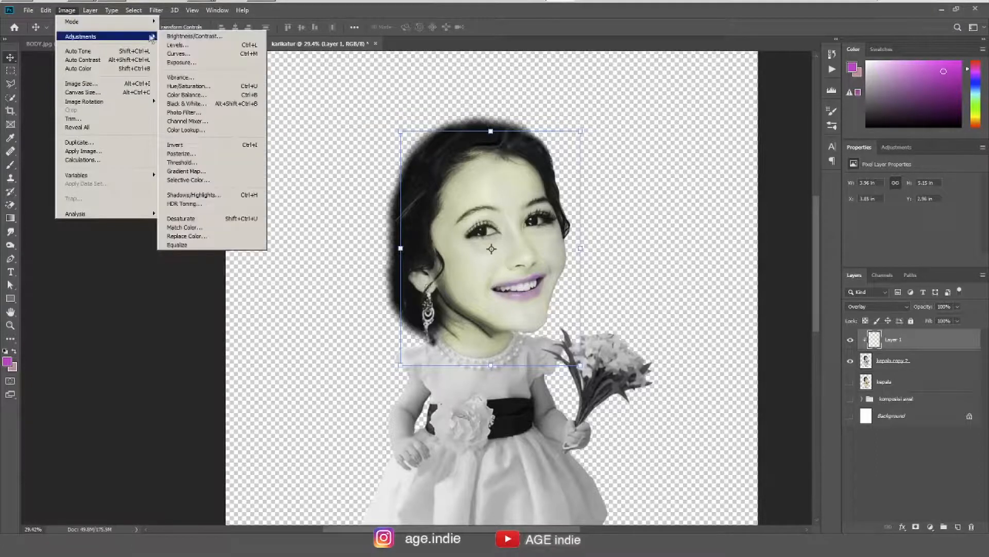
left_click(188, 84)
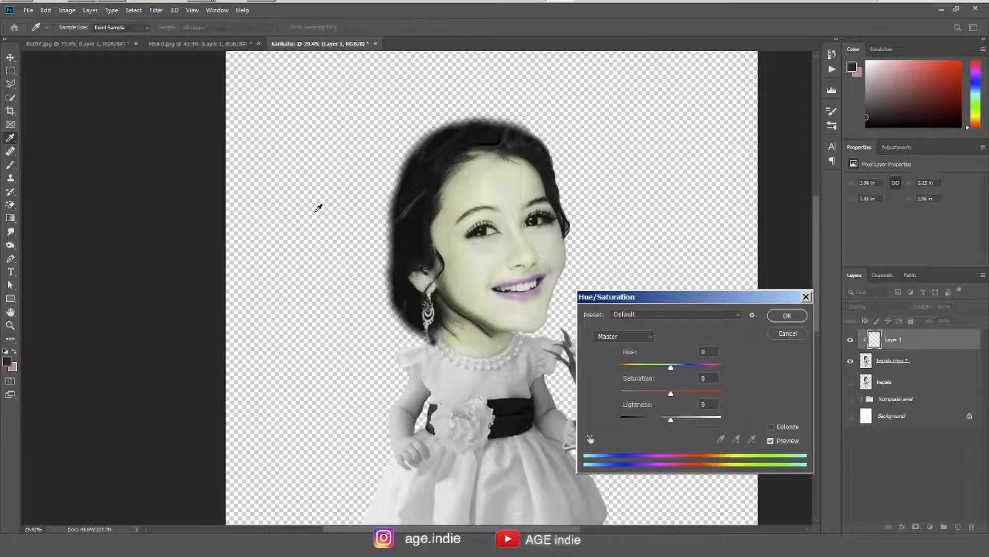
left_click_drag(672, 369, 679, 405)
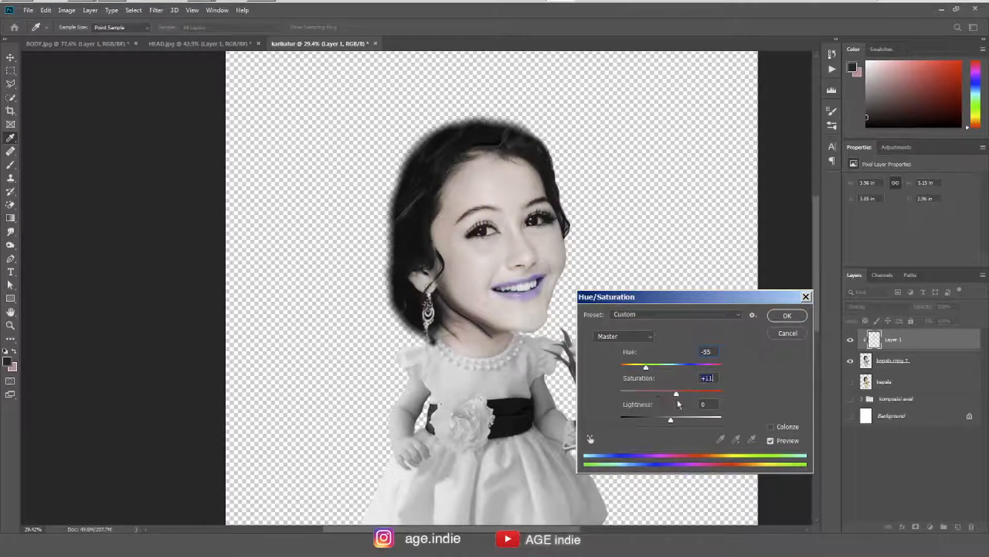
mouse_move(648, 369)
left_mouse_down()
mouse_move(638, 373)
mouse_move(649, 380)
left_mouse_up()
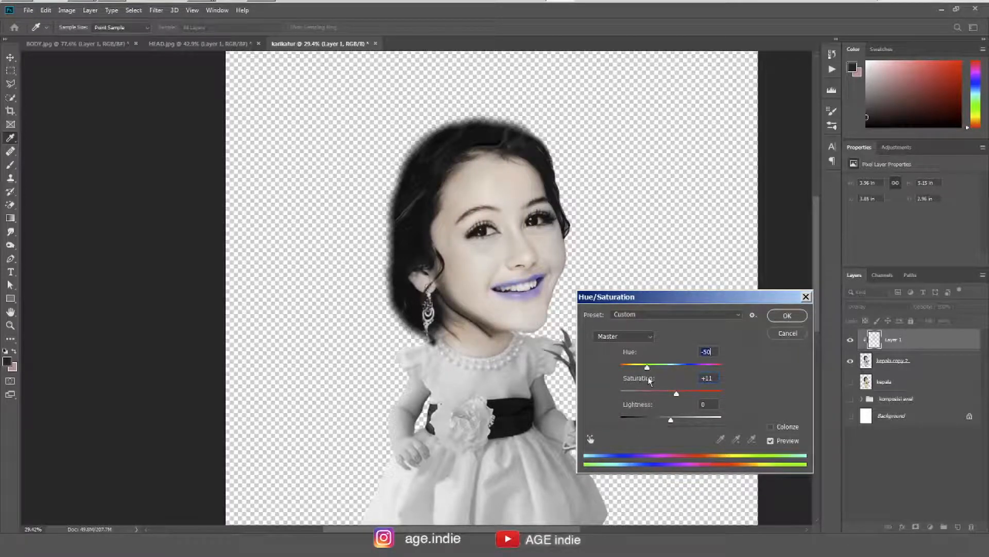
mouse_move(671, 420)
left_mouse_down()
mouse_move(660, 419)
mouse_move(678, 425)
mouse_move(668, 426)
left_mouse_up()
left_click_drag(648, 368, 655, 368)
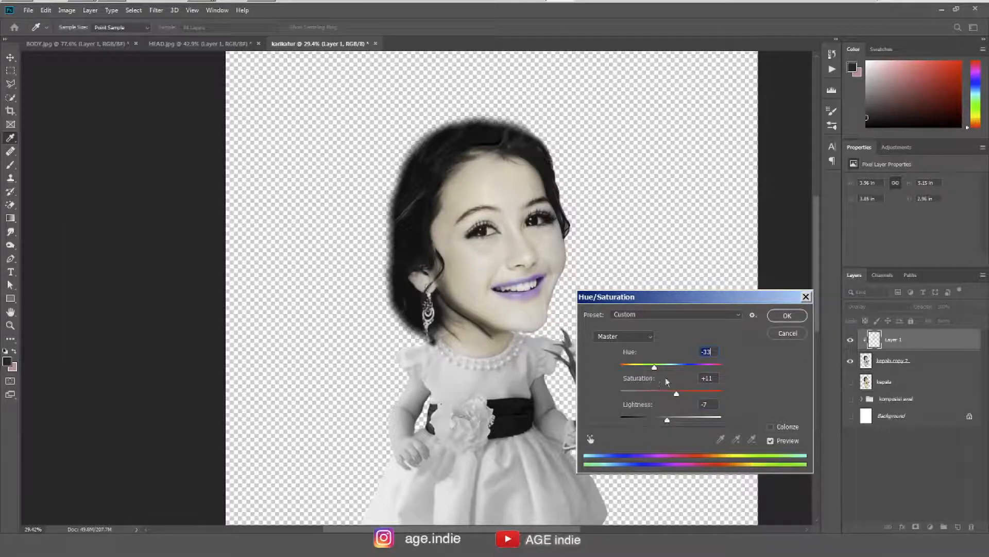
key("Return")
key("v")
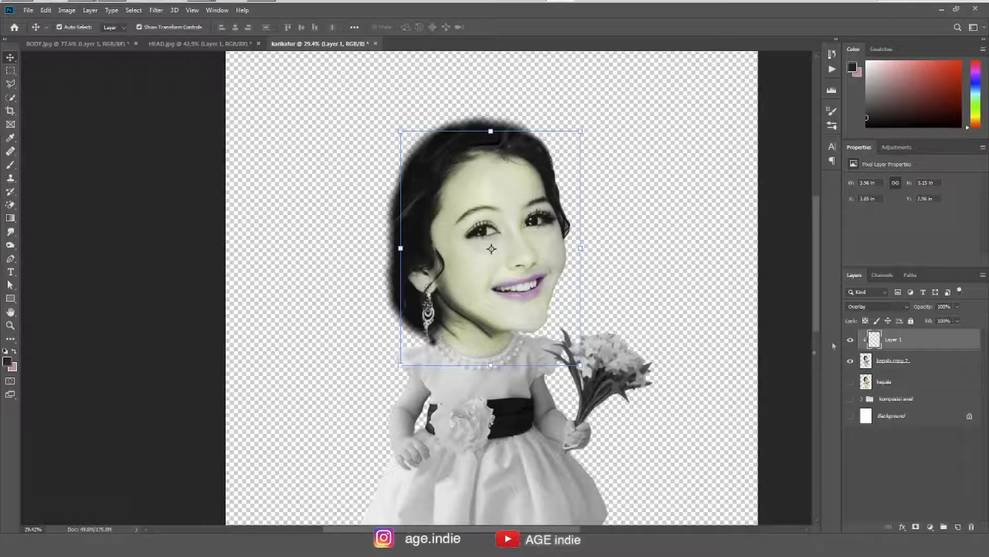
Step: Delete Layer 1 and kepala copy 2, and make the full-colour kepala layer visible
left_click(933, 364, "shift")
key("Delete")
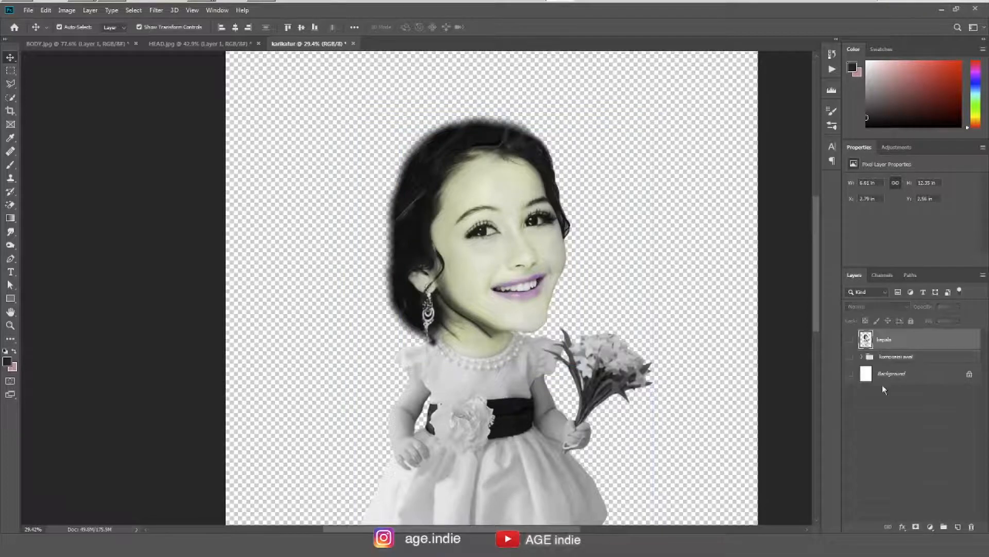
left_click(851, 342)
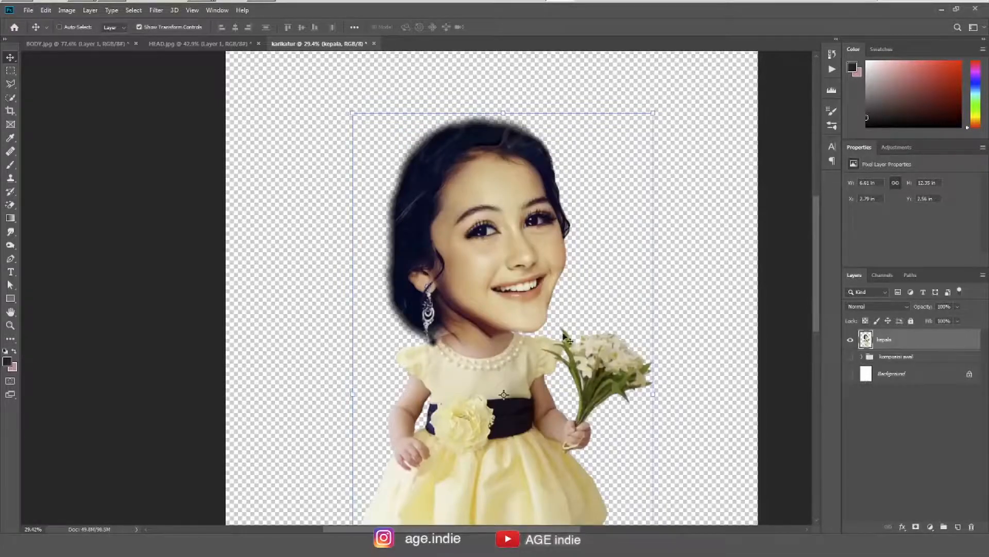
Step: Shift the kepala layer's hue slightly into the negative range and darken it slightly with Hue/Saturation
scroll(530, 403, "down", 3)
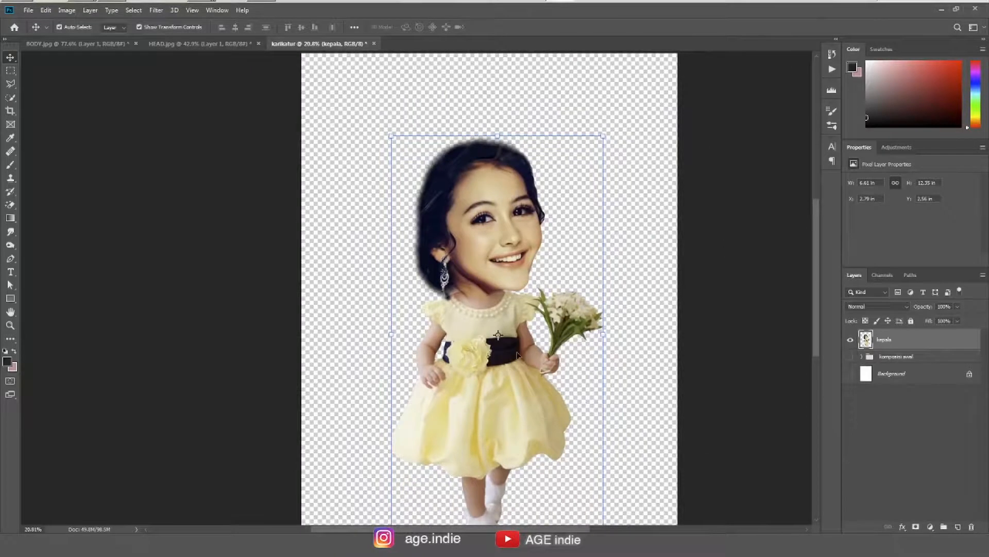
scroll(533, 377, "down", 2)
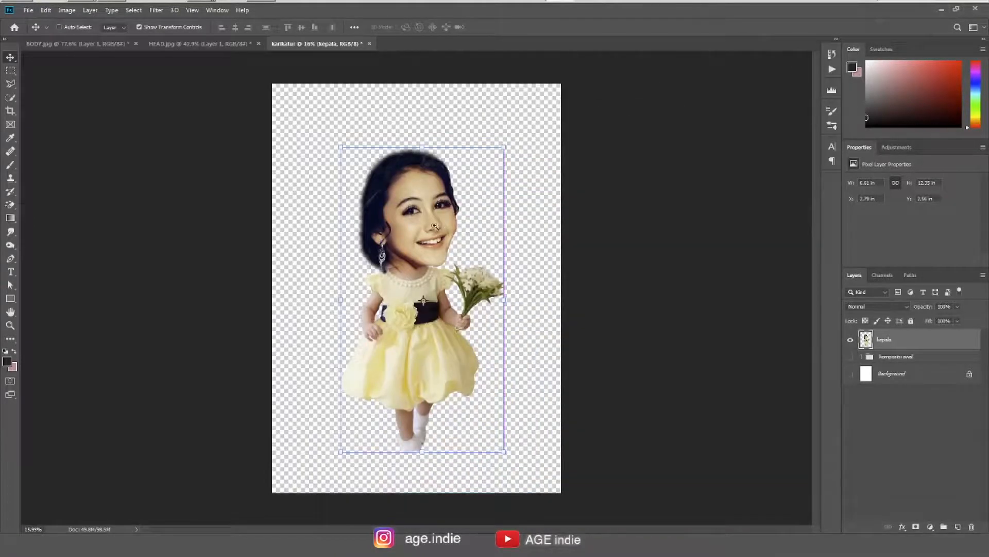
scroll(448, 245, "up", 1)
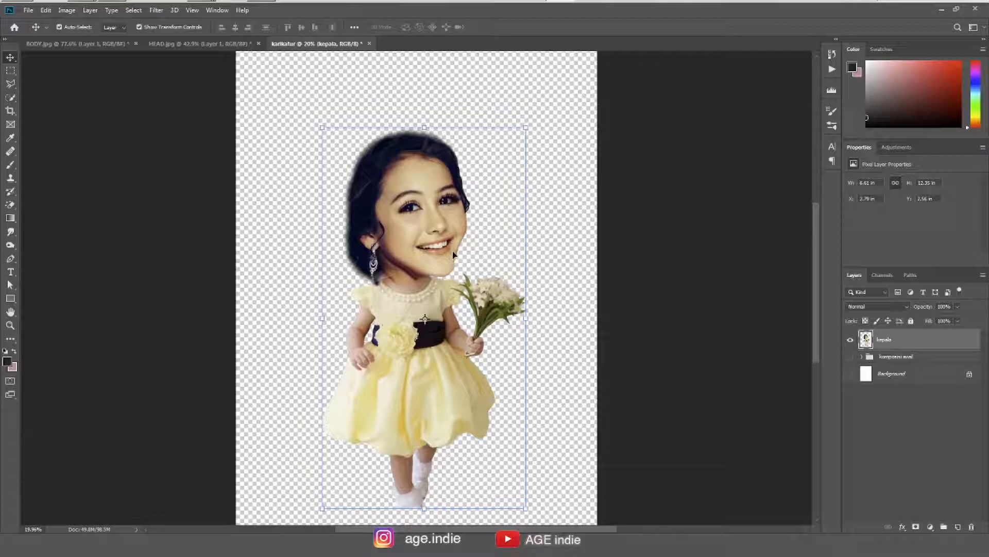
key("ctrl+u")
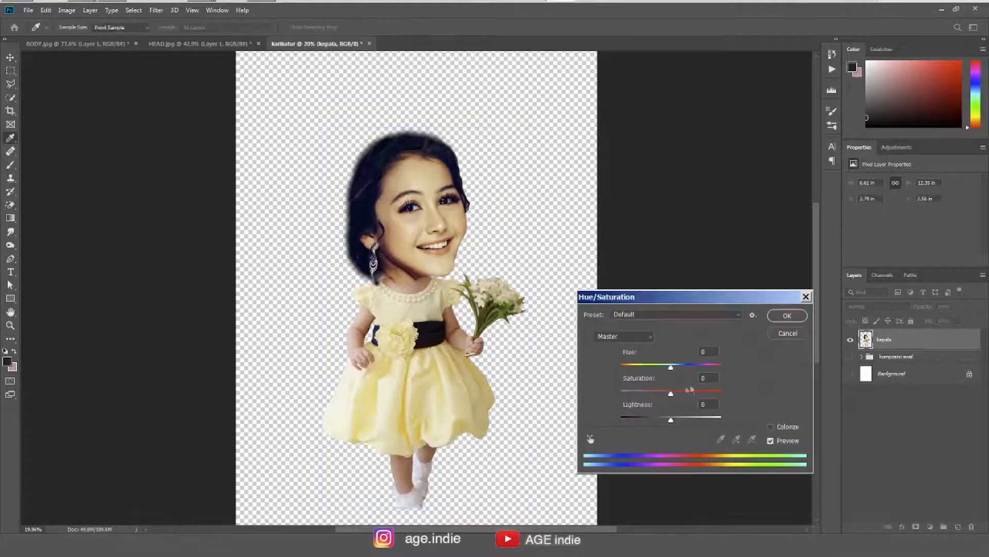
left_click_drag(670, 366, 671, 423)
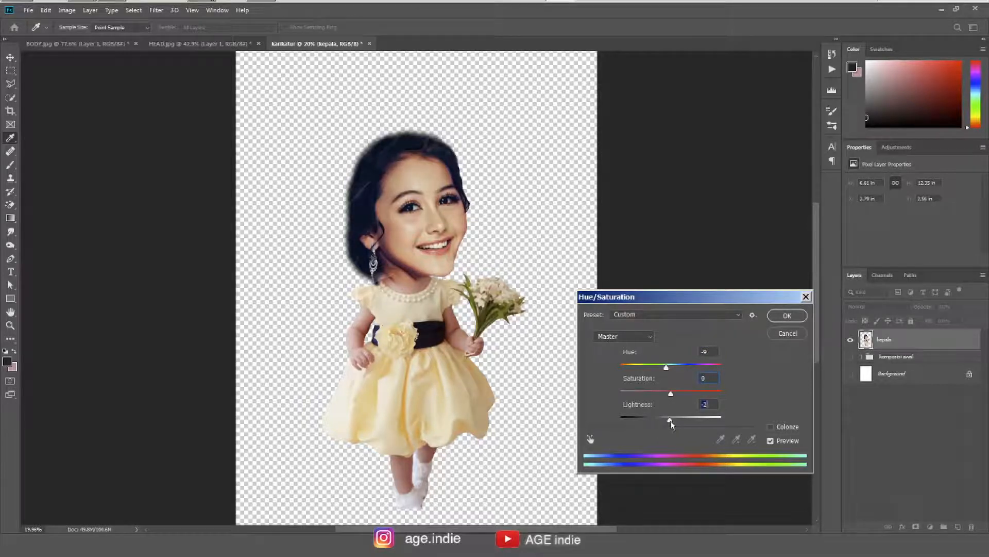
left_click_drag(668, 367, 668, 370)
left_click(787, 315)
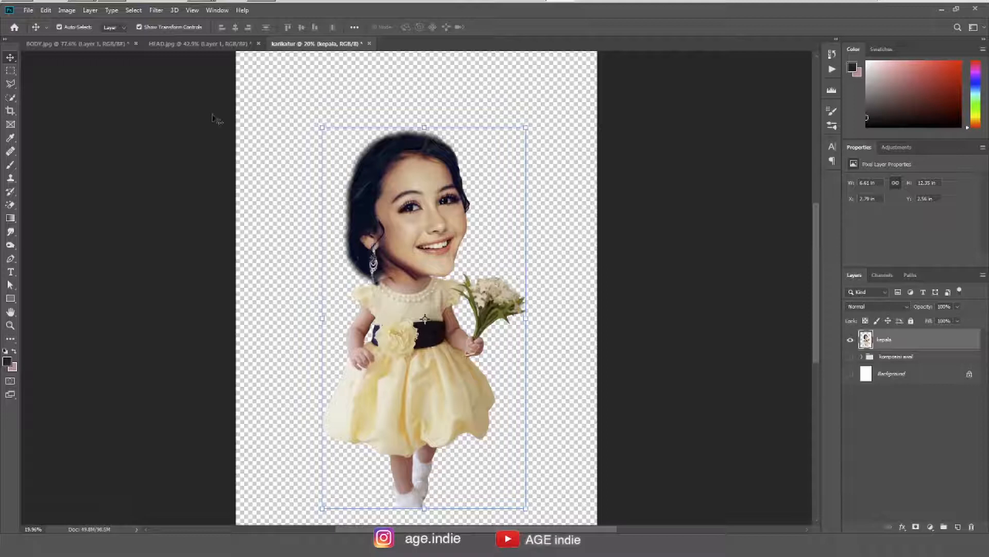
Step: Adjust the kepala layer's Levels to input values 4, 1.14 and 240
left_click(66, 10)
mouse_move(85, 37)
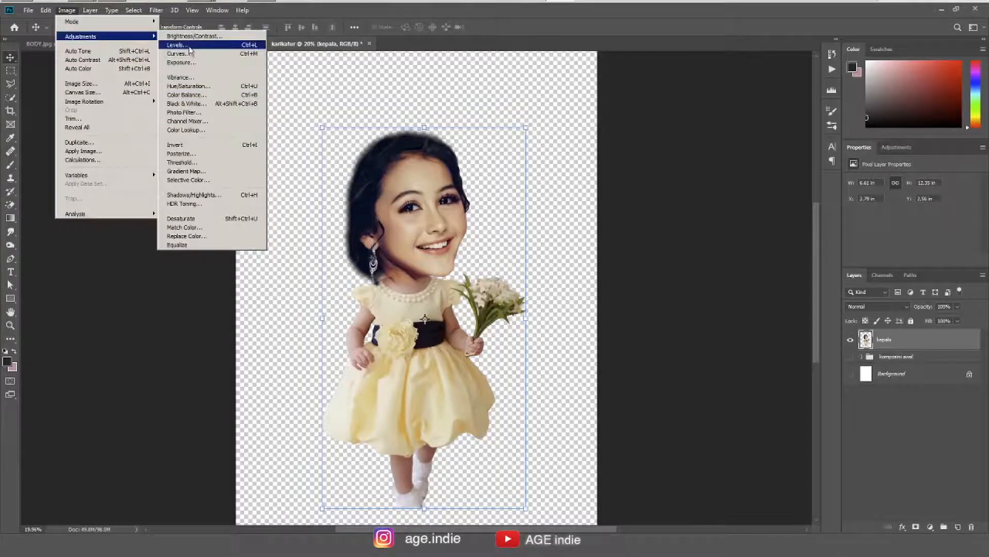
left_click(189, 45)
left_click_drag(819, 367, 810, 364)
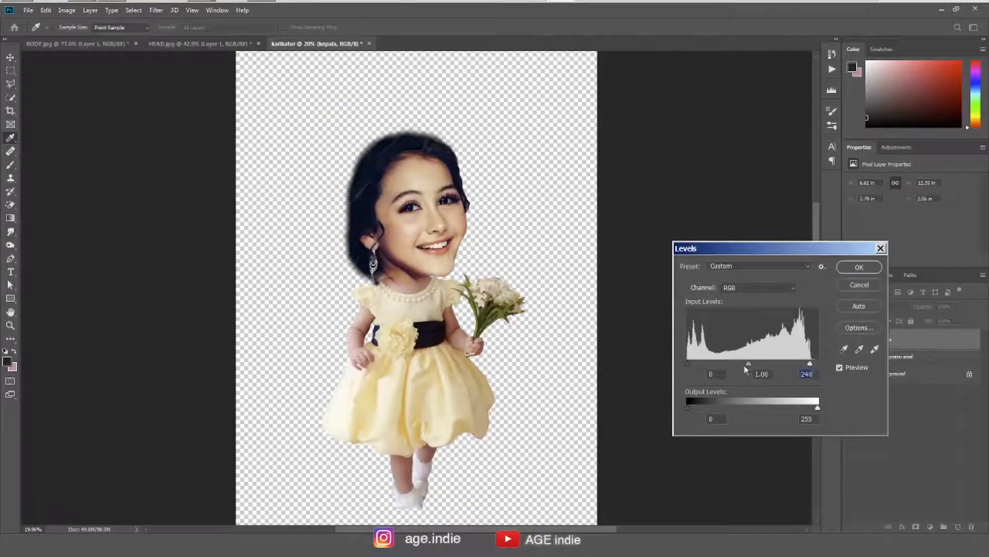
left_click_drag(748, 363, 691, 365)
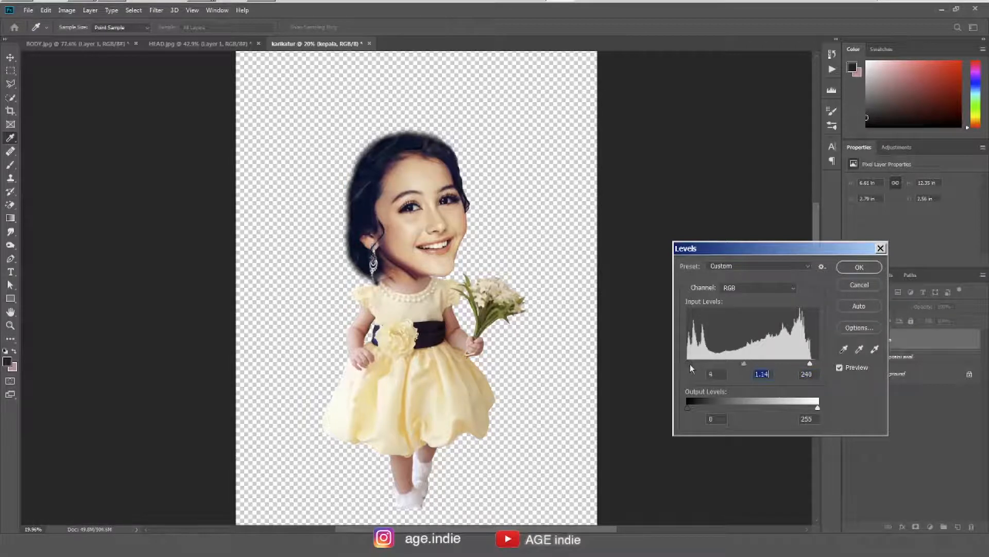
left_click(859, 267)
key("v")
Step: Sharpen the kepala layer with Unsharp Mask at an amount of 98% and an increased radius, previewing the effect on an eye
left_click(154, 12)
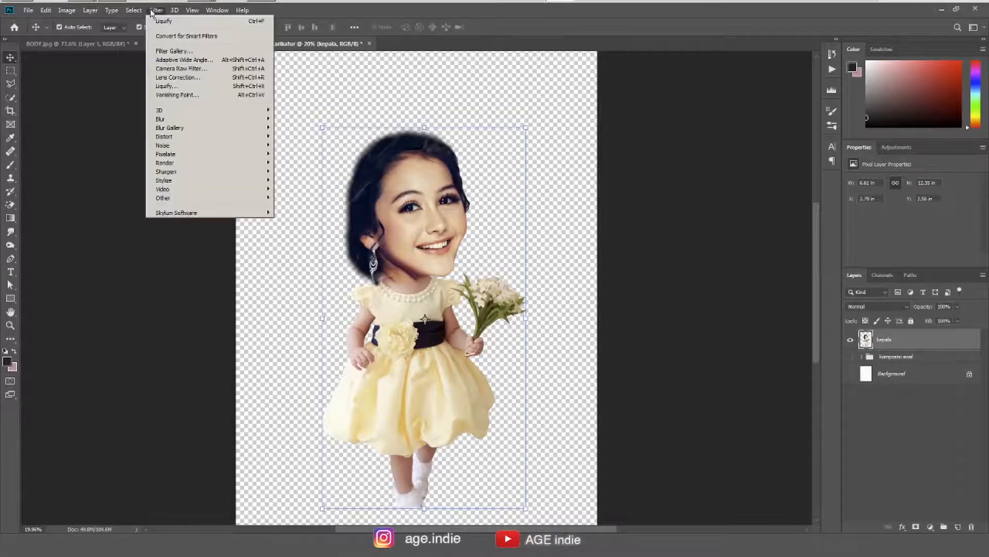
mouse_move(208, 174)
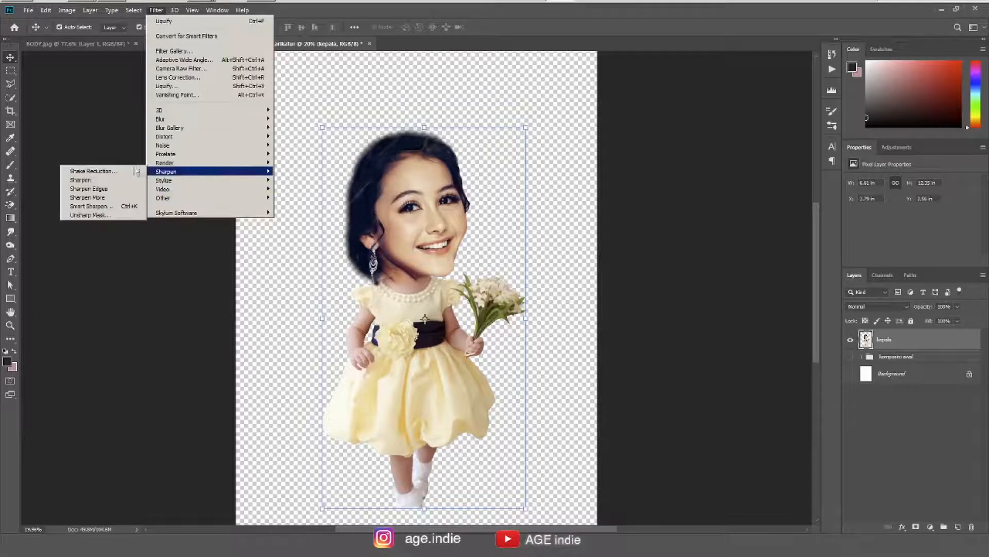
left_click(111, 215)
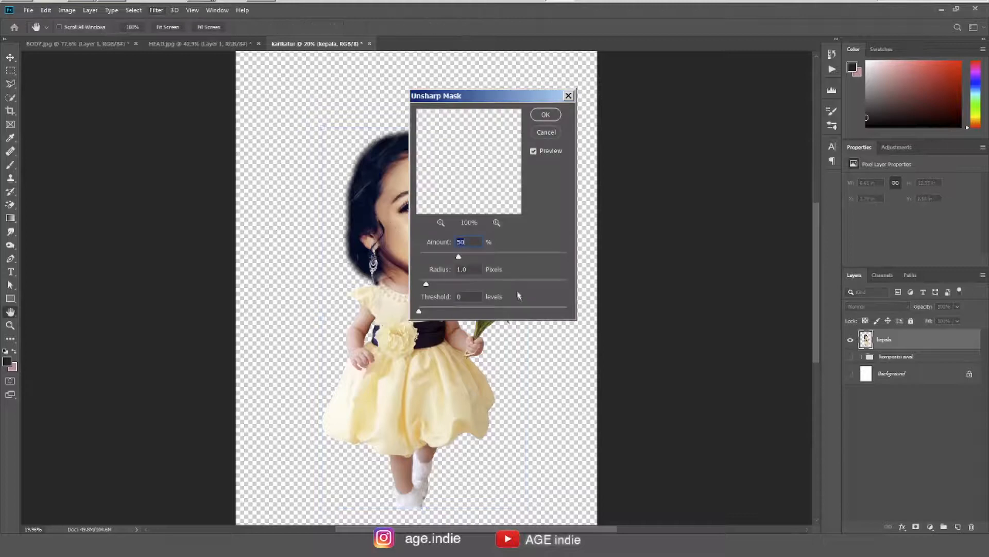
left_click_drag(496, 96, 710, 187)
left_click_drag(686, 242, 688, 281)
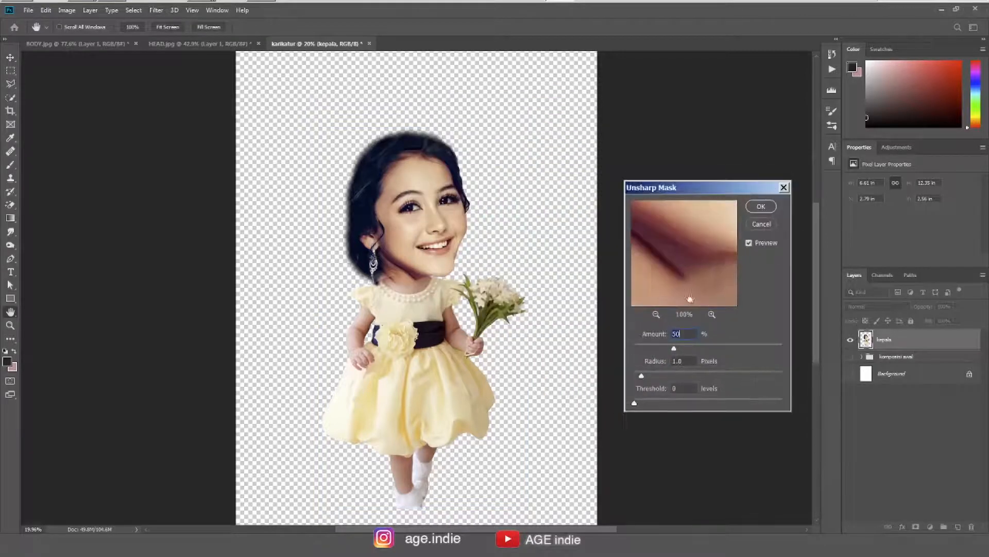
left_click_drag(713, 221, 669, 273)
left_click_drag(682, 233, 680, 294)
left_click_drag(716, 214, 697, 270)
left_click_drag(686, 220, 701, 258)
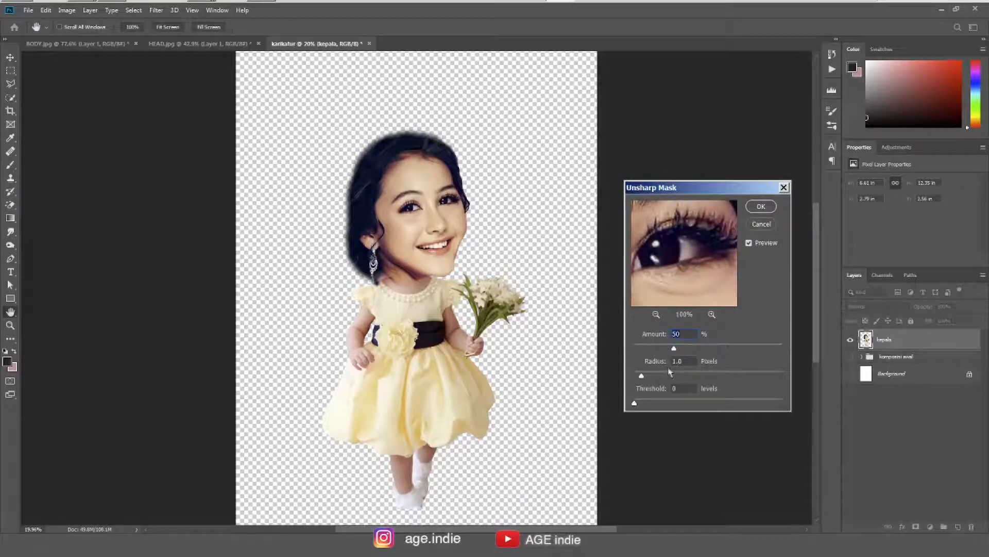
left_click_drag(705, 360, 712, 354)
double_click(678, 360)
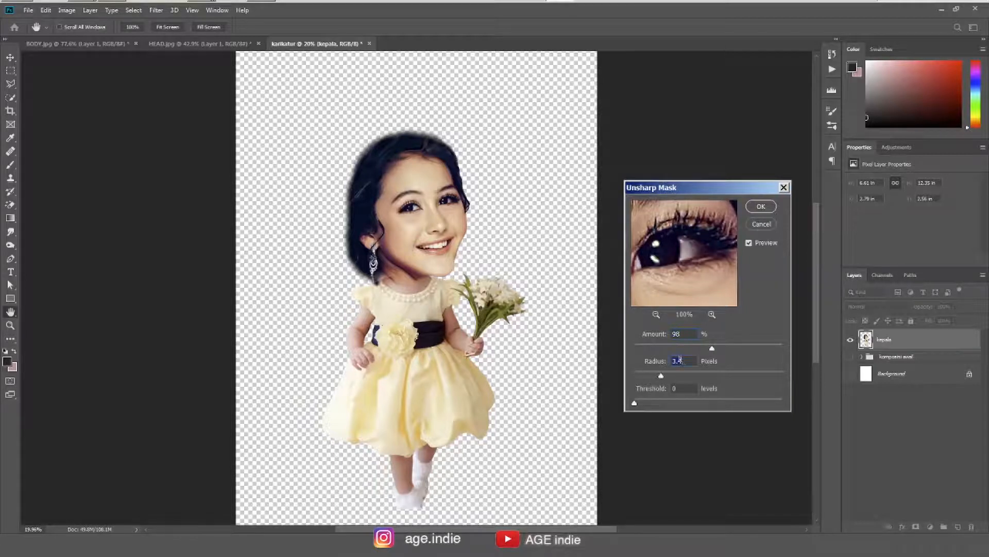
left_click_drag(669, 379, 675, 378)
left_click(758, 205)
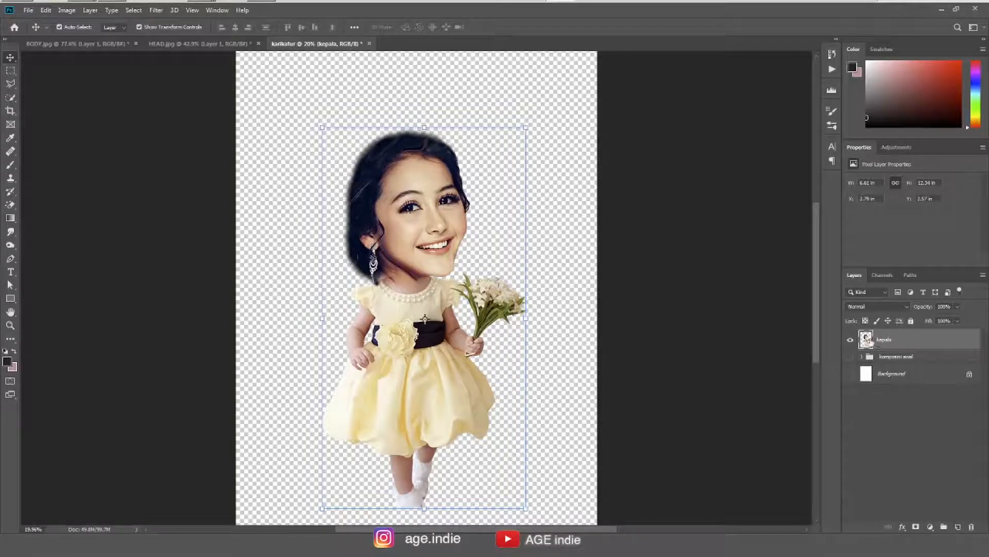
Step: Duplicate the kepala layer within the karikatur document as "high pass"
left_click(91, 10)
left_click(111, 47)
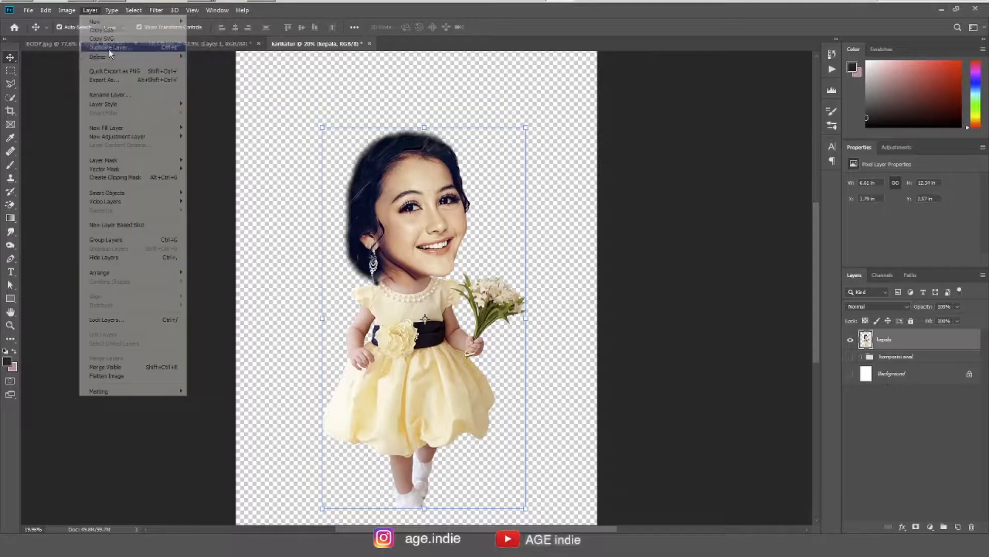
type("high")
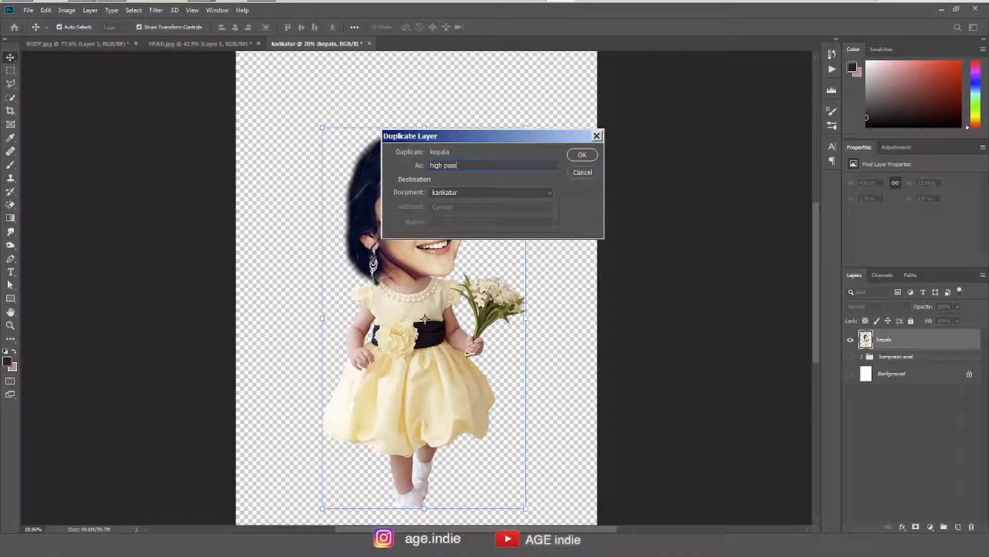
type(" pass")
key("Return")
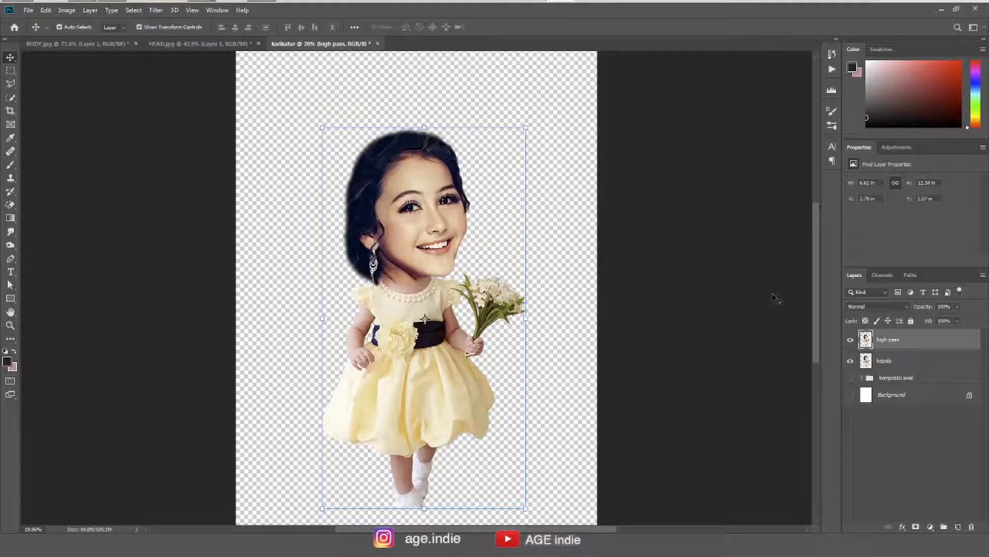
Step: Apply the High Pass filter to the high pass layer with a radius of 2.0 pixels
left_click(156, 10)
mouse_move(181, 201)
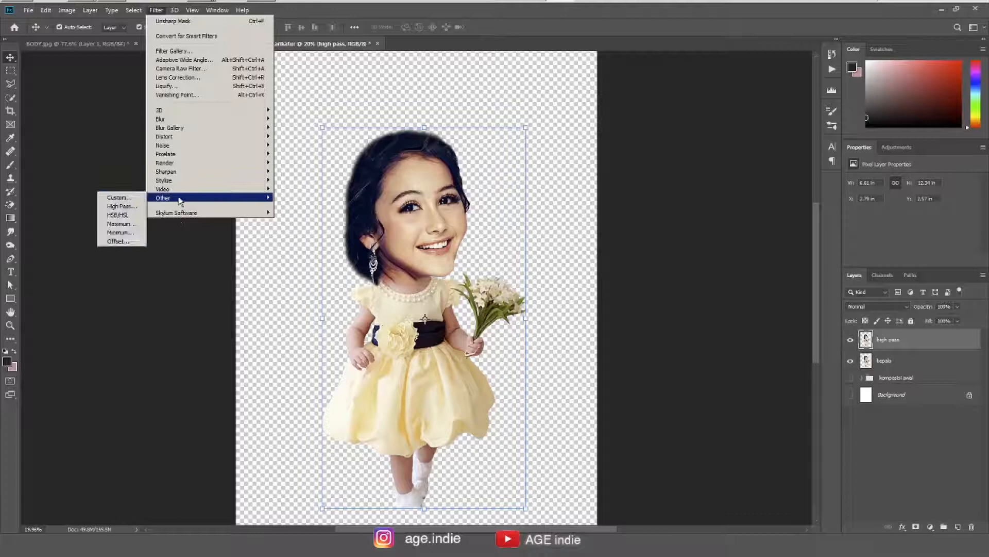
left_click(122, 206)
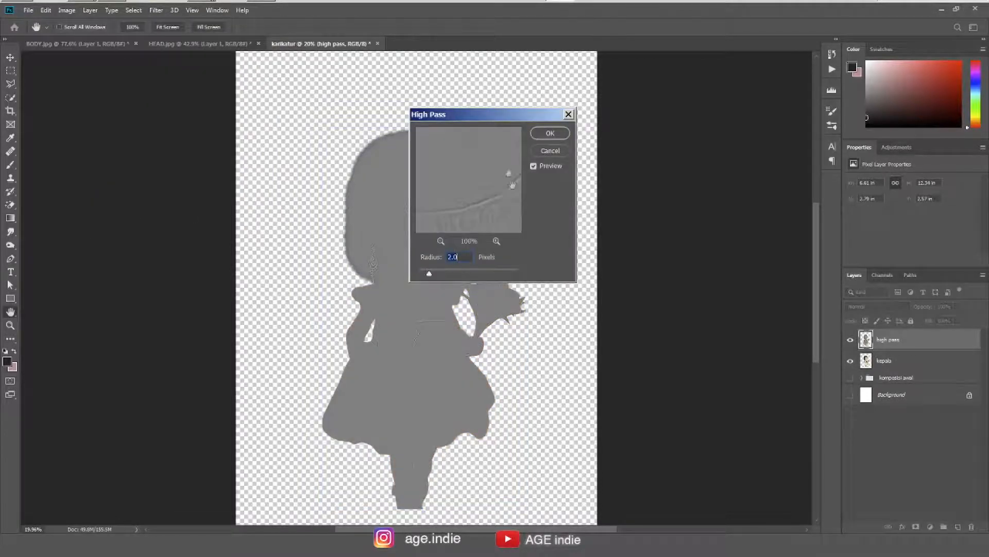
left_click_drag(496, 115, 662, 132)
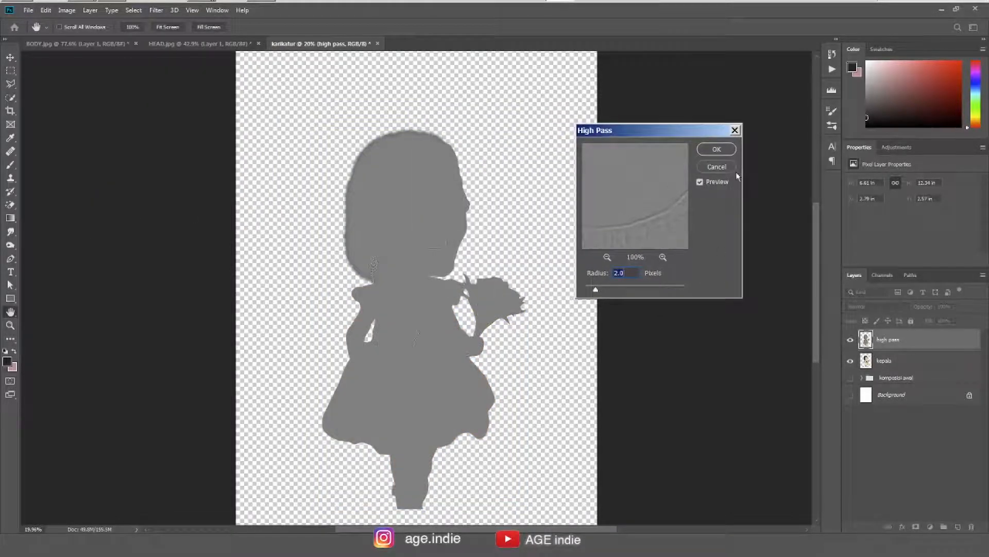
left_click(717, 150)
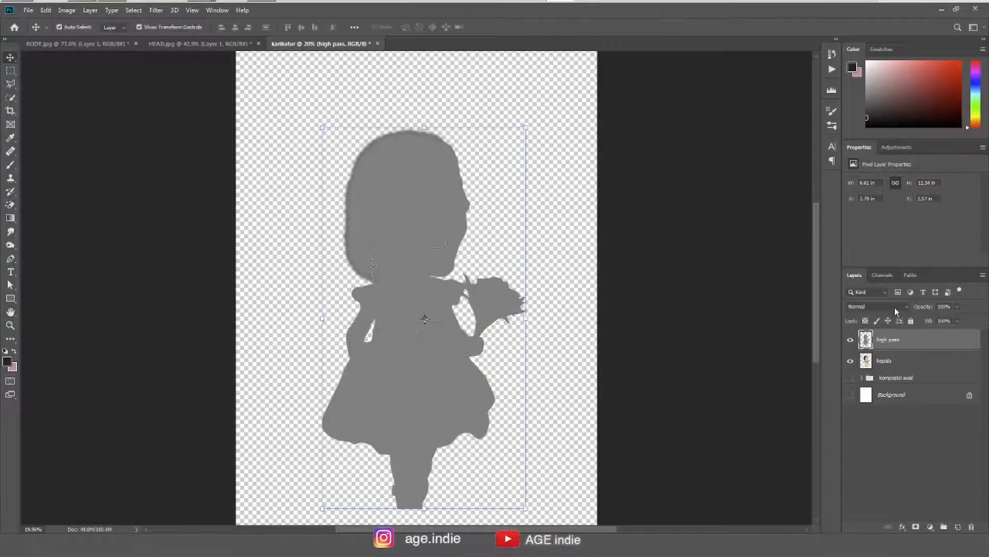
Step: Set the high pass layer's blend mode to Overlay and check the sharpened face up close
left_click(896, 307)
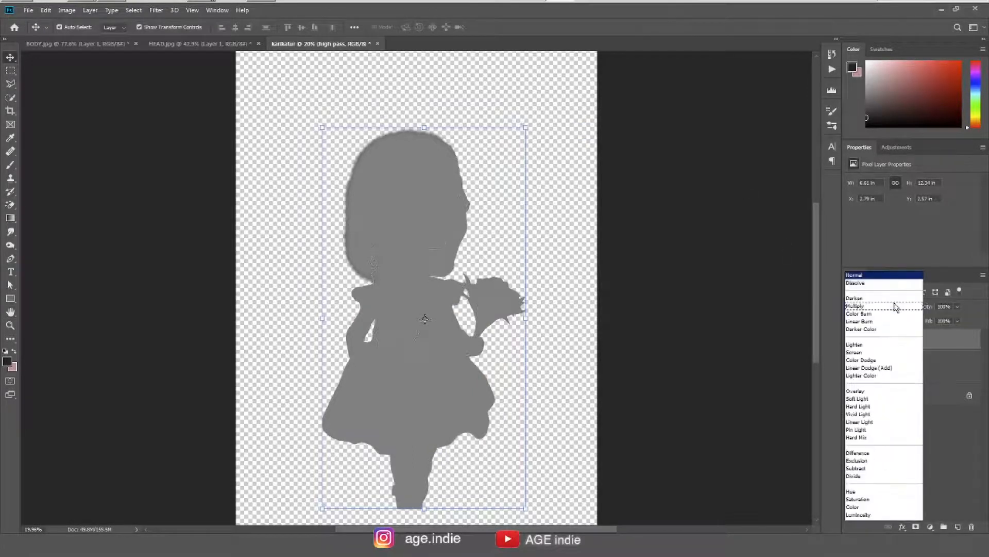
left_click(866, 392)
left_click_drag(402, 178, 435, 226)
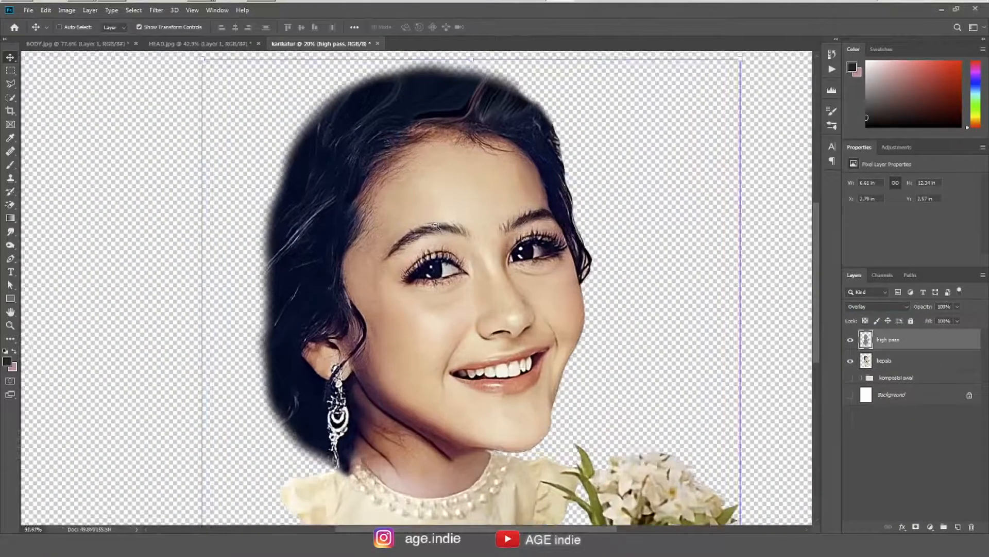
Step: Compare the face and eyes up close with the high pass layer hidden and shown
left_click(851, 341)
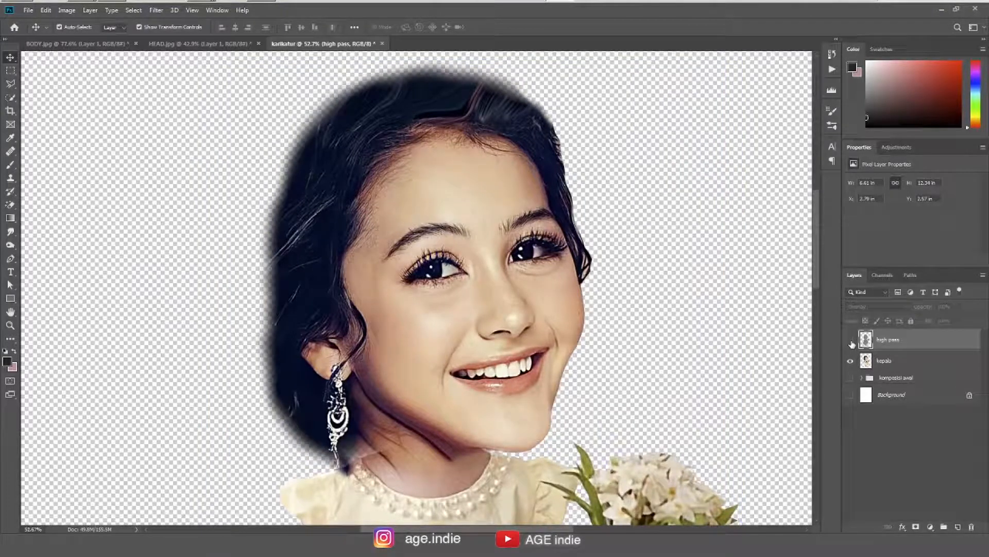
left_click(850, 340)
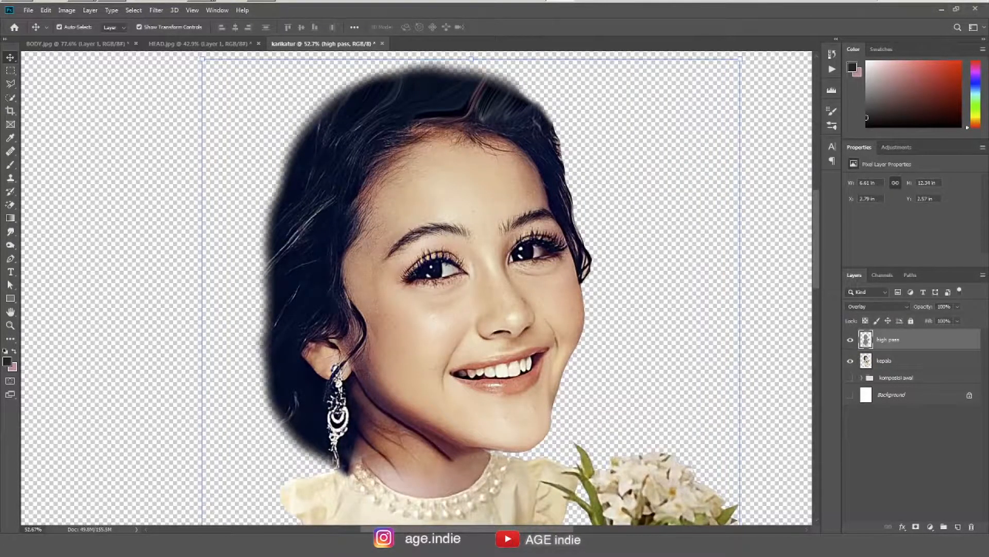
left_click_drag(433, 259, 462, 279)
left_click(851, 341)
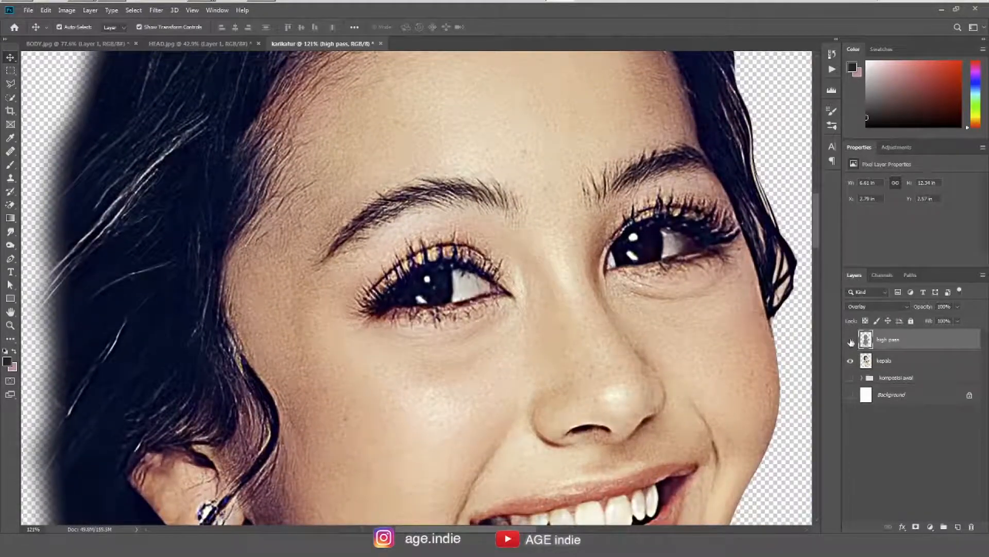
left_click(851, 341)
left_click(851, 341)
left_click_drag(667, 394, 540, 271)
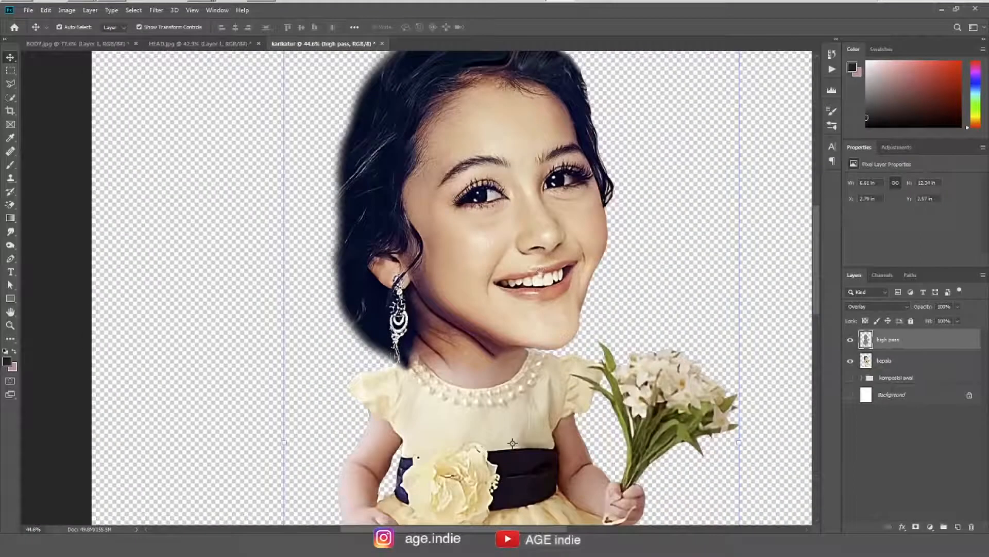
Step: Merge the high pass and kepala layers into a single layer
key("ctrl+0")
left_click(914, 362, "shift")
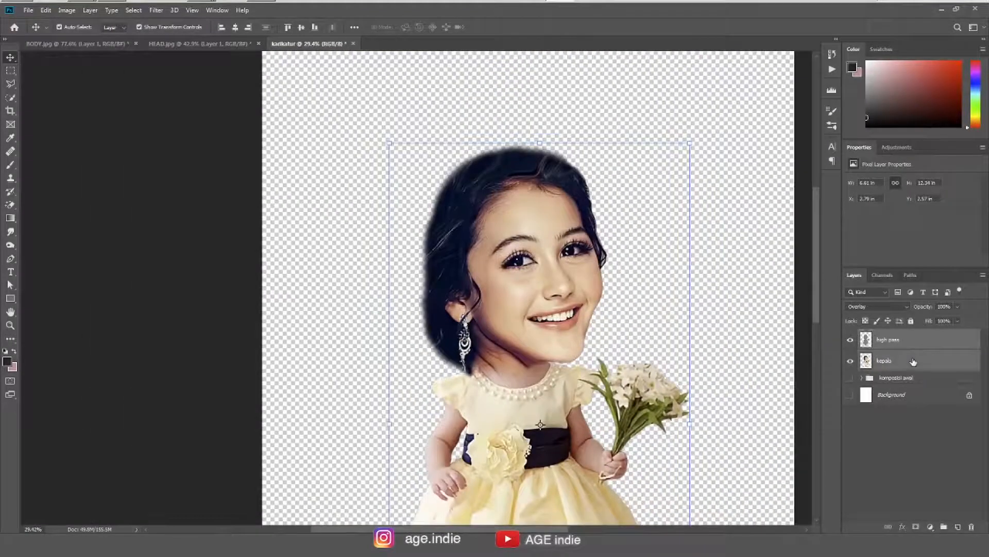
right_click(914, 359)
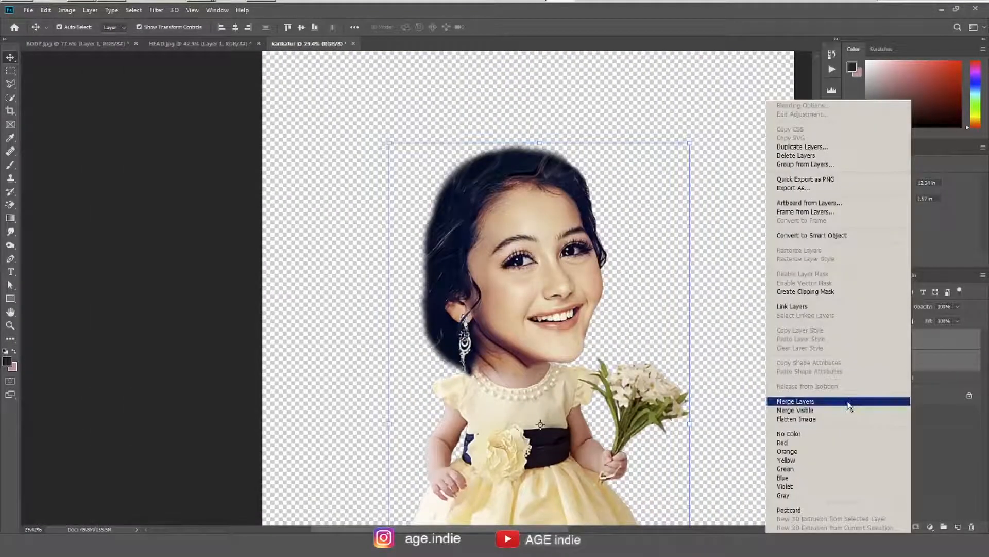
left_click(847, 402)
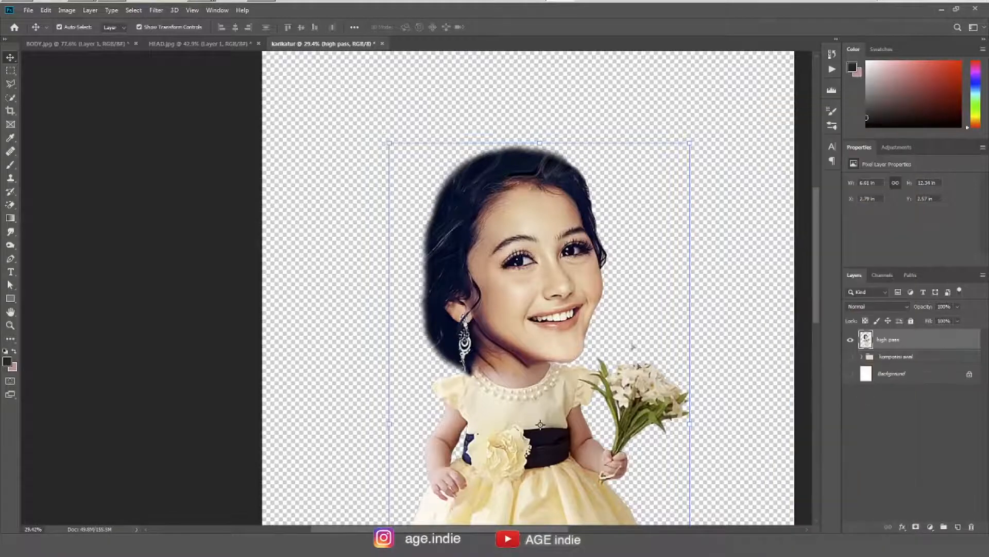
Step: Apply a Shadows/Highlights adjustment to the merged figure with shadows at 30% and highlights at 7%
scroll(579, 445, "down", 2)
left_click_drag(579, 445, 501, 346)
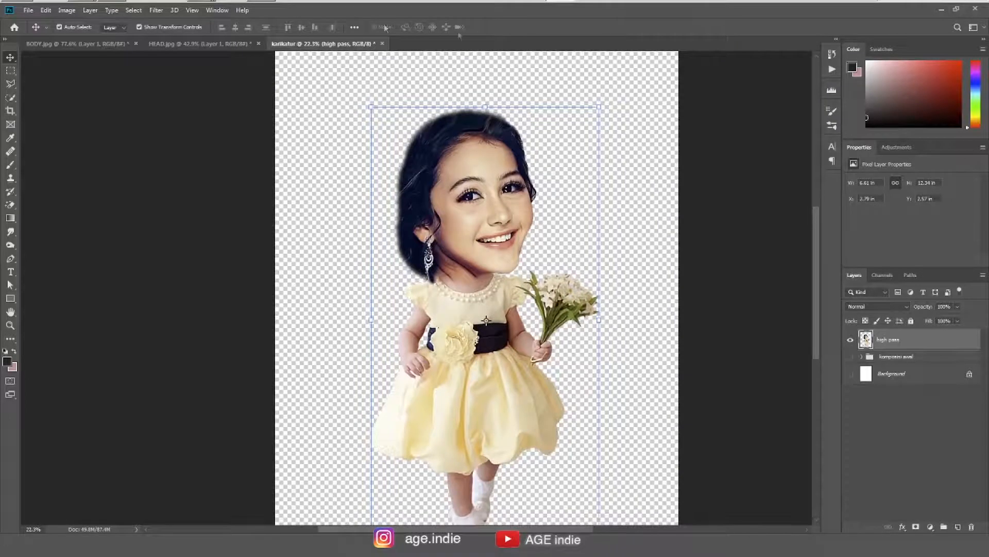
left_click(67, 10)
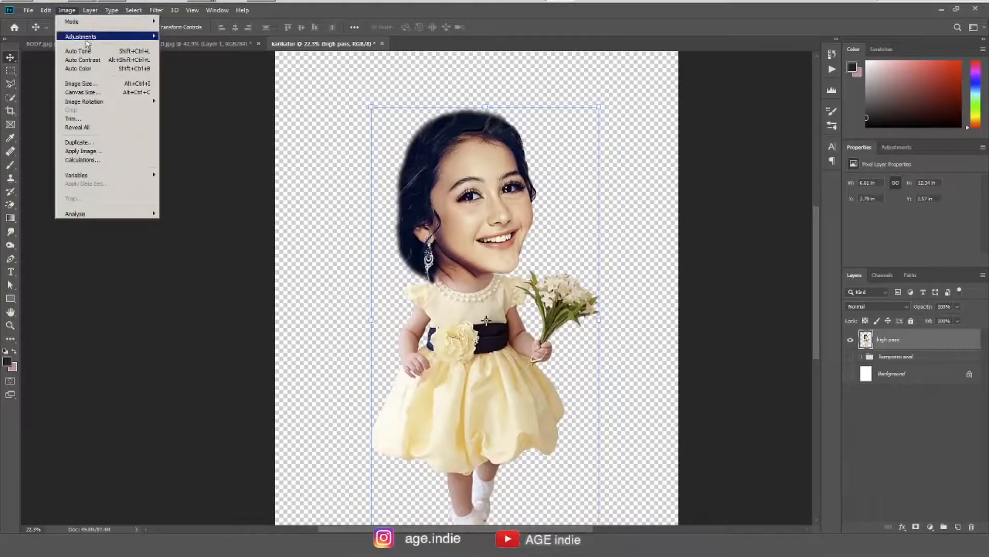
mouse_move(103, 36)
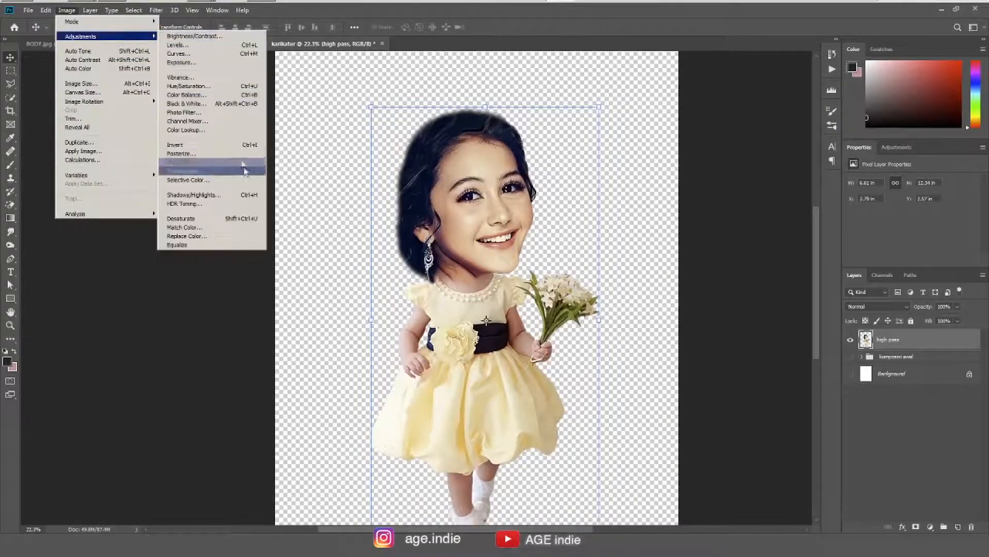
left_click(249, 195)
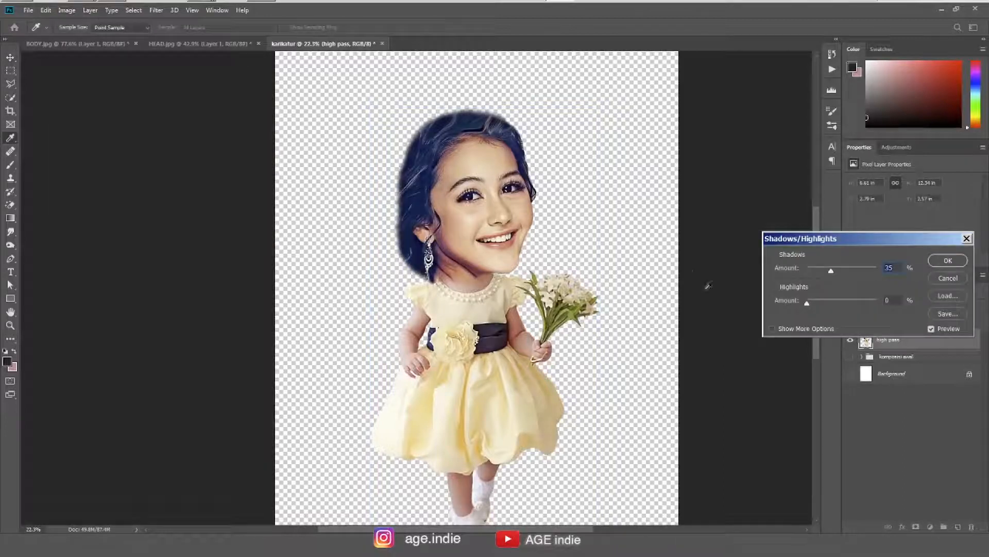
left_click_drag(867, 240, 692, 178)
left_click_drag(657, 209, 636, 242)
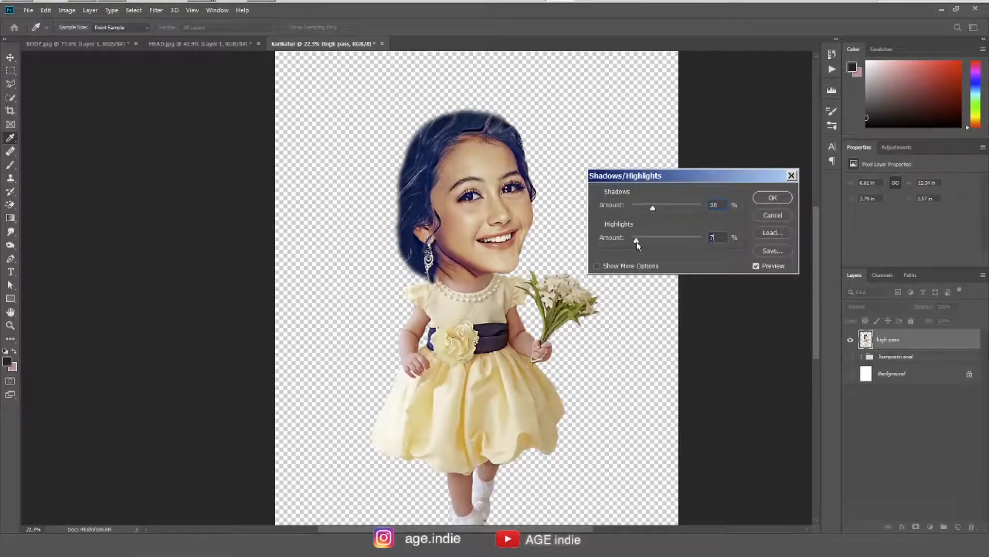
left_click(772, 198)
key("v")
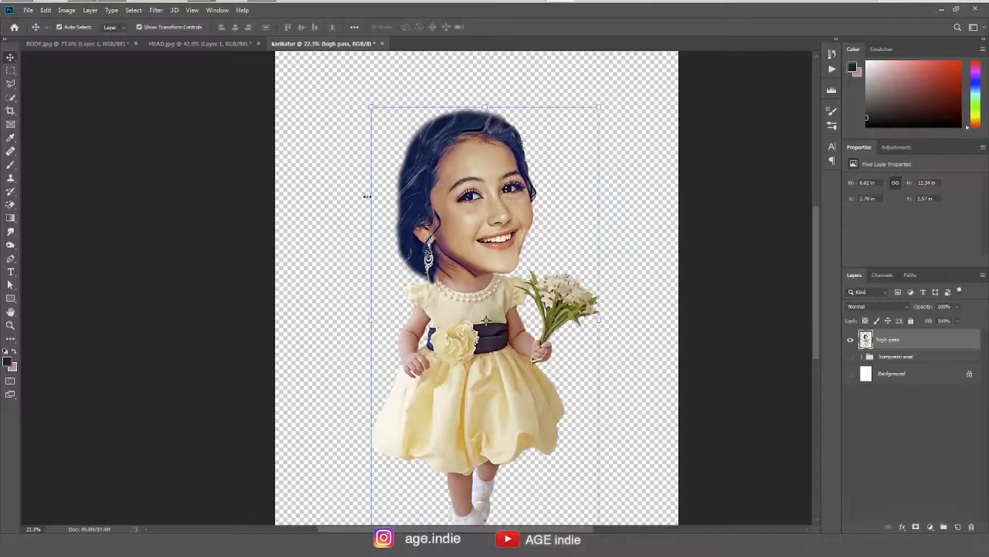
Step: Apply a Curves adjustment to the figure, anchoring the highlights and shadows and lowering the midtones to input 125, output 114
left_click(66, 10)
mouse_move(85, 37)
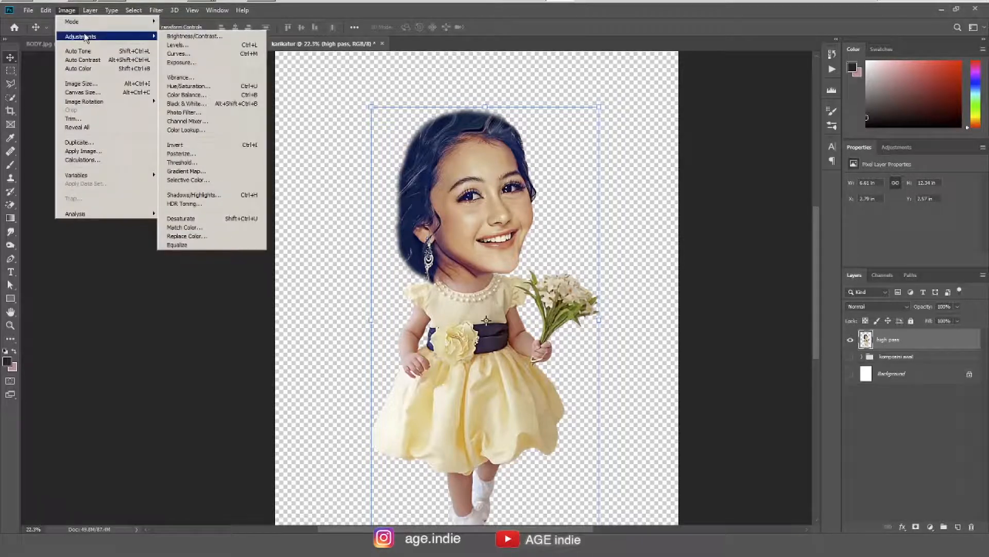
left_click(202, 53)
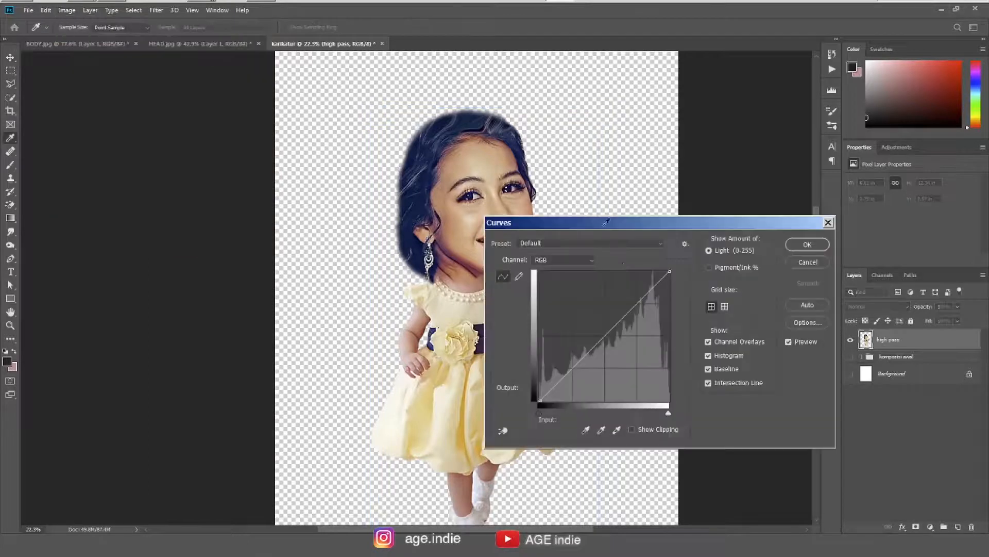
left_click_drag(616, 231, 749, 214)
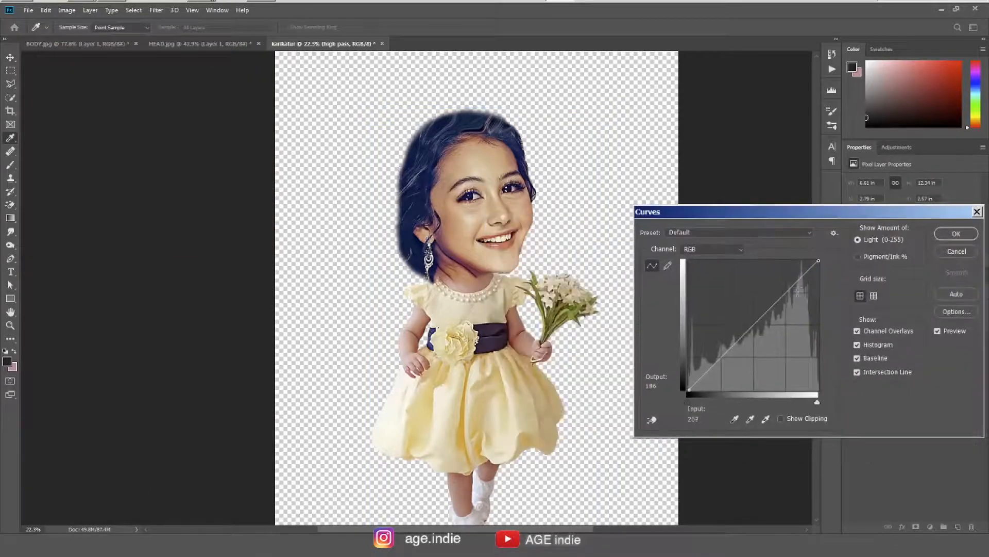
left_click_drag(794, 287, 794, 285)
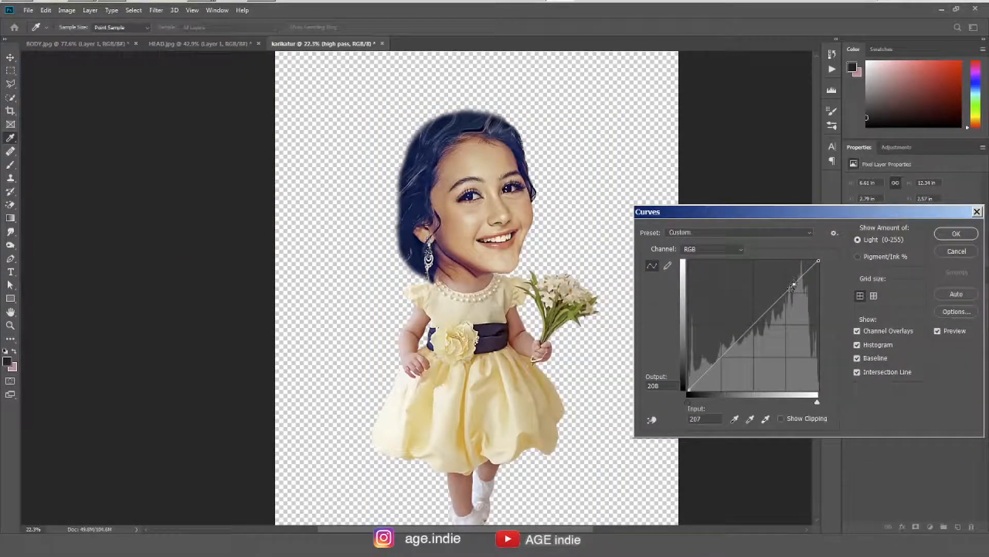
left_click(715, 366)
left_click_drag(749, 328, 752, 332)
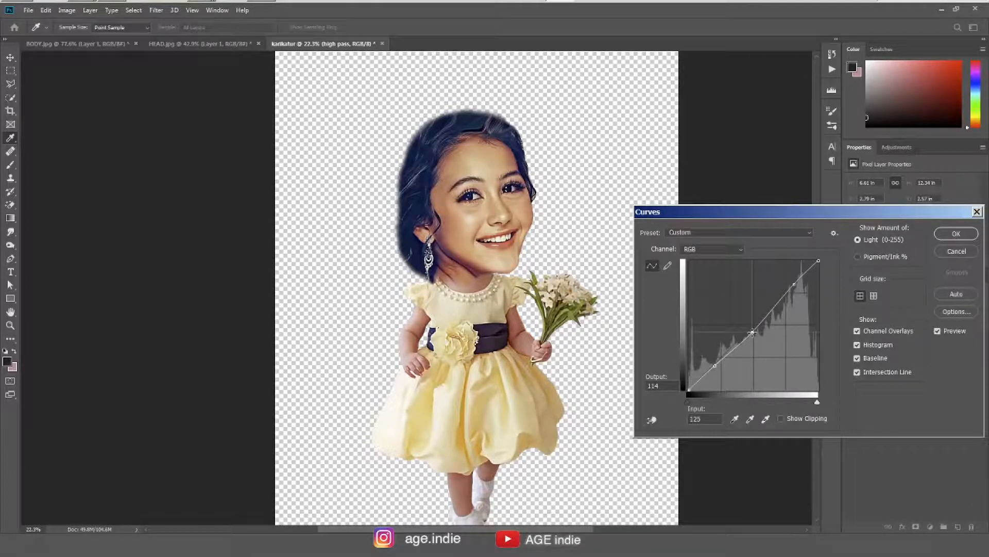
left_click(956, 234)
Step: Open the Oil Paint filter for the figure and frame the eyes and nose in its preview at 33%
scroll(478, 280, "up", 1)
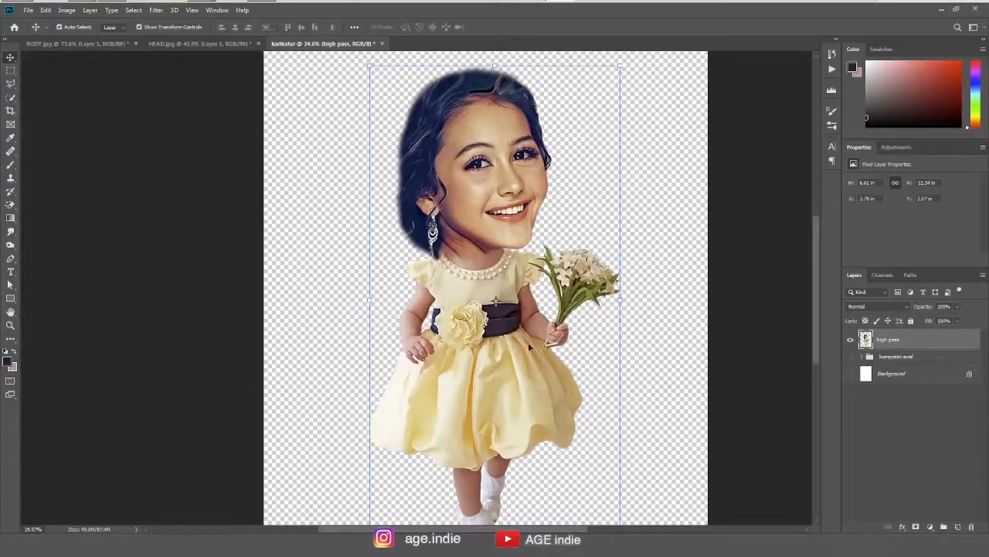
scroll(531, 329, "down", 1)
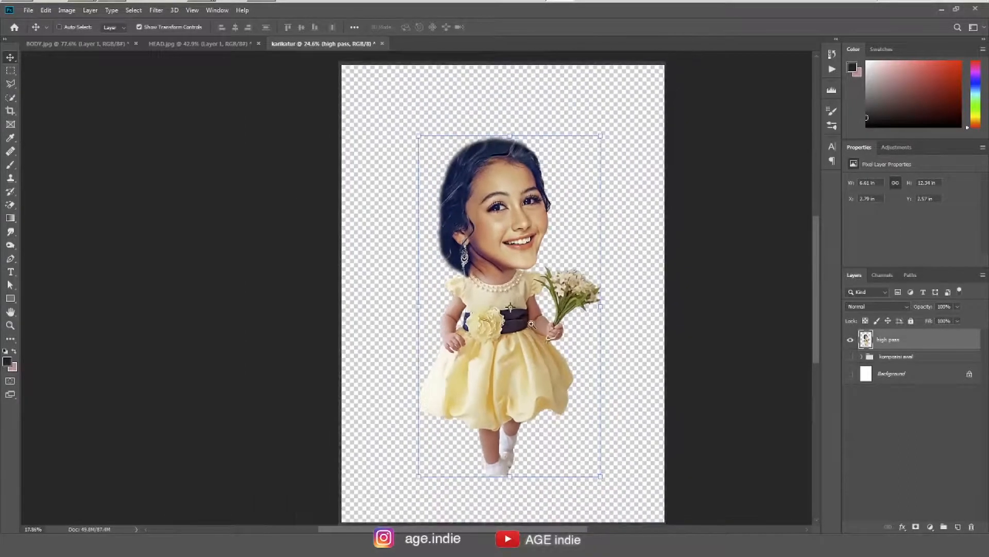
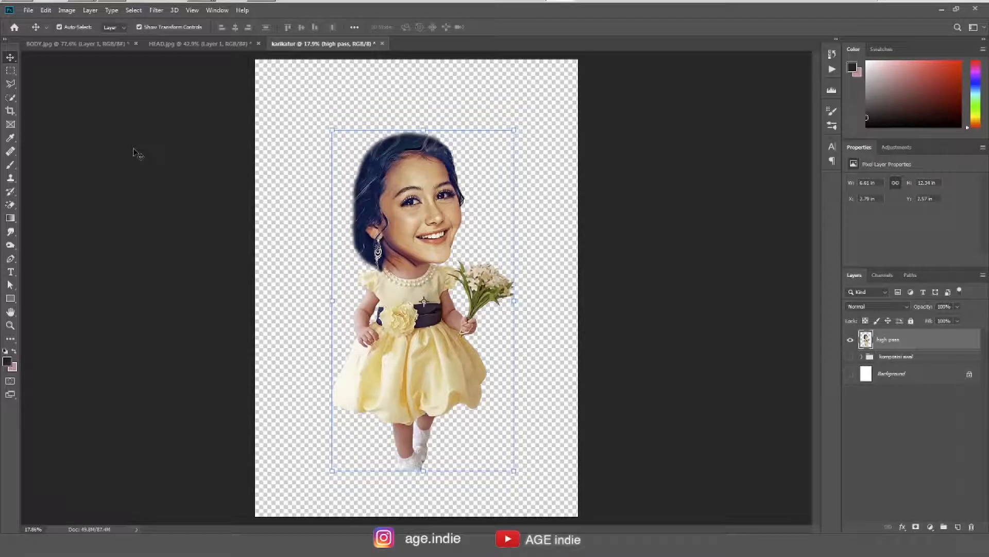
left_click(157, 10)
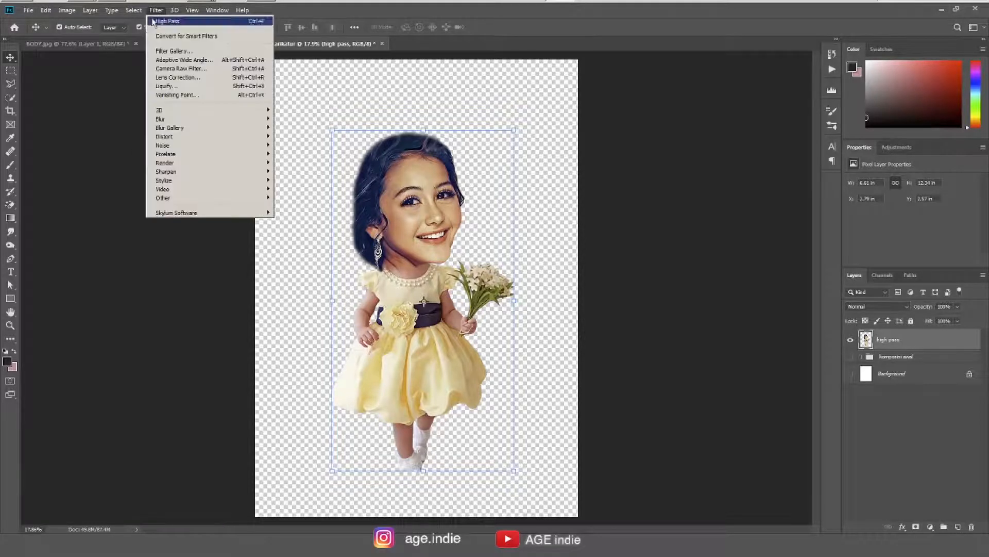
mouse_move(172, 182)
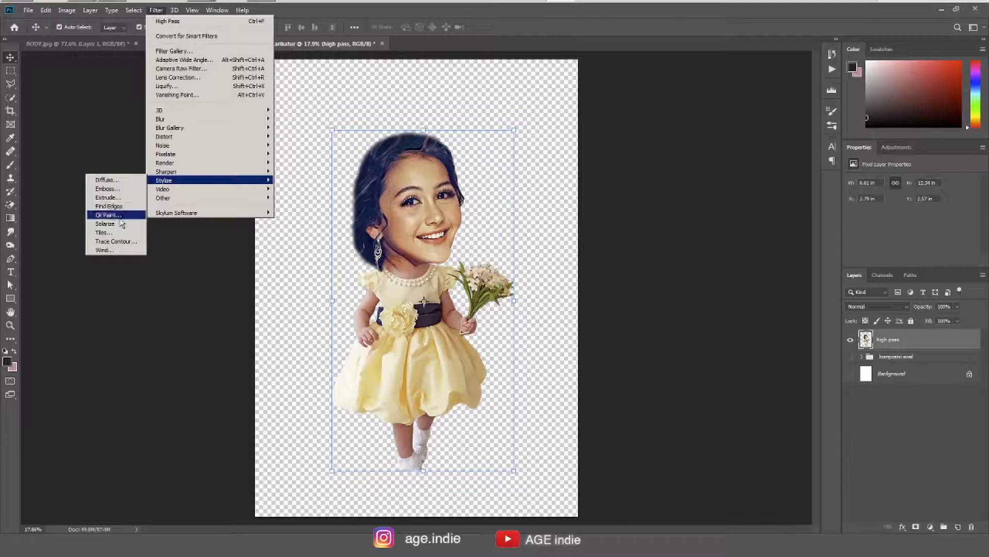
left_click(120, 215)
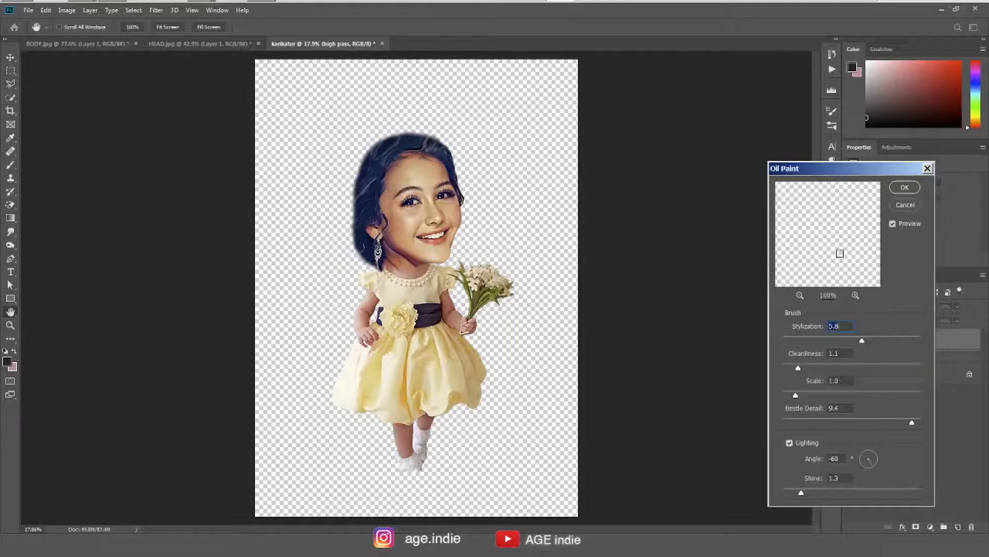
mouse_move(840, 253)
left_mouse_down()
mouse_move(853, 233)
mouse_move(848, 204)
mouse_move(843, 258)
left_mouse_up()
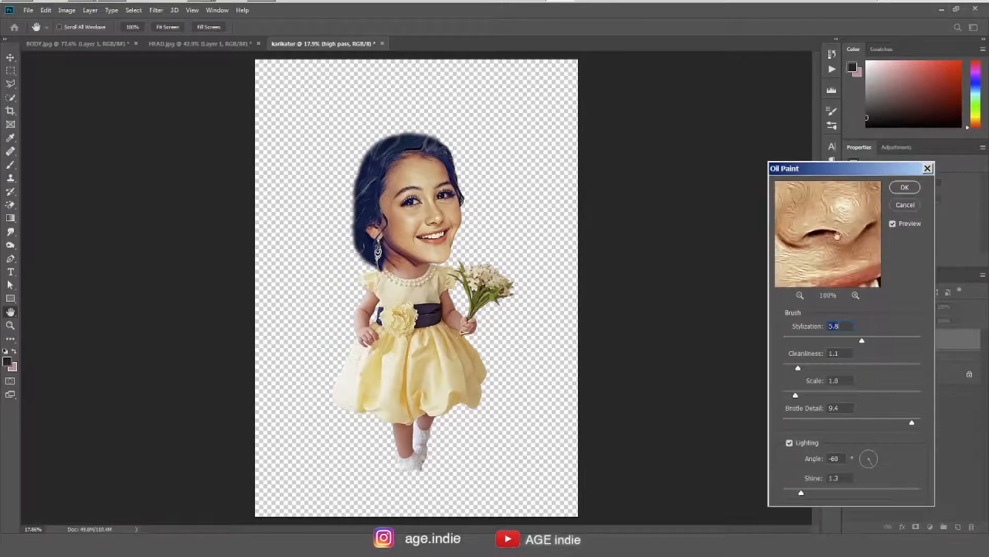
mouse_move(842, 206)
left_mouse_down()
mouse_move(842, 242)
mouse_move(841, 214)
mouse_move(847, 235)
mouse_move(831, 238)
mouse_move(837, 220)
left_mouse_up()
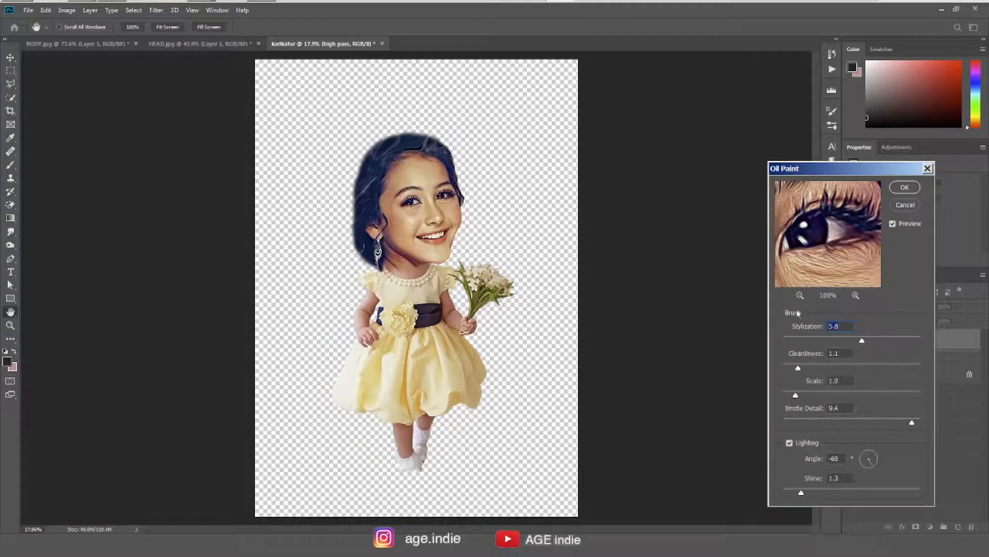
left_click(799, 294)
left_click(800, 295)
left_click(800, 295)
Step: Set the Oil Paint cleanliness to 3.1 and scale to 1.8, check the strokes on the cheek, and apply the filter
key("Tab")
type("2.4")
key("Tab")
left_click_drag(827, 370, 807, 401)
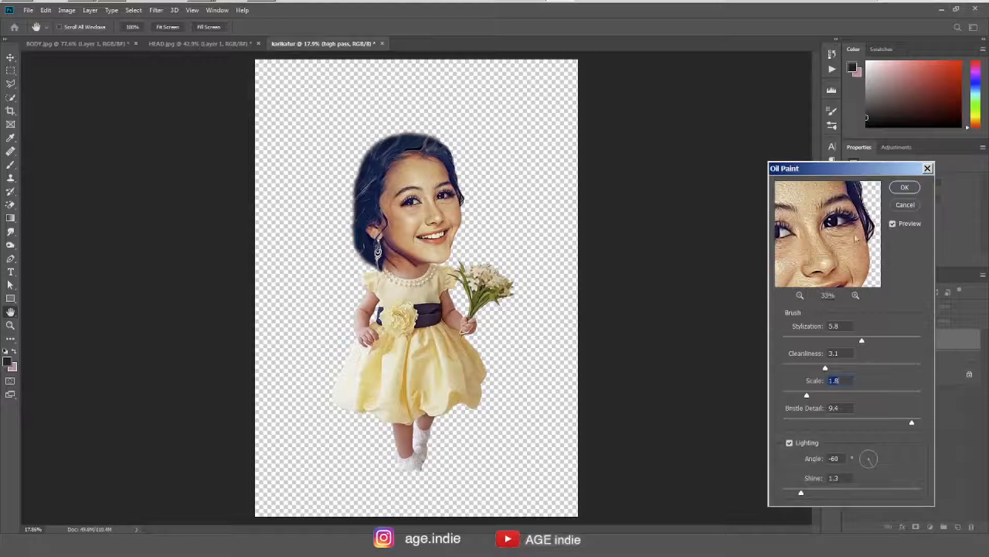
left_click(856, 296)
left_click(856, 296)
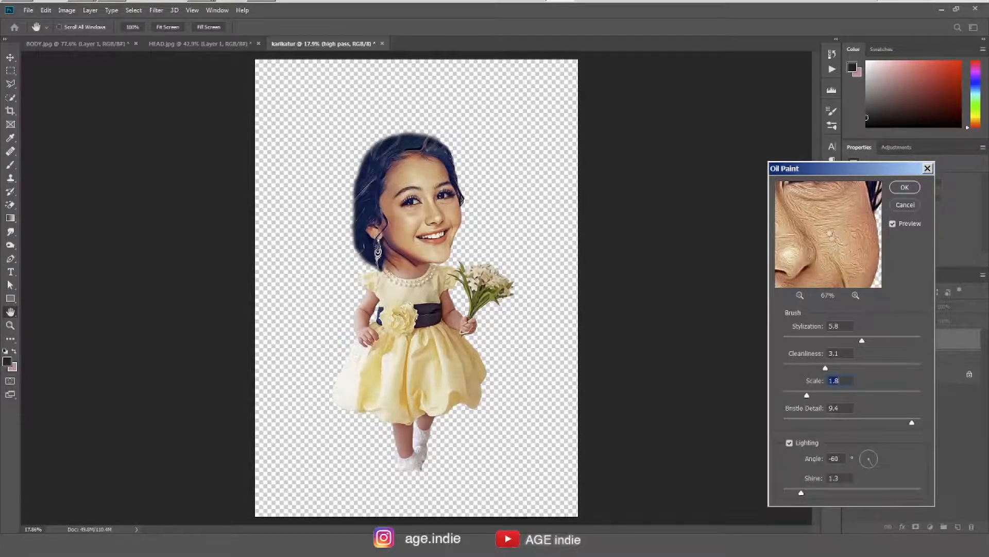
mouse_move(831, 236)
left_mouse_down()
mouse_move(843, 242)
mouse_move(837, 255)
left_mouse_up()
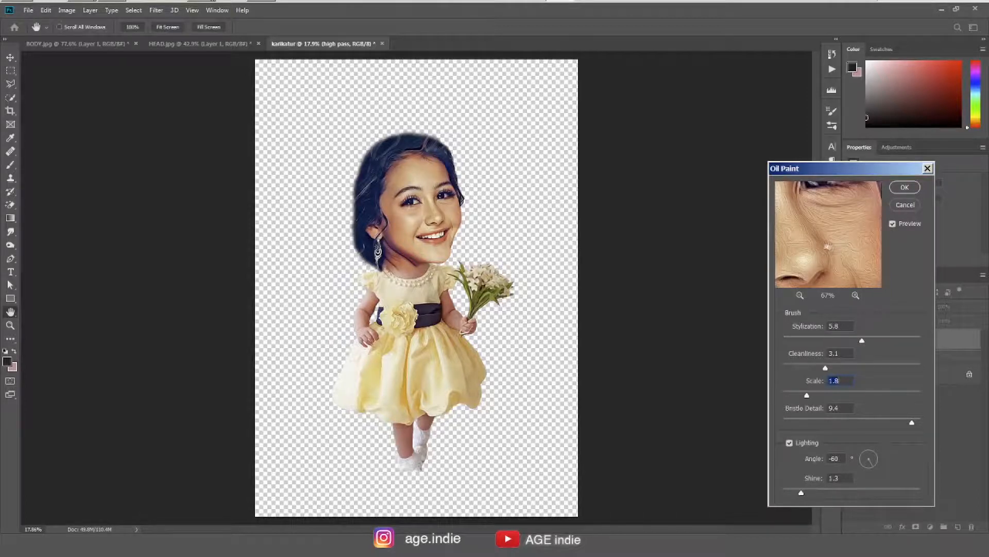
left_click(905, 188)
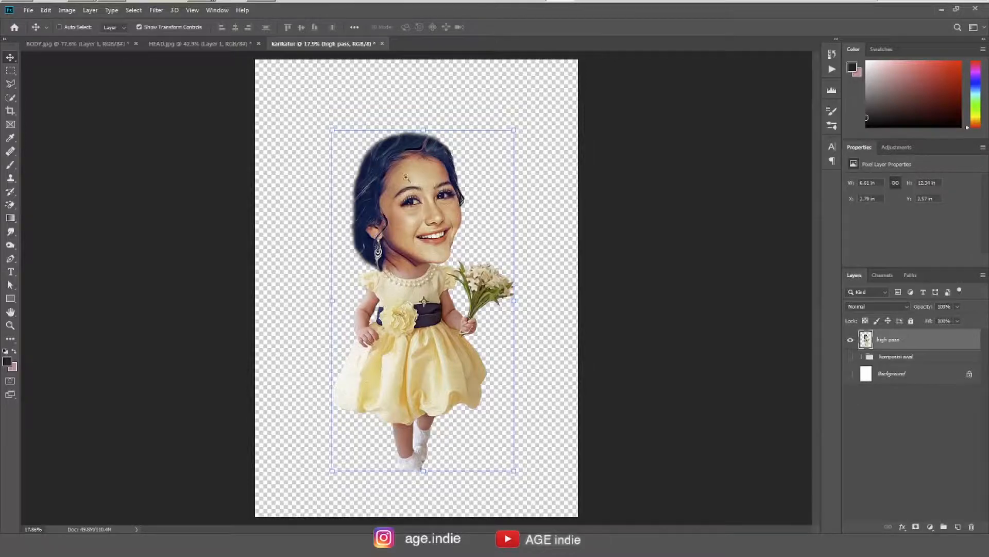
Step: Examine the oil paint texture on the face, hair, dress and flowers up close
scroll(406, 178, "up", 4)
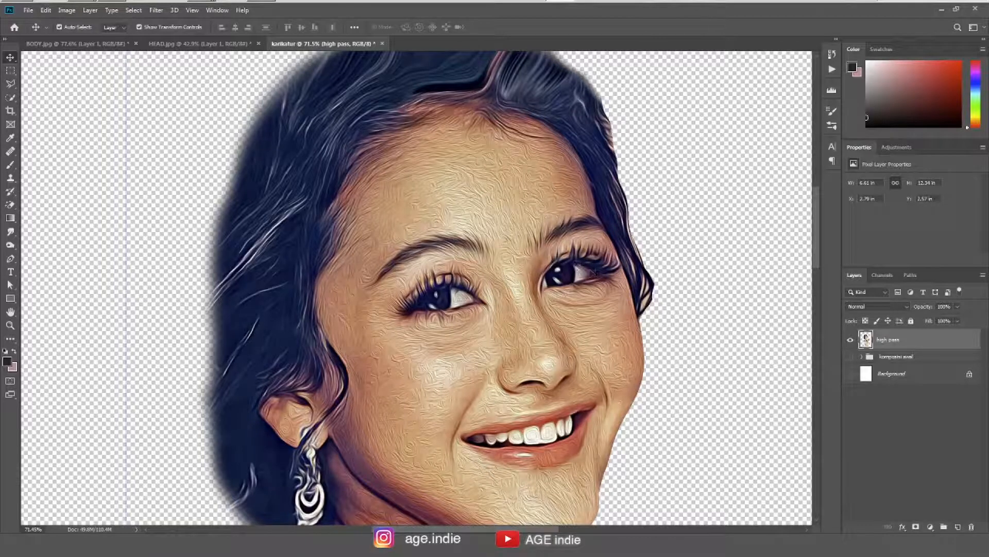
left_click_drag(529, 383, 513, 338)
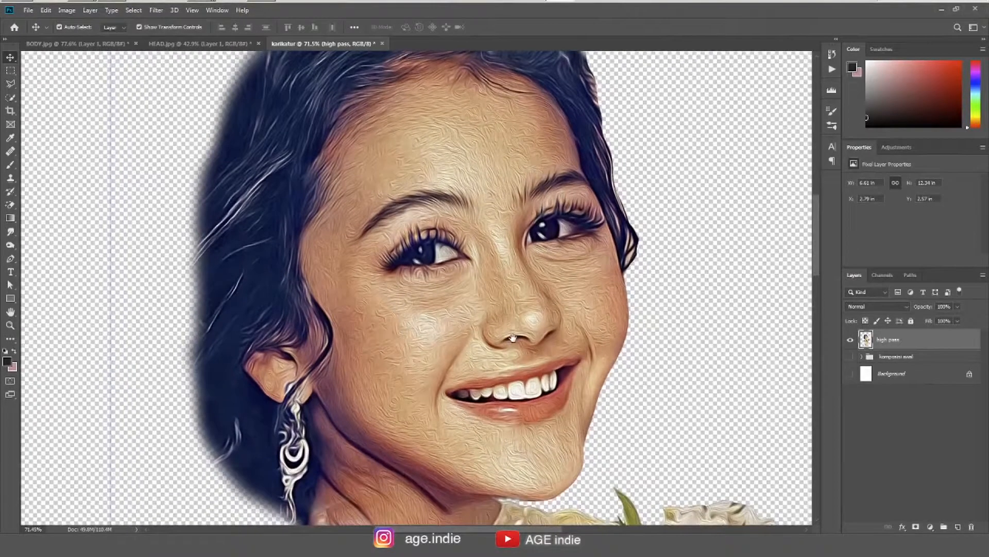
left_click_drag(496, 389, 450, 349)
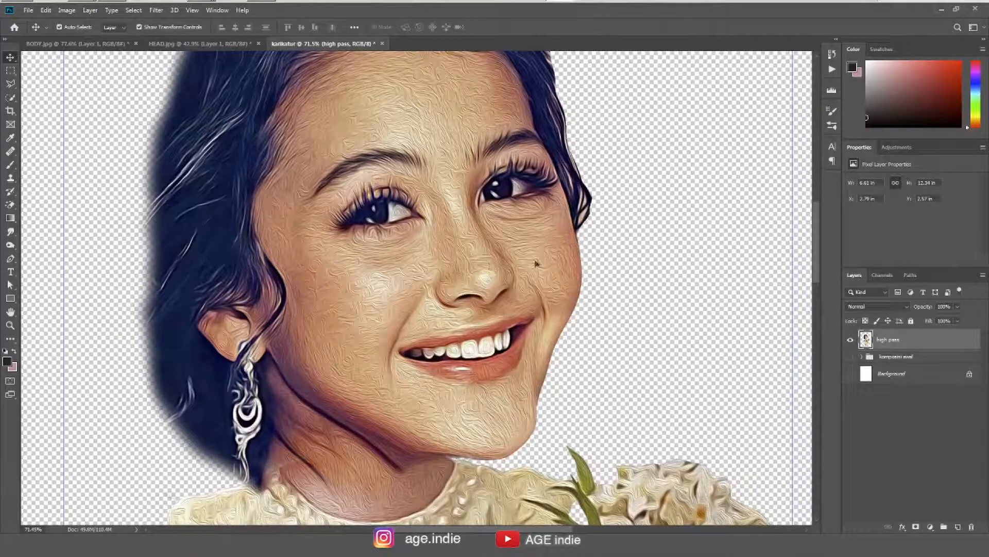
left_click_drag(451, 420, 441, 318)
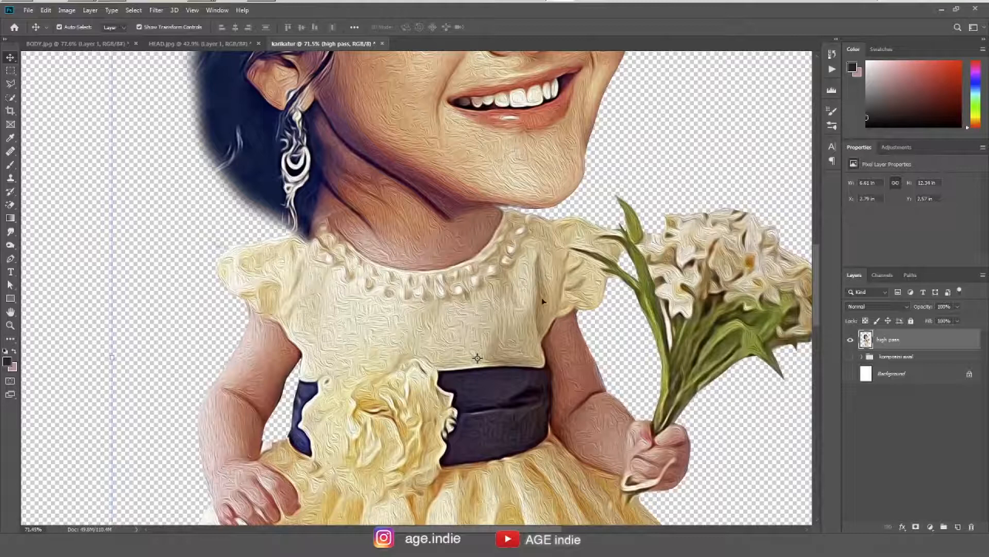
left_click_drag(510, 120, 523, 316)
left_click_drag(542, 225, 513, 356)
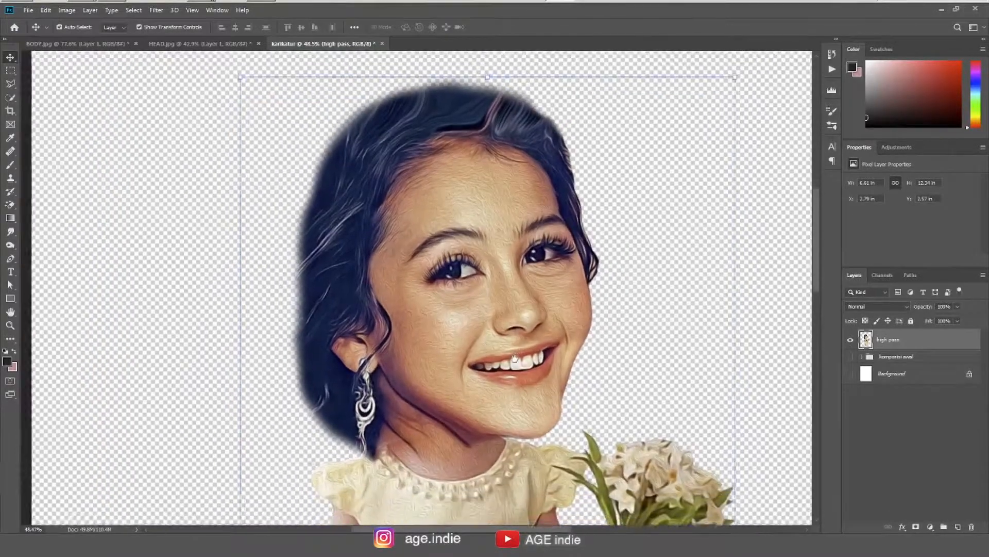
Step: Inspect the oil-painted face, dress bodice and bouquet at several magnifications
left_click_drag(521, 393, 519, 365)
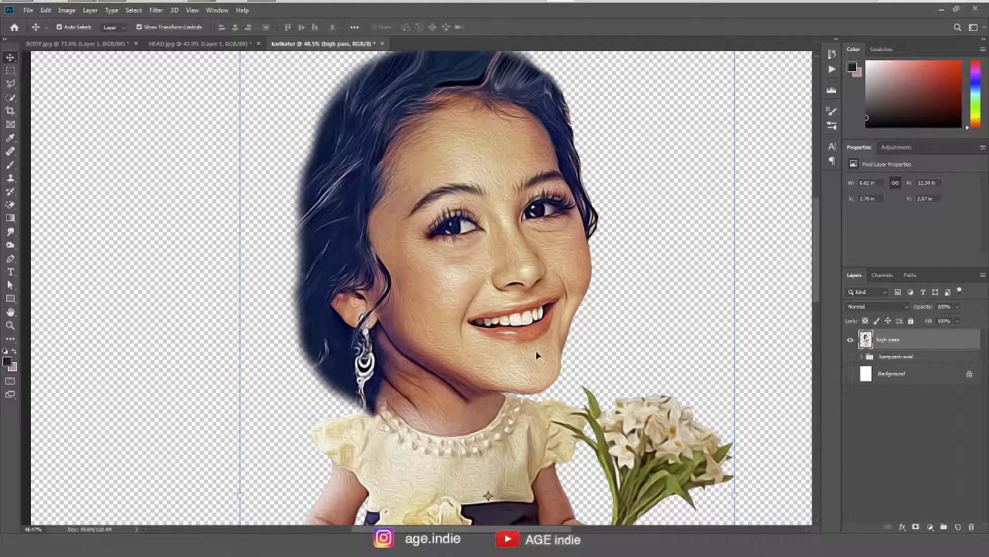
left_click_drag(523, 450, 565, 237)
left_click_drag(535, 385, 519, 431)
left_click_drag(546, 227, 518, 413)
left_click_drag(515, 268, 582, 305)
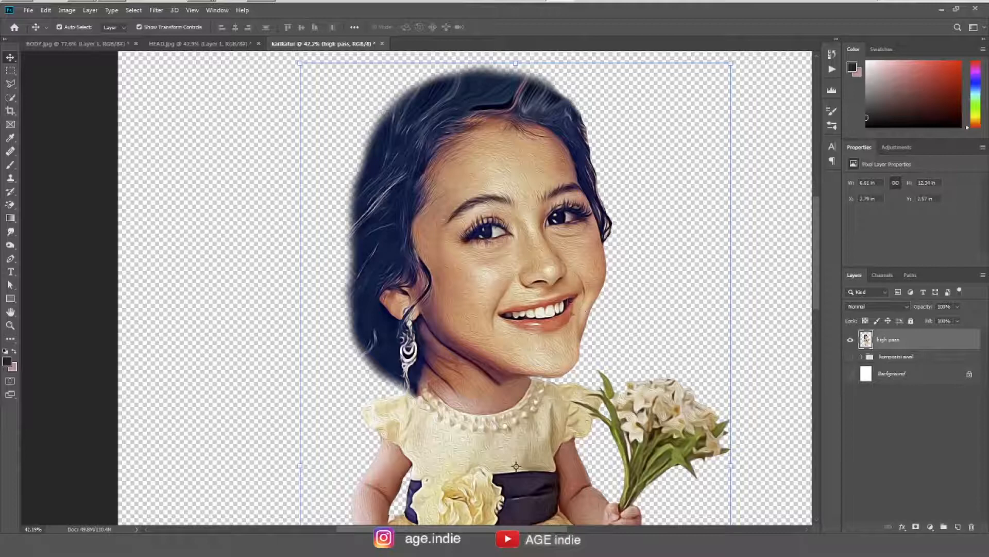
left_click_drag(548, 252, 590, 257)
left_click_drag(573, 321, 572, 336)
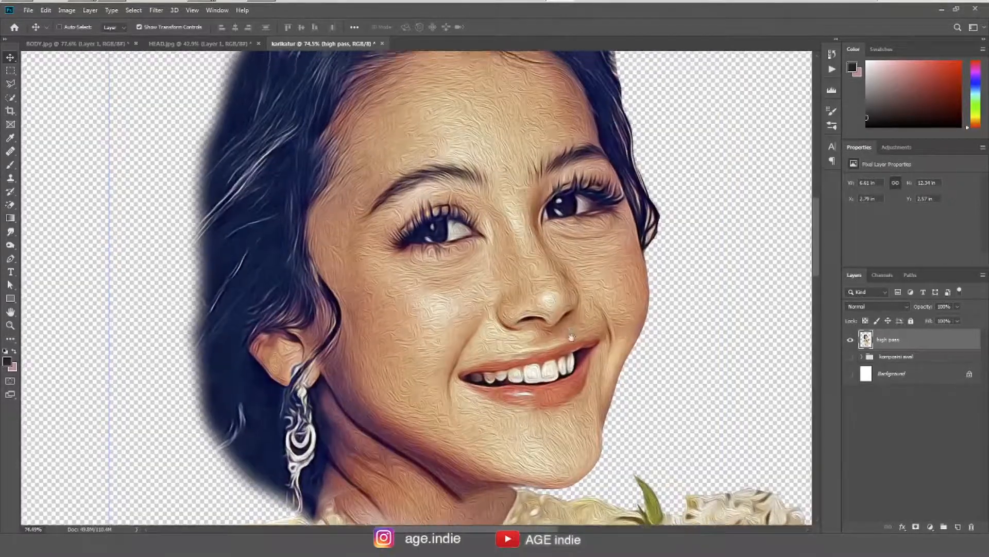
left_click_drag(608, 310, 590, 308)
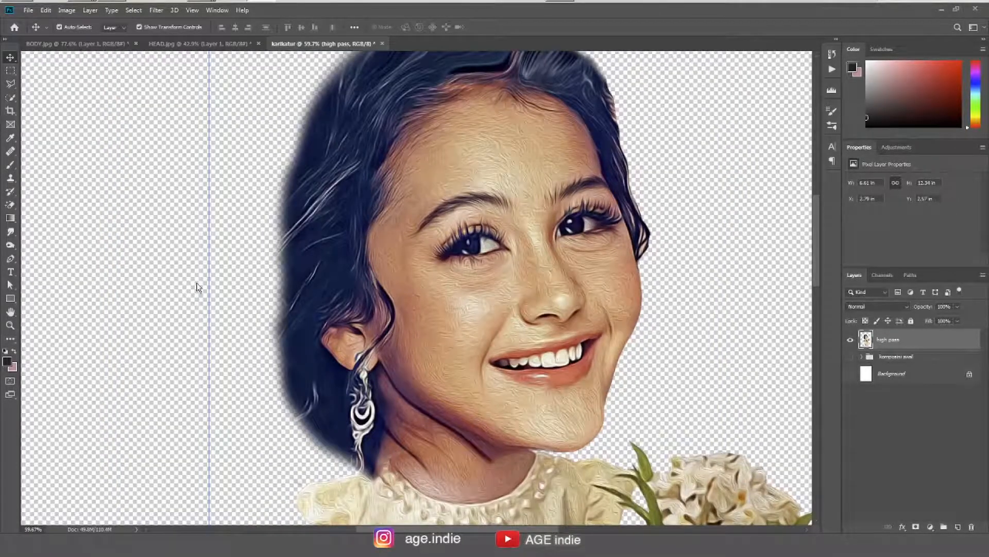
Step: Switch to the Smudge tool and lock the transparent pixels of the high pass layer
left_click(11, 232)
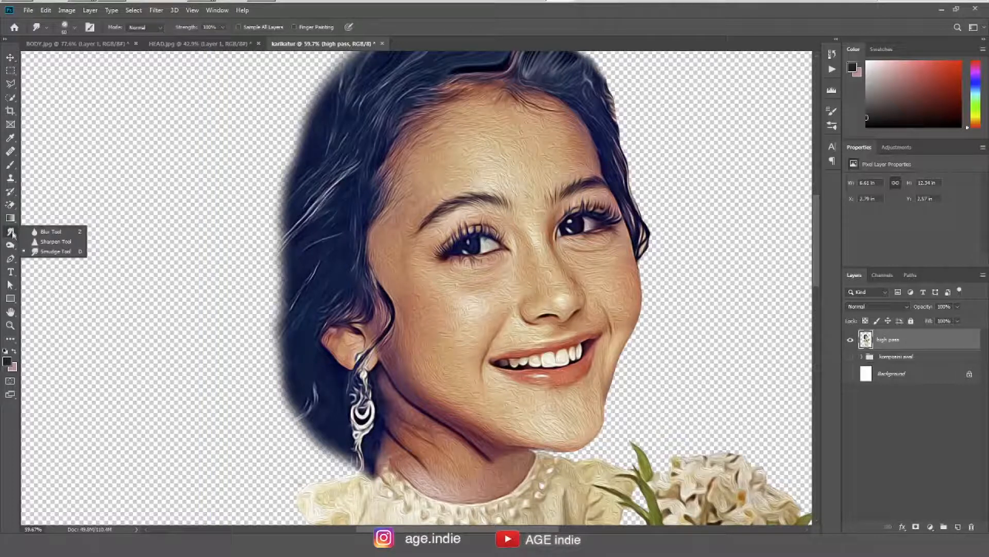
left_click(57, 251)
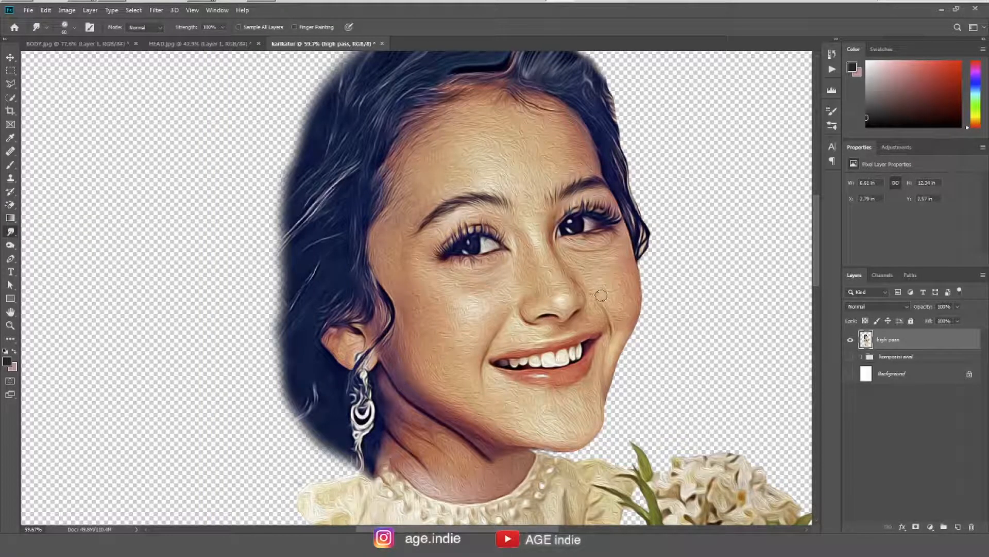
left_click_drag(635, 331, 635, 341)
scroll(597, 297, "up", 3)
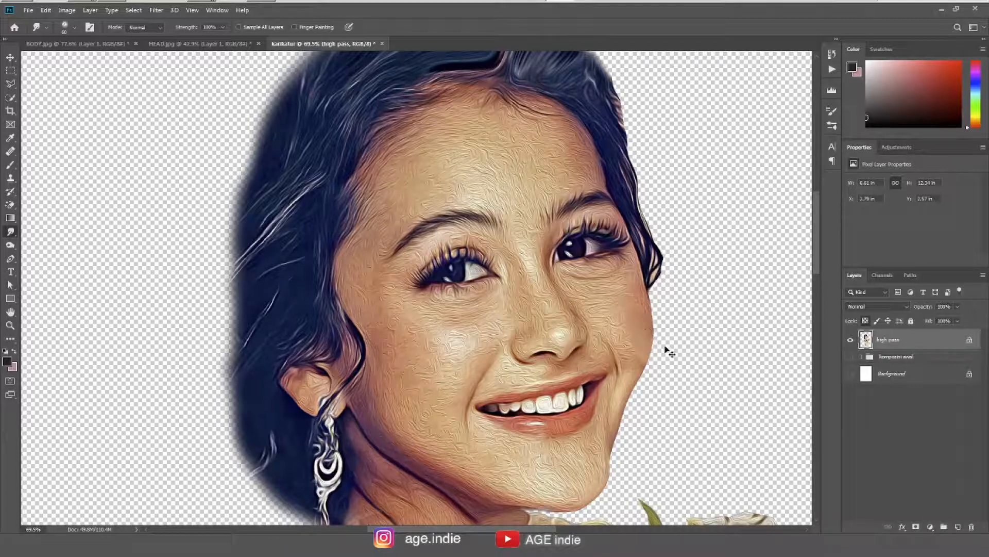
Step: Try smudging the cheek outward past its edge with transparent pixels unlocked, undoing the strokes and restoring the lock
left_click(866, 320)
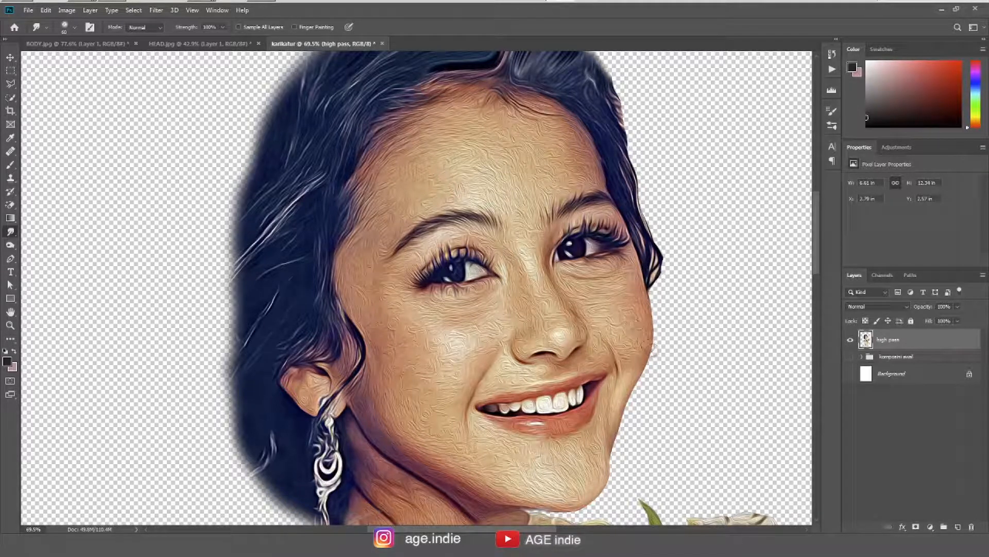
left_click_drag(652, 337, 714, 414)
key("ctrl+z")
left_click_drag(653, 344, 717, 425)
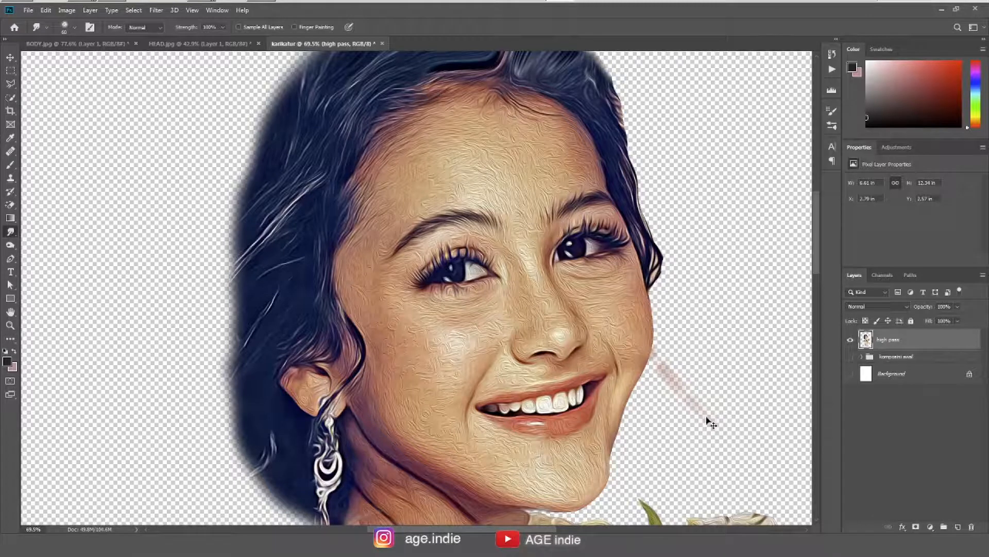
key("ctrl+z")
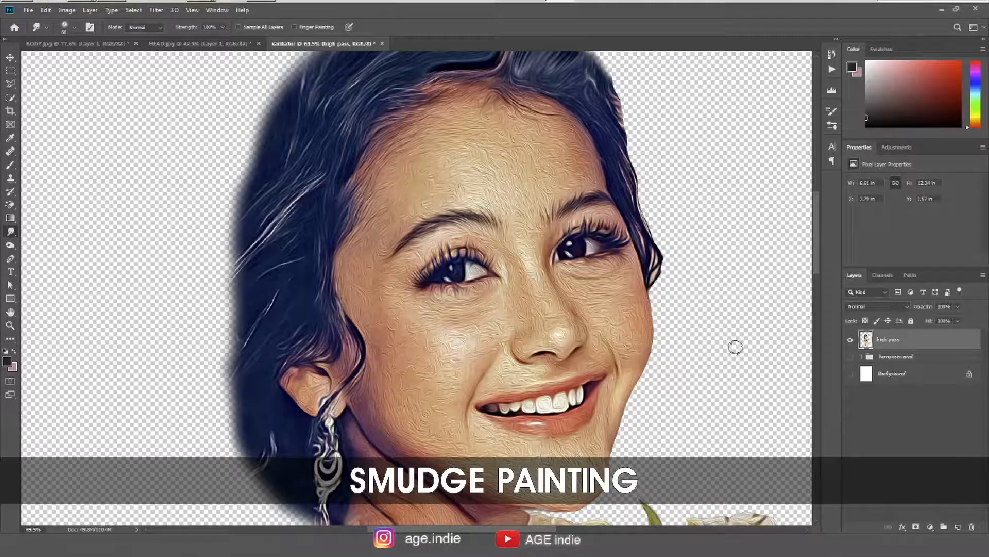
left_click(866, 320)
Step: Smudge away the oil texture on the nose, its bridge and the cheek on the picture's right with a larger brush
scroll(581, 262, "up", 3)
mouse_move(544, 379)
left_mouse_down()
mouse_move(543, 405)
mouse_move(525, 384)
mouse_move(482, 397)
left_mouse_up()
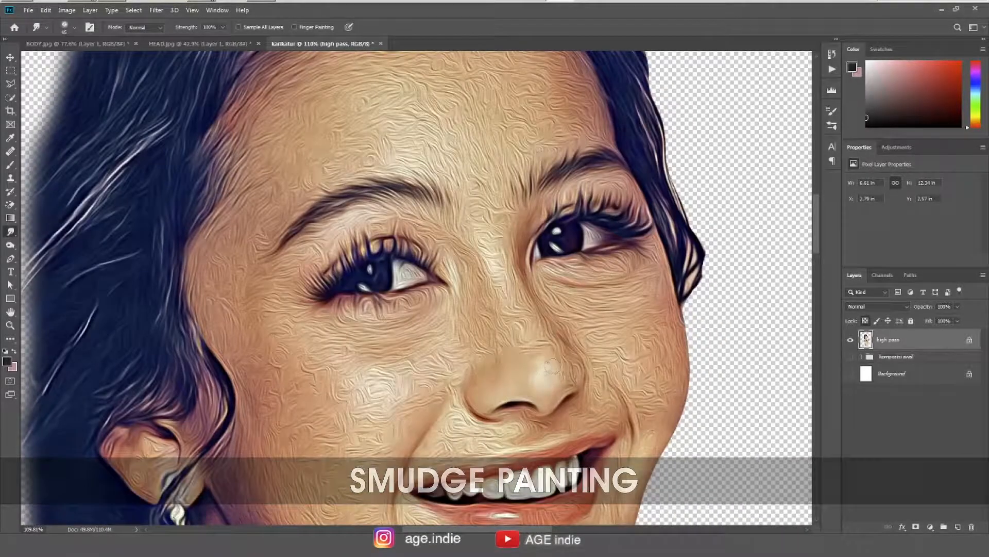
mouse_move(492, 264)
left_mouse_down()
mouse_move(467, 253)
mouse_move(510, 257)
mouse_move(515, 216)
mouse_move(482, 181)
mouse_move(635, 204)
left_mouse_up()
left_click_drag(523, 161, 512, 137)
key("bracketright")
key("bracketright")
key("bracketright")
key("bracketright")
mouse_move(548, 266)
left_mouse_down()
mouse_move(619, 260)
mouse_move(567, 330)
mouse_move(642, 313)
mouse_move(650, 410)
left_mouse_up()
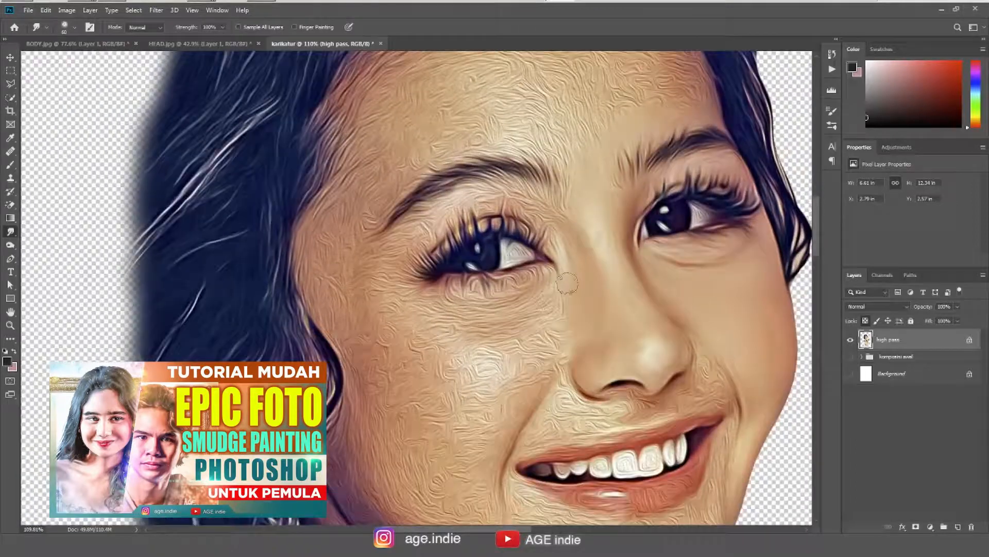
Step: Smudge the skin smooth around the eye and temple on the picture's left, enlarging the brush for the wider areas
mouse_move(537, 228)
left_mouse_down()
mouse_move(429, 229)
mouse_move(383, 248)
mouse_move(467, 292)
mouse_move(555, 283)
left_mouse_up()
key("bracketright")
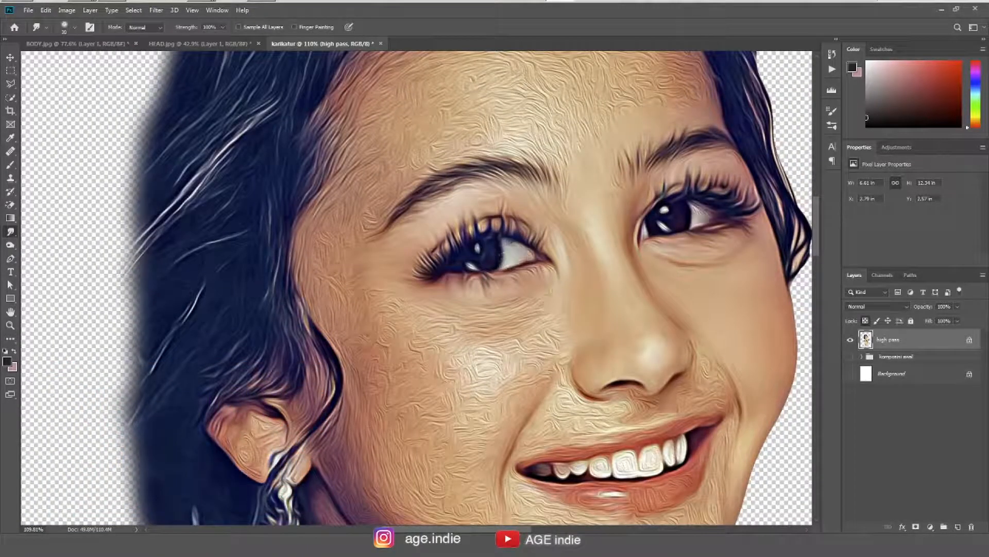
mouse_move(413, 299)
left_mouse_down()
mouse_move(541, 330)
mouse_move(438, 365)
mouse_move(557, 371)
mouse_move(332, 309)
mouse_move(372, 224)
left_mouse_up()
mouse_move(335, 320)
left_mouse_down()
mouse_move(451, 397)
mouse_move(487, 307)
left_mouse_up()
key("bracketright")
key("bracketright")
Step: Smudge the large cheek on the picture's left into smooth skin, following the light and shadow of the face
left_click_drag(304, 335, 278, 351)
mouse_move(348, 378)
left_mouse_down()
mouse_move(419, 422)
mouse_move(477, 394)
left_mouse_up()
left_click_drag(492, 402, 415, 316)
left_click_drag(454, 397, 639, 439)
left_click_drag(703, 270, 665, 361)
left_click_drag(521, 346, 486, 320)
mouse_move(505, 382)
left_mouse_down()
mouse_move(563, 409)
mouse_move(639, 371)
left_mouse_up()
mouse_move(515, 216)
left_mouse_down()
mouse_move(608, 242)
mouse_move(670, 228)
left_mouse_up()
Step: Smudge the forehead smooth from the eyebrows up to the hairline with a smaller brush
key("bracketleft")
key("bracketleft")
key("bracketleft")
key("bracketleft")
key("bracketleft")
key("bracketleft")
key("bracketleft")
left_click_drag(525, 289, 629, 278)
mouse_move(504, 315)
left_mouse_down()
mouse_move(552, 330)
mouse_move(548, 309)
mouse_move(619, 310)
left_mouse_up()
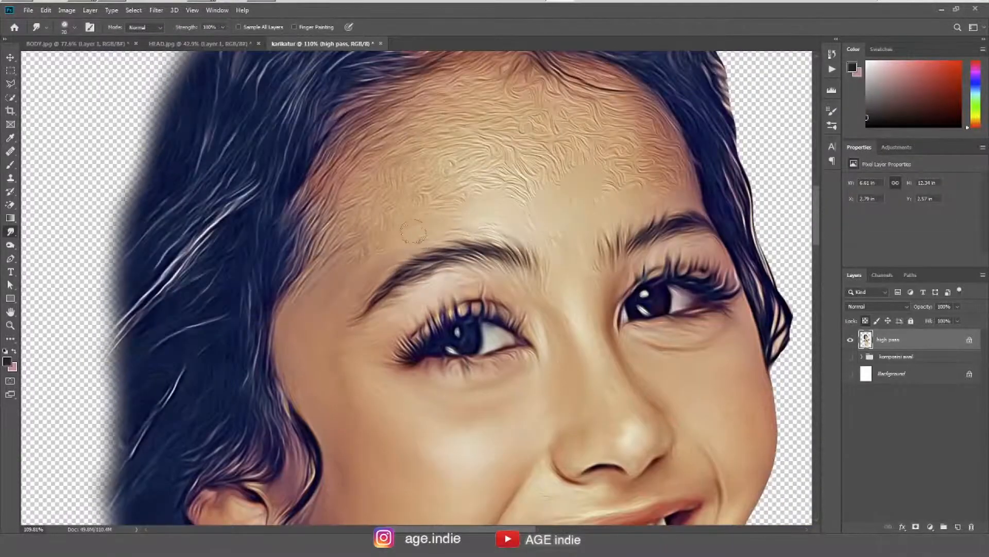
mouse_move(413, 232)
left_mouse_down()
mouse_move(330, 181)
mouse_move(618, 176)
left_mouse_up()
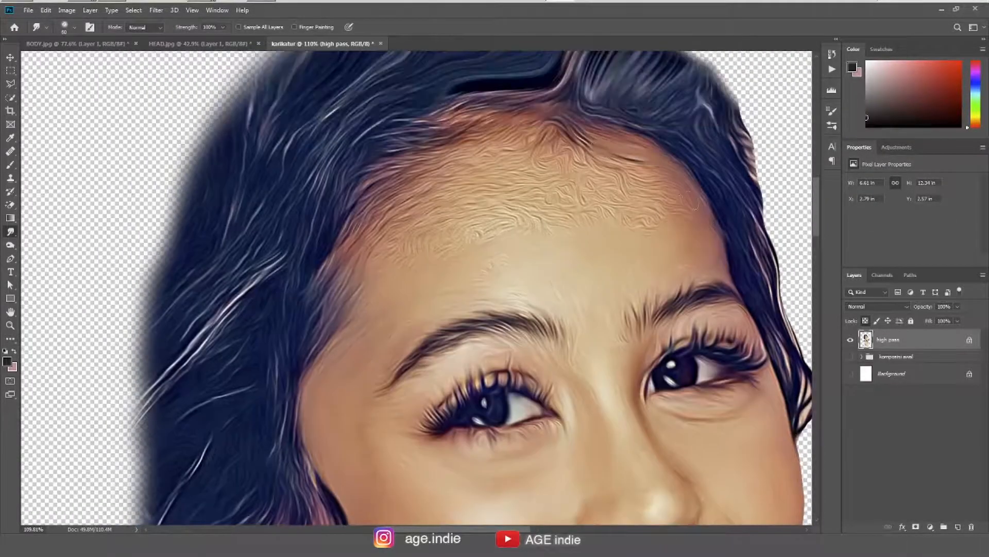
mouse_move(639, 152)
left_mouse_down()
mouse_move(563, 214)
mouse_move(361, 232)
mouse_move(490, 118)
mouse_move(583, 144)
left_mouse_up()
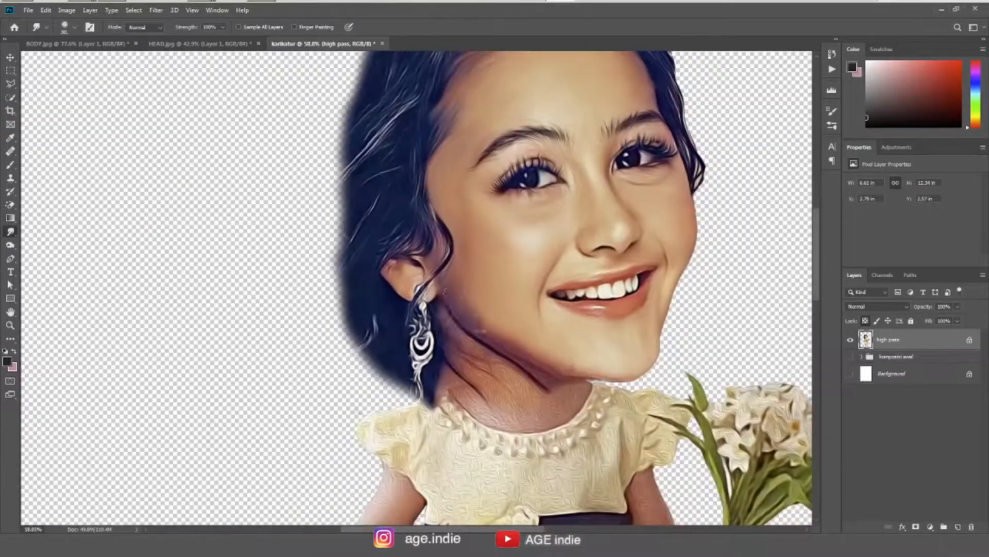
Step: Enlarge the Smudge brush to 125 and blend the skin of the neck beneath the jaw
key("bracketright")
key("bracketright")
key("bracketright")
key("bracketright")
key("bracketright")
key("bracketright")
mouse_move(454, 309)
left_mouse_down()
mouse_move(503, 368)
mouse_move(523, 373)
mouse_move(452, 343)
left_mouse_up()
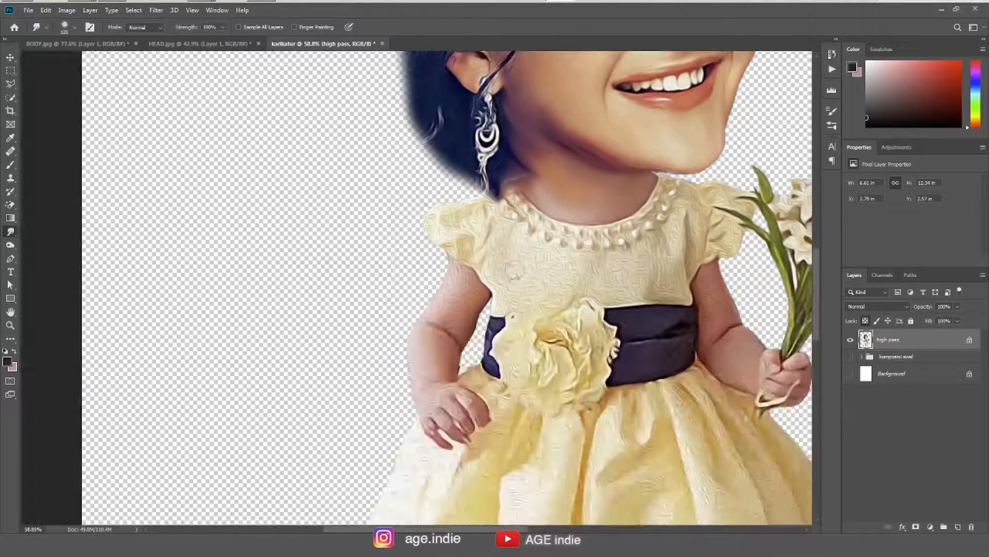
Step: Smudge the skin of the arms and hands smooth with a reduced brush
key("bracketleft")
key("bracketleft")
key("bracketleft")
key("bracketleft")
mouse_move(449, 331)
left_mouse_down()
mouse_move(413, 330)
mouse_move(436, 333)
left_mouse_up()
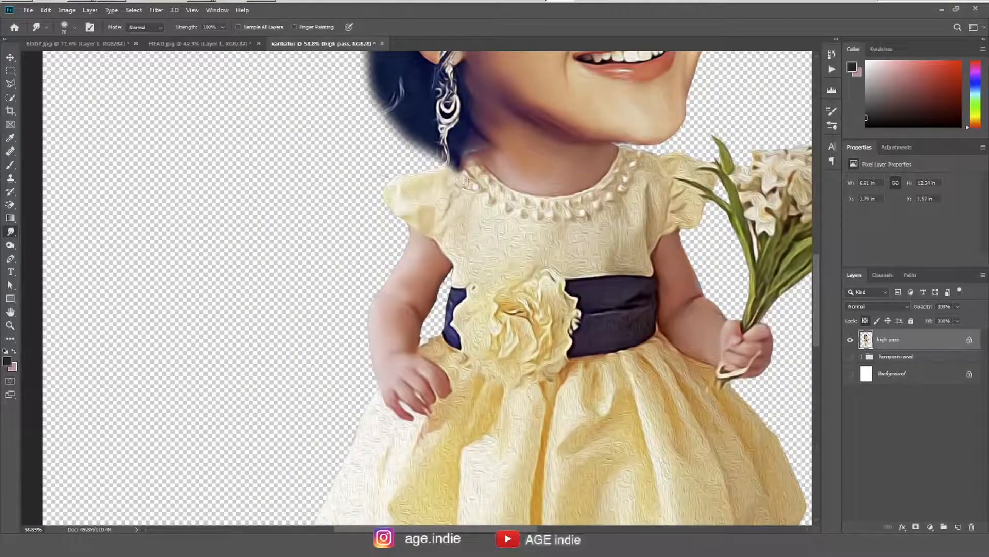
Step: Smudge the bodice and the folds of the yellow skirt until the oil texture is smoothed out
mouse_move(510, 212)
left_mouse_down()
mouse_move(526, 253)
mouse_move(570, 261)
mouse_move(594, 226)
mouse_move(591, 276)
mouse_move(644, 171)
mouse_move(678, 203)
left_mouse_up()
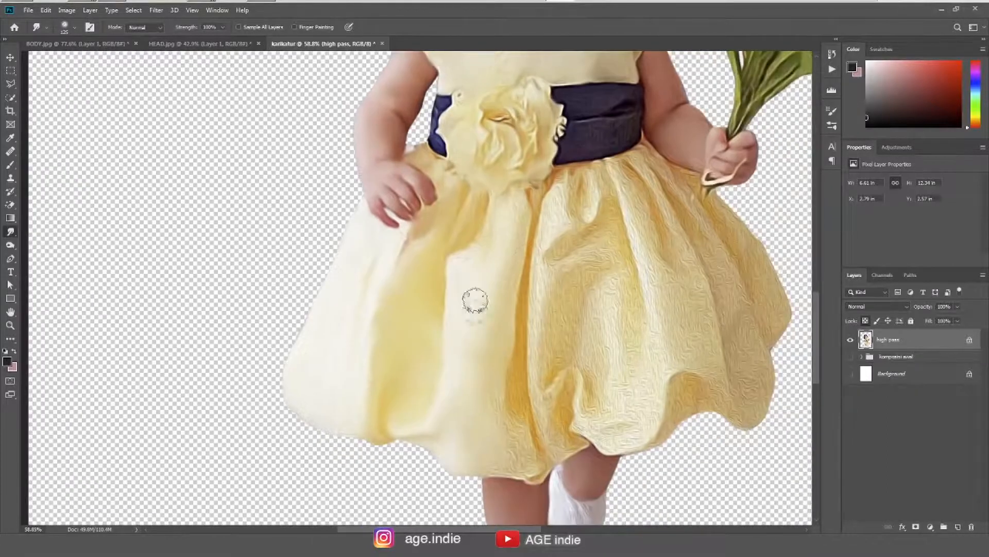
mouse_move(559, 250)
left_mouse_down()
mouse_move(570, 215)
mouse_move(578, 366)
mouse_move(606, 299)
mouse_move(663, 330)
mouse_move(669, 263)
mouse_move(642, 159)
mouse_move(700, 200)
left_mouse_up()
key("ctrl+0")
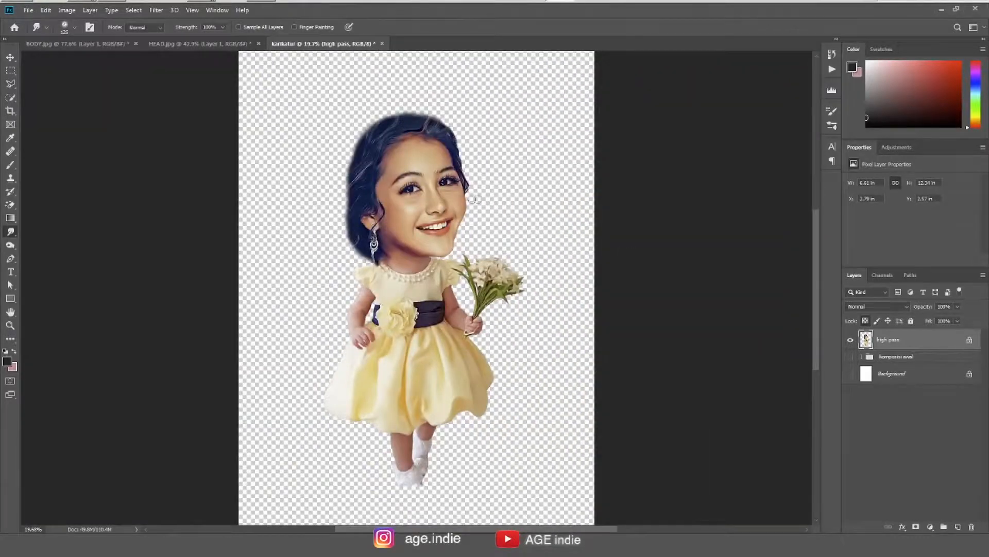
Step: Switch to the Mixer Brush with the Sampled Brush 1 tip and frame the head for hair painting
scroll(435, 165, "up", 5)
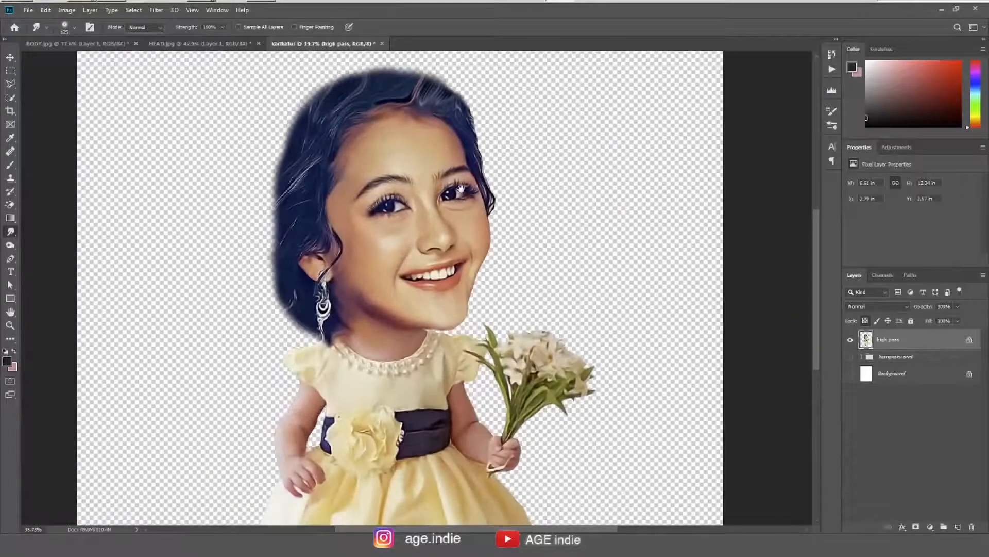
scroll(464, 249, "up", 3)
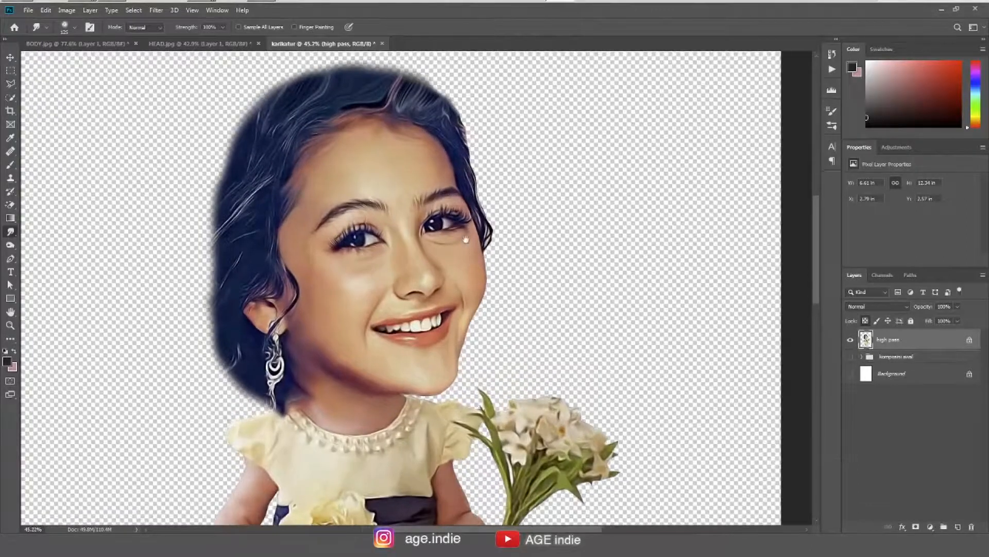
scroll(440, 254, "up", 4)
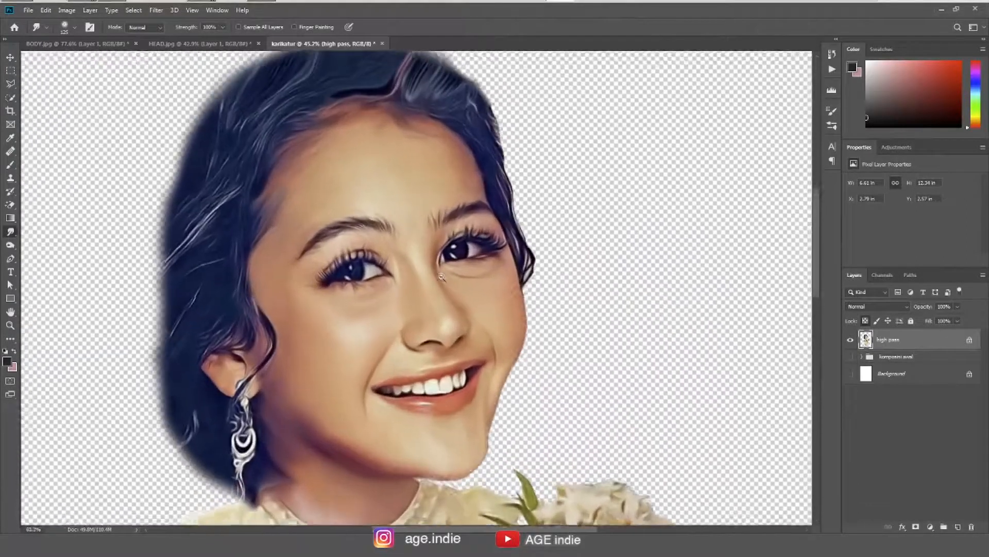
scroll(444, 280, "up", 1)
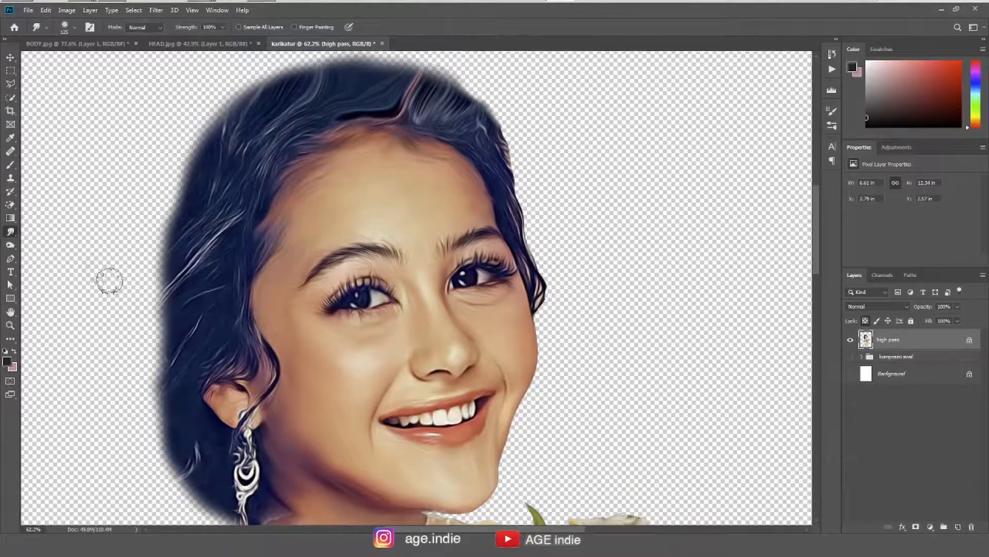
left_click(10, 193)
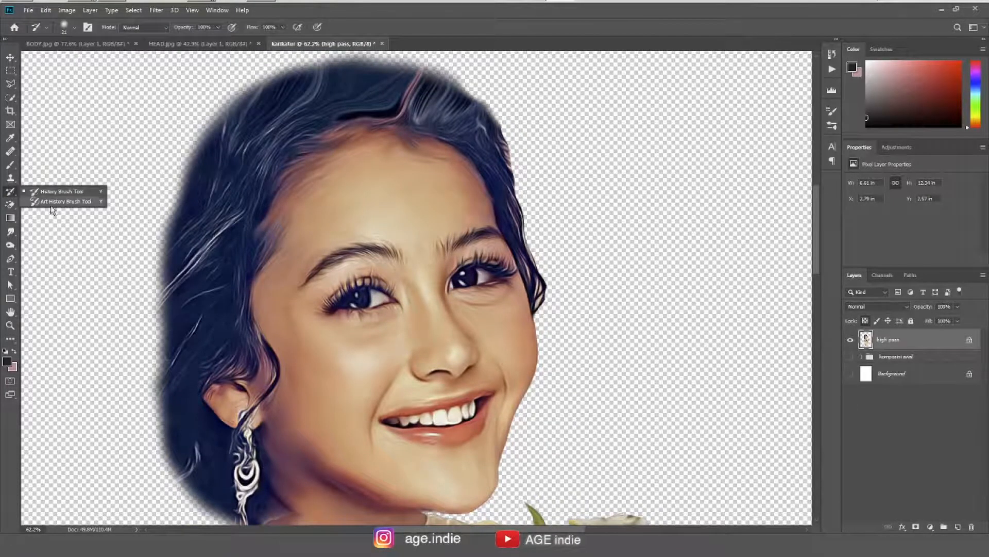
left_click(9, 196)
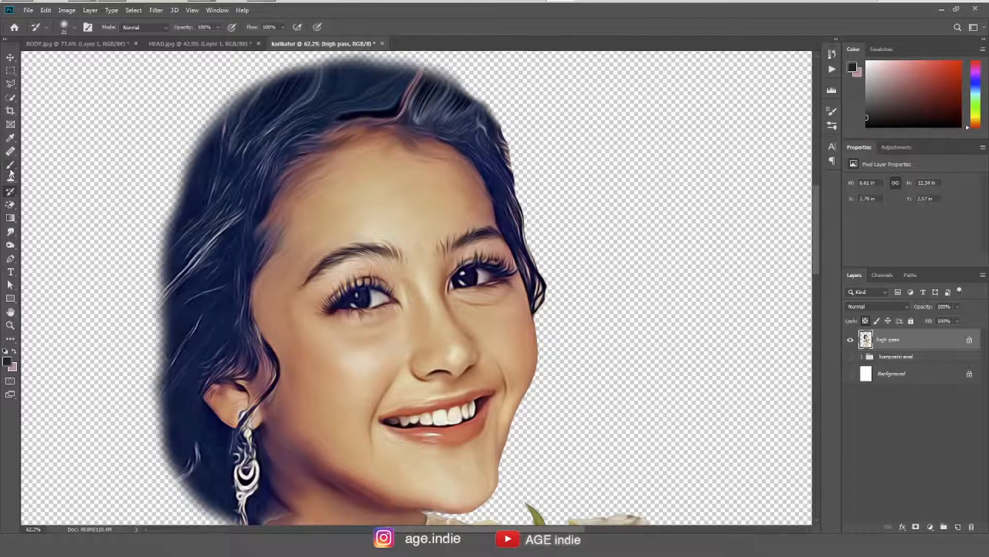
left_click(11, 170)
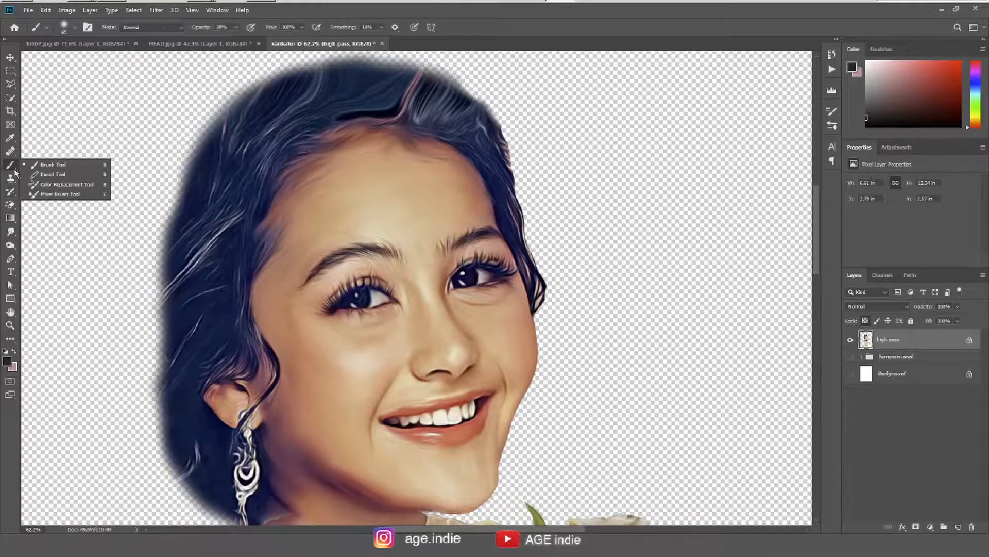
left_click(63, 194)
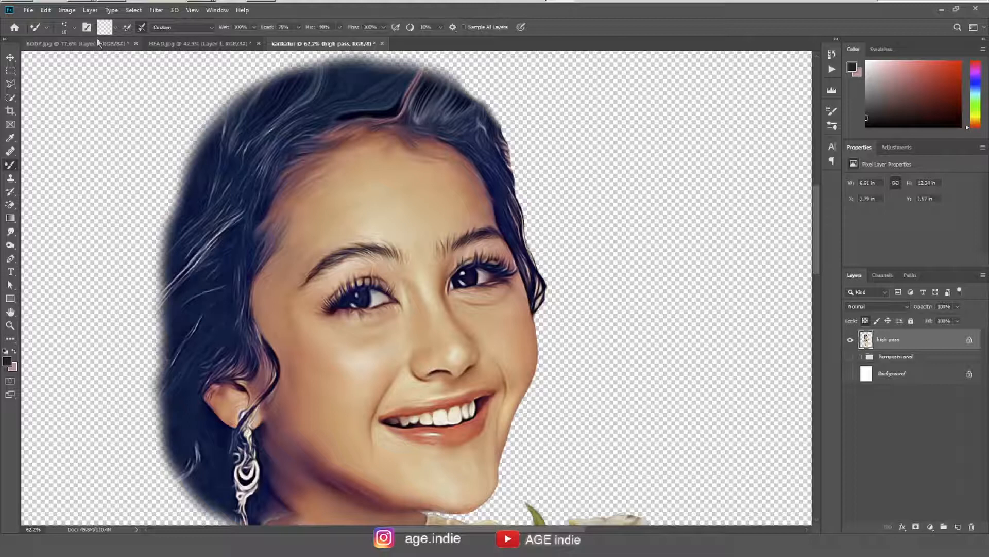
left_click(73, 28)
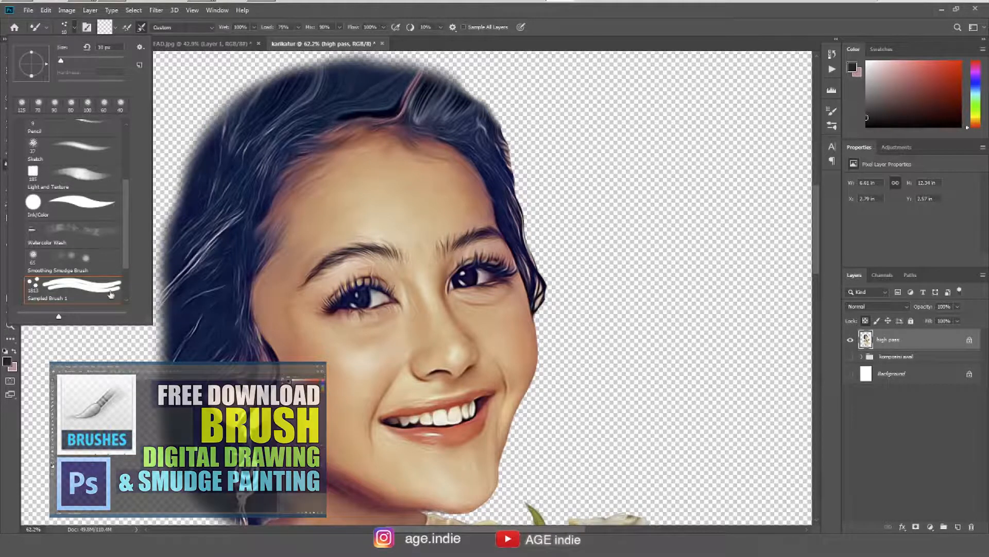
left_click(583, 20)
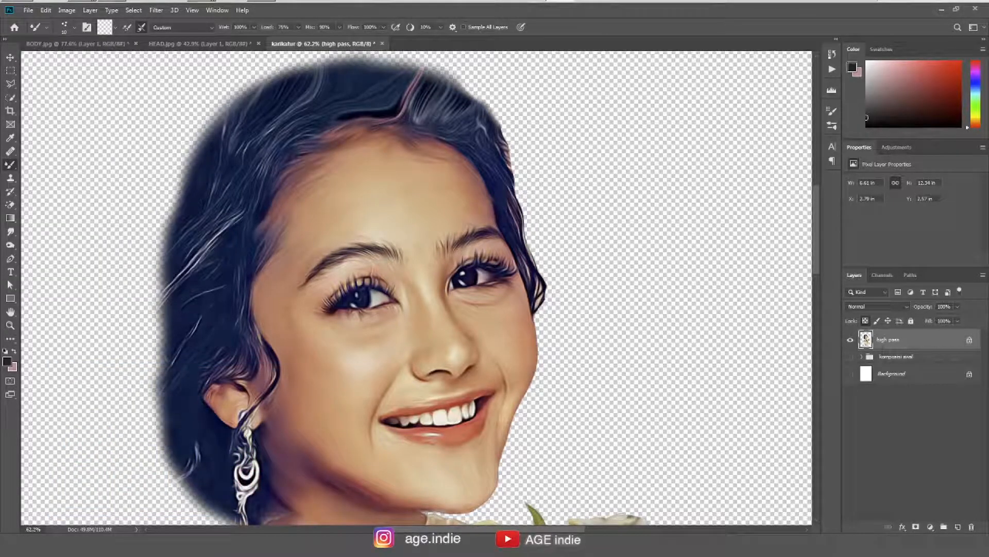
Step: Unlock the high pass layer's transparent pixels and brush the curl beside the cheek on the picture's right into loose strands
left_click_drag(534, 253, 548, 269)
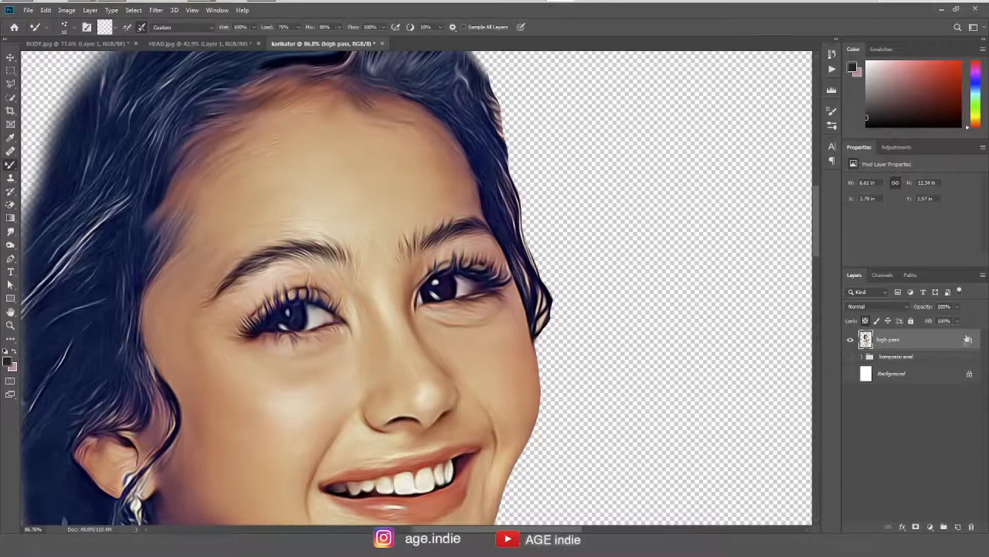
left_click(866, 321)
left_click_drag(547, 322, 540, 354)
left_click_drag(551, 308, 539, 342)
left_click_drag(546, 285, 556, 300)
left_click_drag(540, 229, 558, 313)
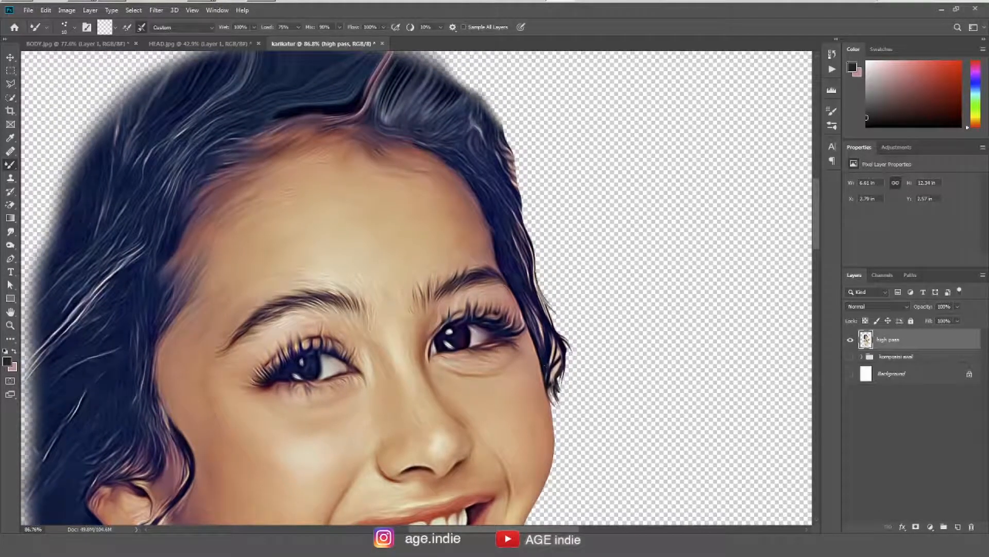
Step: Brush fine strands out along the hair edge on the picture's right, from the curl up to the crown, with a smaller brush
key("bracketleft")
left_click_drag(531, 254, 545, 292)
key("ctrl+z")
left_click_drag(536, 264, 548, 290)
mouse_move(543, 197)
left_mouse_down()
mouse_move(551, 234)
mouse_move(537, 268)
left_mouse_up()
left_click_drag(515, 226, 543, 258)
left_click_drag(512, 187, 537, 244)
left_click_drag(506, 159, 528, 200)
Step: Brush the blurred hair edge across the top of the head into fine strands
mouse_move(465, 122)
left_mouse_down()
mouse_move(545, 179)
mouse_move(448, 131)
mouse_move(394, 135)
mouse_move(518, 148)
mouse_move(395, 166)
mouse_move(314, 224)
left_mouse_up()
left_click_drag(356, 244, 479, 204)
mouse_move(437, 191)
left_mouse_down()
mouse_move(427, 217)
mouse_move(386, 262)
left_mouse_up()
left_click_drag(411, 235, 375, 297)
left_click_drag(400, 260, 363, 321)
mouse_move(363, 309)
left_mouse_down()
mouse_move(443, 266)
mouse_move(435, 303)
left_mouse_up()
Step: Brush the soft outer hair edge down the picture's left side of the head into separate strands
left_click_drag(438, 309, 483, 263)
left_click_drag(503, 225, 475, 306)
left_click_drag(496, 261, 473, 348)
left_click_drag(496, 286, 476, 381)
mouse_move(482, 361)
left_mouse_down()
mouse_move(510, 292)
mouse_move(501, 355)
left_mouse_up()
mouse_move(518, 330)
left_mouse_down()
mouse_move(511, 444)
mouse_move(518, 320)
left_mouse_up()
Step: Brush the lower ends of the hair behind the earring and above the shoulder into pointed strands
left_click_drag(533, 396, 531, 468)
mouse_move(563, 432)
left_mouse_down()
mouse_move(593, 494)
mouse_move(614, 507)
left_mouse_up()
mouse_move(649, 464)
left_mouse_down()
mouse_move(512, 380)
mouse_move(576, 432)
left_mouse_up()
left_click_drag(514, 399, 541, 425)
left_click_drag(451, 398, 425, 430)
left_click_drag(437, 378, 422, 434)
left_click_drag(467, 403, 447, 431)
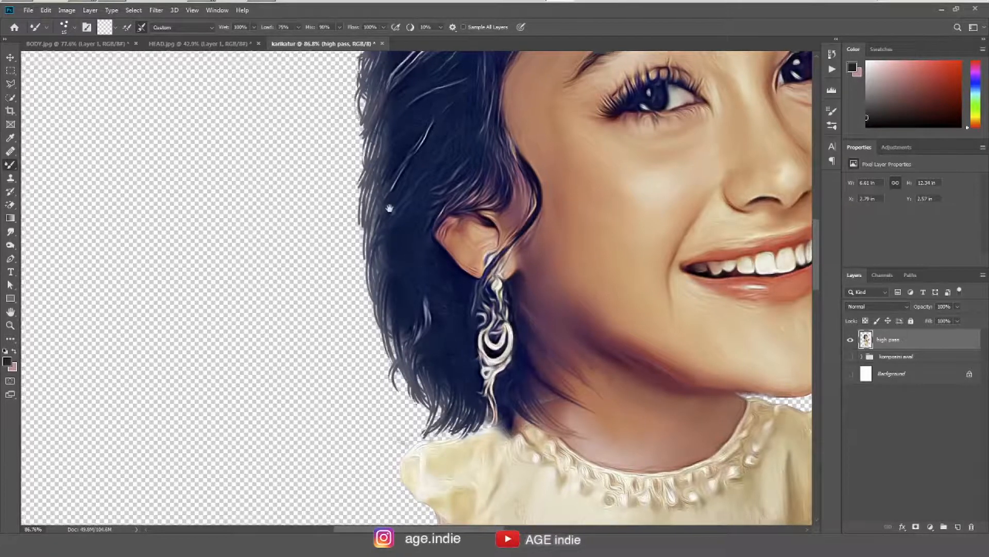
Step: Add longer loose strands to the outer hair edge level with the ear on the picture's left
mouse_move(386, 200)
left_mouse_down()
mouse_move(417, 240)
mouse_move(401, 328)
left_mouse_up()
left_click_drag(413, 195, 380, 287)
left_click_drag(406, 203, 395, 315)
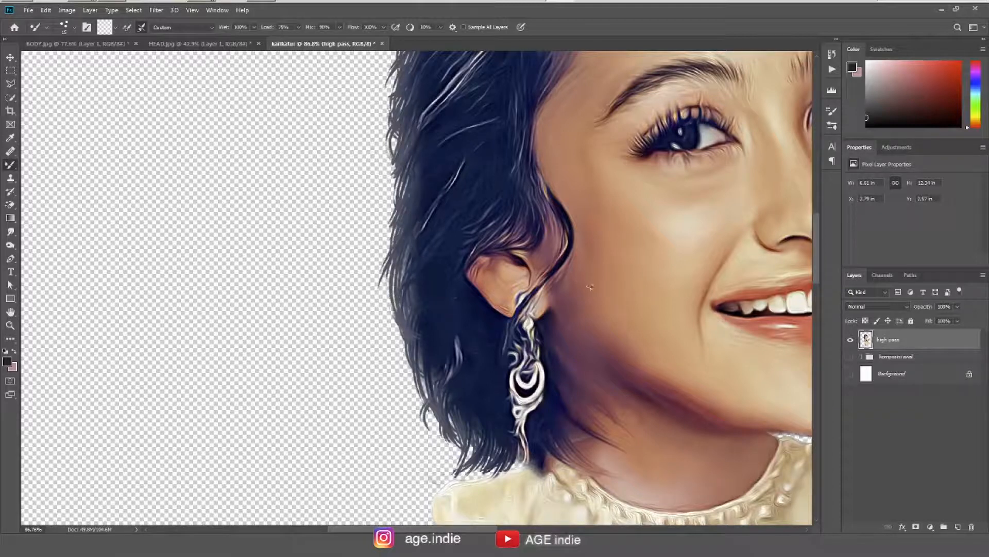
scroll(618, 296, "down", 5)
scroll(499, 354, "down", 4)
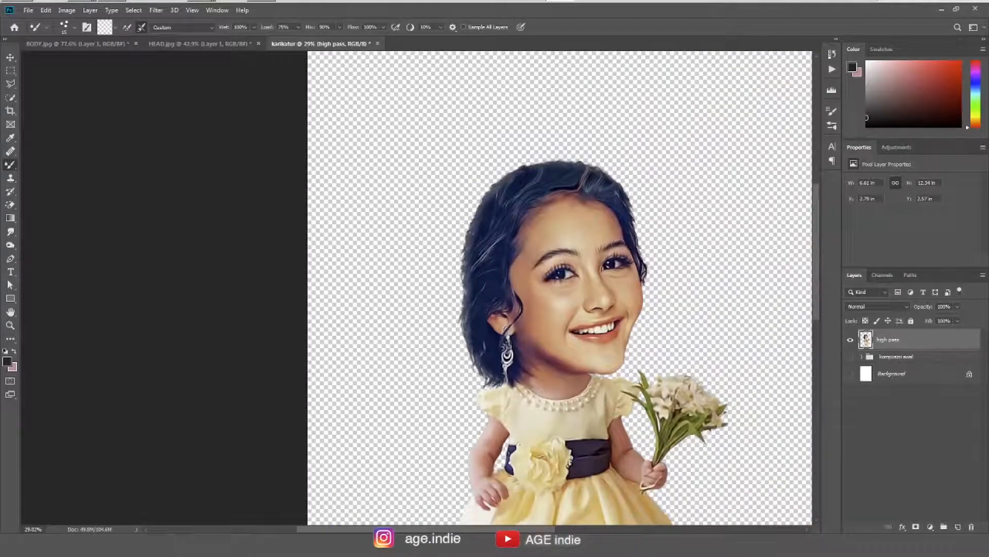
Step: Add a new layer beneath the high pass layer and choose the Soft Round Pressure Size brush
left_click(957, 527)
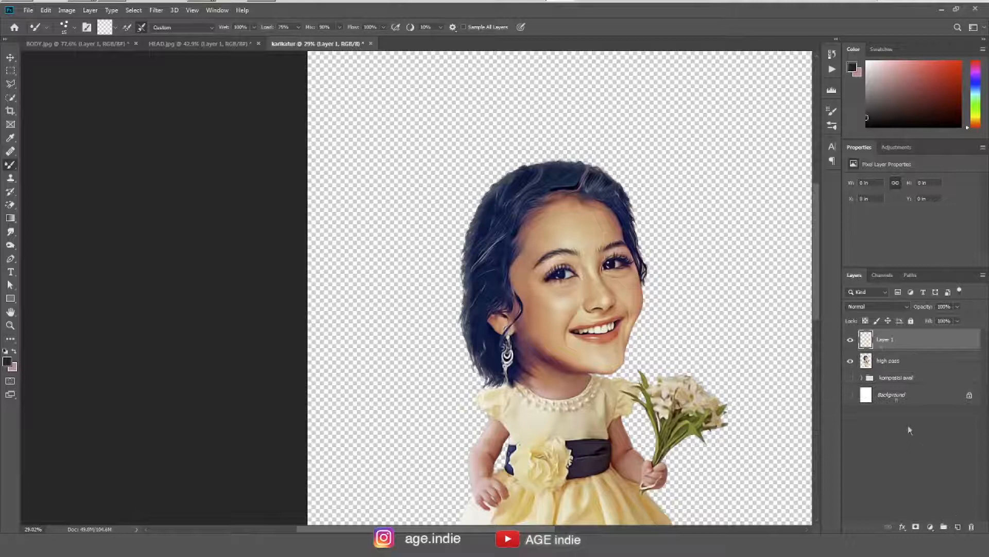
left_click_drag(868, 347, 868, 370)
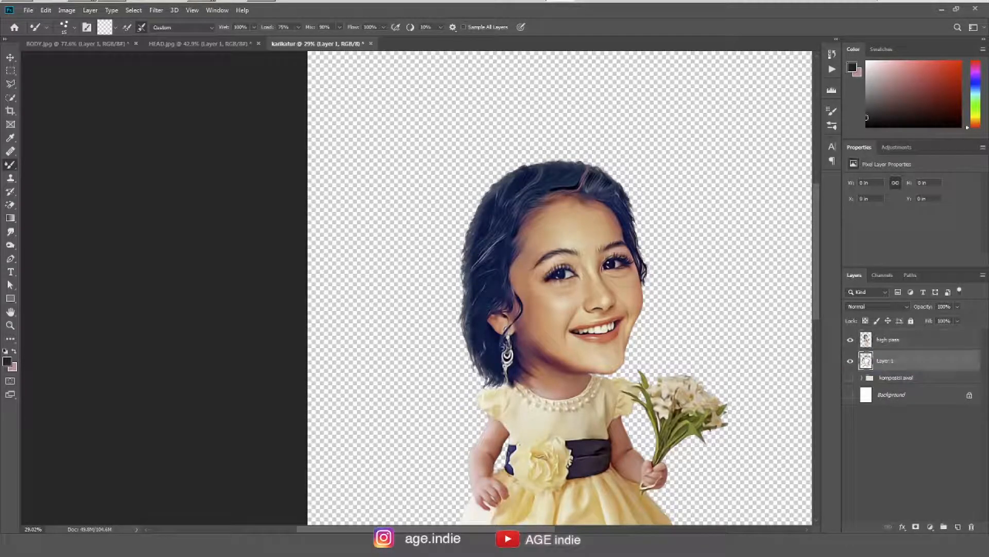
left_click(10, 165)
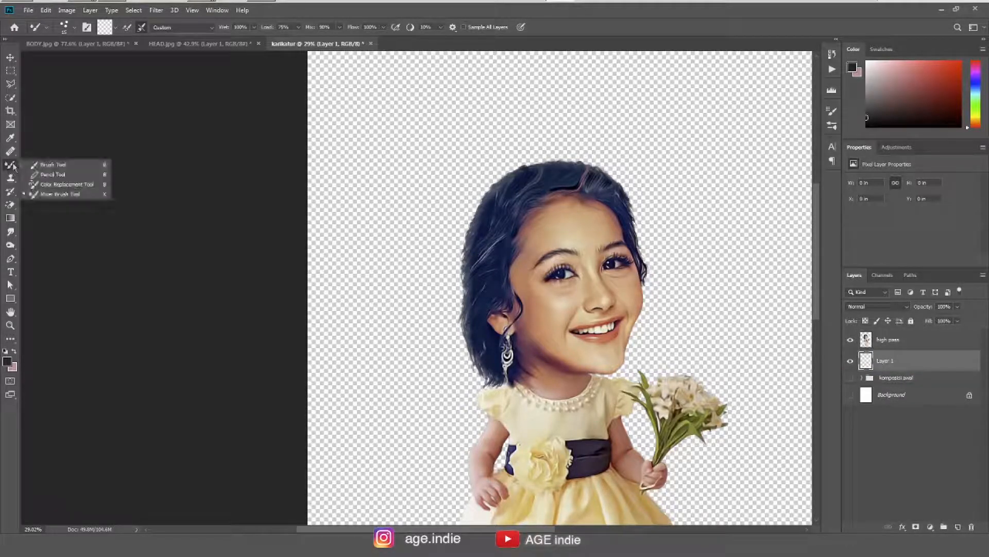
left_click(53, 165)
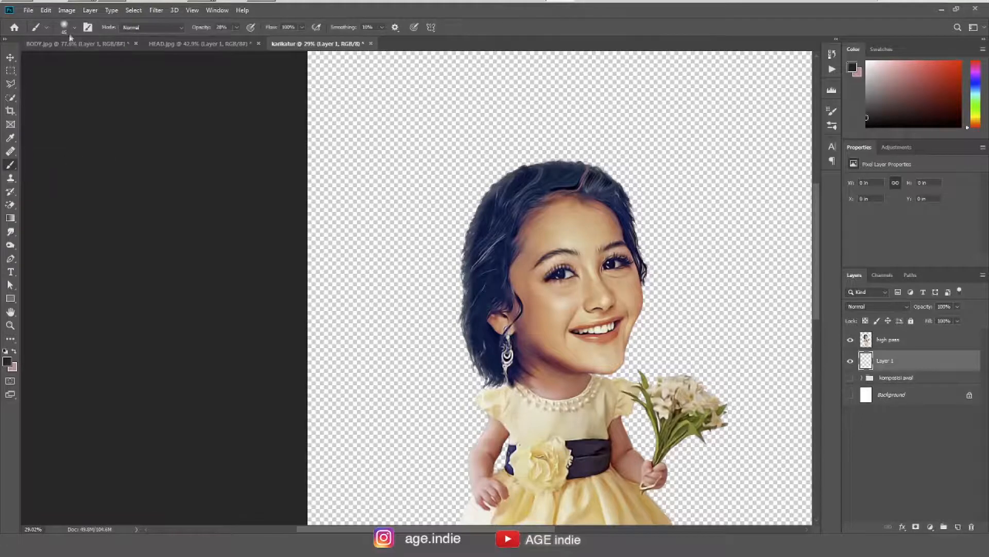
left_click(67, 29)
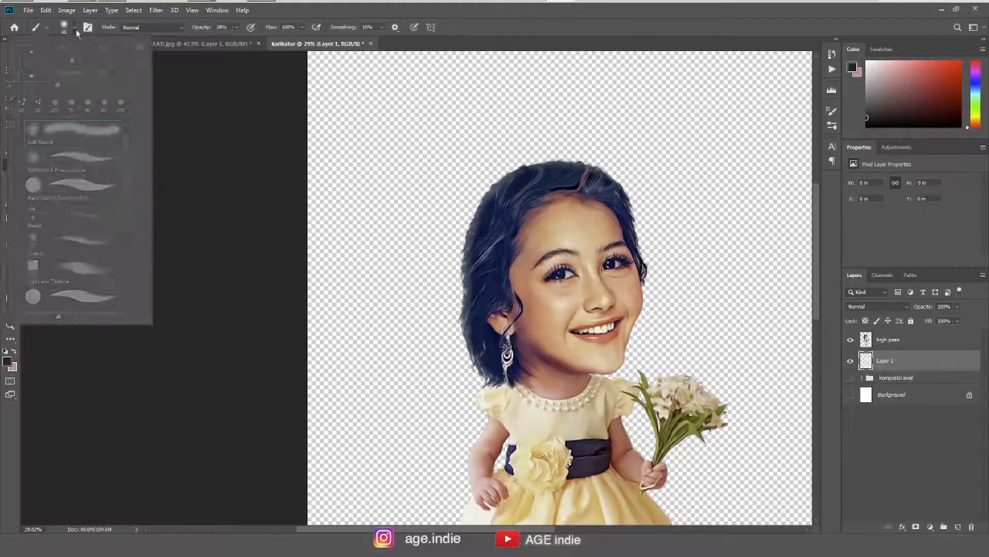
left_click(94, 157)
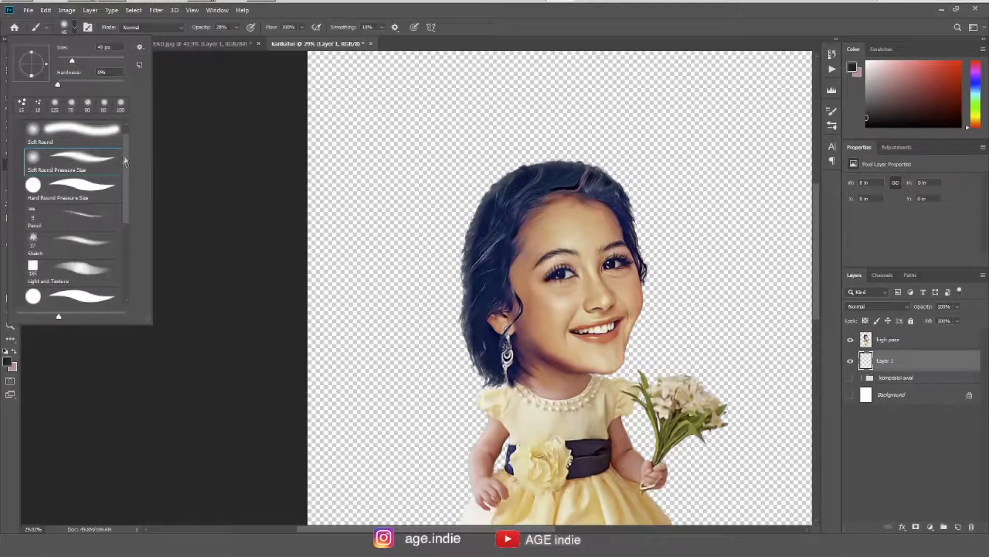
left_click(475, 23)
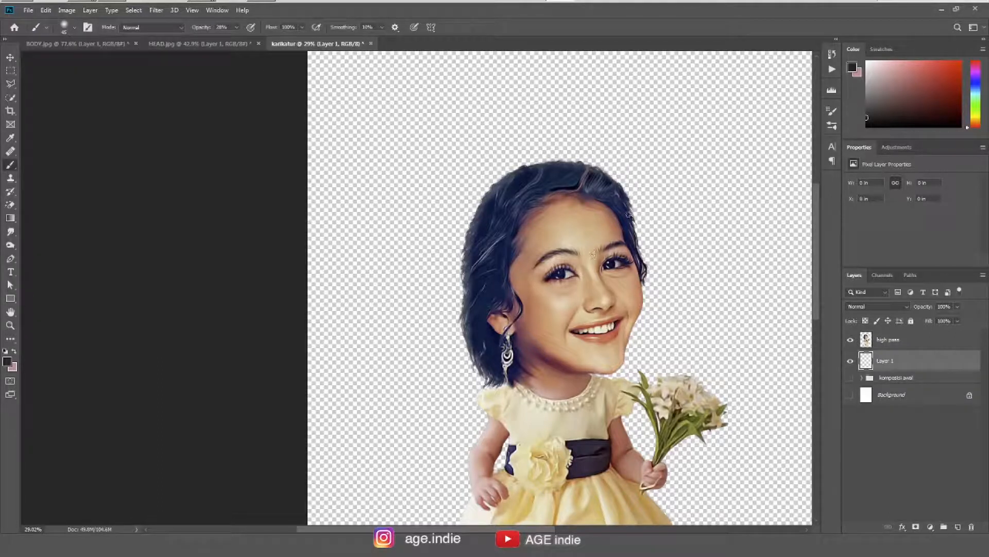
Step: Paint loose strands along the outer hair edges on the new layer at 100% opacity, using dark blue sampled from the hair
left_click(621, 203, "alt")
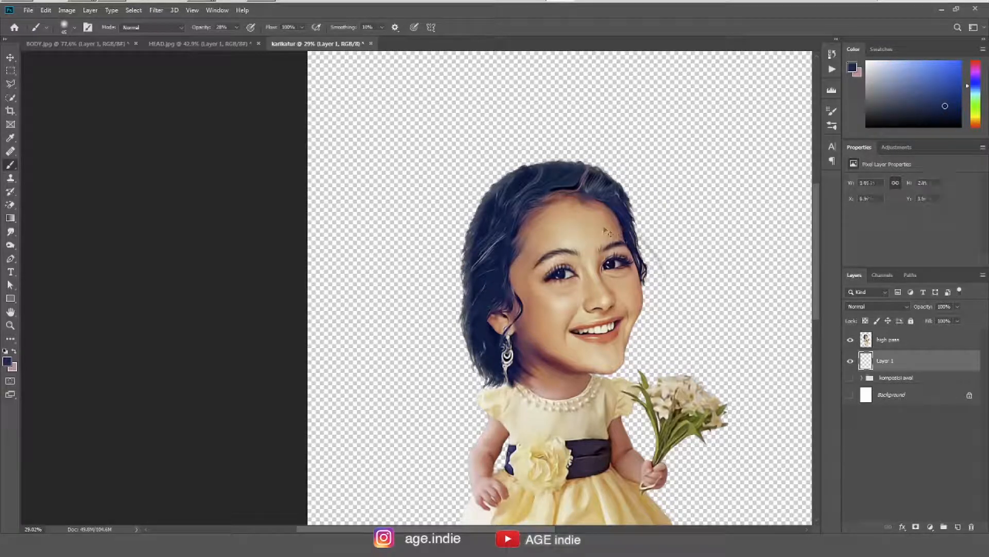
left_click(236, 27)
left_click_drag(236, 38, 271, 39)
mouse_move(474, 312)
left_mouse_down()
mouse_move(447, 405)
mouse_move(470, 380)
left_mouse_up()
key("ctrl+z")
left_click_drag(483, 341, 475, 394)
key("ctrl+z")
left_click_drag(479, 348, 470, 384)
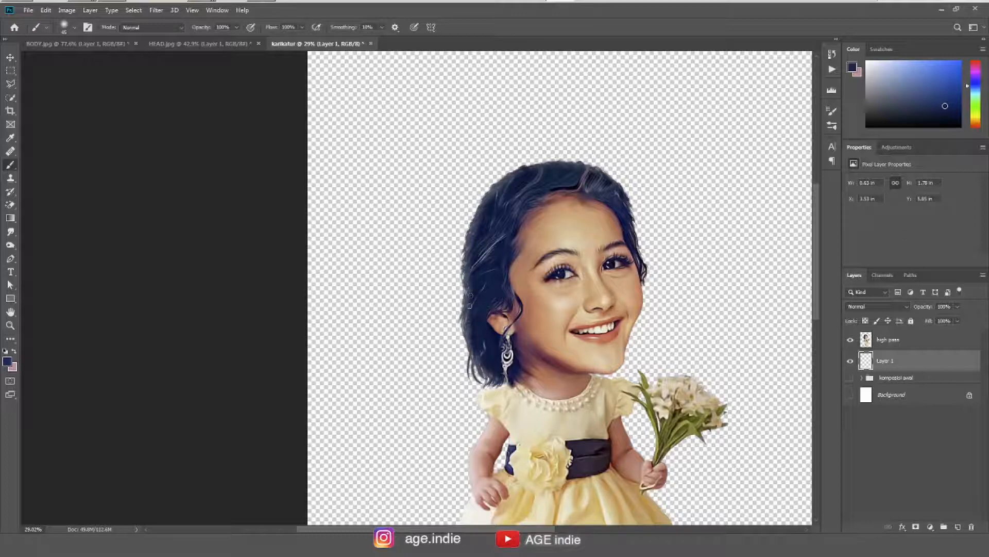
scroll(515, 259, "up", 3)
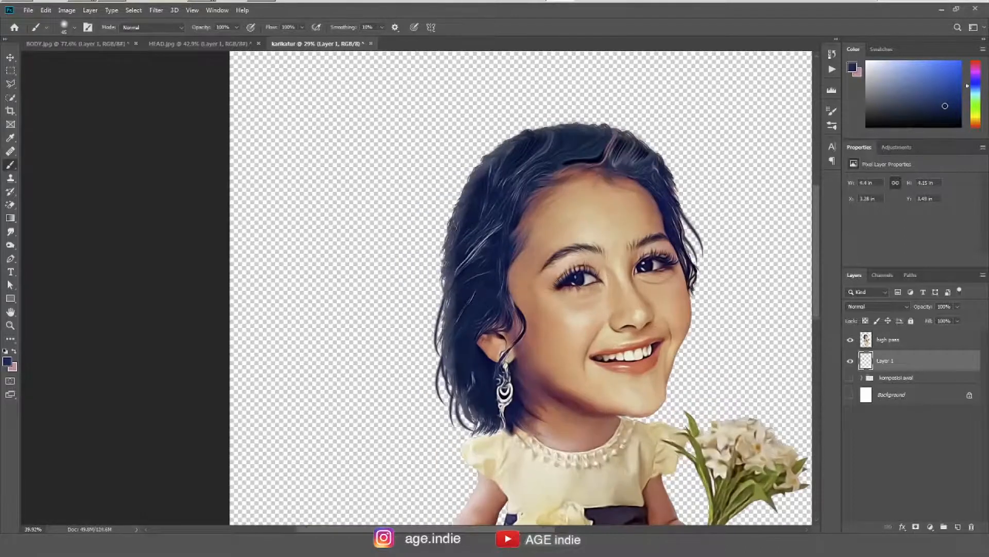
scroll(475, 240, "down", 2)
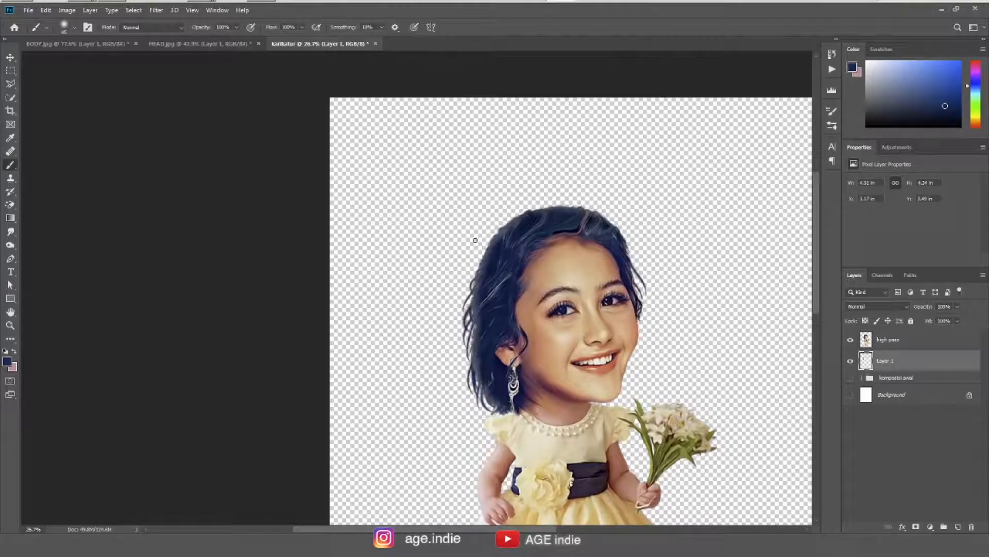
Step: Merge the strand layer with the high pass layer and rename the merged layer subjek
left_click(911, 340, "ctrl")
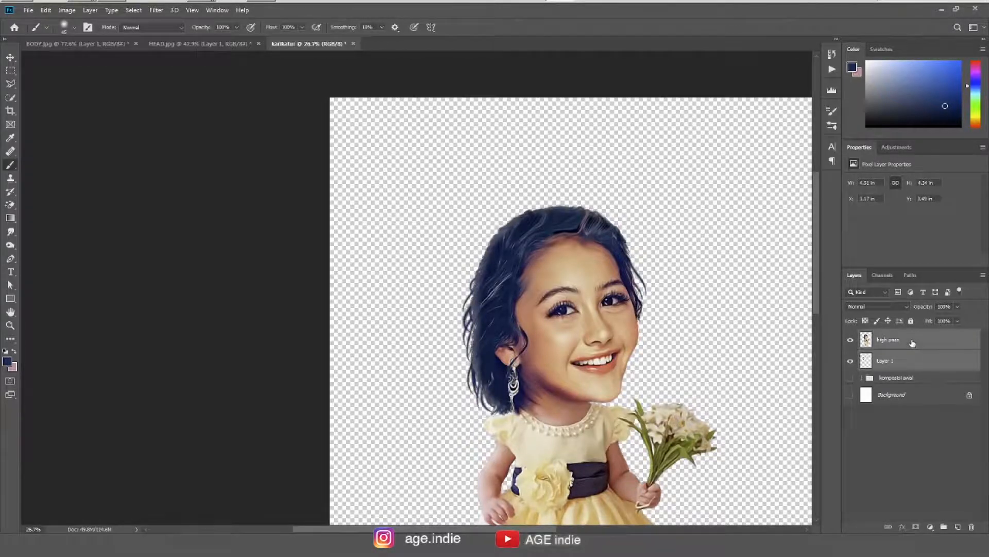
right_click(911, 340)
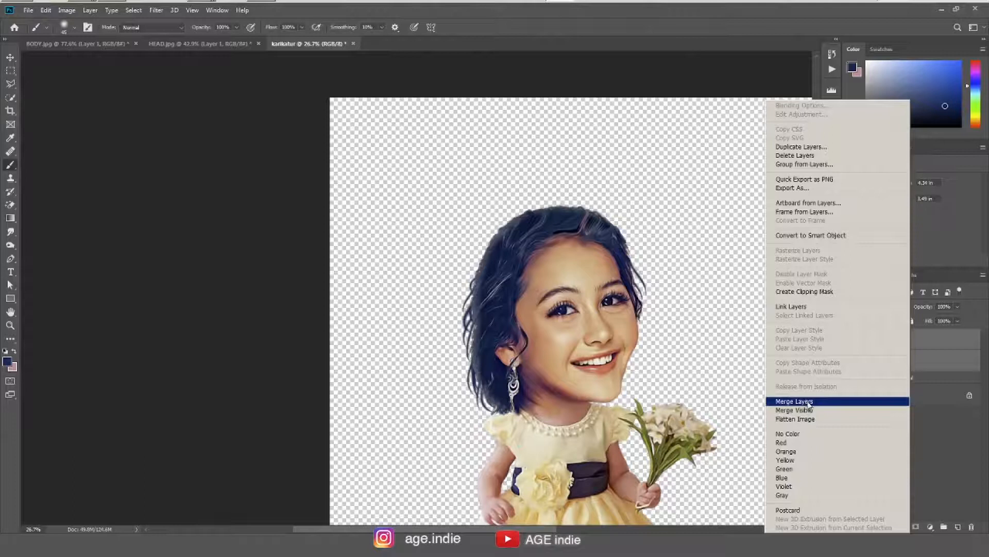
left_click(808, 403)
double_click(894, 340)
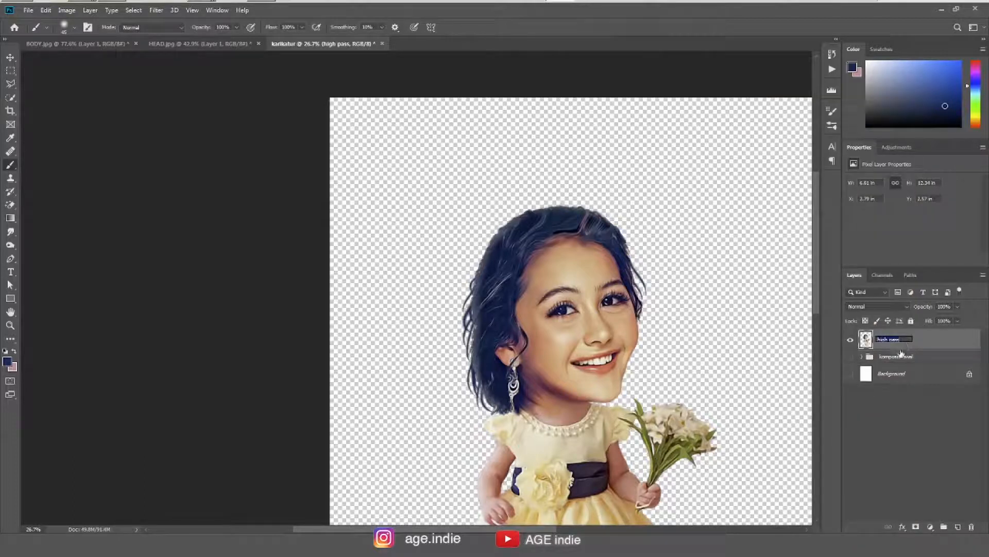
type("sharp")
key("Return")
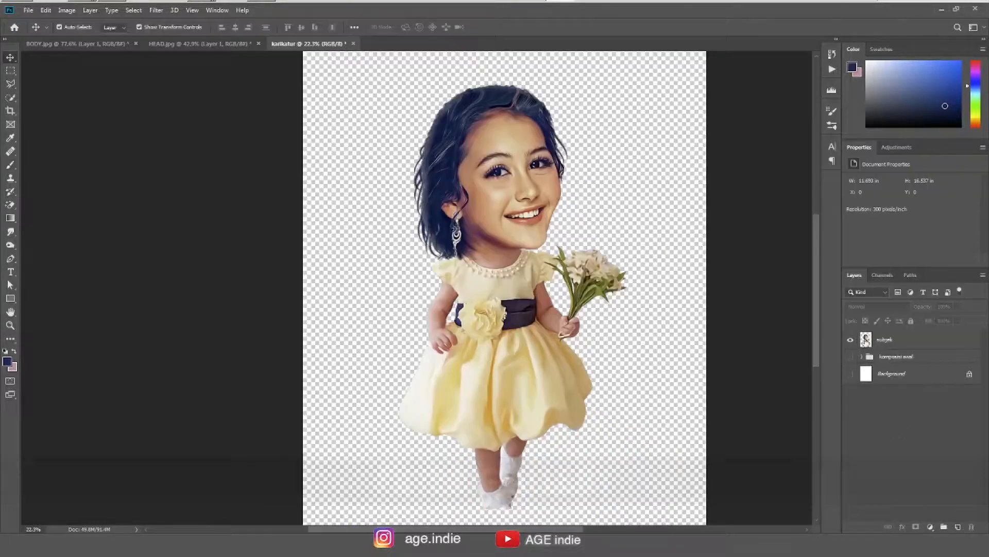
Step: Apply the Filter Gallery's Poster Edges to the subjek layer with edge thickness 2, edge intensity 2 and posterization 3
left_click(156, 11)
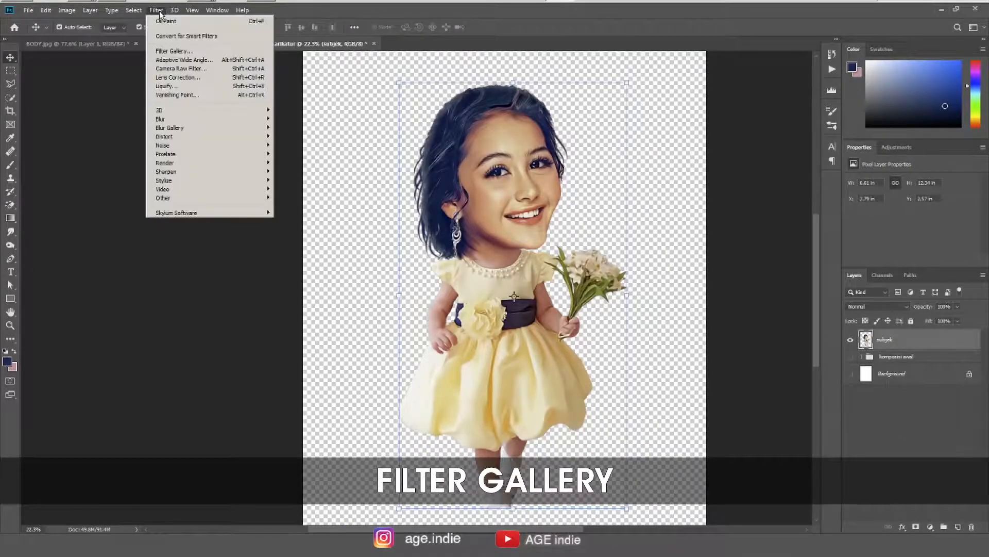
left_click(202, 52)
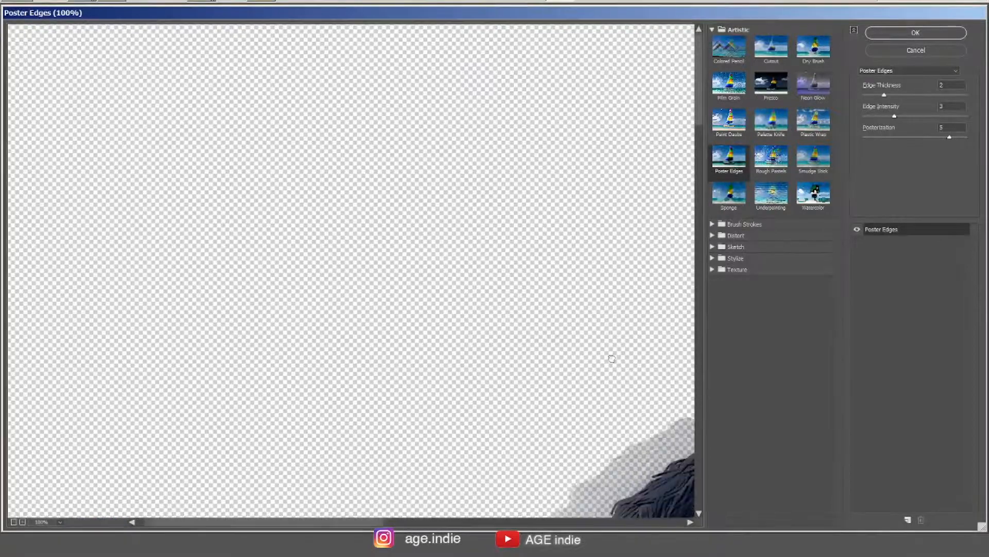
left_click_drag(612, 358, 425, 215)
left_click(56, 522)
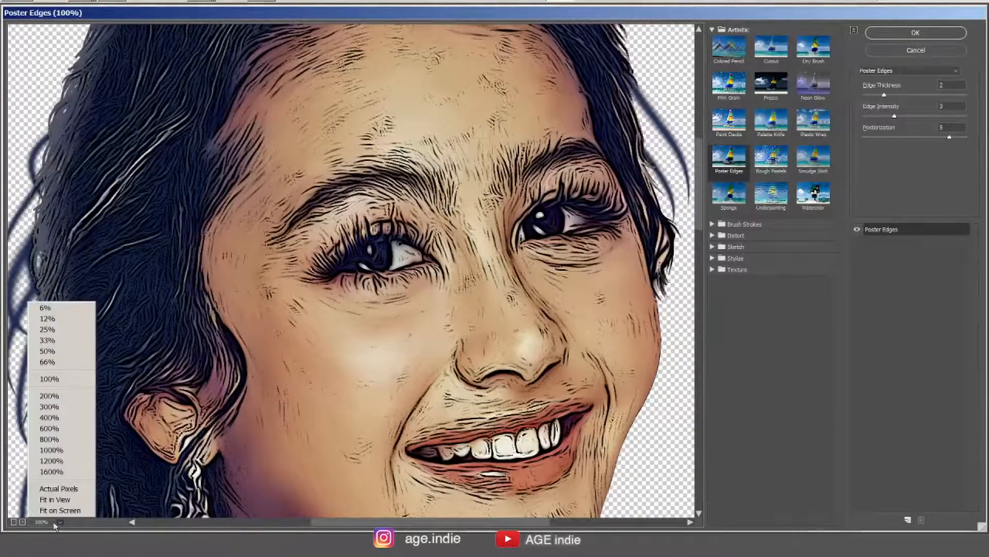
left_click(76, 499)
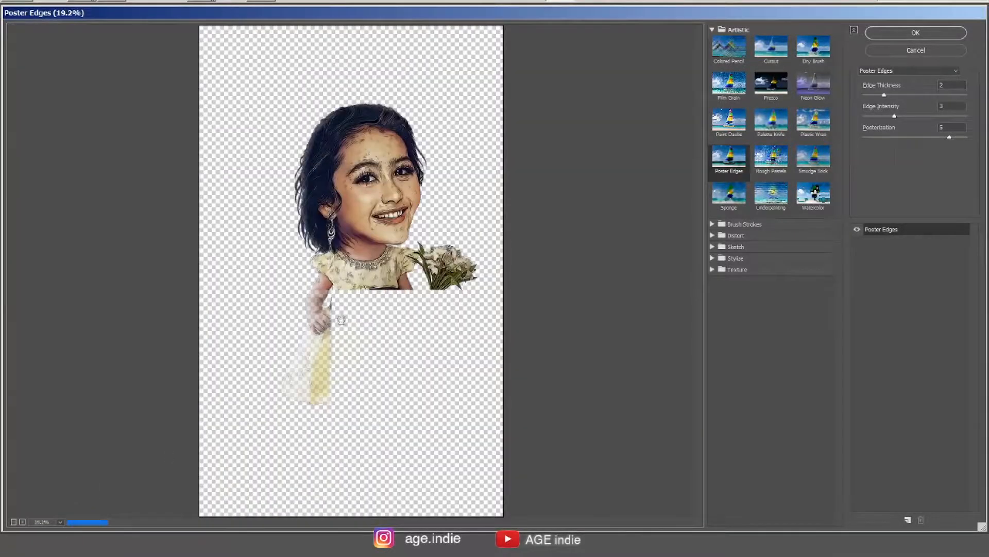
left_click(23, 521)
left_click(23, 521)
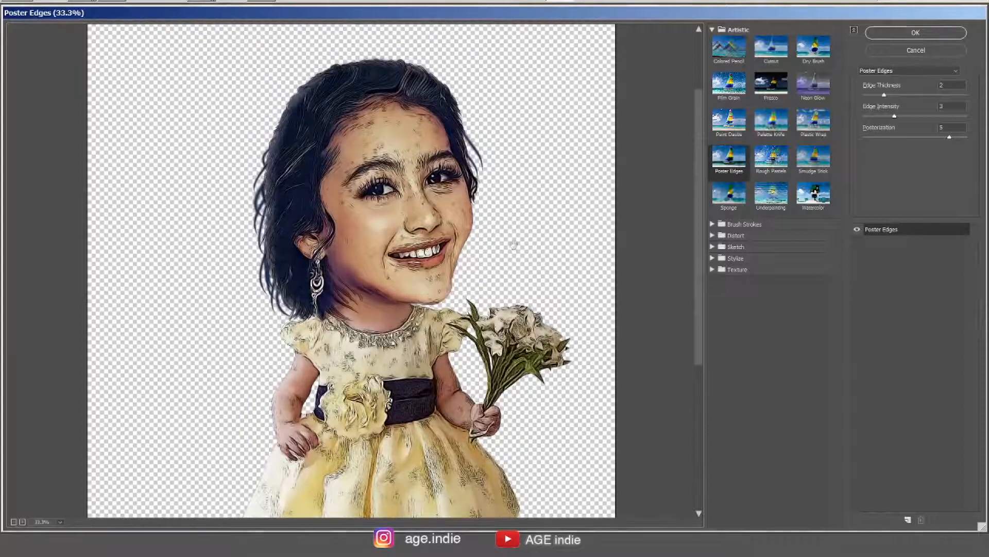
left_click_drag(497, 213, 518, 283)
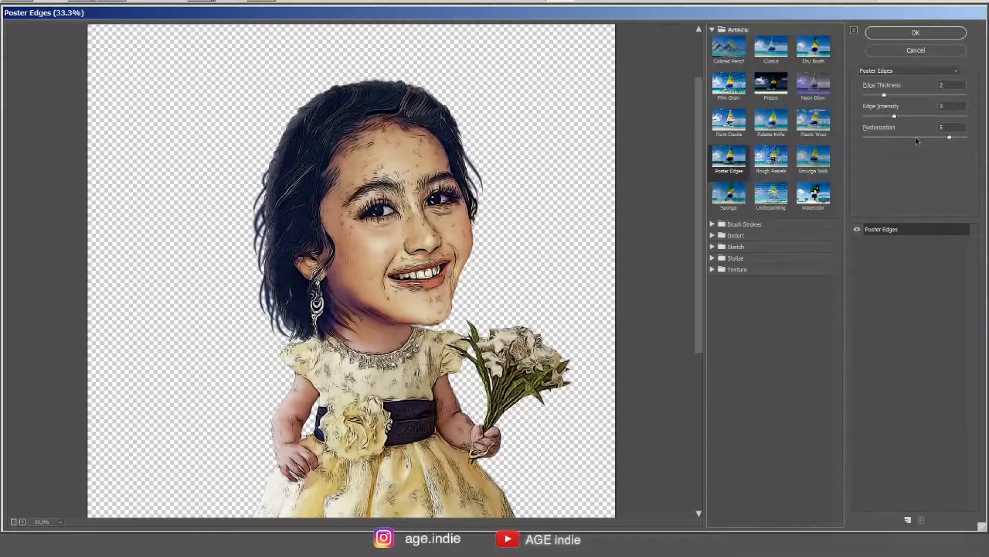
mouse_move(949, 139)
left_mouse_down()
mouse_move(885, 138)
mouse_move(922, 146)
left_mouse_up()
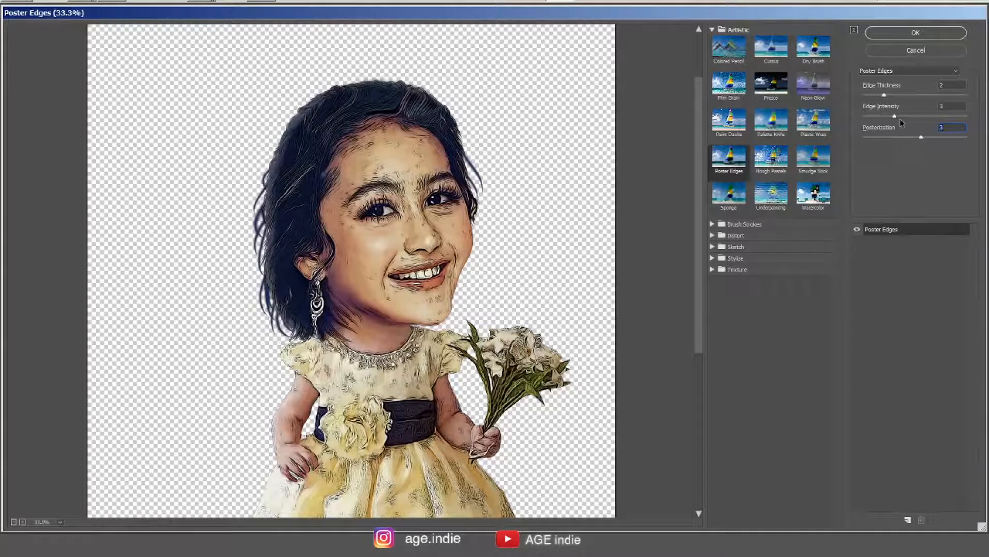
left_click_drag(896, 118, 872, 123)
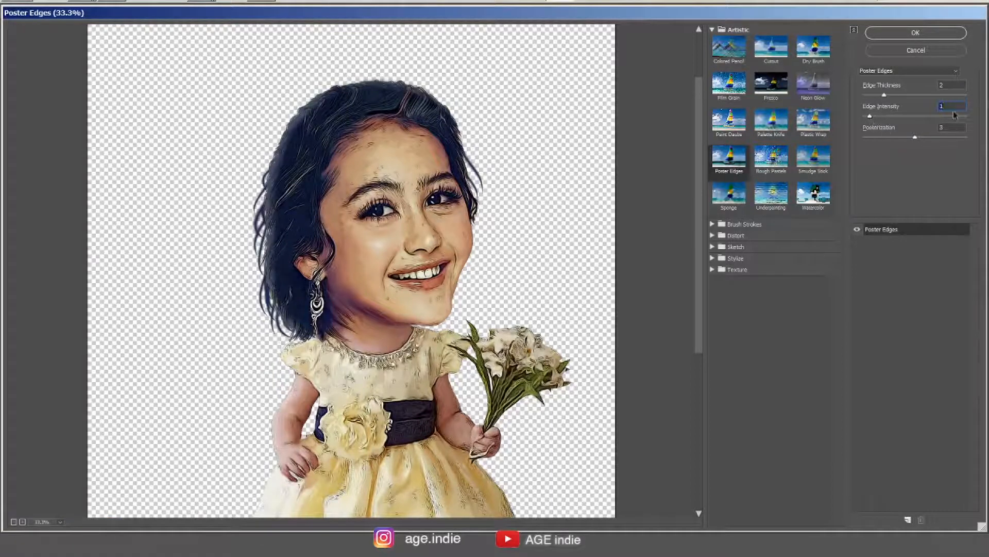
type("2")
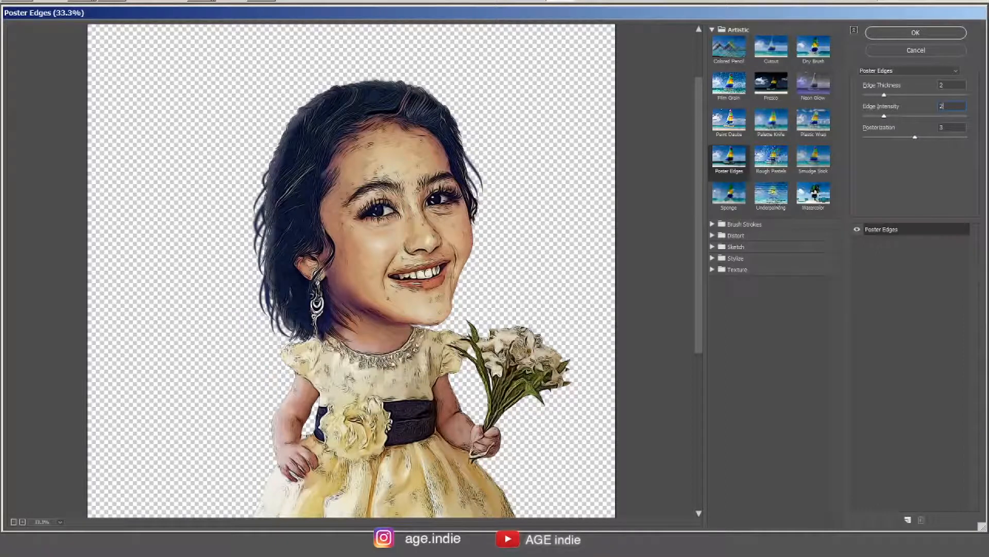
left_click(915, 32)
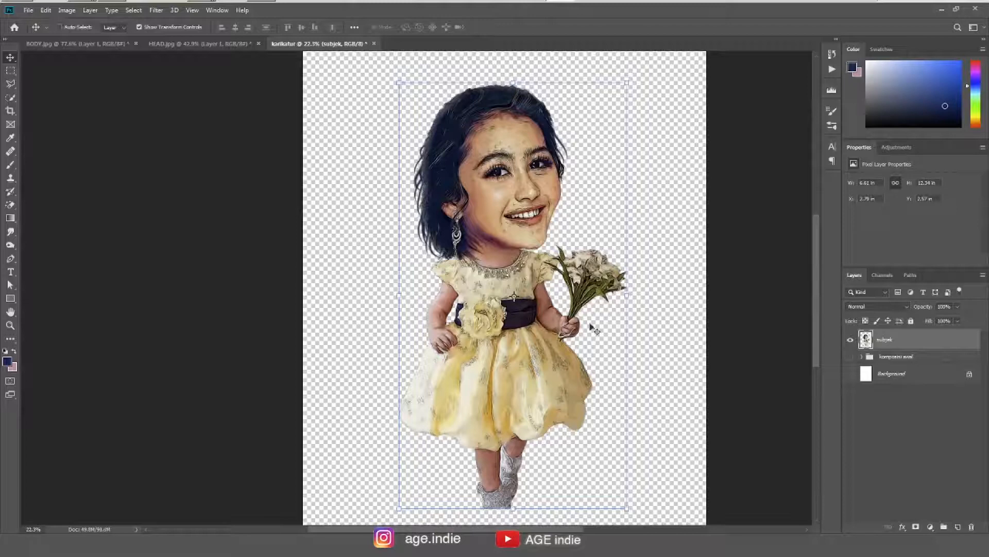
Step: Remove the dark line marks from the chin and below the lower lip with the Spot Healing Brush
left_click_drag(490, 348, 513, 255)
left_click_drag(487, 379, 509, 386)
left_click_drag(571, 83, 559, 292)
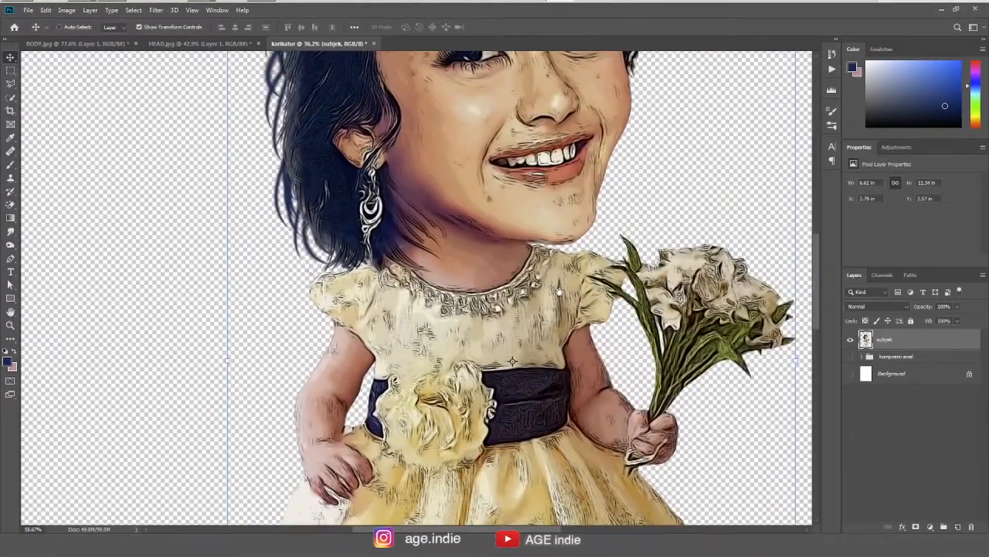
left_click_drag(534, 101, 510, 269)
scroll(491, 269, "up", 1)
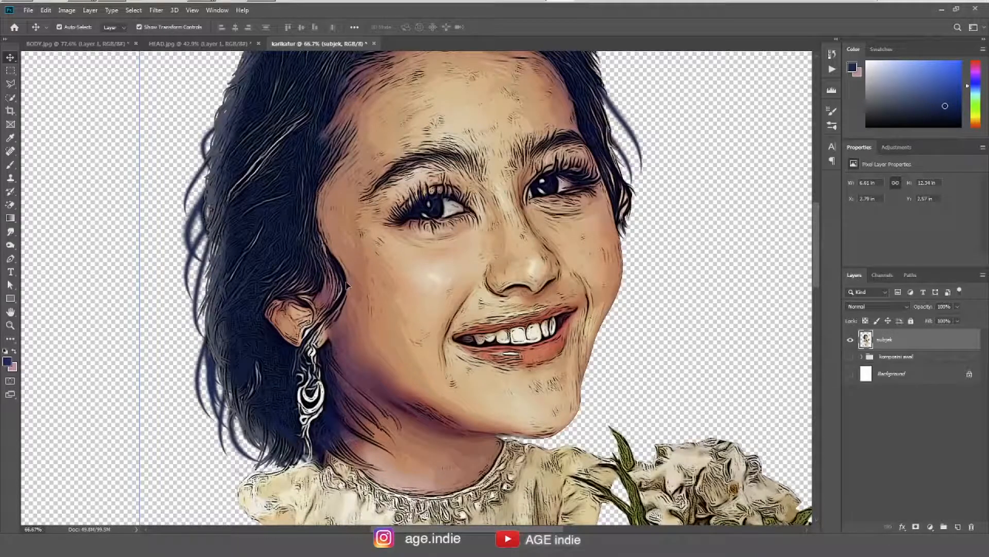
left_click(10, 151)
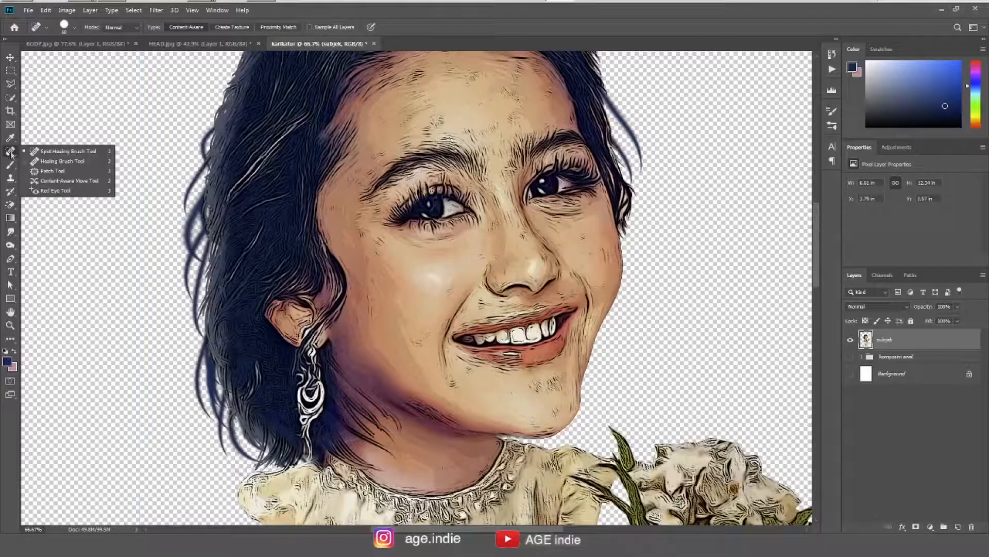
left_click(69, 151)
left_click(453, 384)
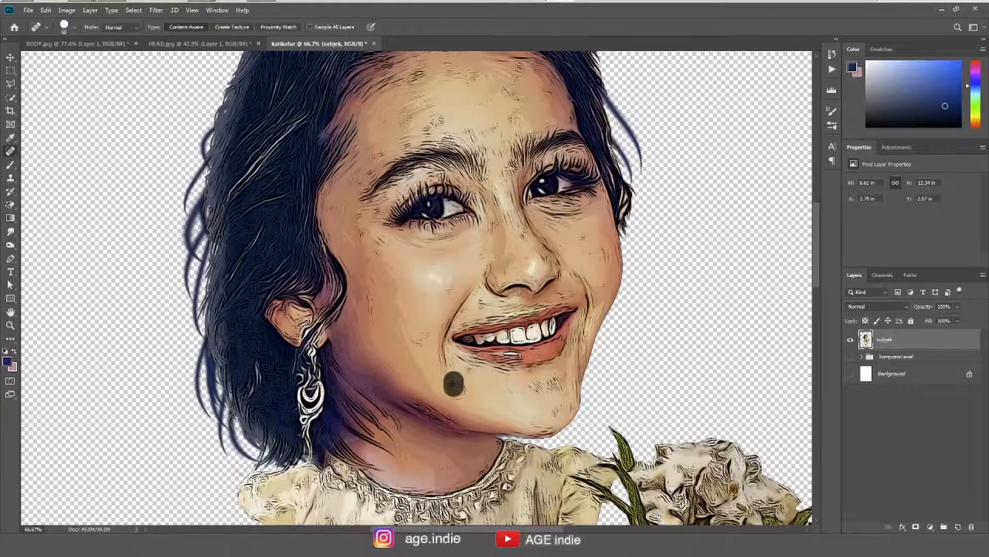
left_click(470, 376)
left_click(484, 395)
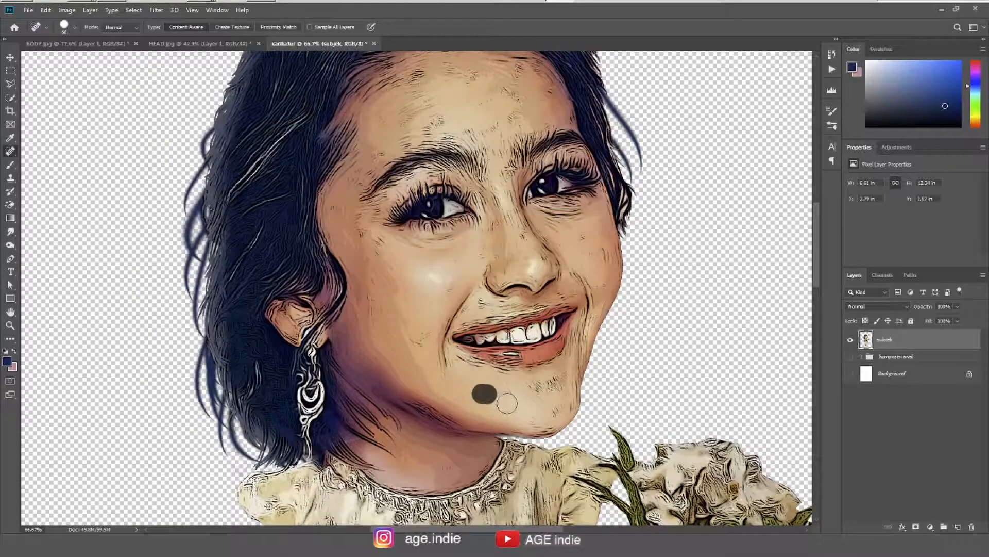
left_click(508, 387)
left_click(561, 379)
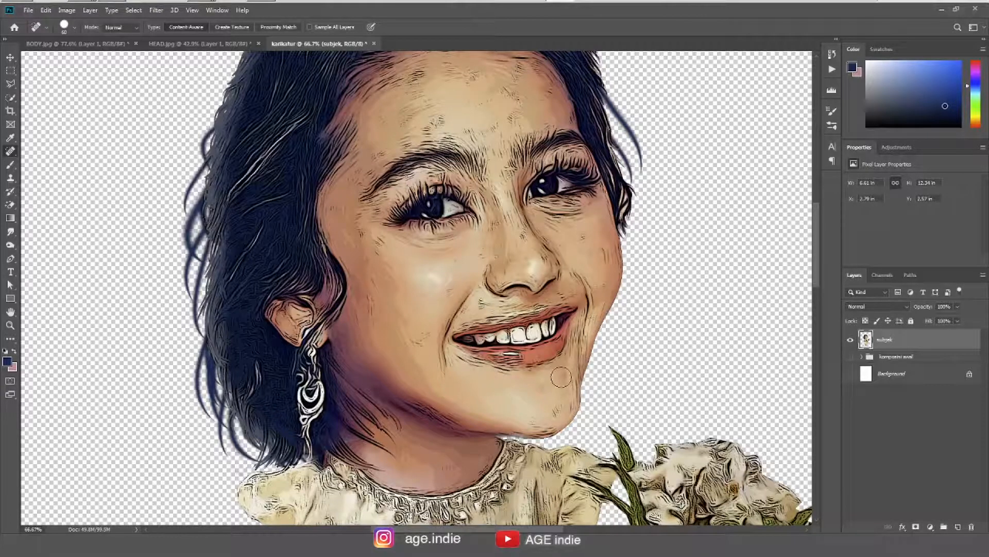
left_click(564, 392)
Step: Heal the stray dark marks on the cheeks, nose and forehead
left_click(383, 241)
left_click(600, 258)
left_click(441, 120)
left_click(515, 261)
scroll(515, 206, "up", 2)
left_click(518, 140)
left_click(498, 181)
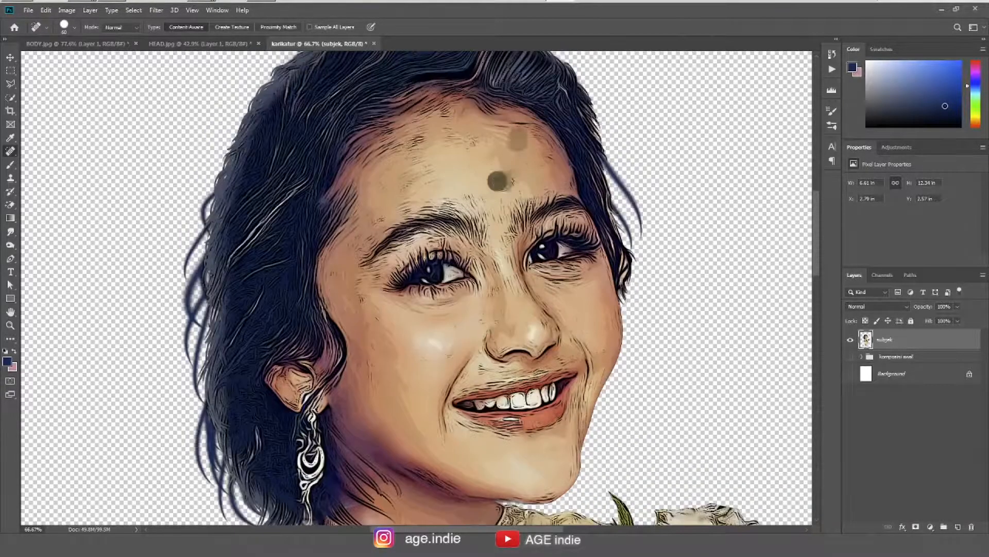
Step: Brush over the skirt on the subjek layer's mask to soften the edge lines, and select the layer's image instead of its mask
left_click(11, 232)
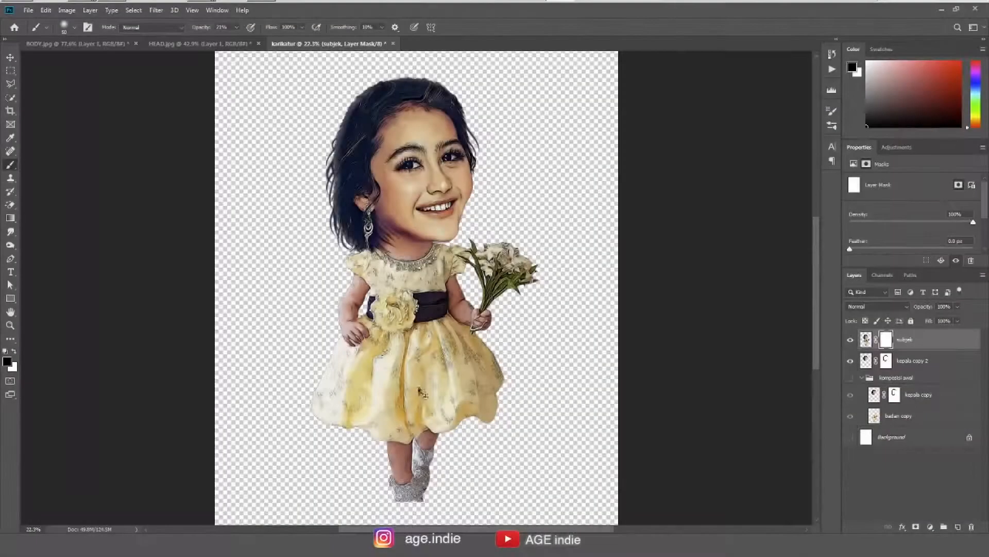
left_click_drag(414, 379, 398, 377)
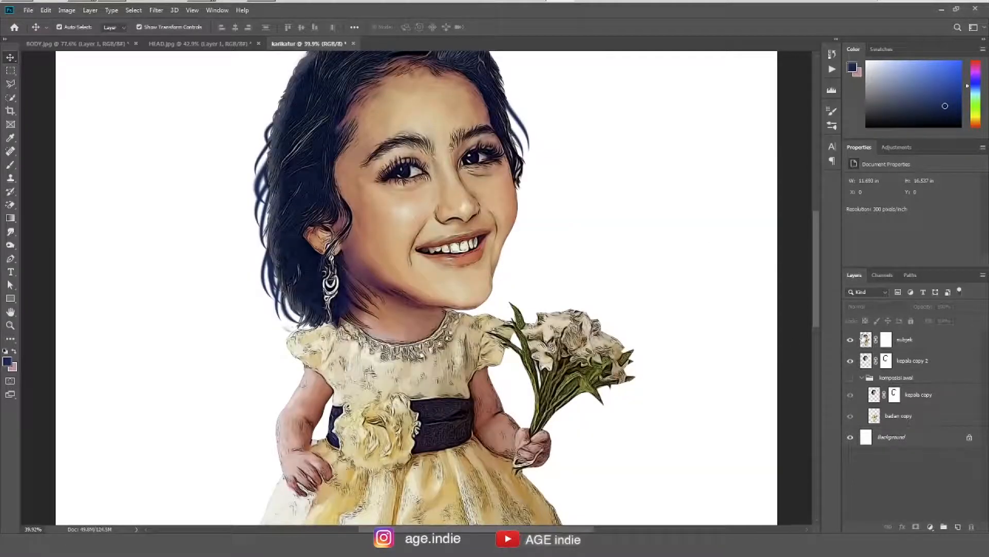
left_click(866, 338)
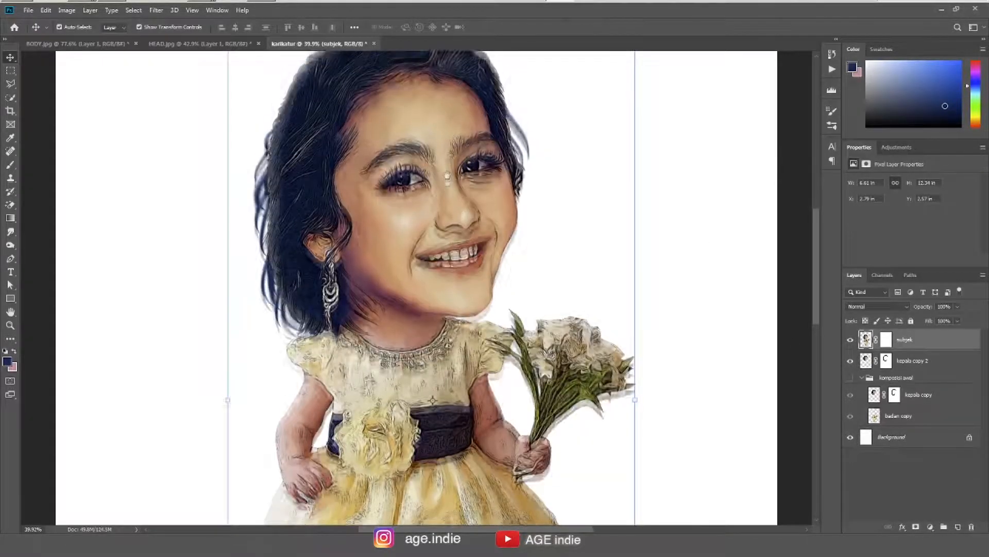
Step: Lighten the highlight along the nose with the Dodge tool on the subjek layer, using Midtones range and 40% exposure
left_click_drag(447, 175, 449, 198)
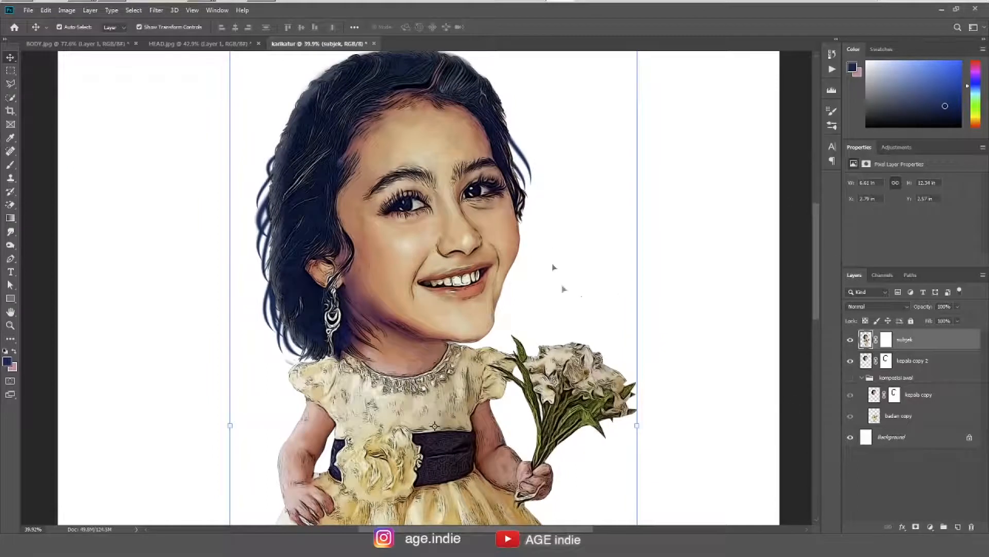
left_click(10, 246)
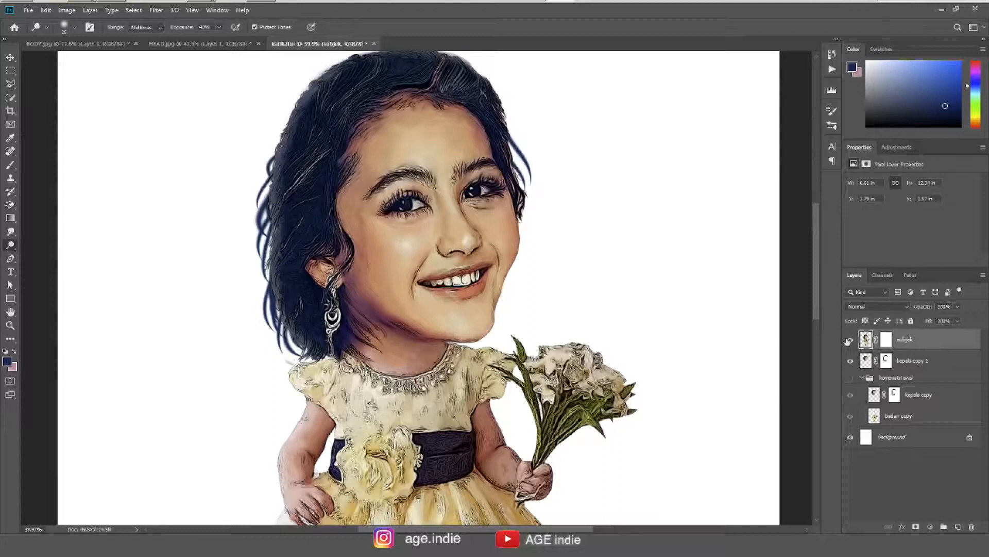
scroll(445, 211, "up", 1)
left_click_drag(444, 212, 441, 212)
left_click_drag(441, 212, 429, 229)
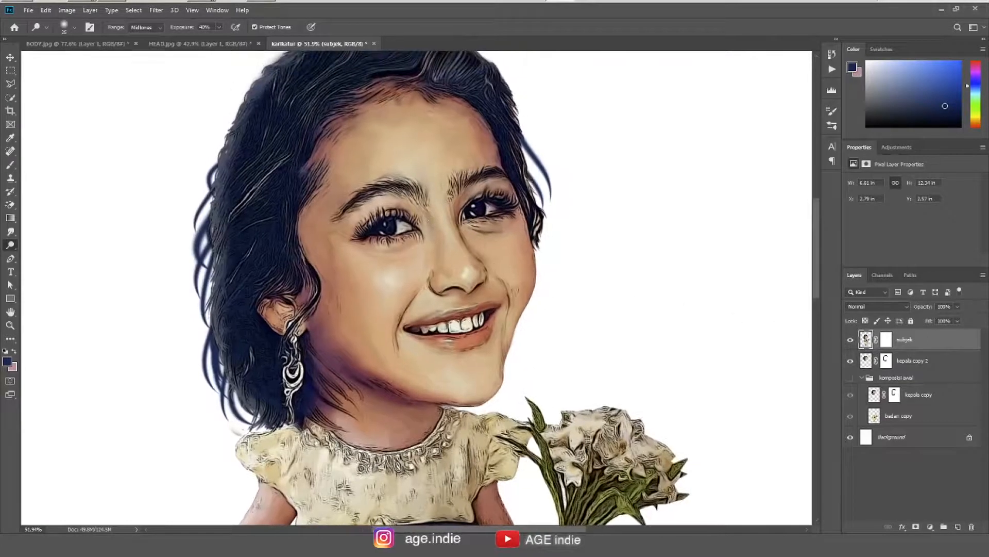
key("]")
key("]")
key("]")
key("]")
key("]")
left_click_drag(469, 267, 464, 271)
Step: Dodge the cheek below the eye on the earring side with a larger brush to strengthen its highlight
key("[")
key("[")
key("[")
key("]")
key("]")
key("]")
key("]")
key("]")
key("]")
key("]")
key("]")
key("]")
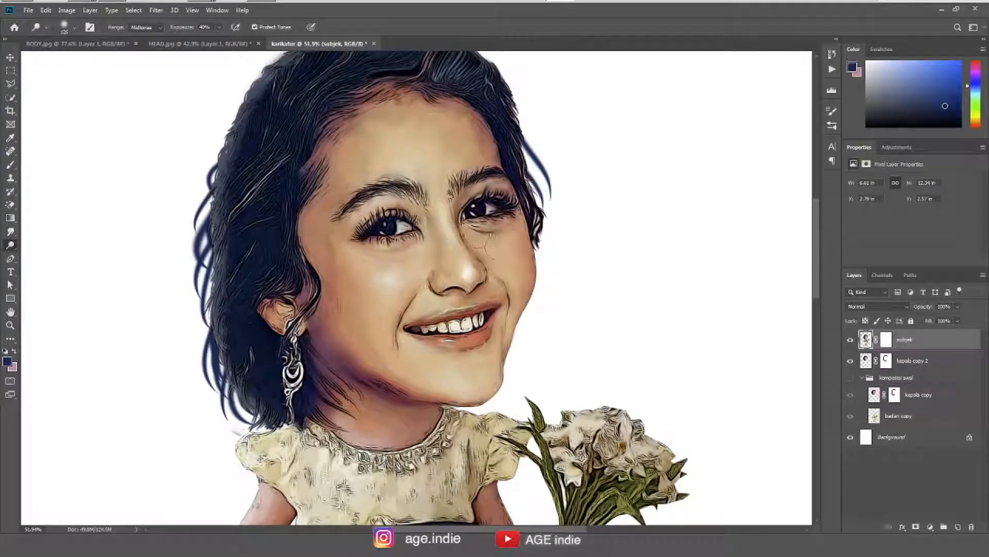
mouse_move(385, 267)
left_mouse_down()
mouse_move(360, 264)
mouse_move(384, 278)
left_mouse_up()
Step: Brighten the whites of both eyes and the teeth with a smaller Dodge brush
key("[")
key("[")
key("[")
key("[")
key("[")
key("[")
mouse_move(406, 221)
left_mouse_down()
mouse_move(396, 230)
mouse_move(405, 228)
left_mouse_up()
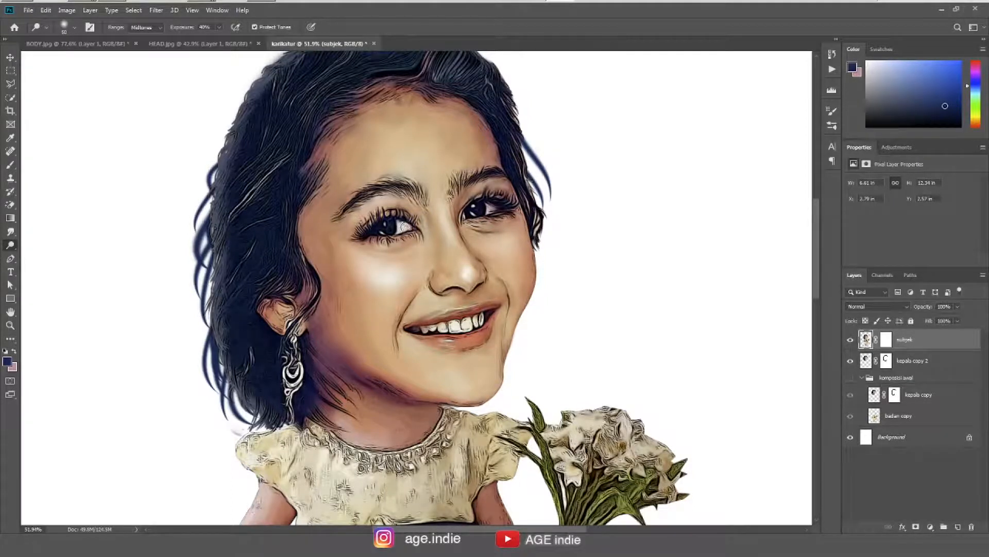
left_click_drag(483, 206, 489, 208)
left_click_drag(435, 330, 448, 312)
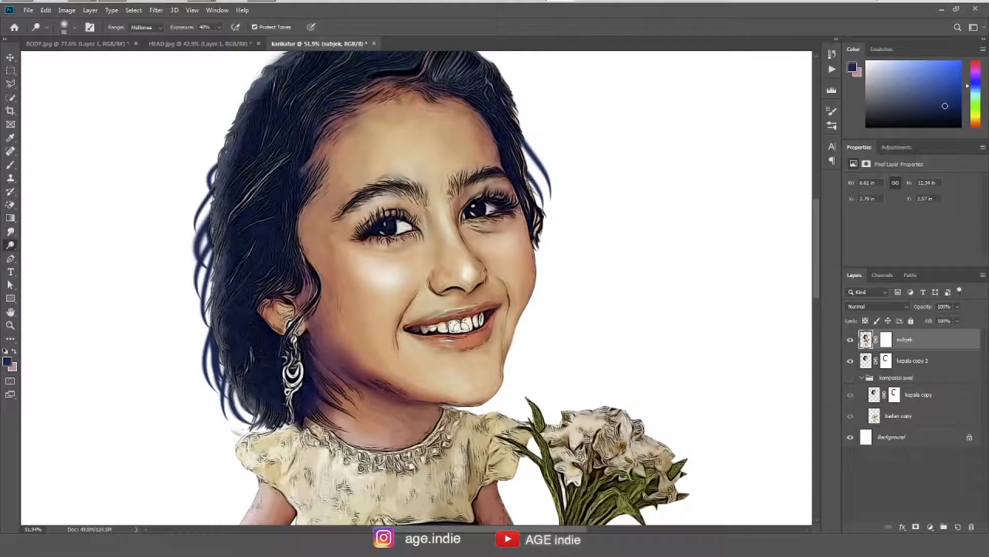
Step: Dodge the forehead and chin with a larger brush to add soft highlights, and deselect the subjek layer
key("bracketright")
key("bracketright")
key("bracketright")
key("bracketright")
key("bracketright")
key("bracketright")
key("bracketright")
key("bracketright")
key("bracketleft")
key("bracketleft")
key("bracketleft")
key("bracketleft")
key("bracketleft")
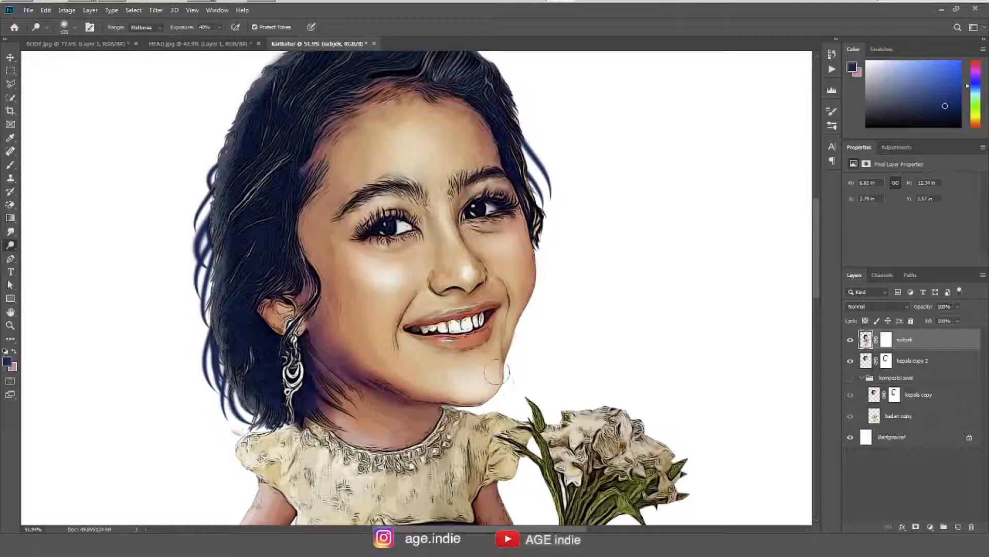
scroll(587, 319, "down", 5)
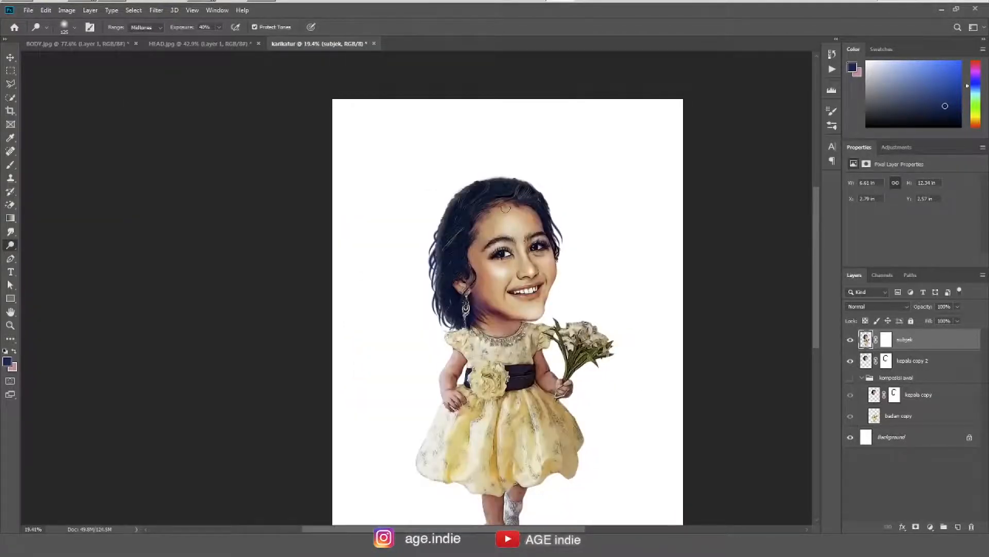
left_click_drag(481, 360, 449, 312)
scroll(448, 312, "down", 1)
left_click_drag(170, 121, 111, 117)
left_click(11, 57)
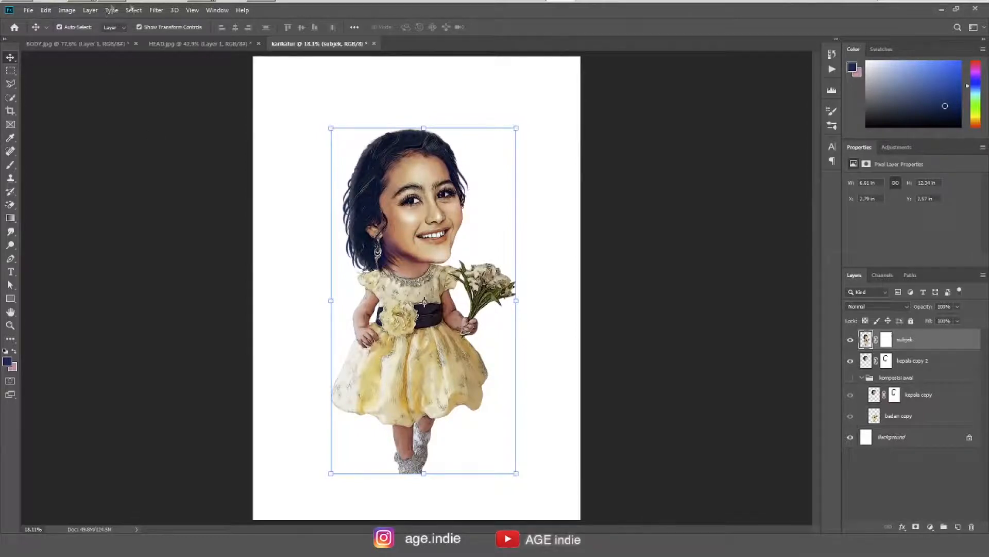
left_click(119, 109)
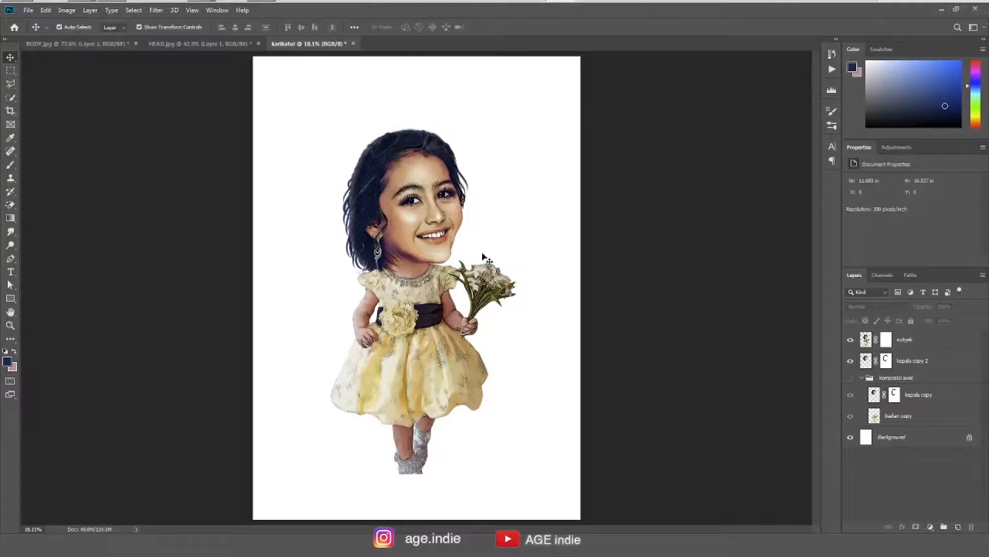
Step: Place the sky-and-meadow picture behind the figure, scaled up around her, and name its layer bg
key("ctrl")
scroll(543, 313, "up", 1)
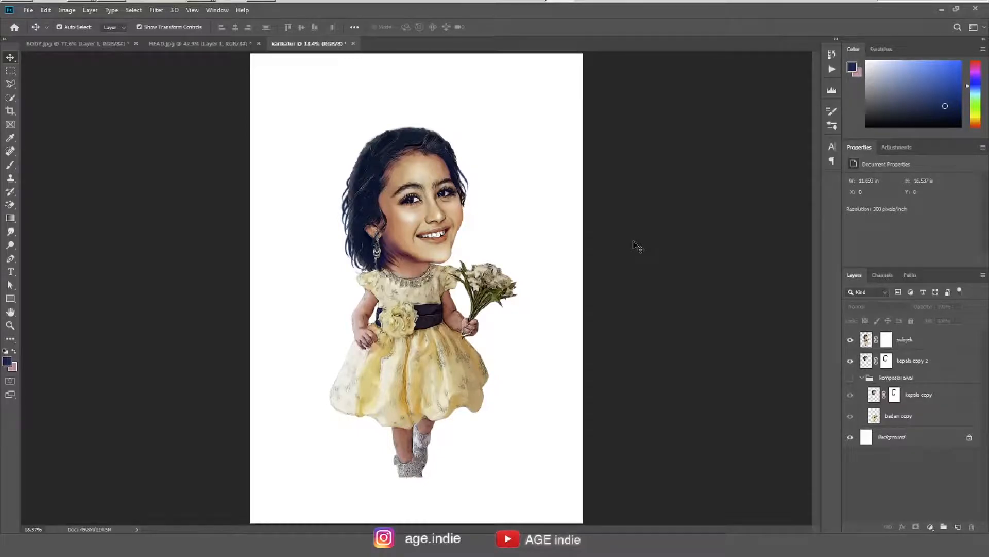
scroll(451, 224, "up", 3)
scroll(483, 232, "down", 3)
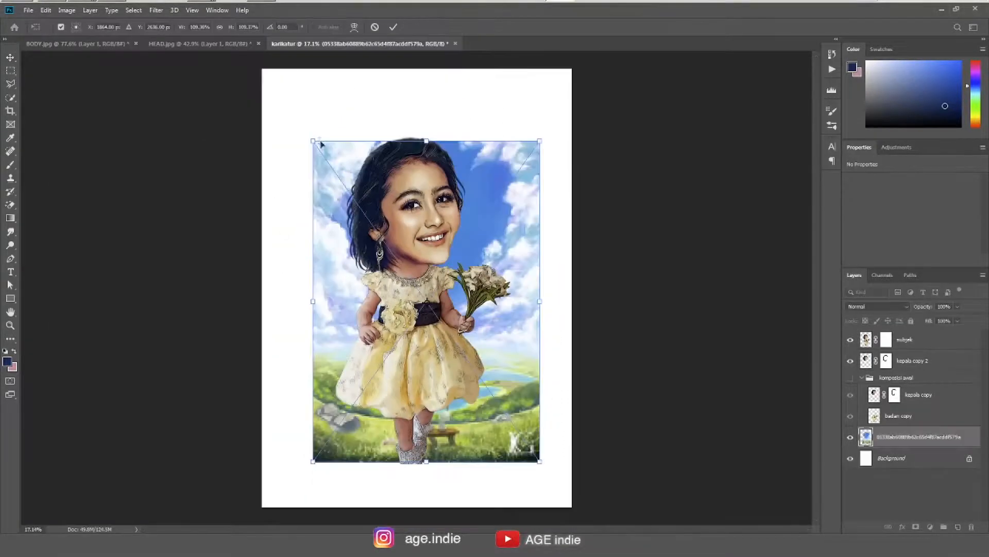
left_click_drag(319, 141, 269, 98)
left_click_drag(537, 458, 540, 461)
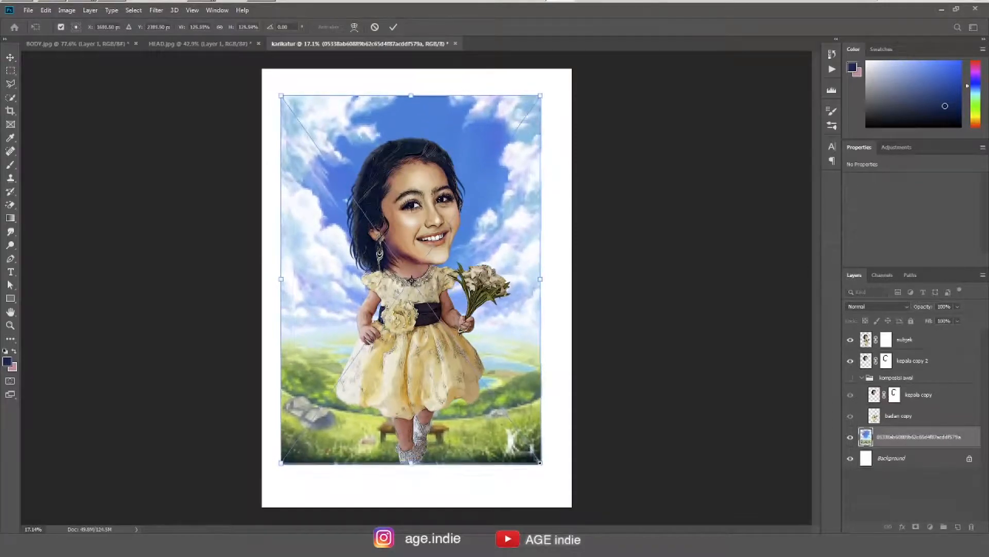
mouse_move(540, 96)
left_mouse_down()
mouse_move(550, 88)
mouse_move(539, 95)
left_mouse_up()
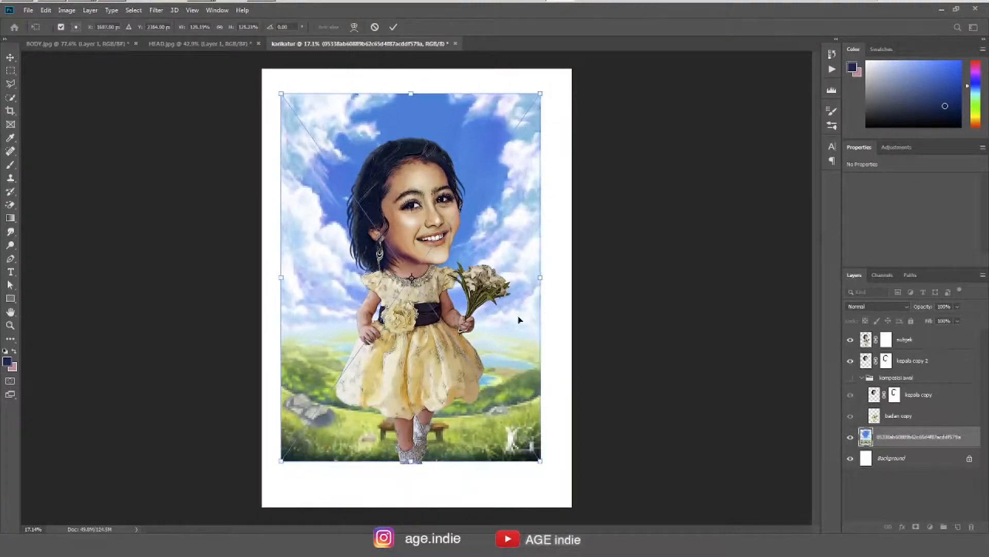
key("Return")
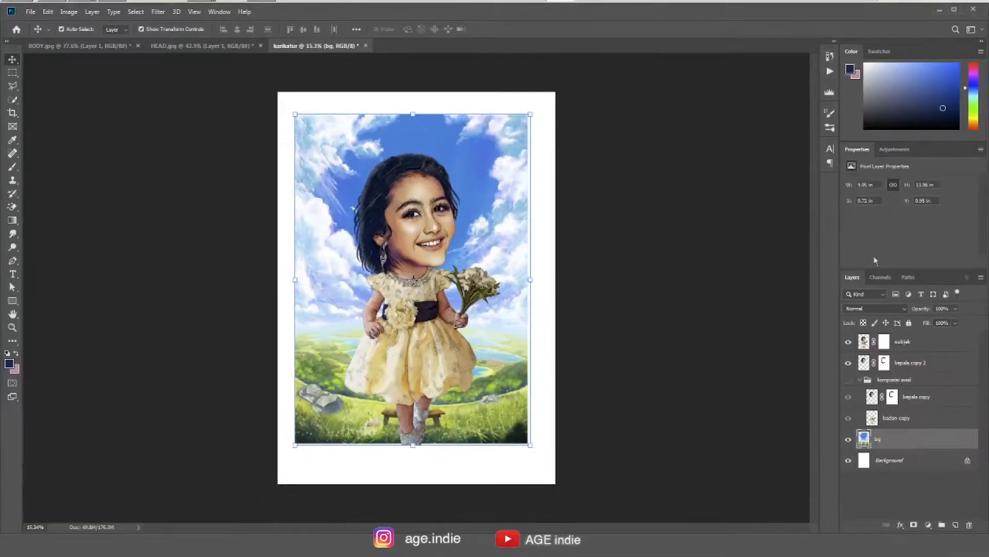
left_click(611, 220)
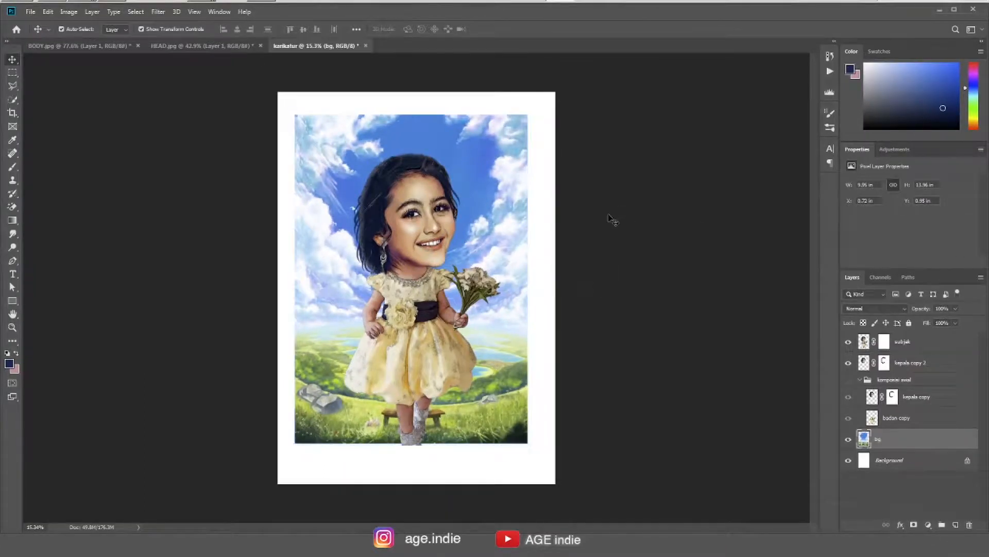
Step: Crop the canvas on all four sides to the edges of the sky-and-meadow picture
left_click(13, 112)
left_click_drag(279, 287, 289, 287)
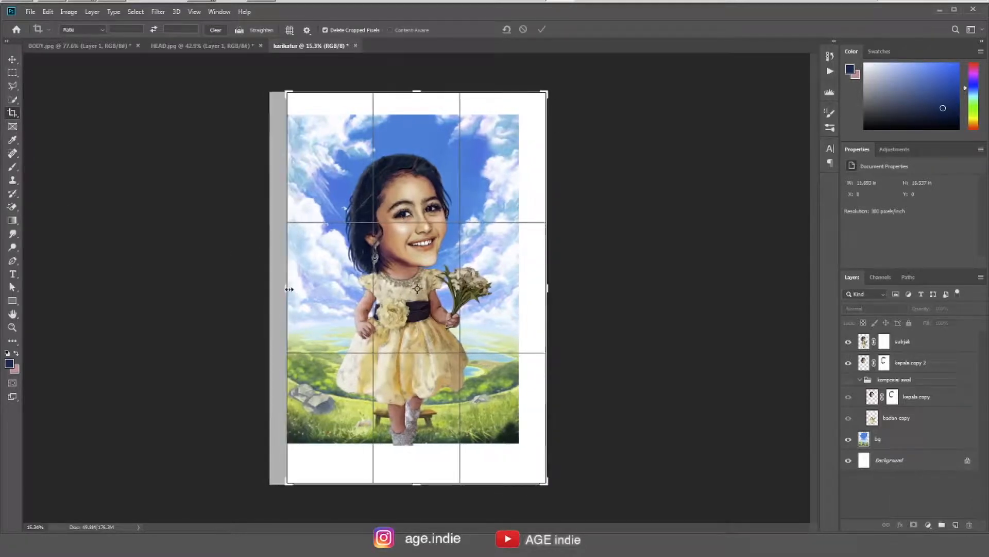
left_click_drag(550, 287, 534, 290)
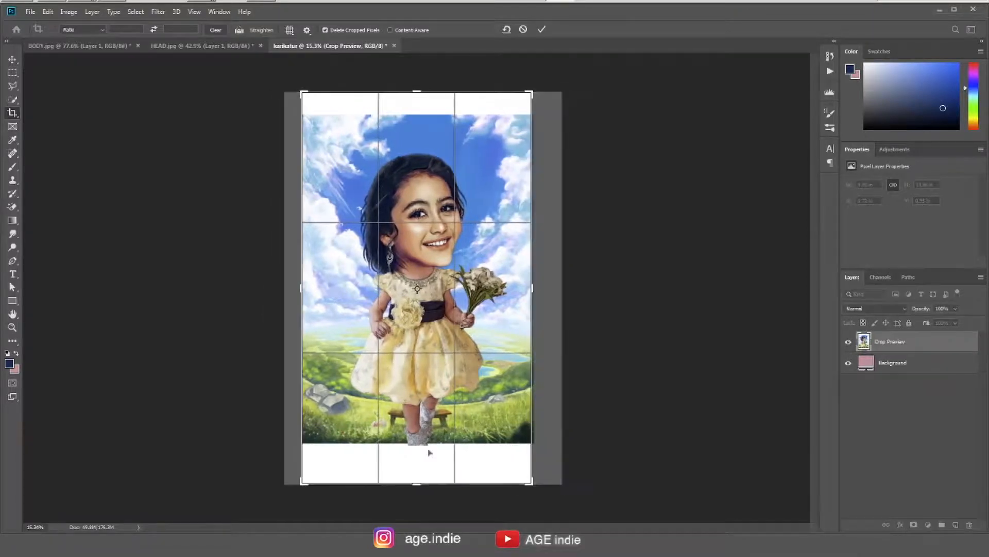
left_click_drag(422, 490, 430, 464)
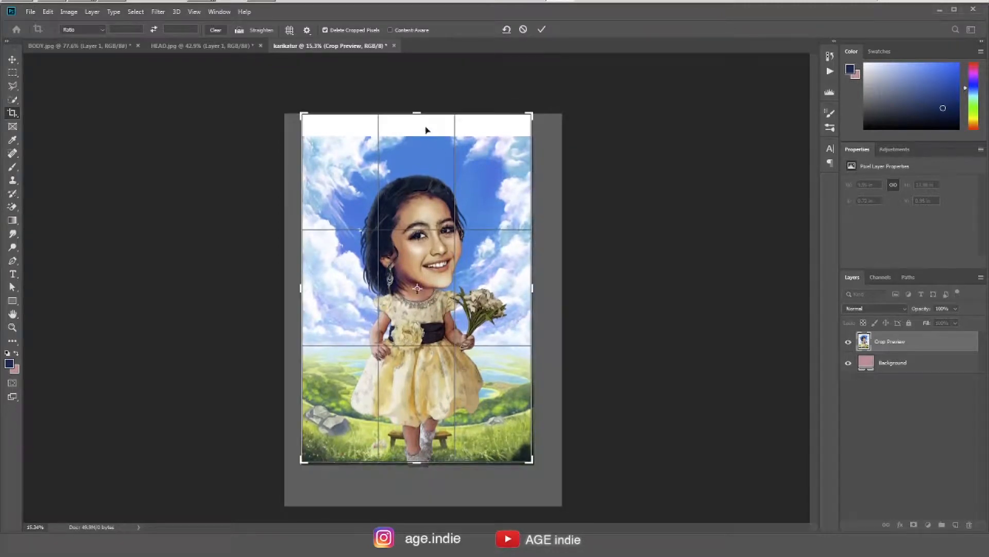
mouse_move(419, 118)
left_mouse_down()
mouse_move(423, 110)
mouse_move(422, 136)
left_mouse_up()
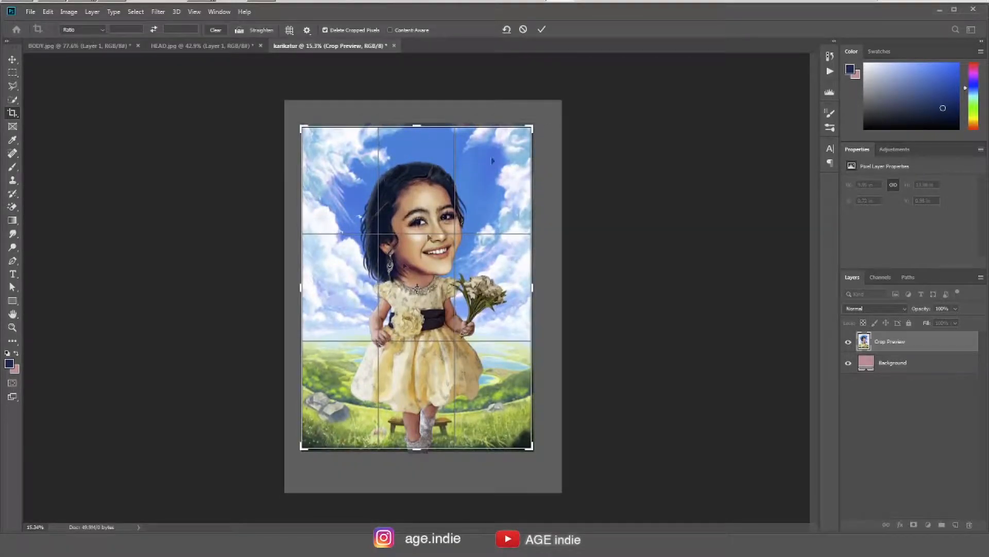
left_click(541, 31)
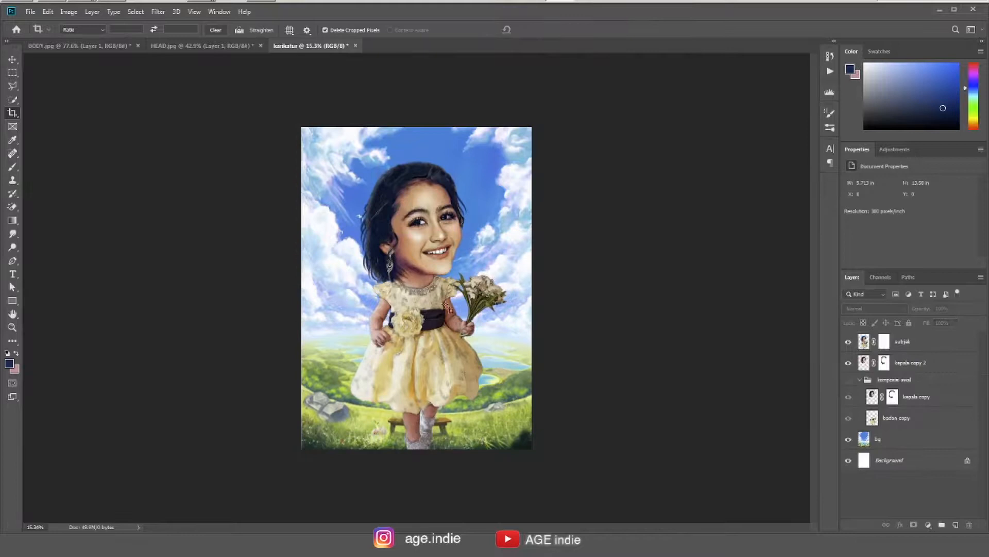
scroll(447, 305, "up", 1)
scroll(448, 306, "up", 2)
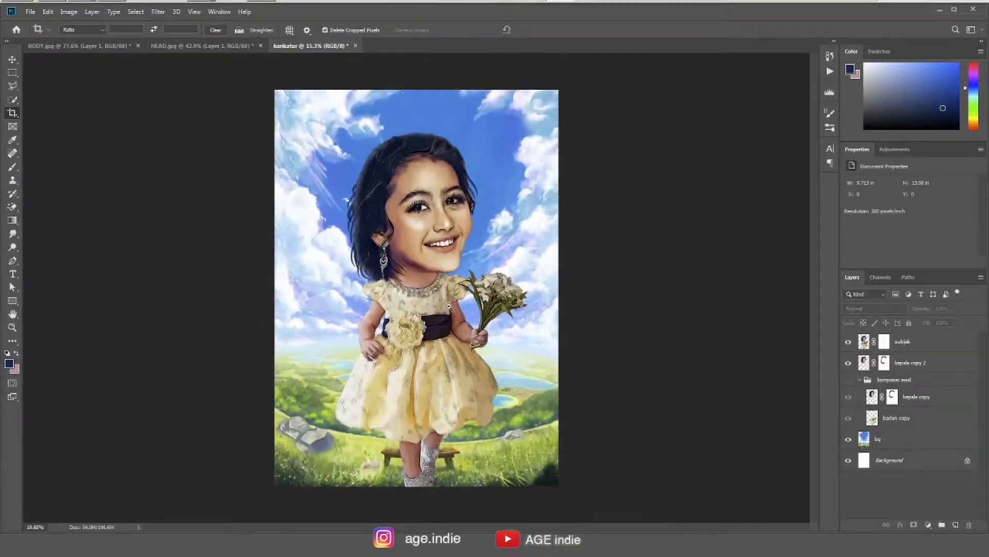
Step: Create a new layer directly above the bg layer and set its blend mode to Overlay
key("v")
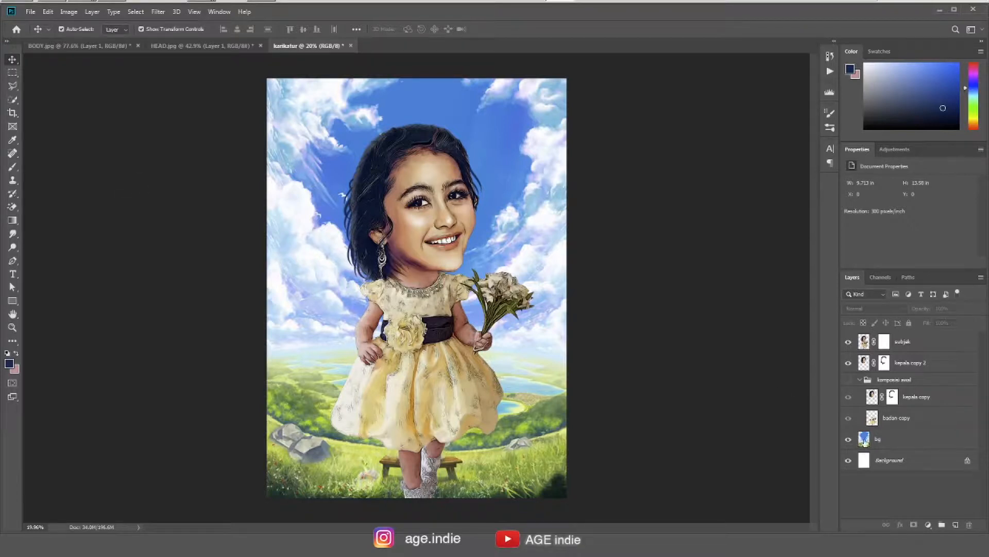
left_click(864, 439)
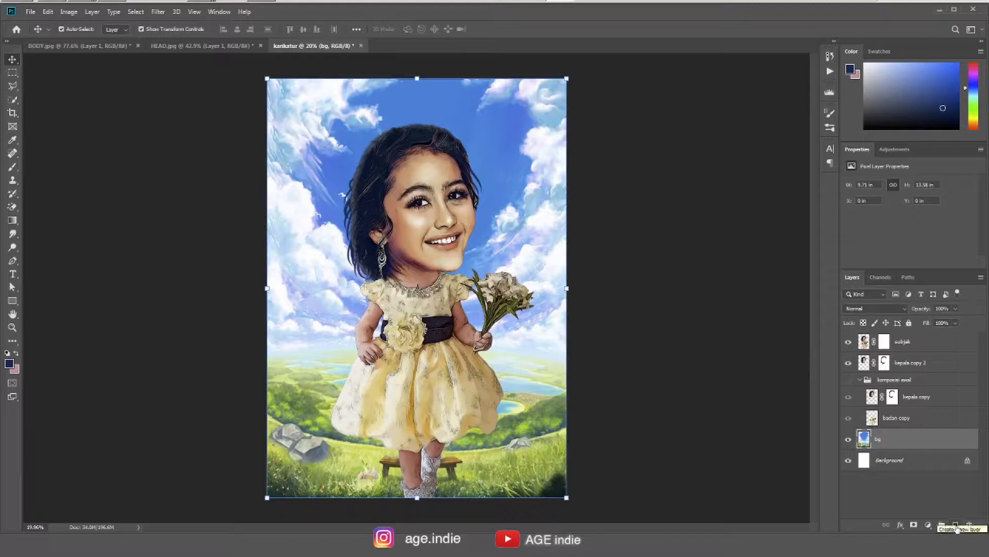
left_click(956, 525)
left_click(883, 309)
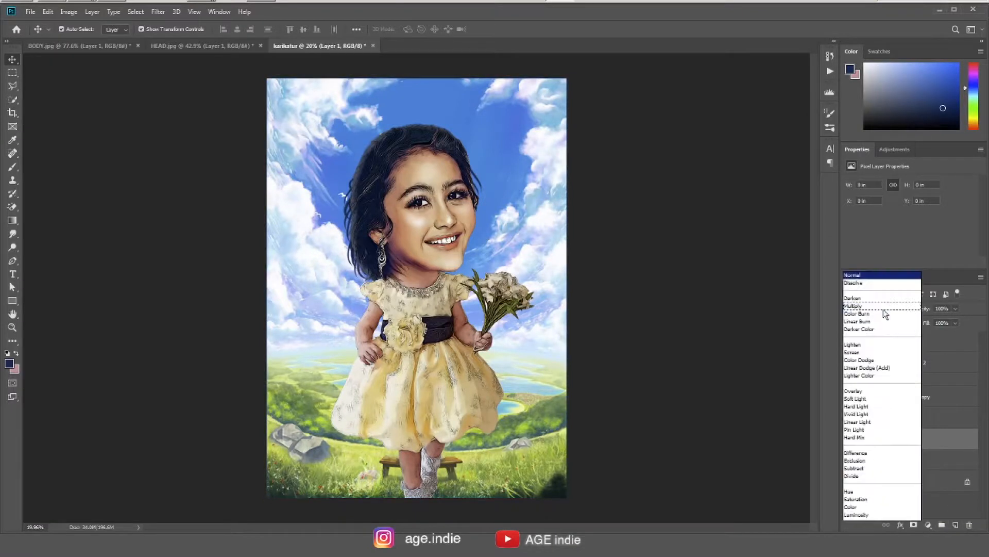
left_click(864, 392)
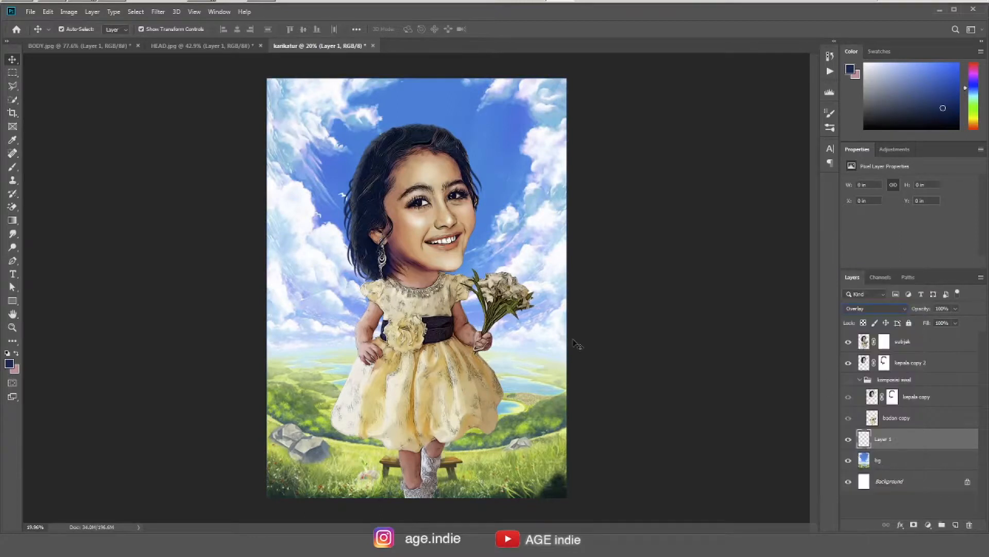
Step: Paint a white glow behind the figure on the Overlay layer with a large Soft Round brush at 100% opacity
left_click(9, 170)
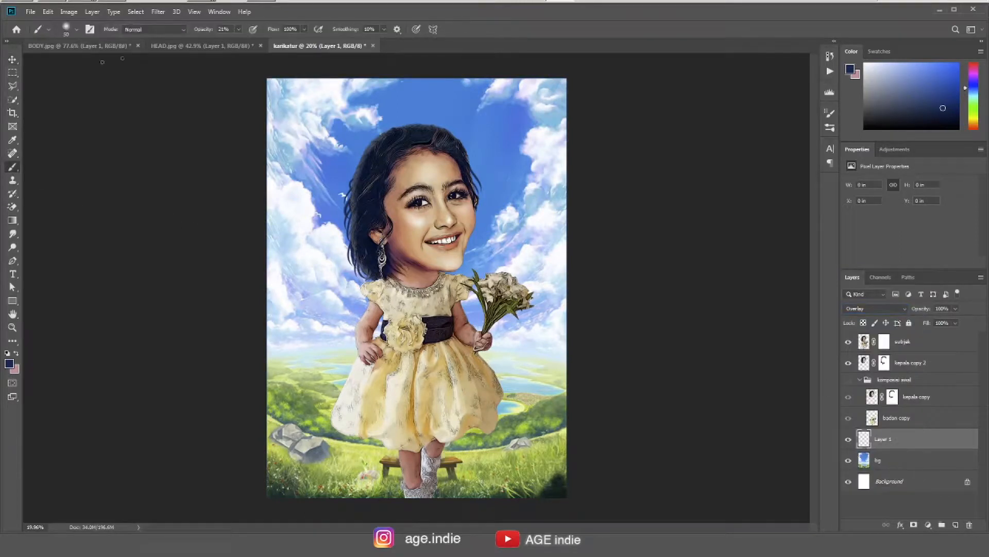
left_click(75, 30)
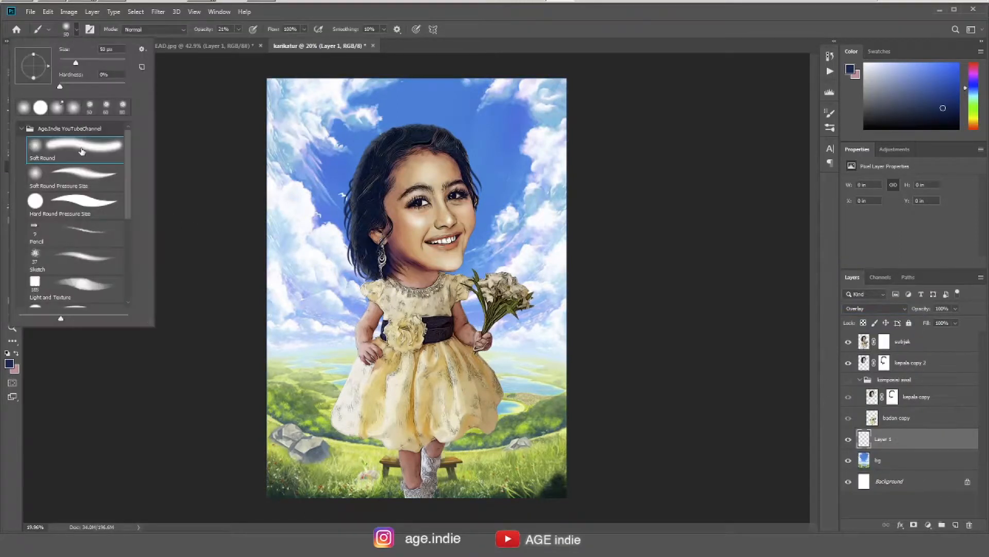
left_click(448, 80)
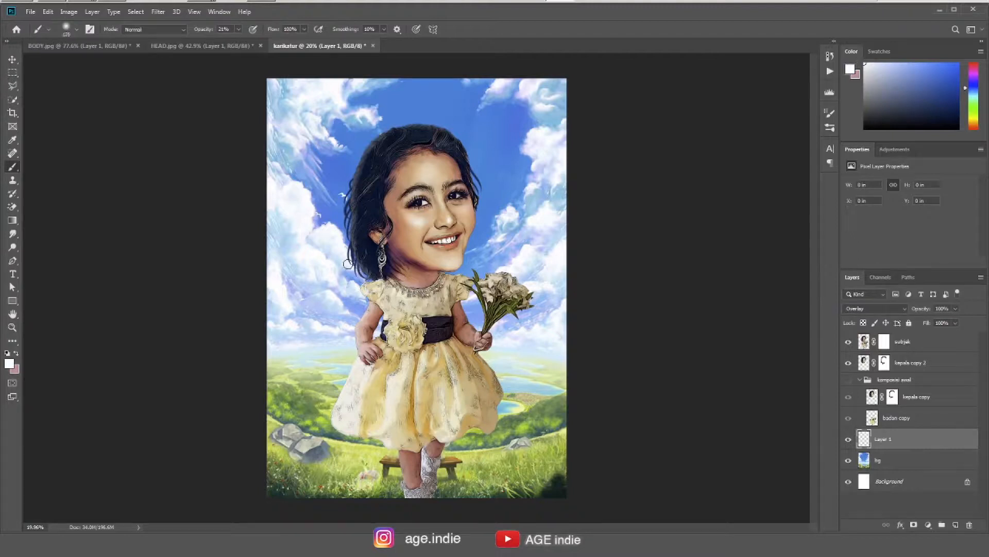
key("0")
key("bracketright")
key("bracketright")
key("bracketright")
key("bracketright")
key("bracketright")
mouse_move(367, 196)
left_mouse_down()
mouse_move(381, 179)
mouse_move(365, 353)
mouse_move(463, 281)
mouse_move(438, 205)
mouse_move(380, 370)
mouse_move(459, 294)
mouse_move(407, 207)
mouse_move(420, 180)
left_mouse_up()
key("bracketright")
key("bracketright")
key("bracketright")
Step: Compare the picture with and without the Overlay glow layer, and deselect the layer
left_click(848, 439)
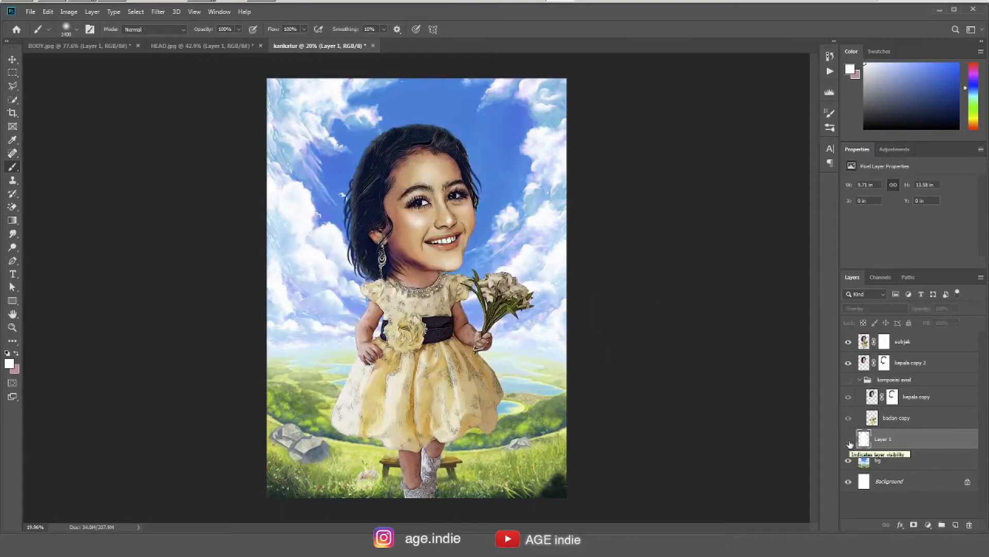
left_click(849, 441)
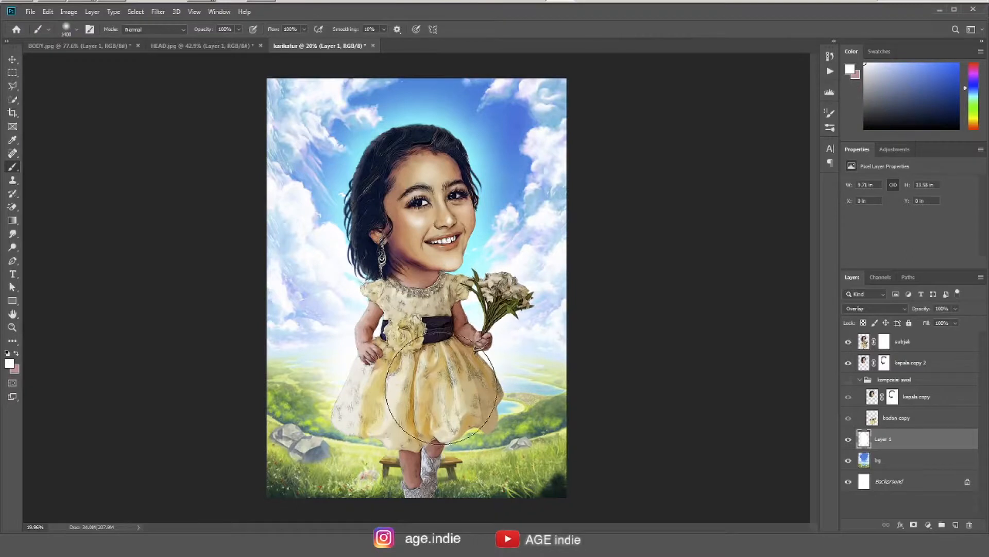
left_click(13, 60)
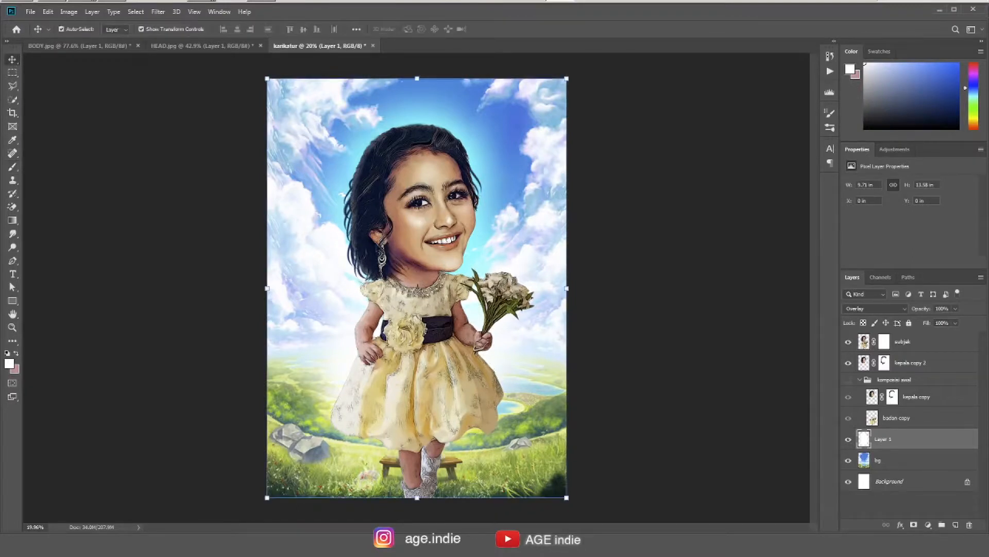
scroll(443, 261, "down", 2)
scroll(443, 261, "down", 1)
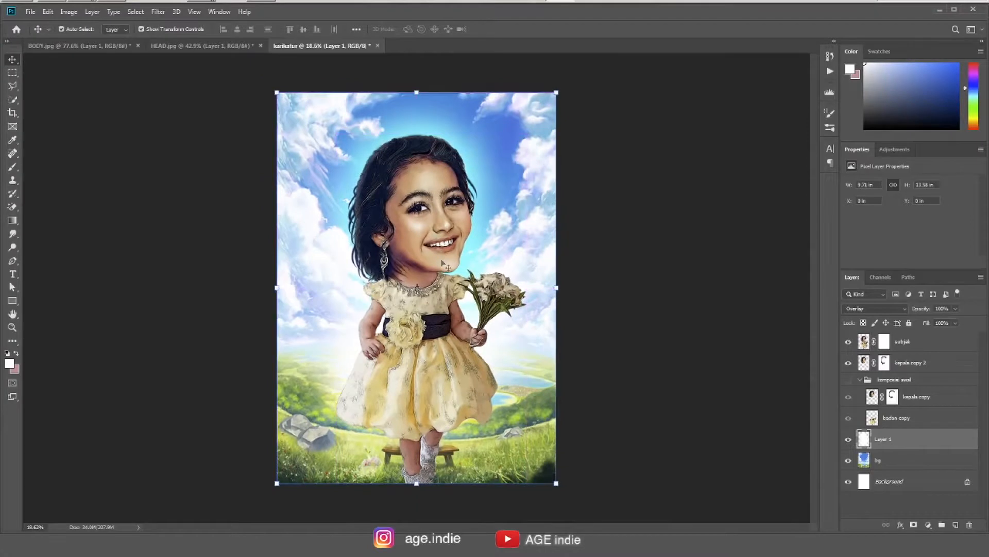
left_click(660, 201, "ctrl")
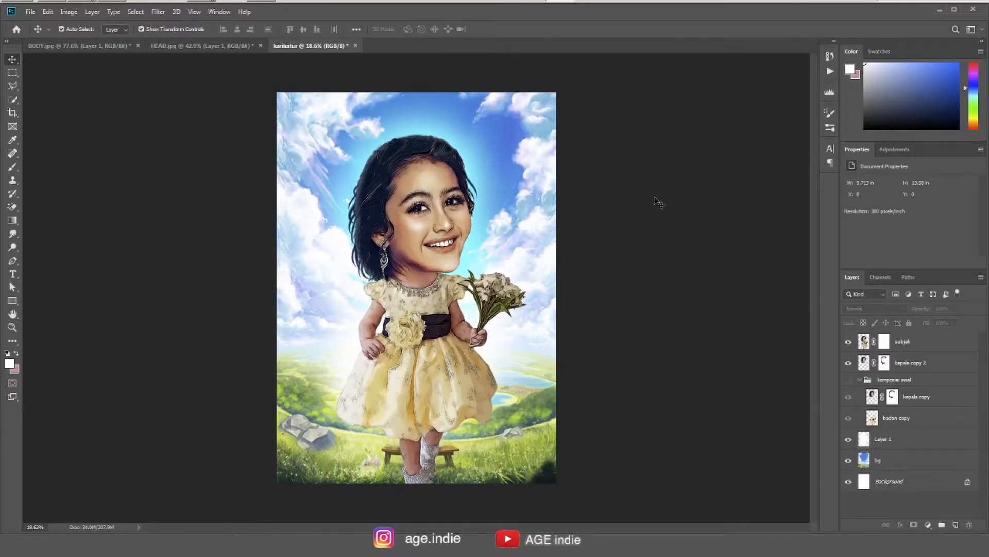
Step: Examine the finished caricature from the face down to the feet beside the original HEAD.jpg photo
left_click(418, 179)
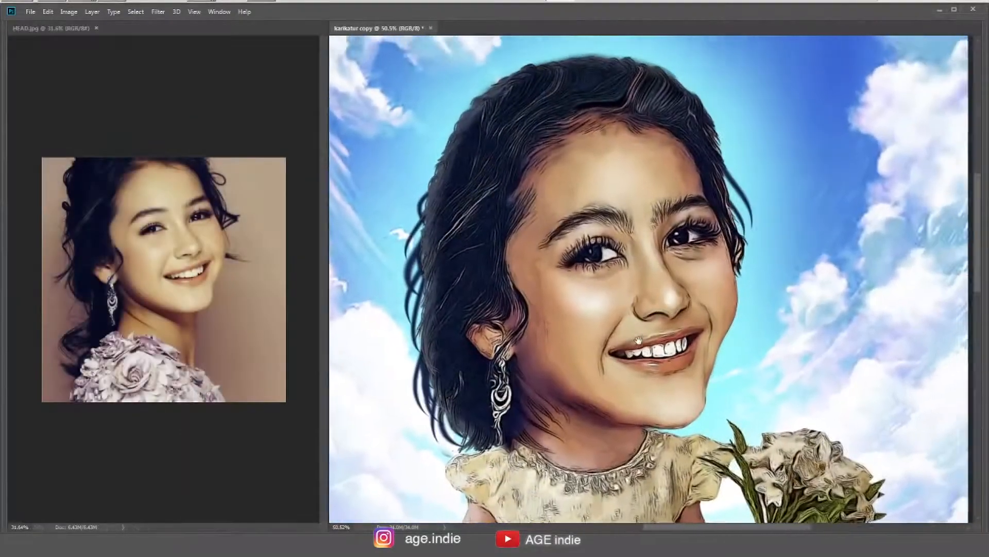
left_click_drag(638, 341, 658, 287)
left_click_drag(672, 412, 695, 51)
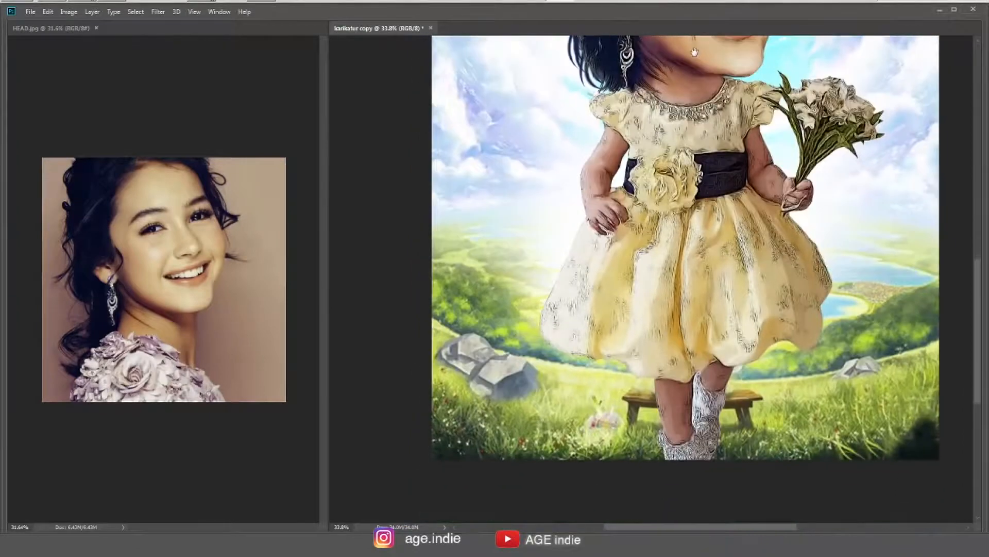
key("ctrl+0")
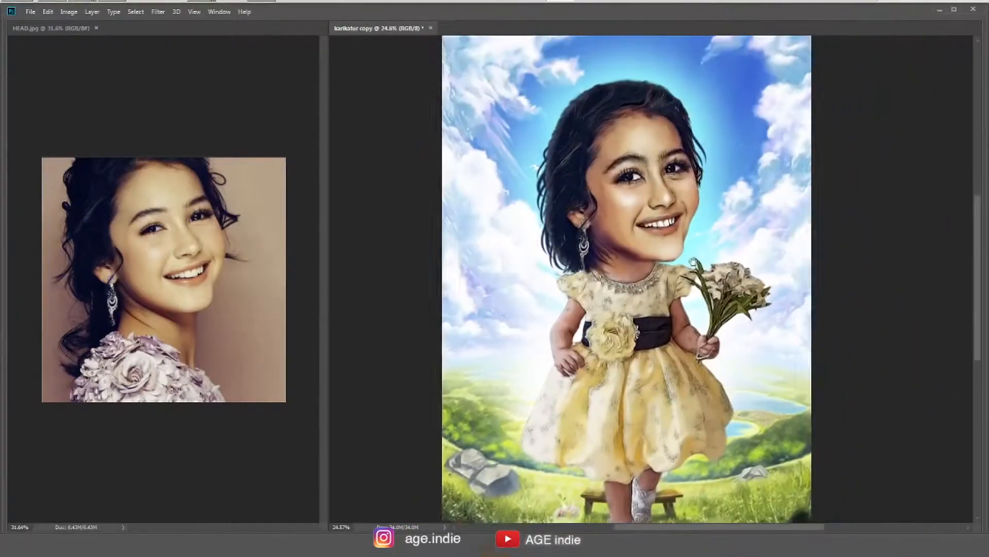